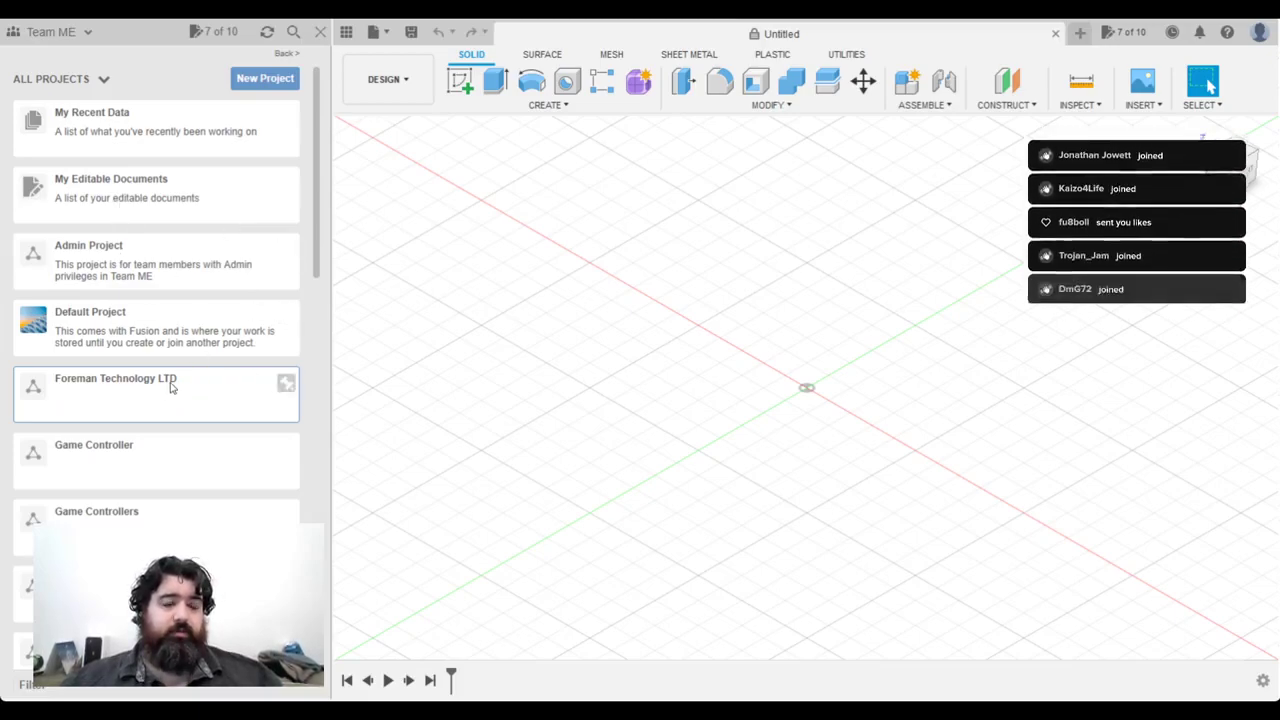
Step: Create a new project named ThumbPi
click(267, 82)
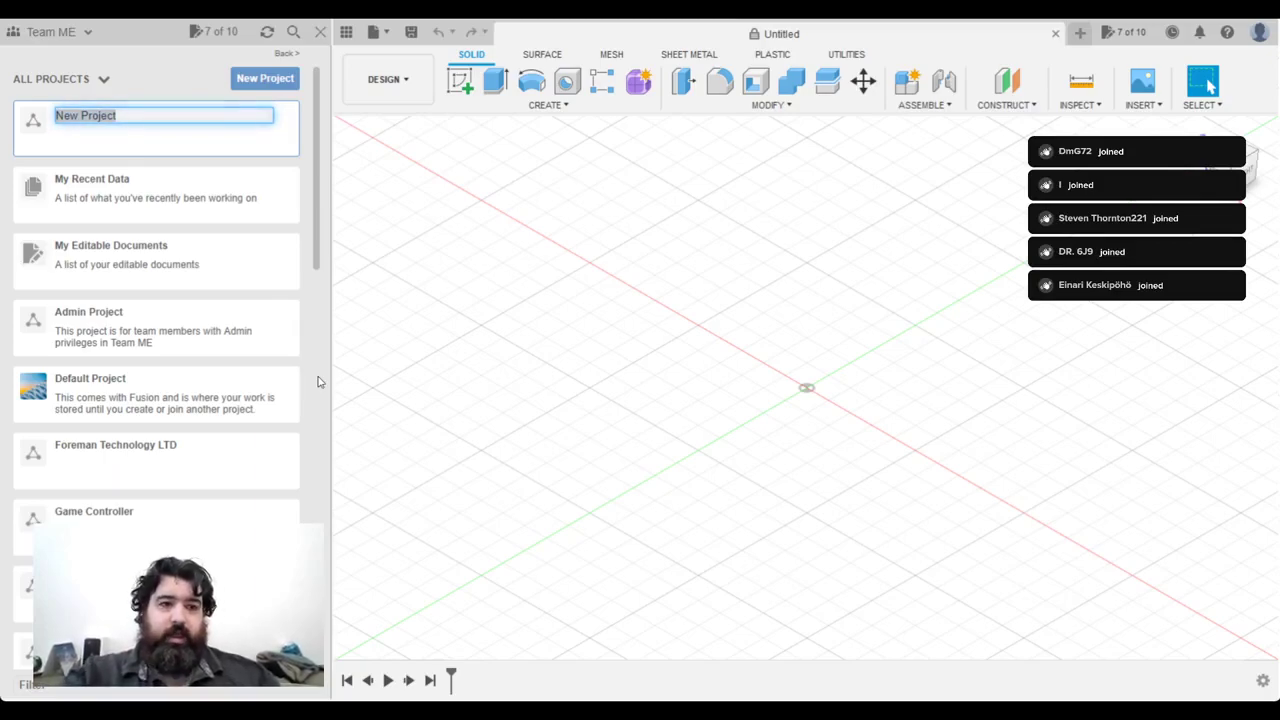
drag(205, 115, 54, 115)
text(ThumbPi)
key(Return)
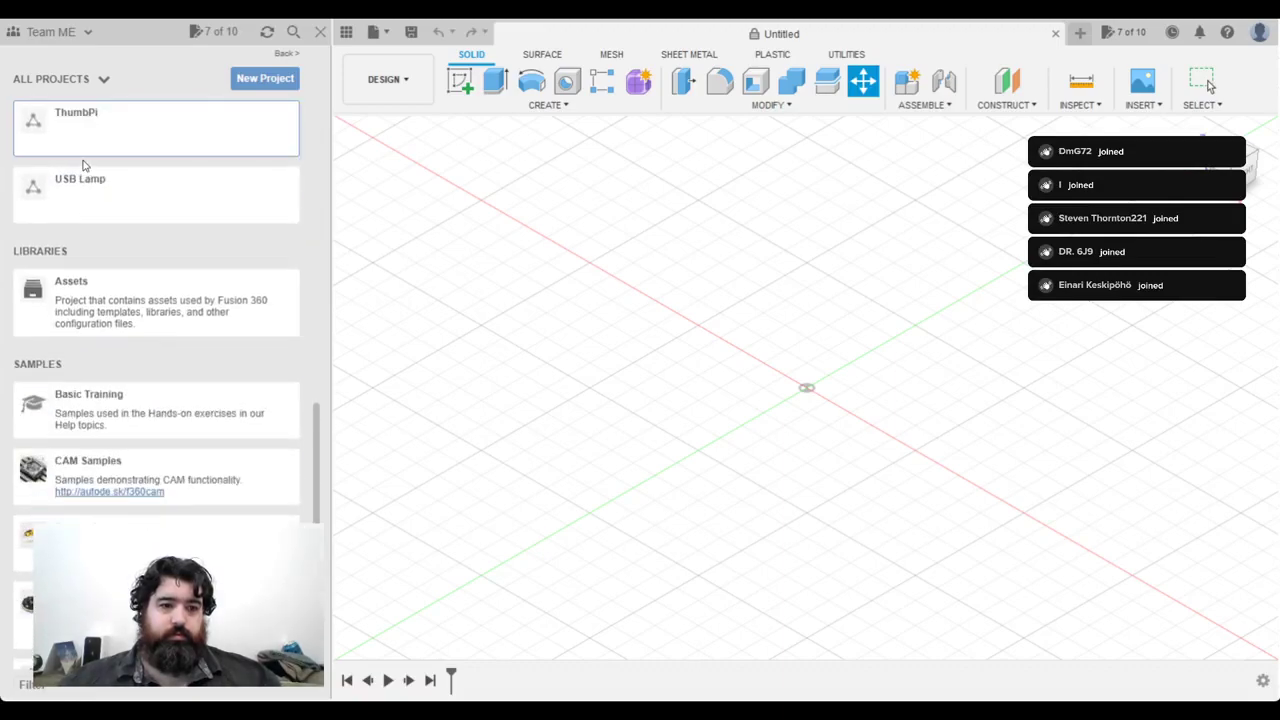
Step: Insert the HyperPixel 4 model from the Assets library into the design at its default position
click(118, 300)
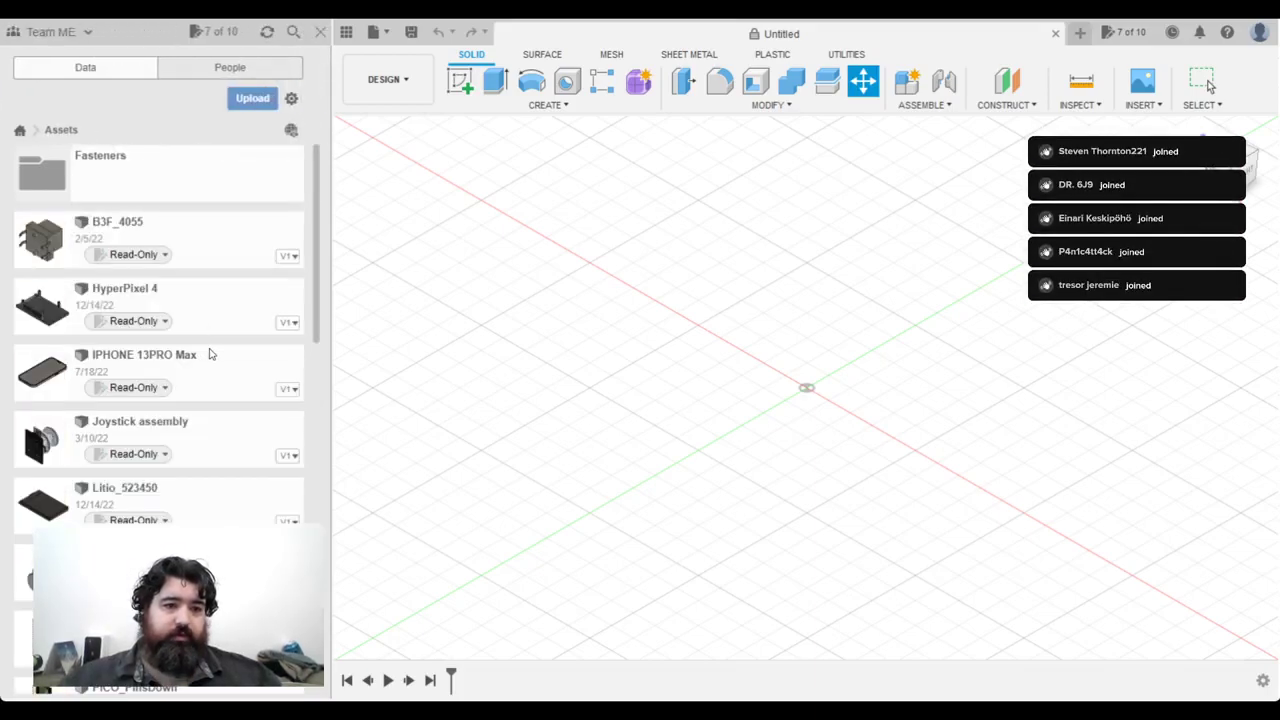
scroll(210, 354, down, 10)
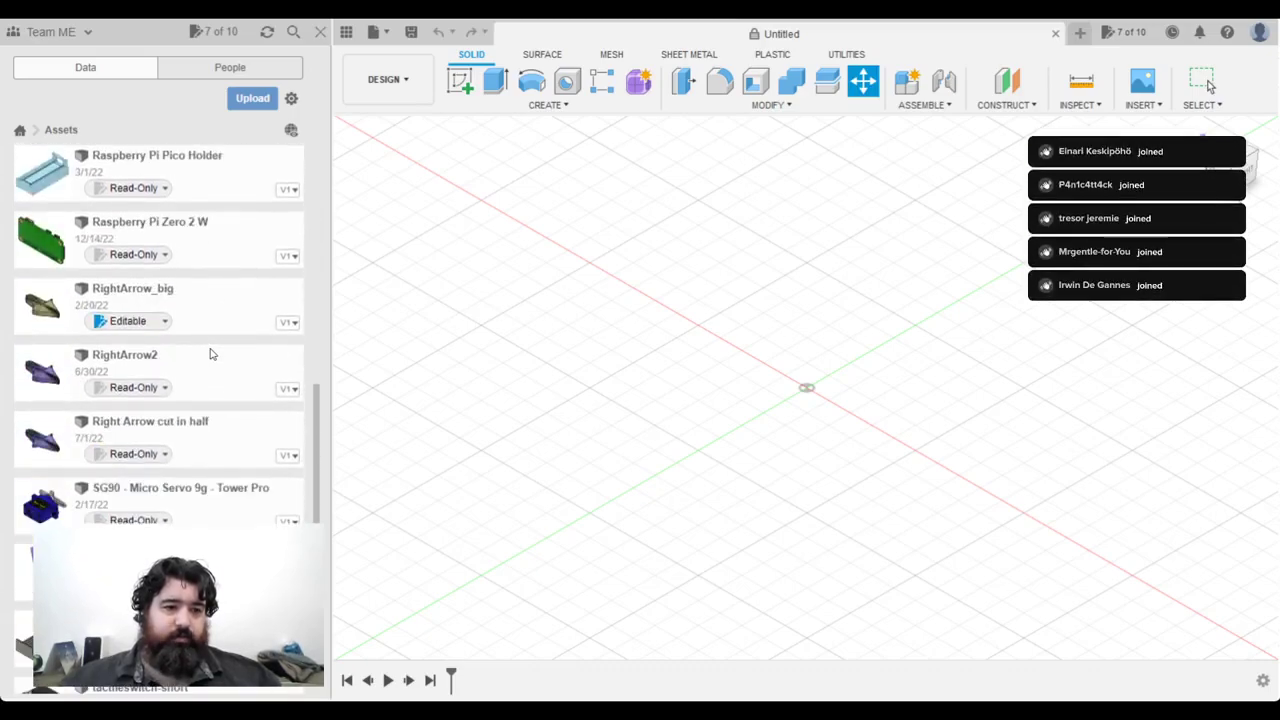
scroll(210, 354, down, 3)
scroll(210, 354, down, 2)
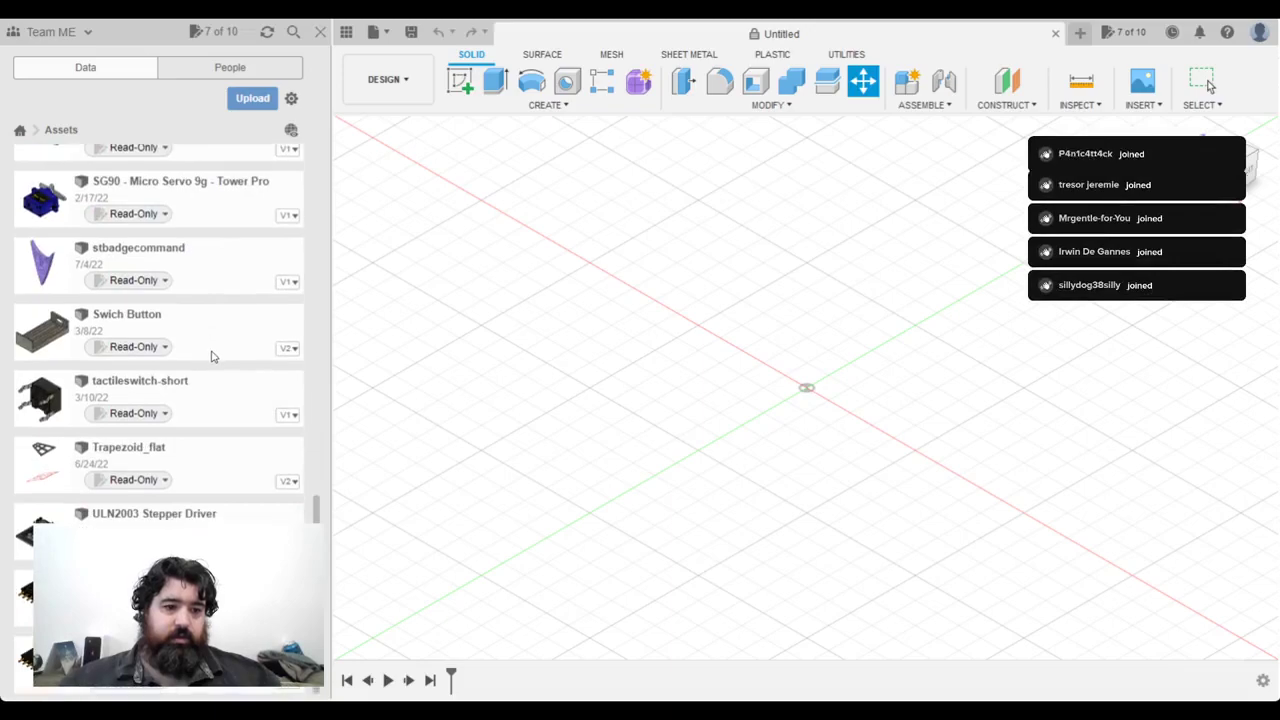
scroll(213, 360, up, 3)
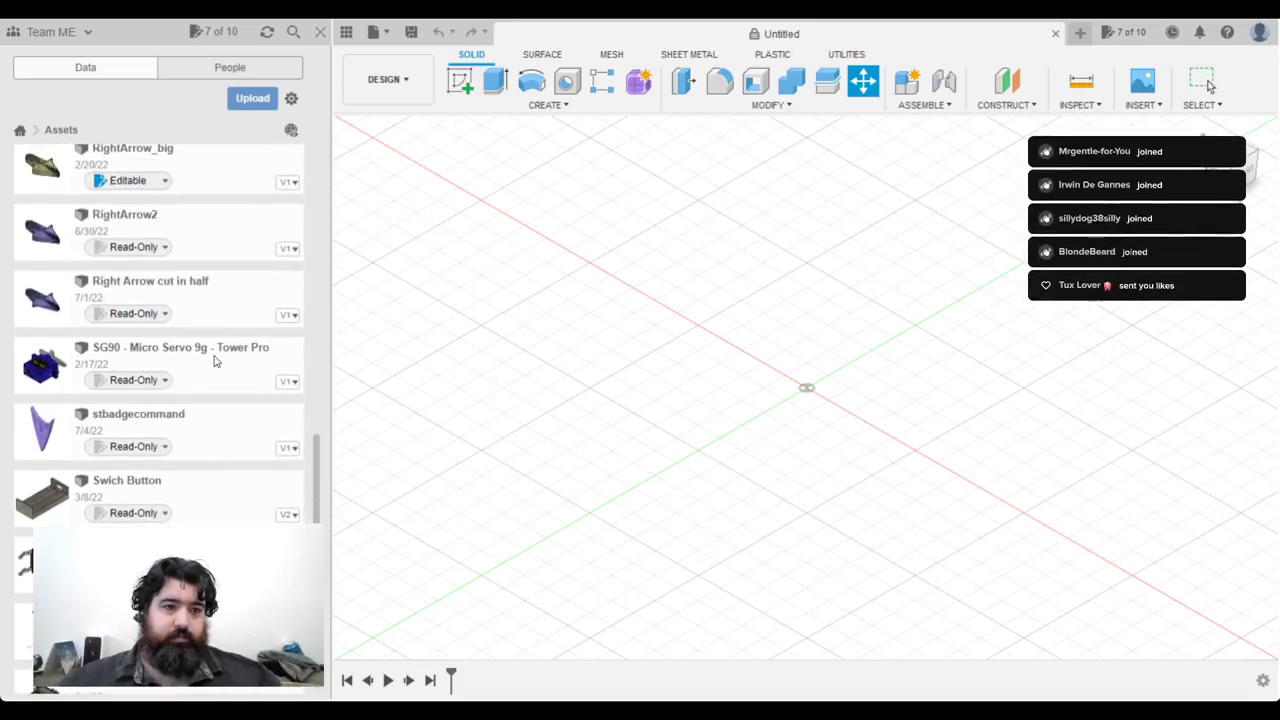
scroll(214, 361, up, 7)
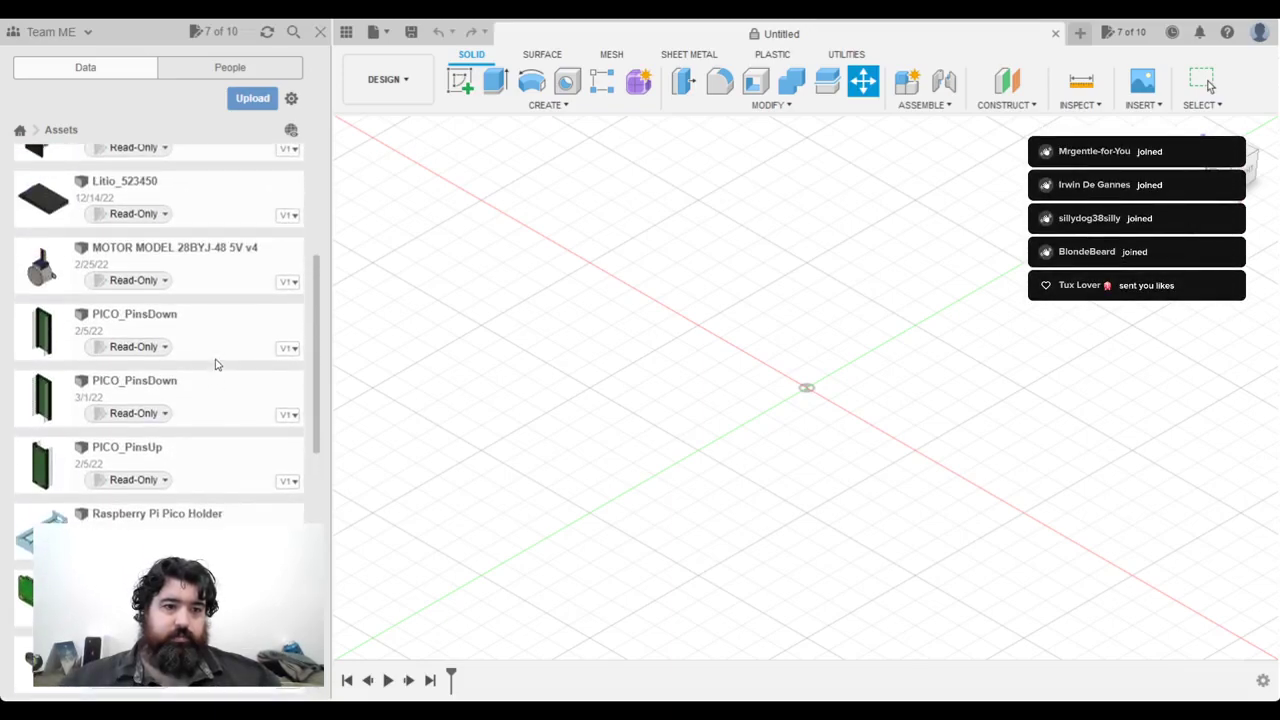
scroll(215, 364, up, 3)
scroll(216, 362, up, 2)
drag(181, 252, 738, 322)
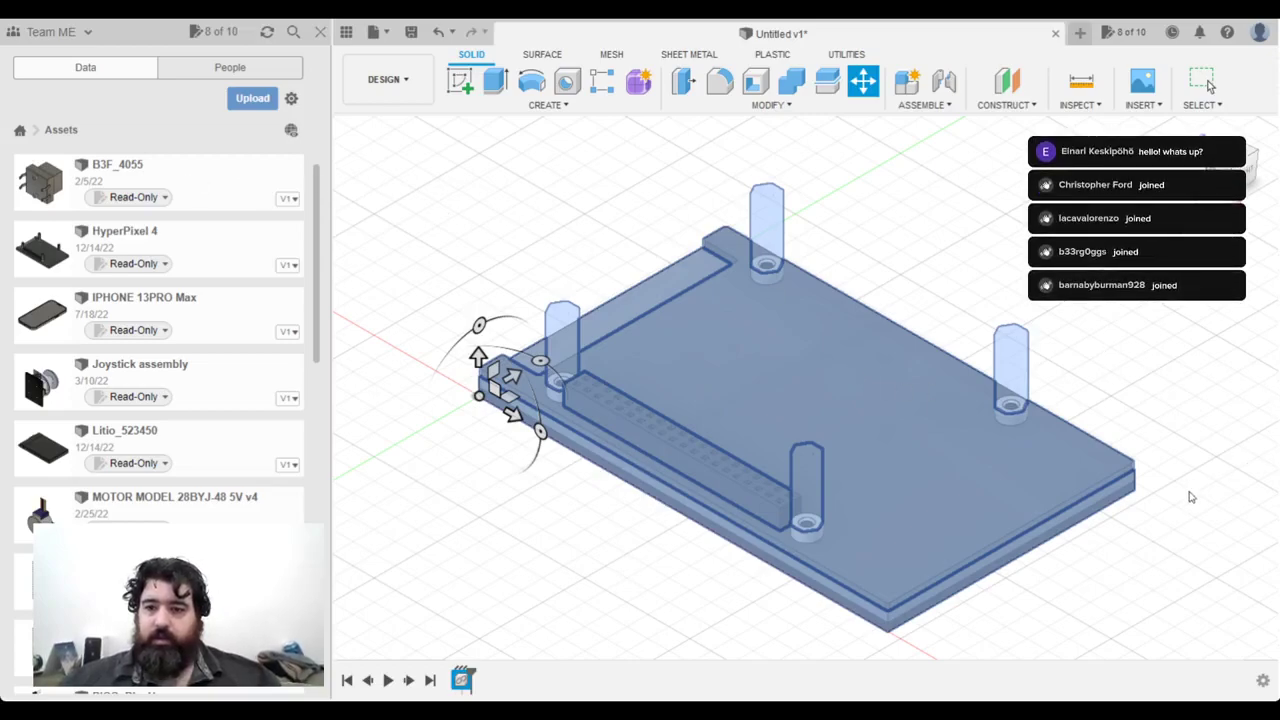
key(Escape)
shift+middle_drag(889, 515, 840, 557)
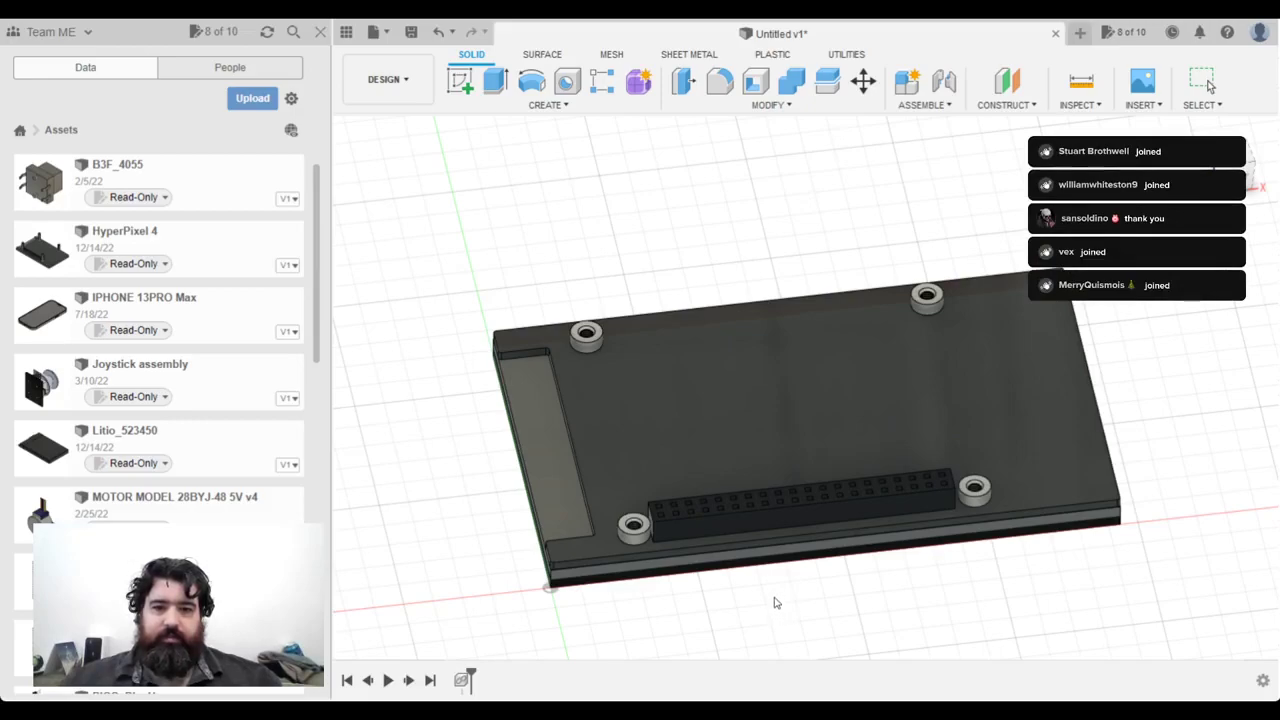
key(Escape)
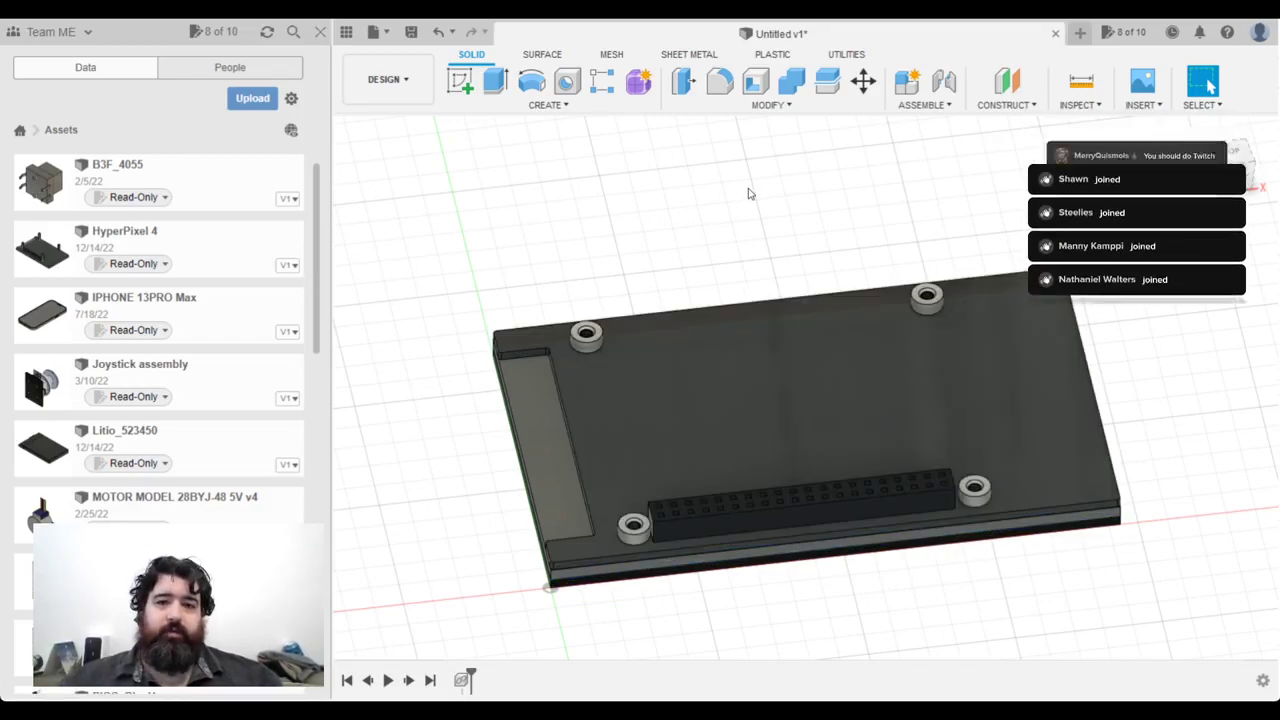
Step: Insert the Raspberry PI 3 Model A+ - Simple model from the Assets library into the design
scroll(249, 460, down, 15)
scroll(249, 463, down, 1)
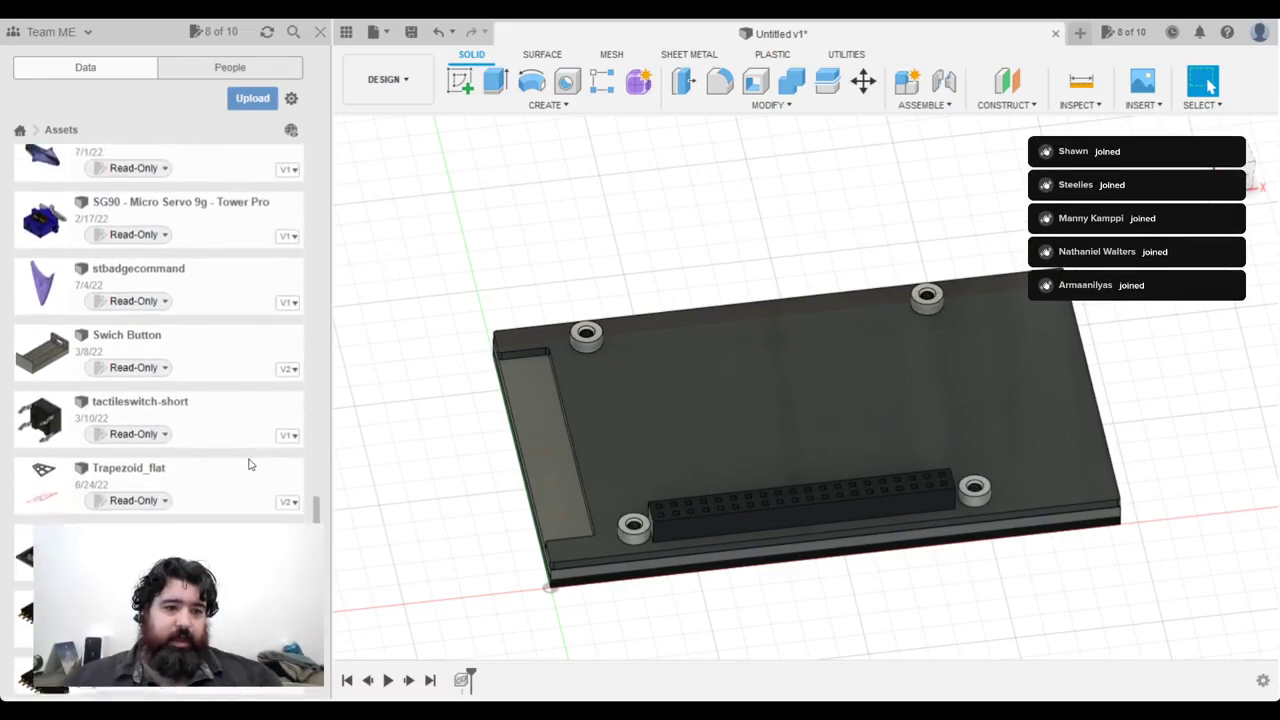
scroll(249, 463, up, 6)
drag(185, 218, 777, 271)
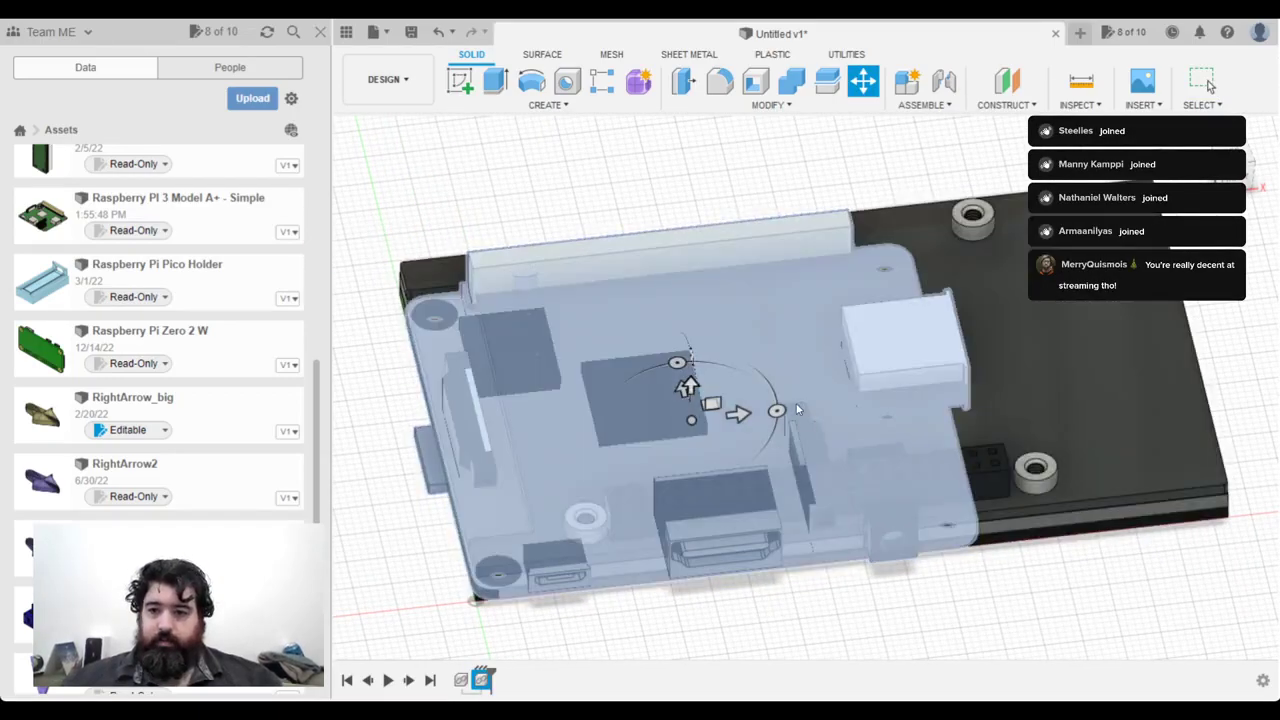
Step: Raise the Raspberry Pi board vertically until it sits clear above the HyperPixel display
shift+middle_drag(797, 409, 700, 370)
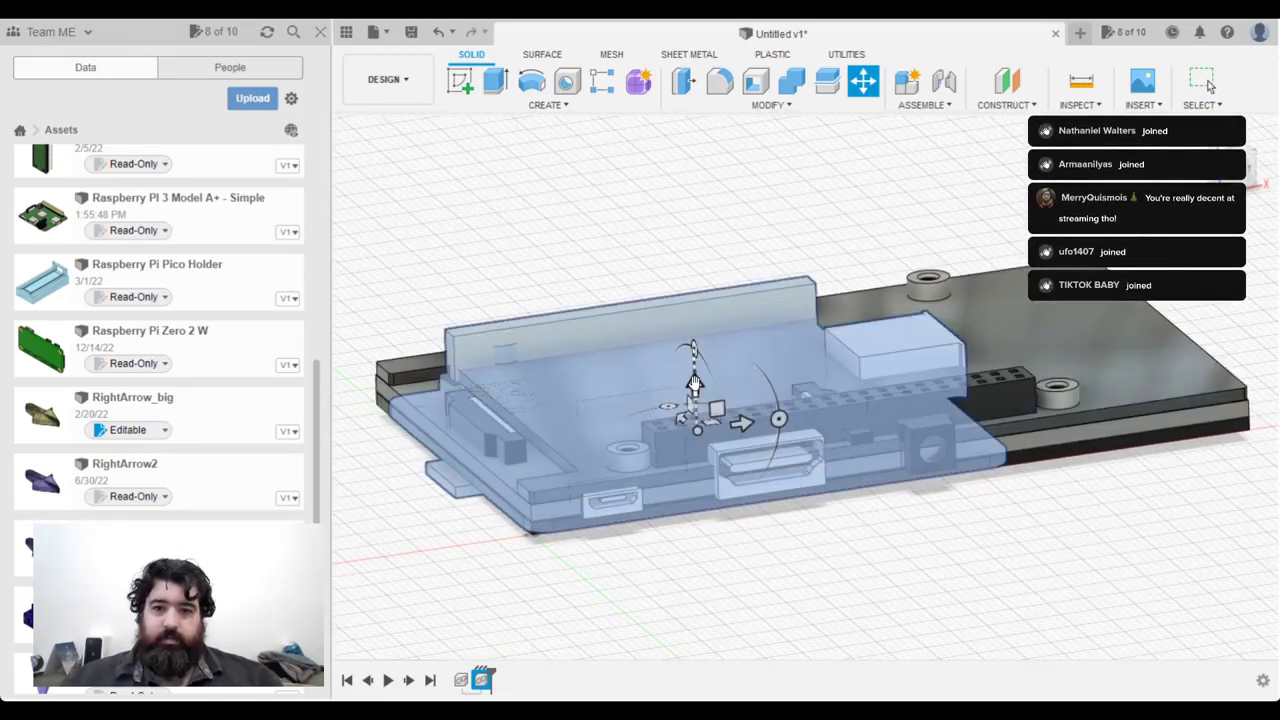
key(m)
drag(692, 340, 689, 228)
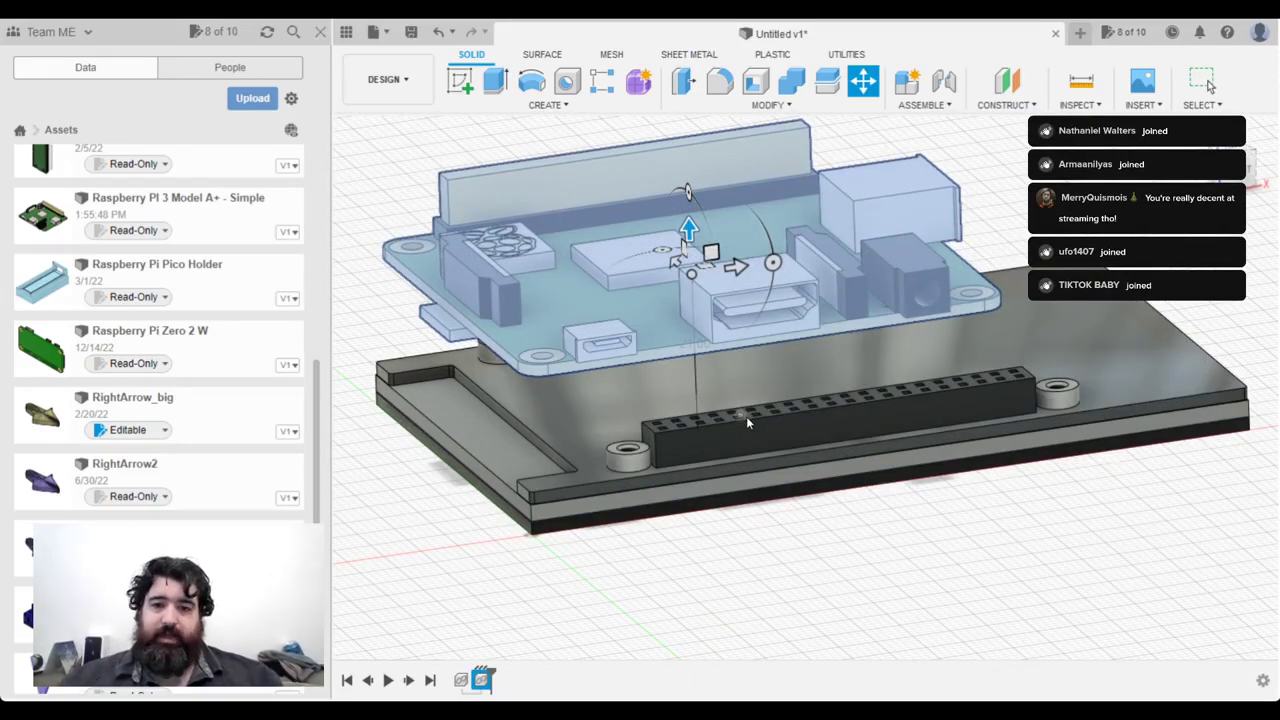
shift+middle_drag(613, 413, 679, 453)
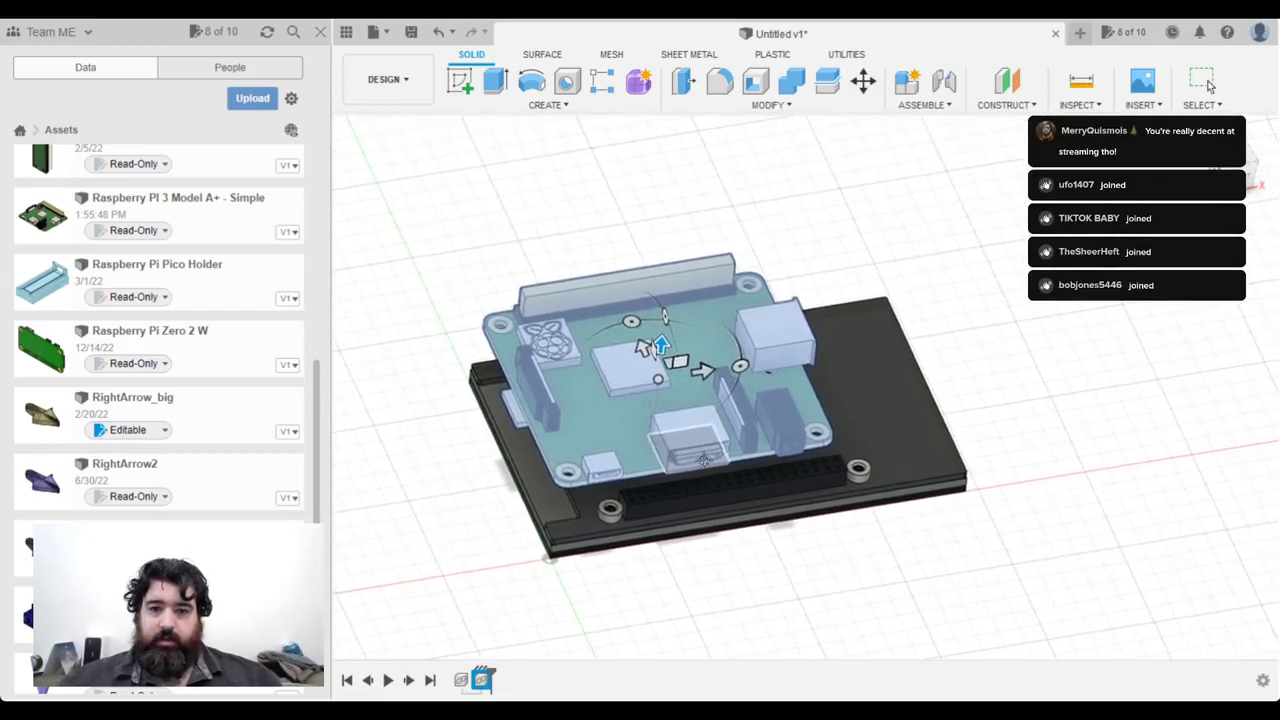
click(714, 333)
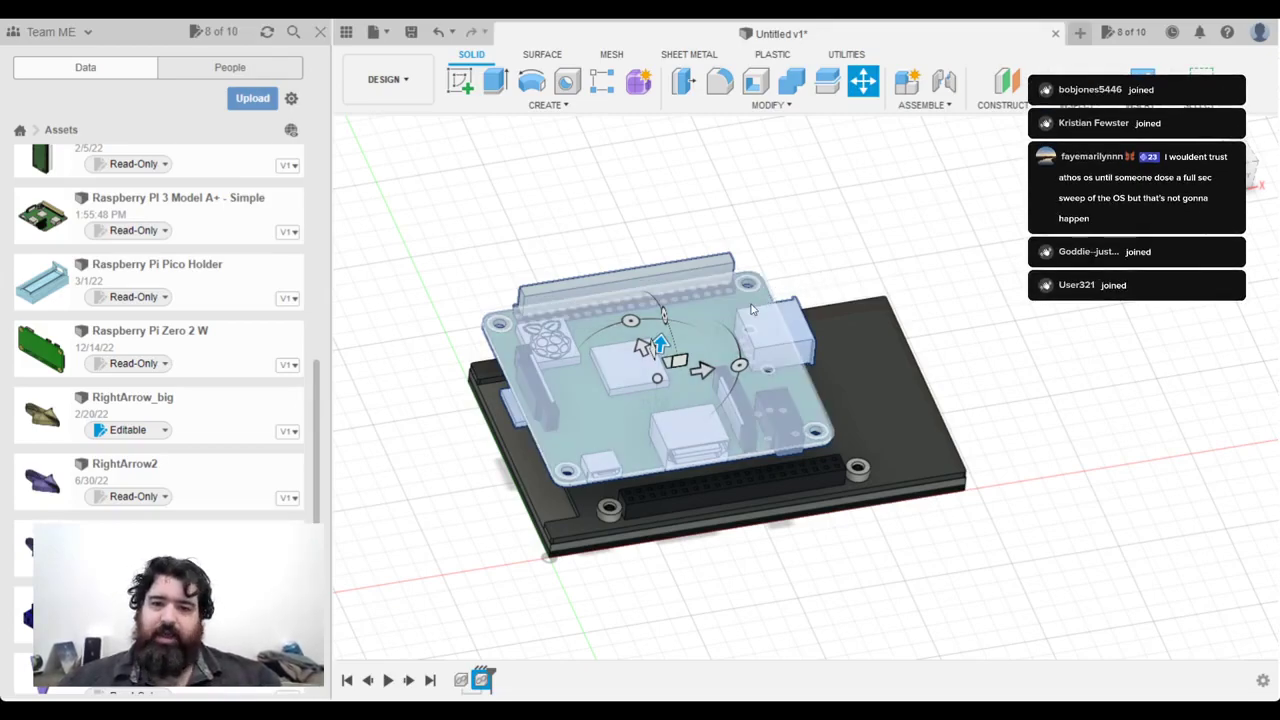
shift+middle_drag(735, 340, 718, 366)
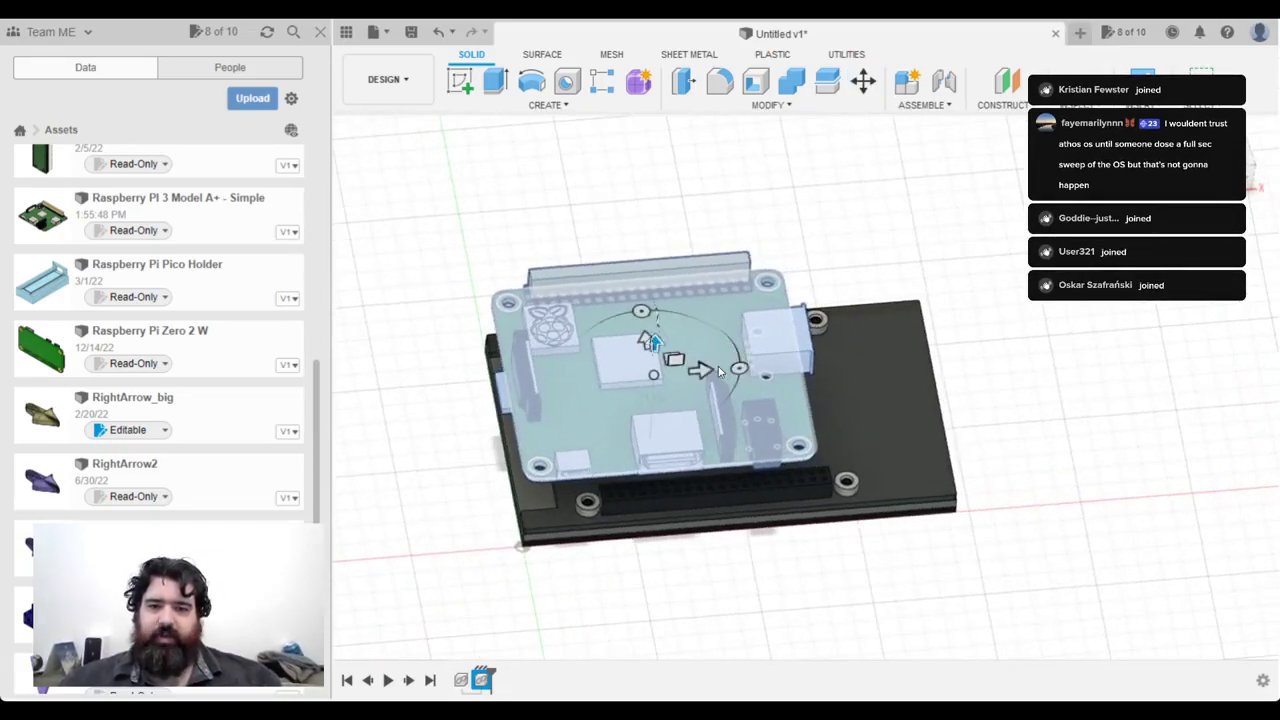
key(m)
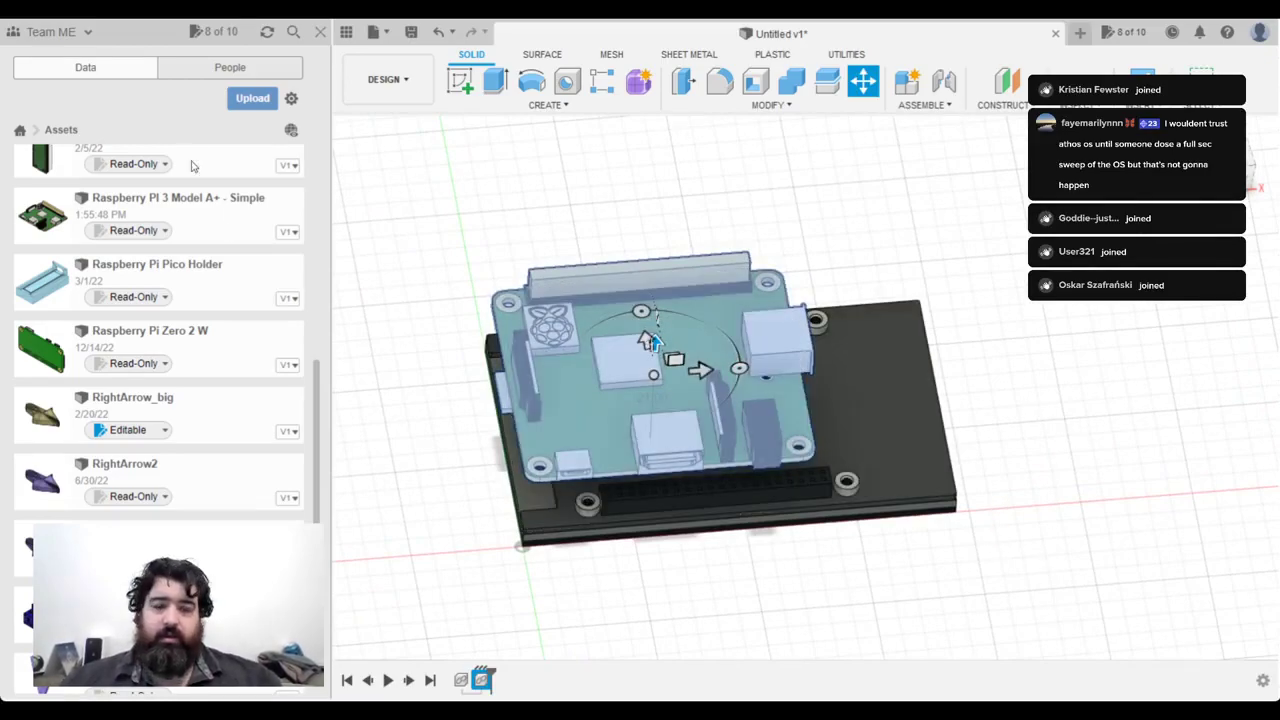
key(Escape)
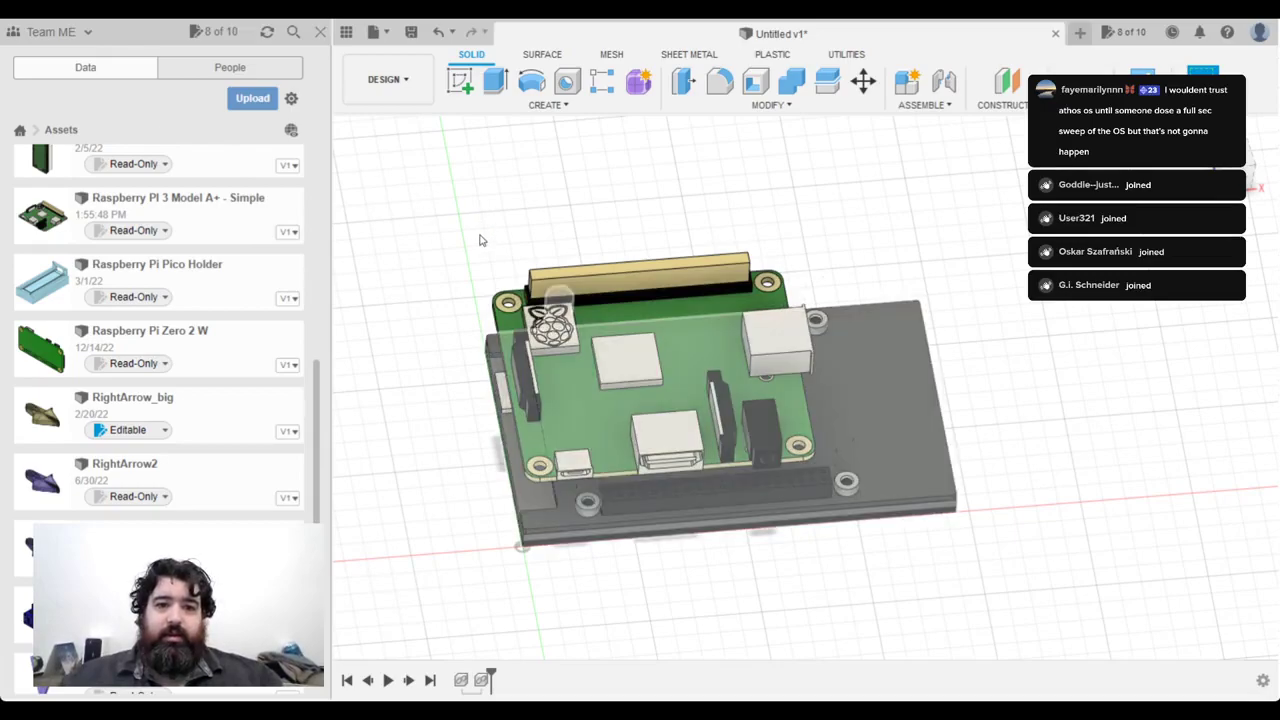
Step: Flip the HyperPixel display upside down, shift it back along its length and raise it to the Raspberry Pi board's level
click(496, 350)
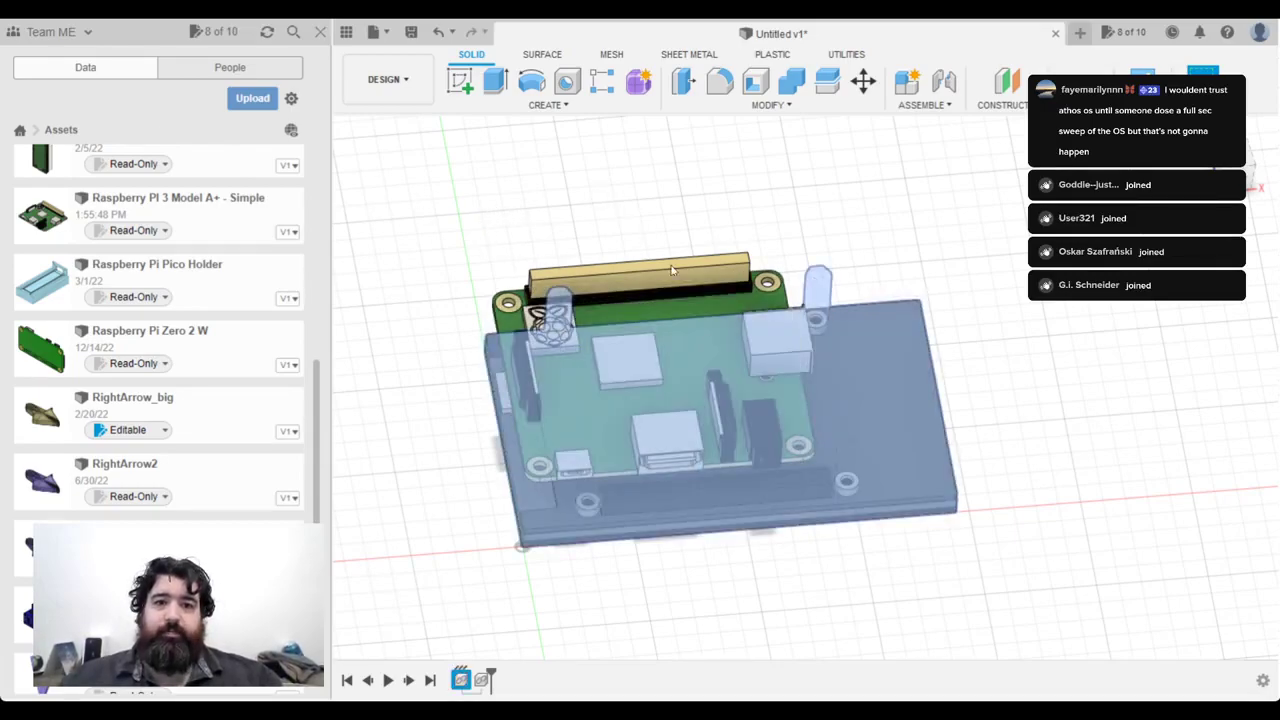
shift+middle_drag(749, 393, 805, 380)
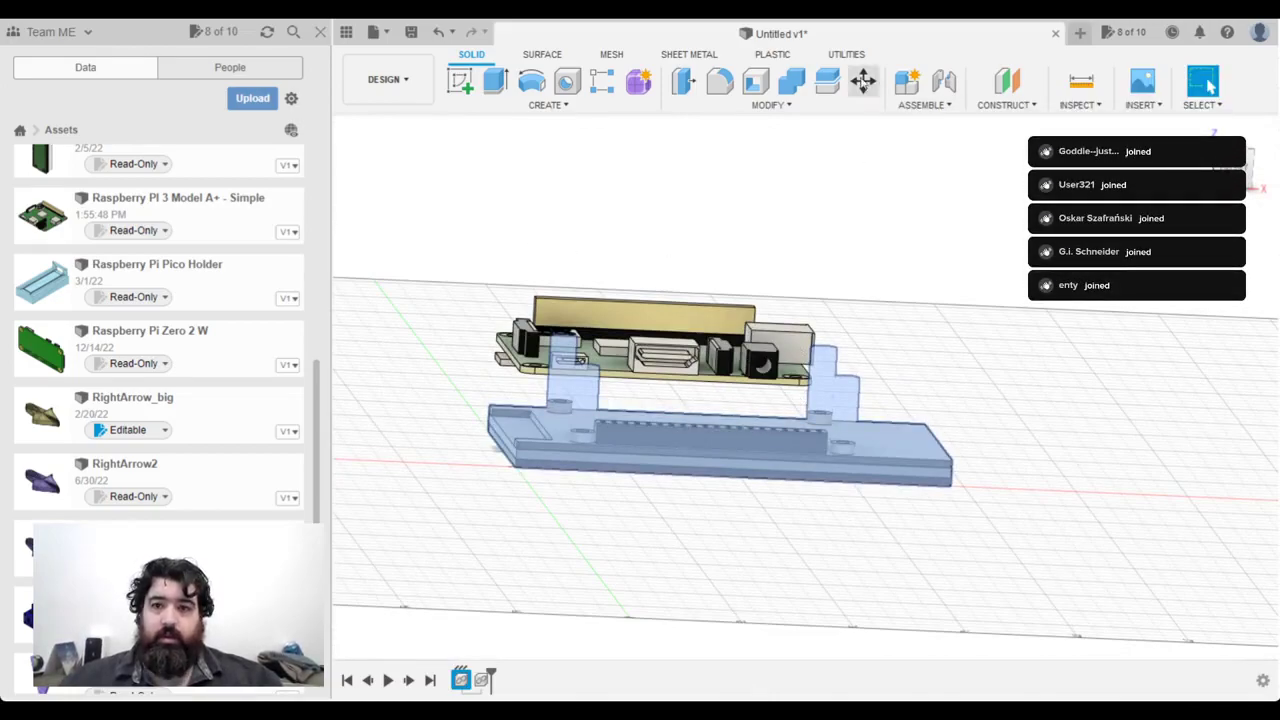
key(m)
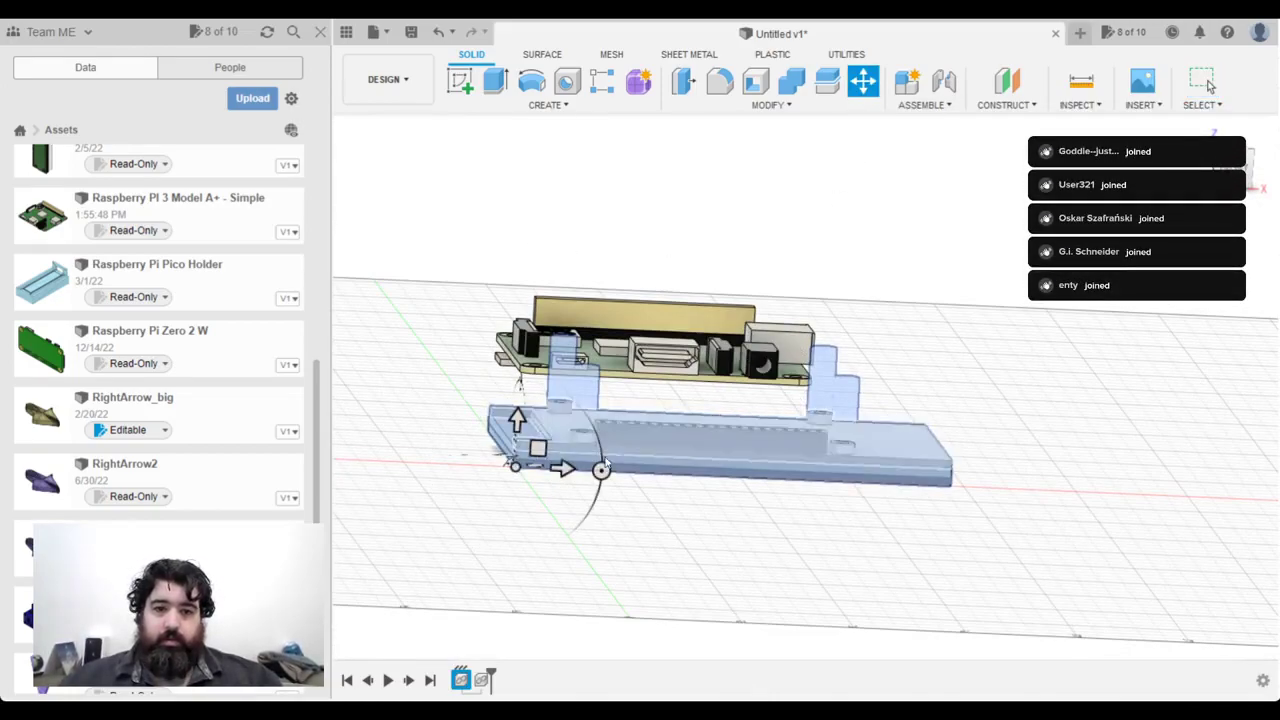
drag(600, 471, 893, 484)
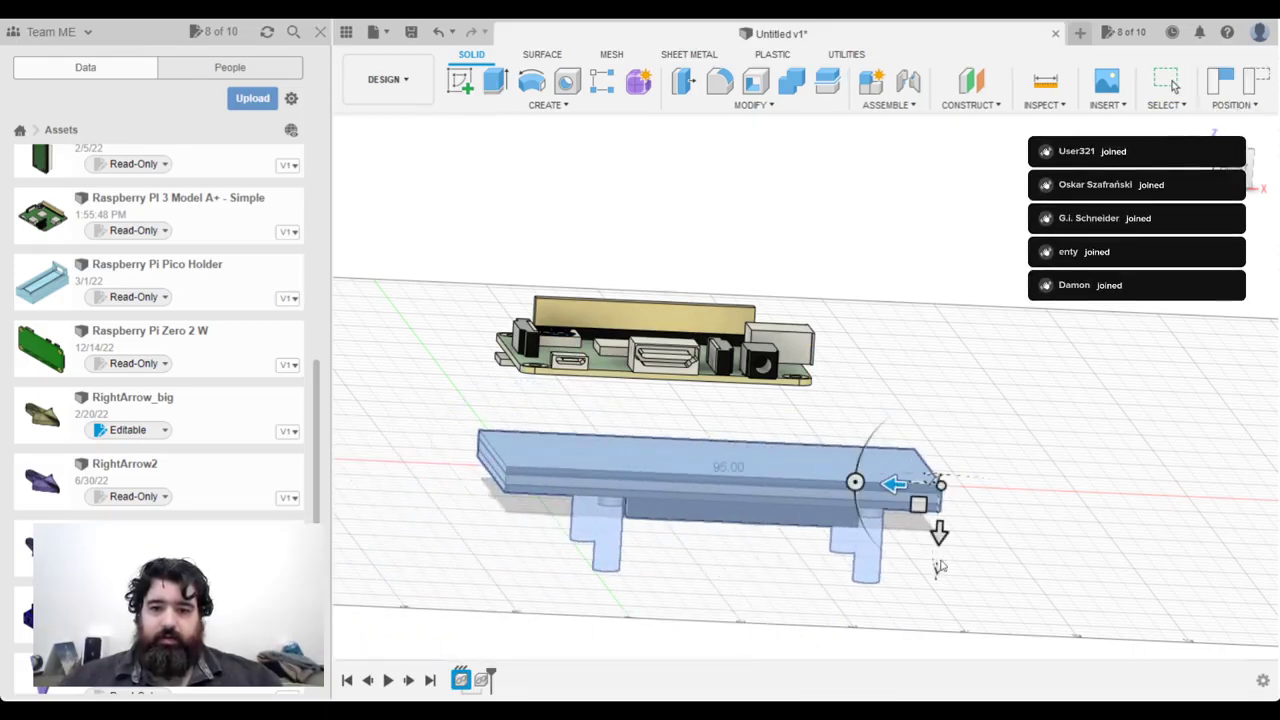
drag(938, 532, 935, 418)
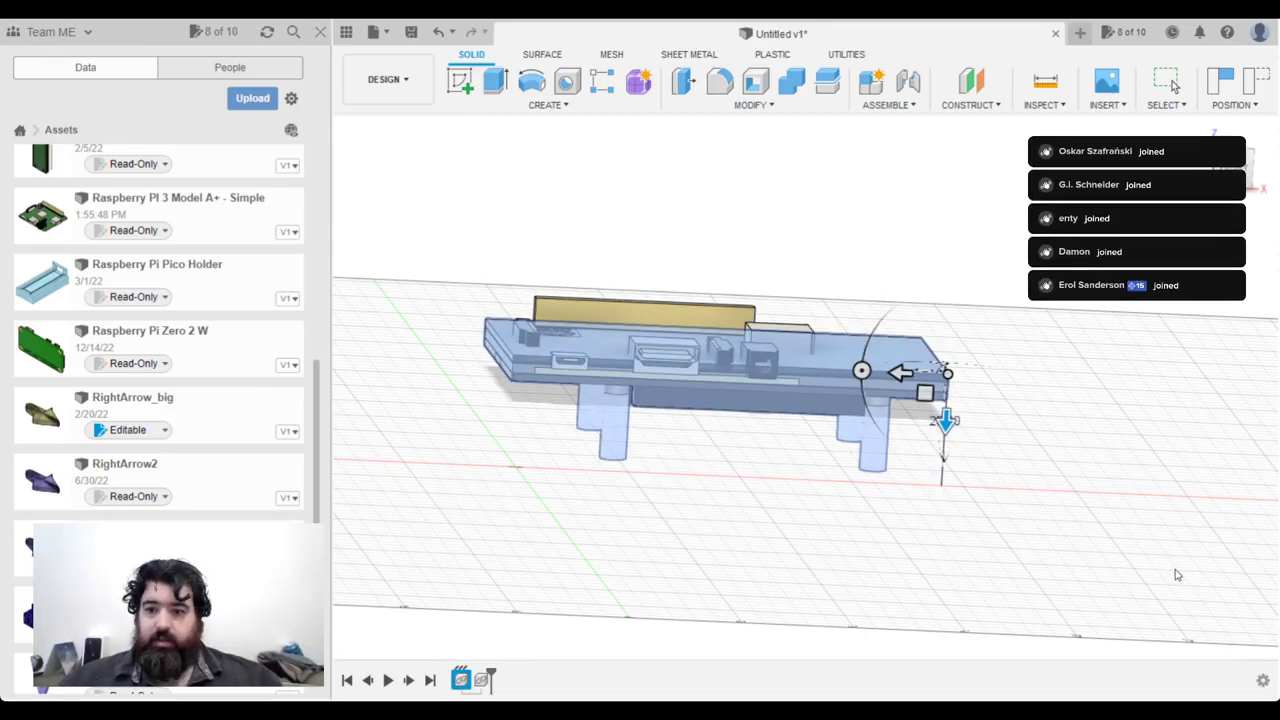
key(Return)
Step: Rotate the Raspberry Pi board 180 degrees in its own plane so its pin header faces the display's connector side
shift+middle_drag(686, 463, 960, 398)
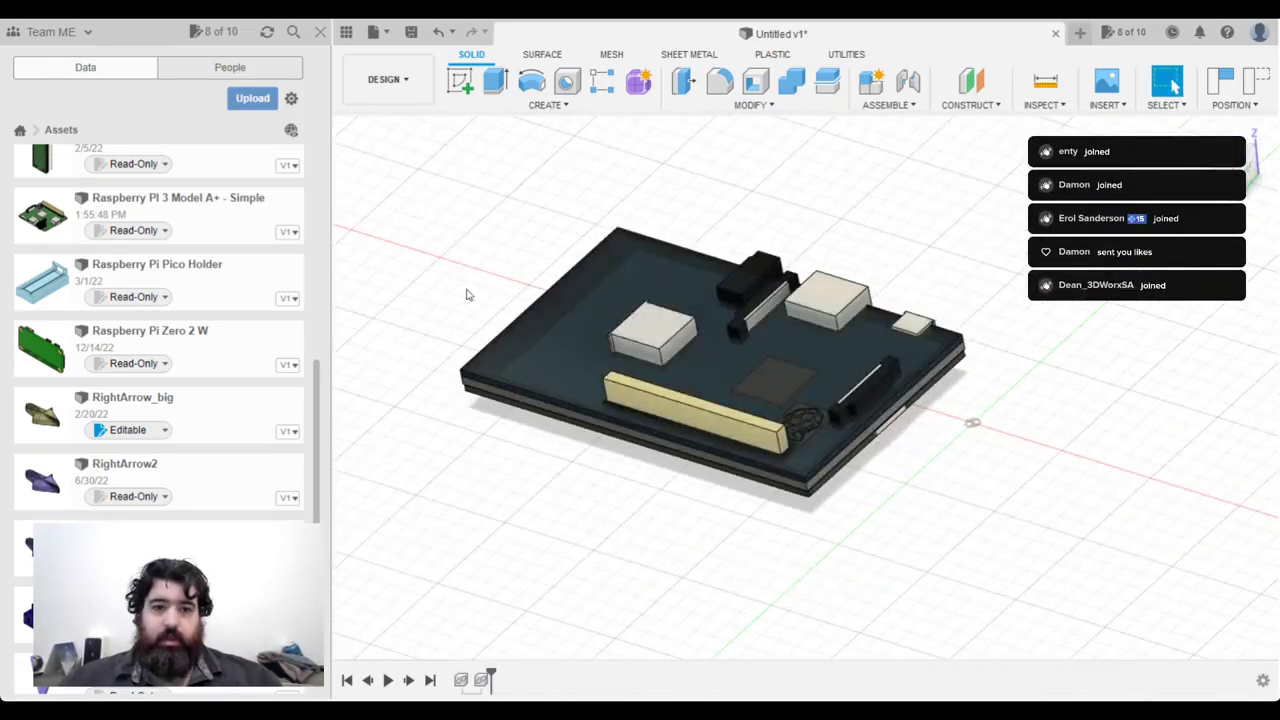
click(667, 313)
shift+middle_drag(755, 495, 825, 242)
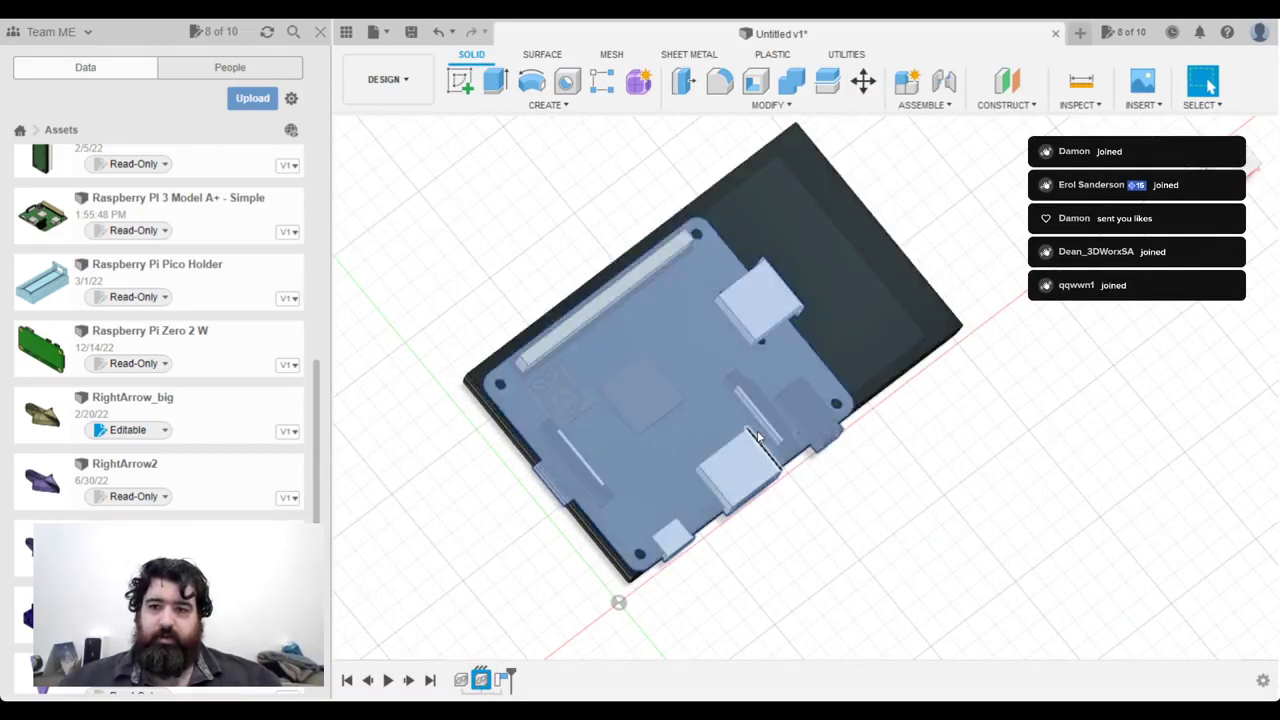
click(863, 80)
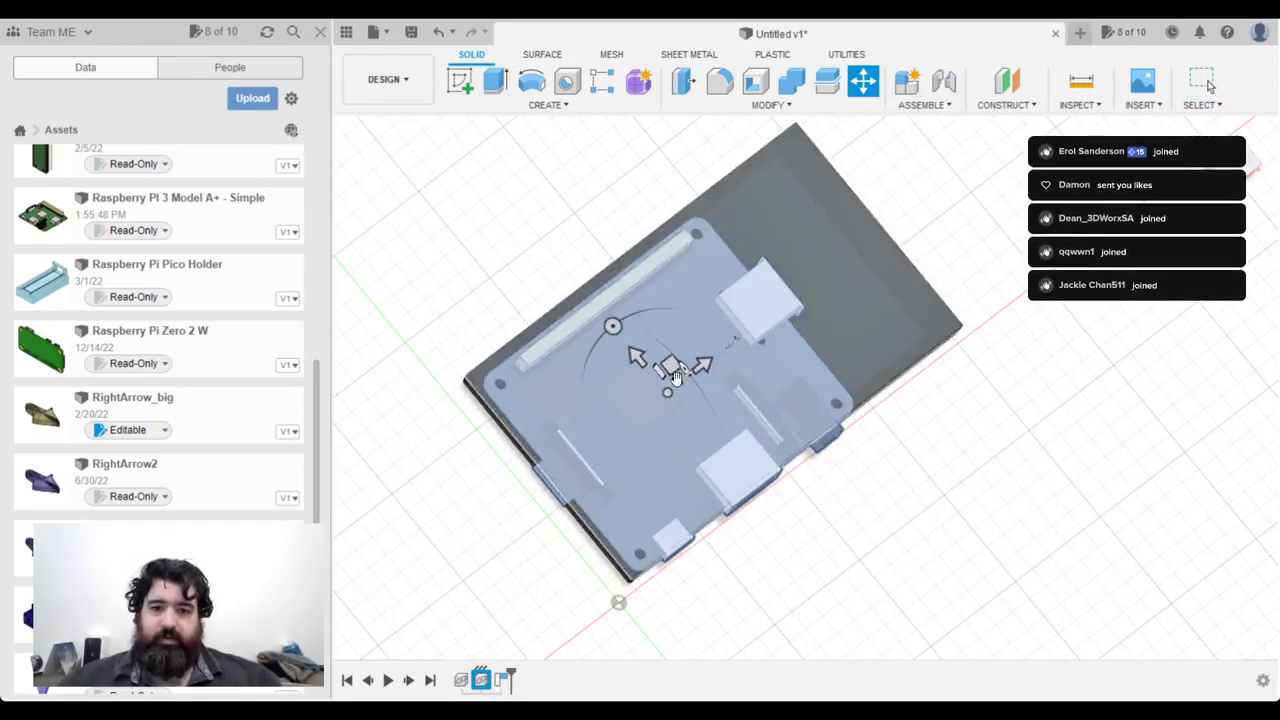
drag(613, 326, 721, 457)
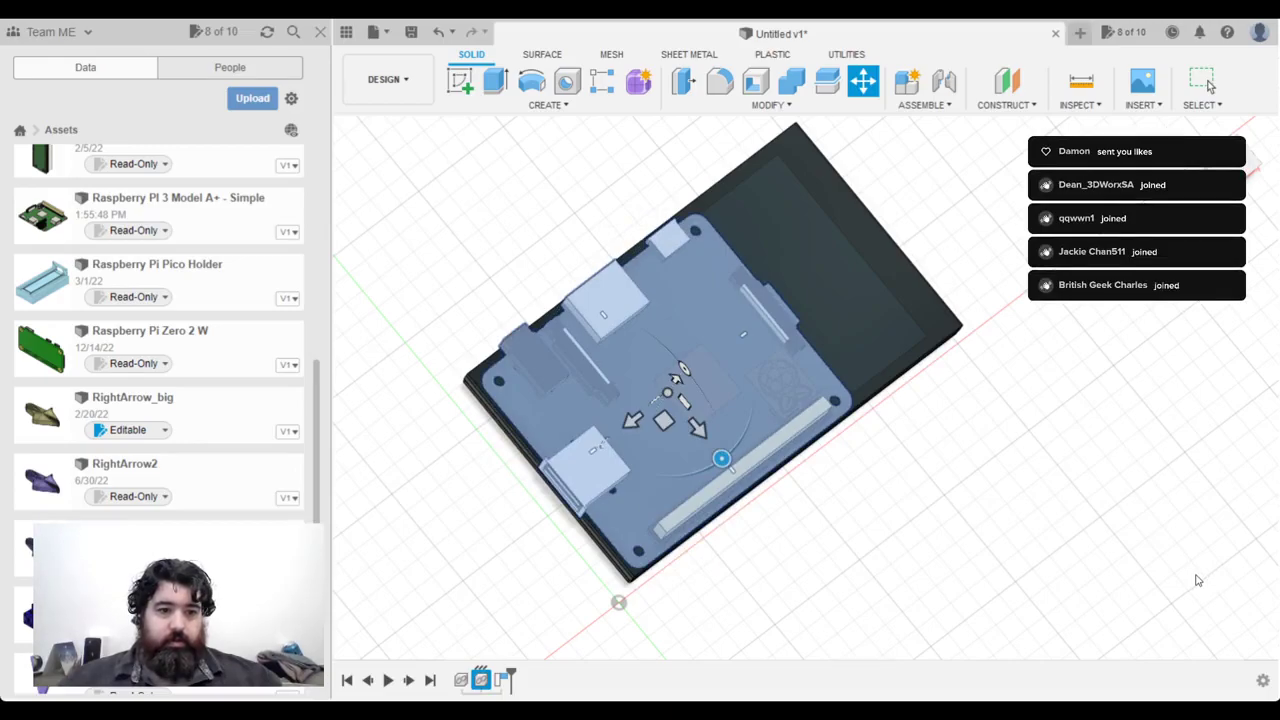
key(Return)
Step: Lower the Raspberry Pi board to just below the underside of the HyperPixel display
shift+middle_drag(980, 506, 574, 274)
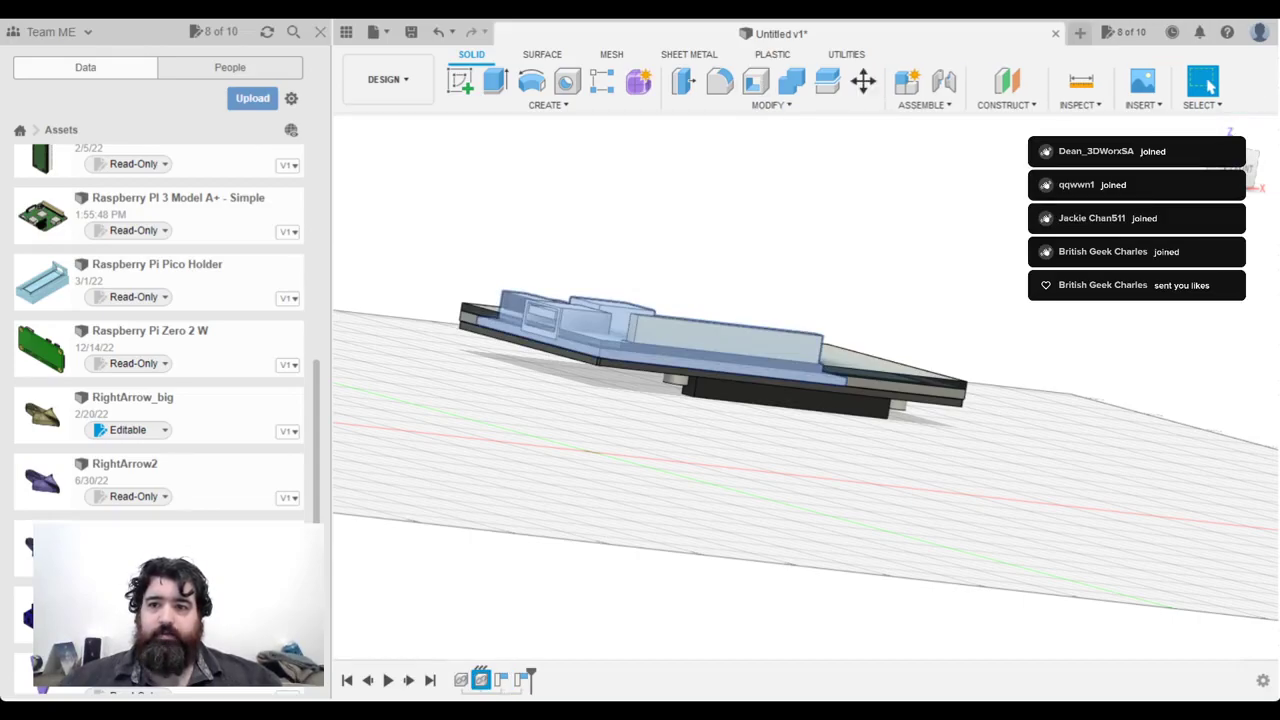
click(862, 84)
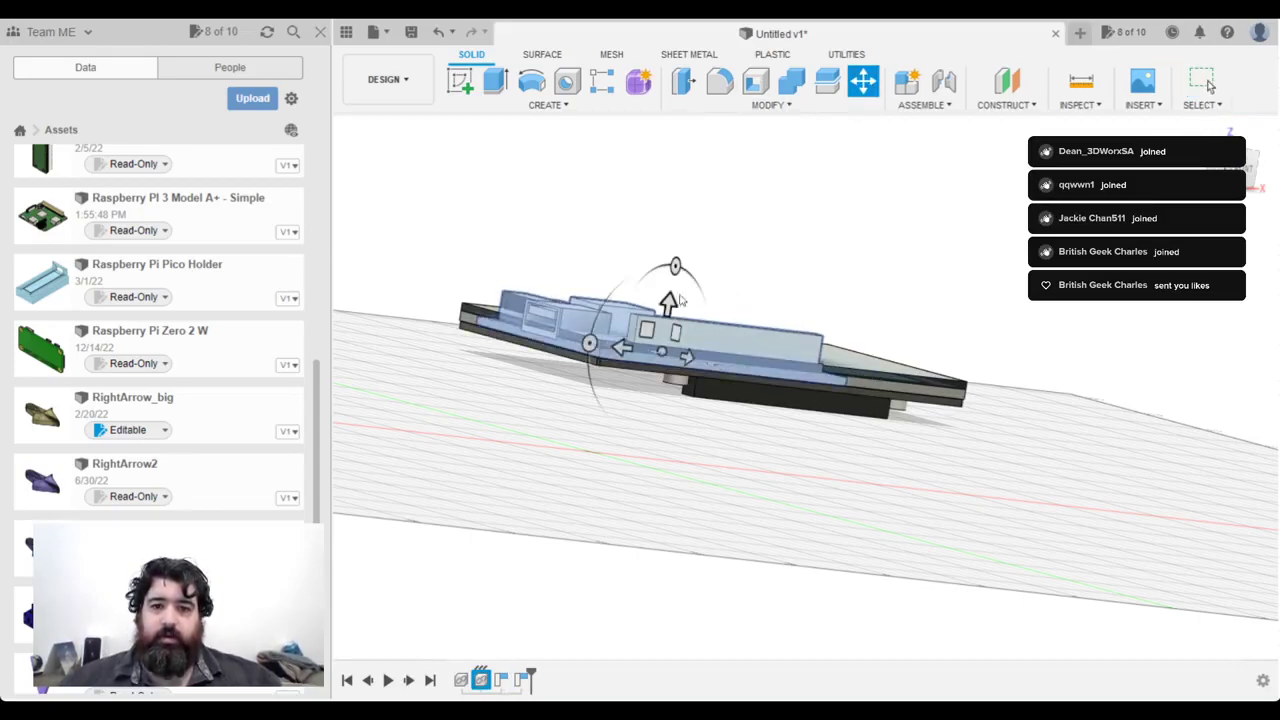
drag(672, 285, 675, 373)
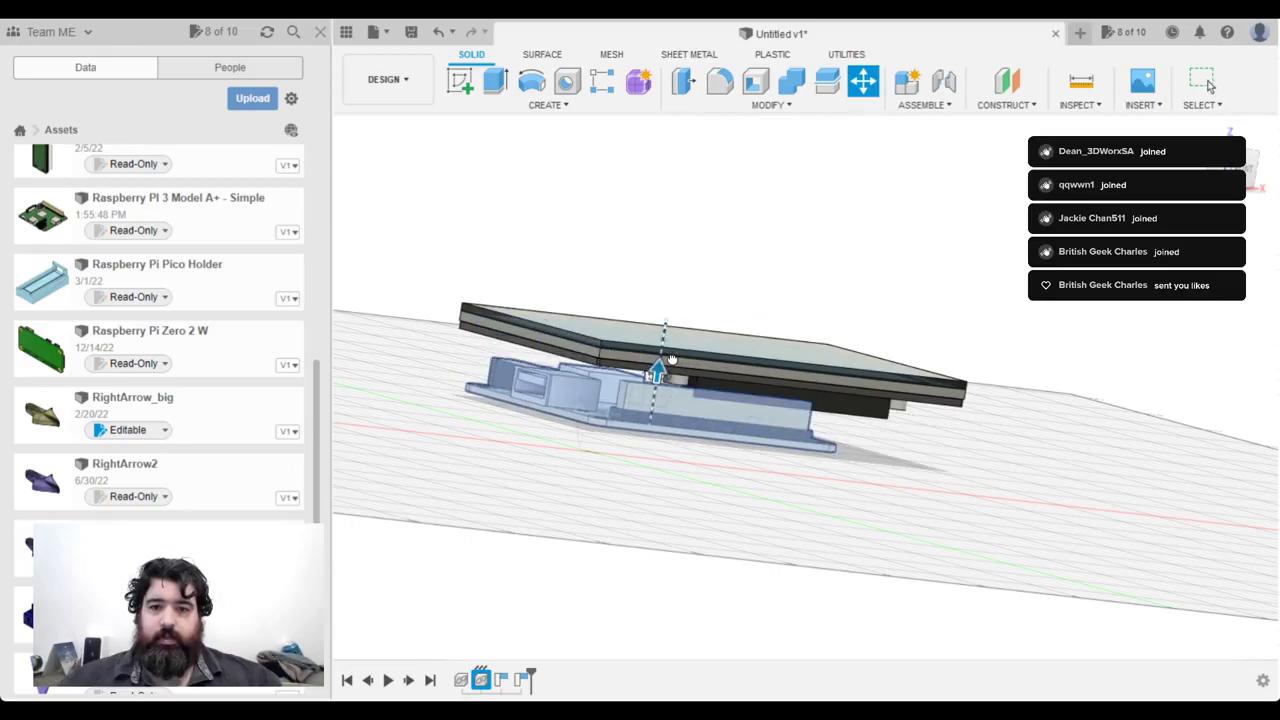
key(Return)
shift+middle_drag(620, 390, 648, 358)
shift+middle_drag(800, 400, 795, 405)
key(m)
scroll(795, 400, up, 3)
key(m)
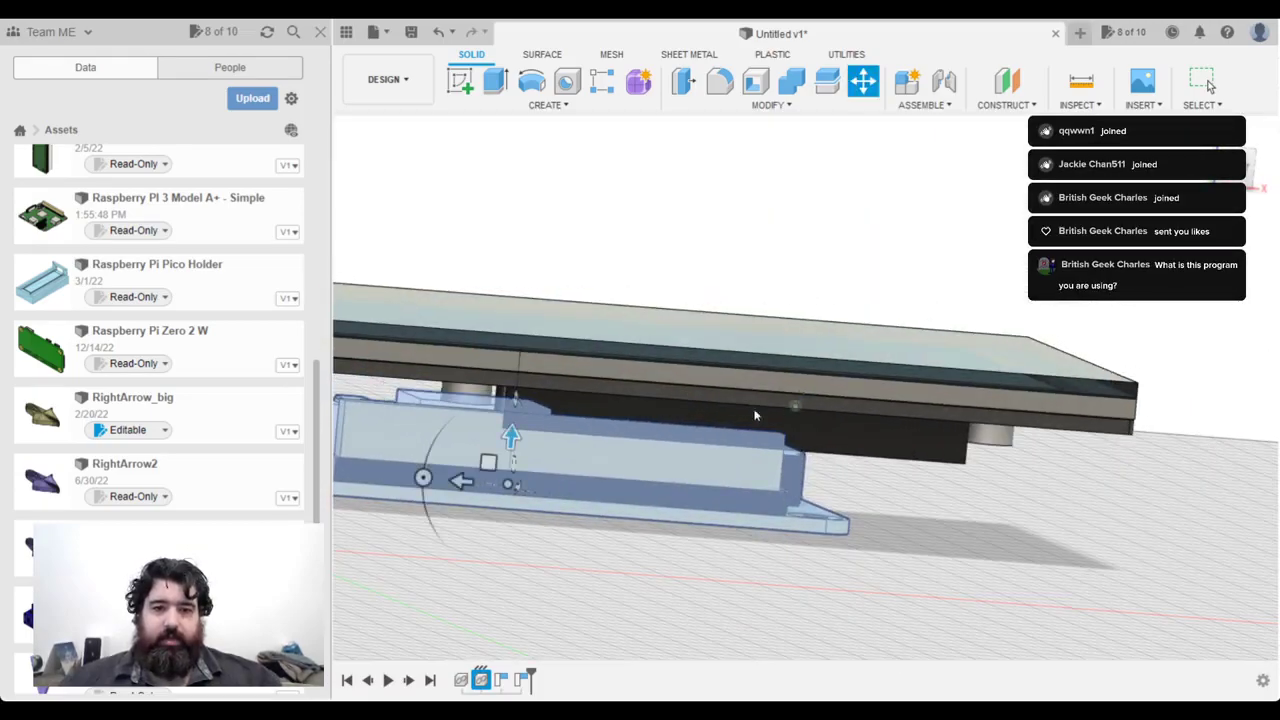
drag(460, 480, 628, 512)
shift+middle_drag(680, 449, 810, 402)
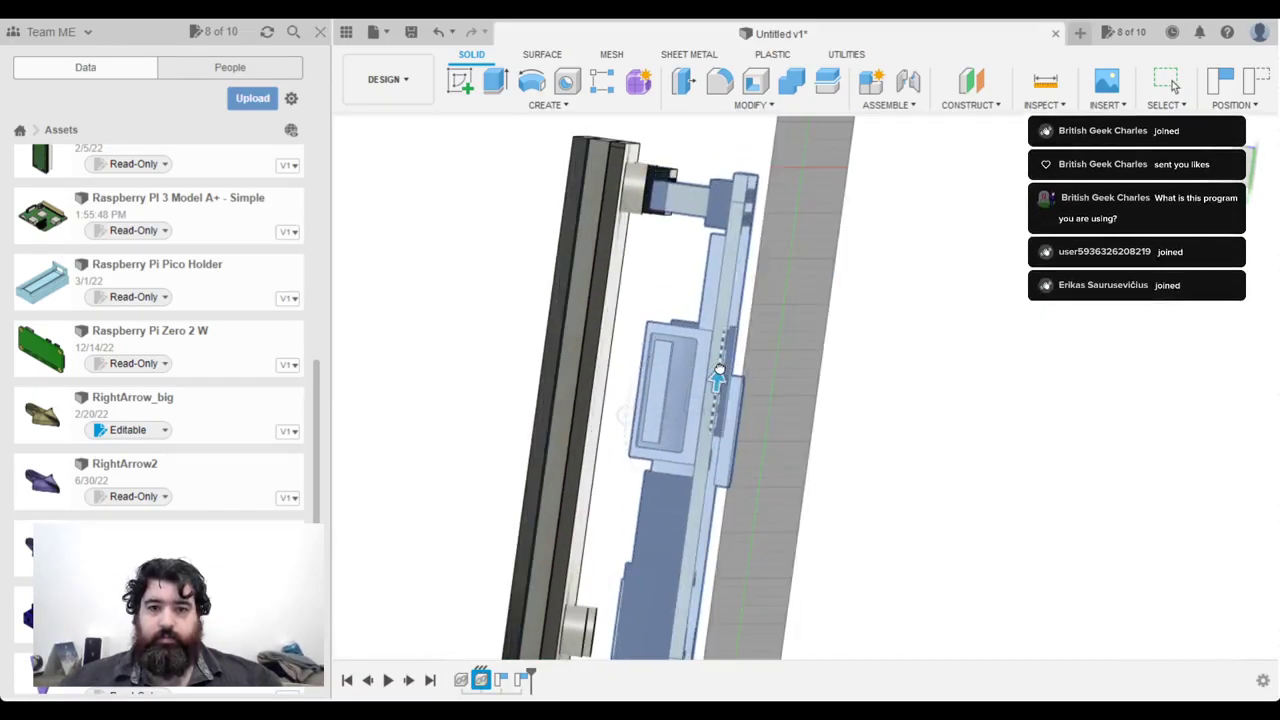
scroll(659, 217, up, 3)
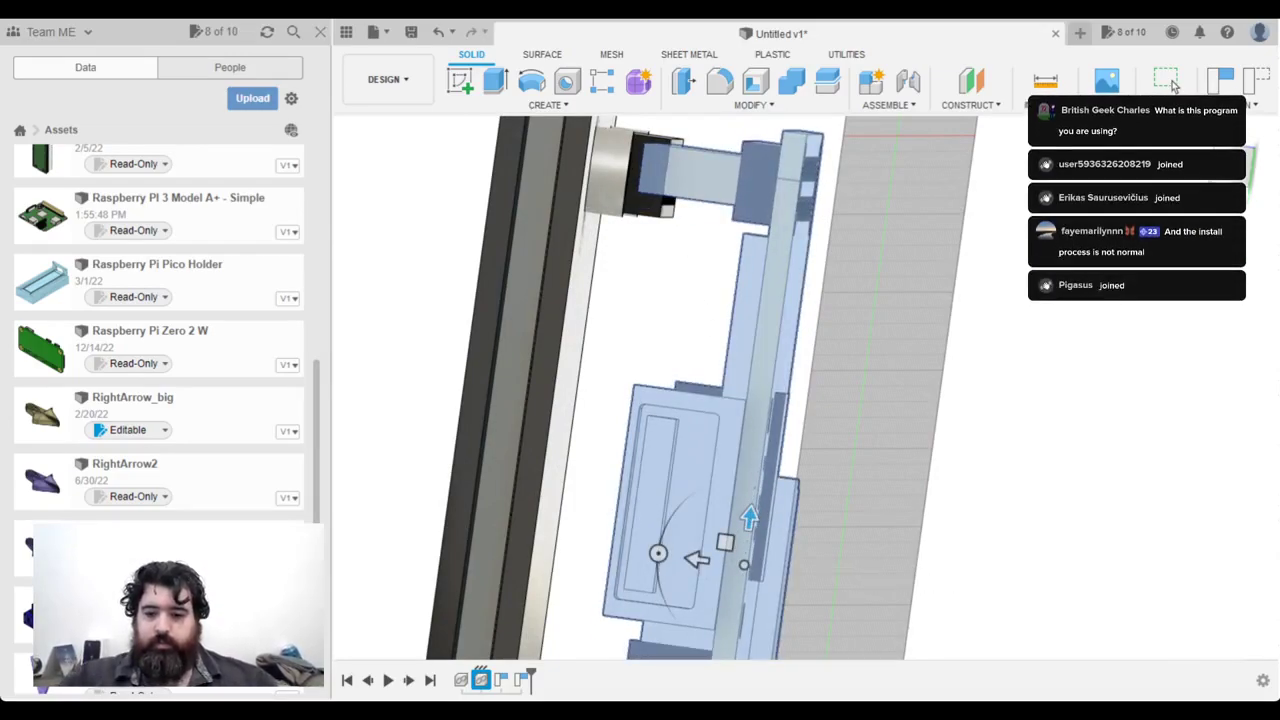
drag(750, 518, 748, 534)
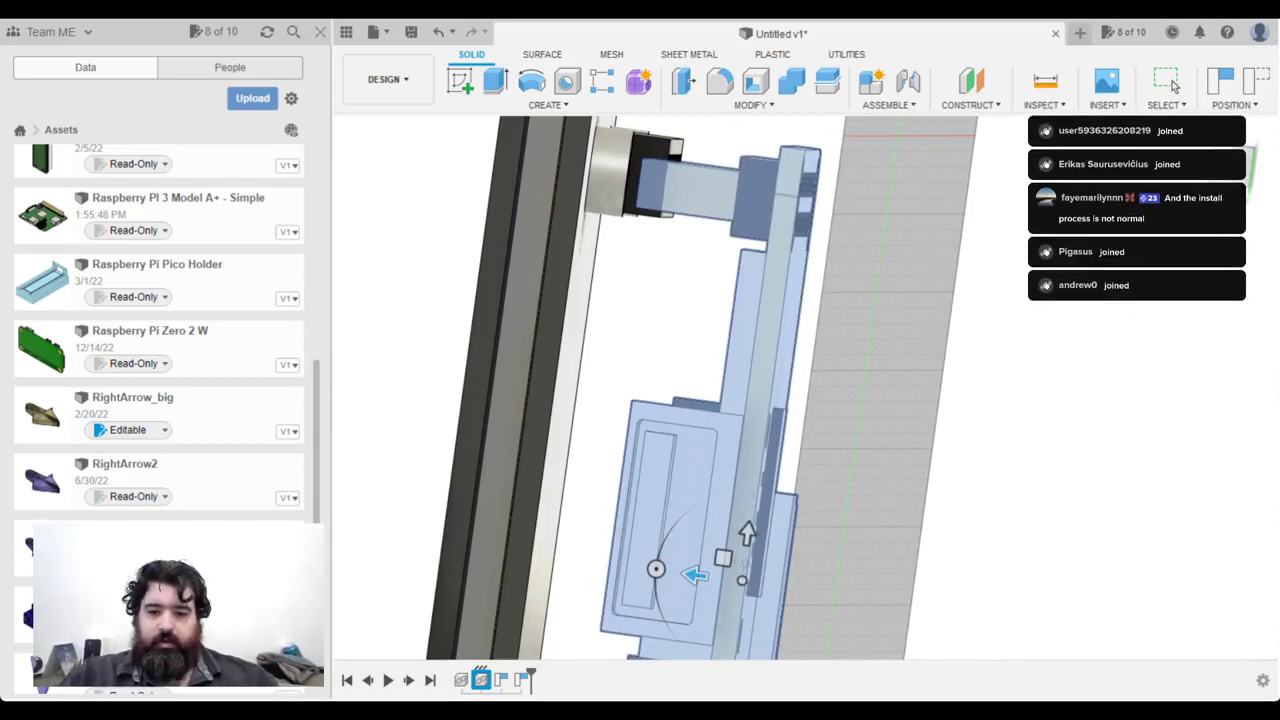
drag(695, 574, 703, 575)
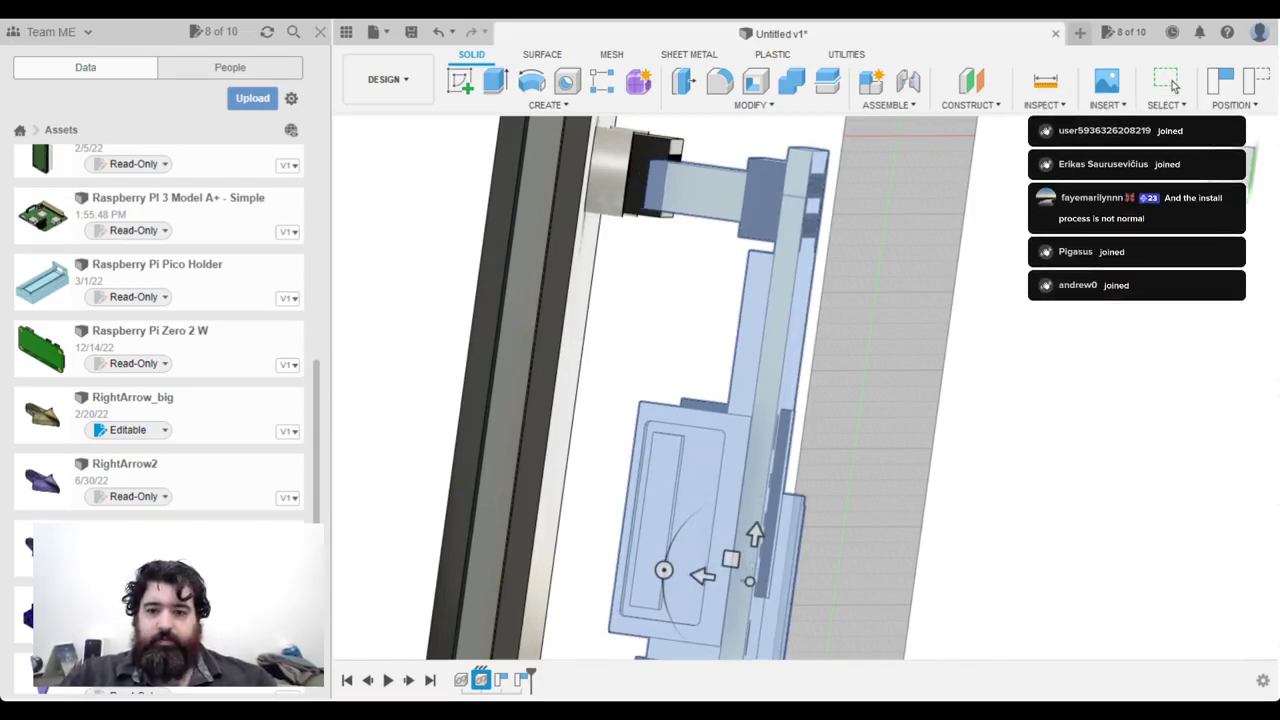
key(Escape)
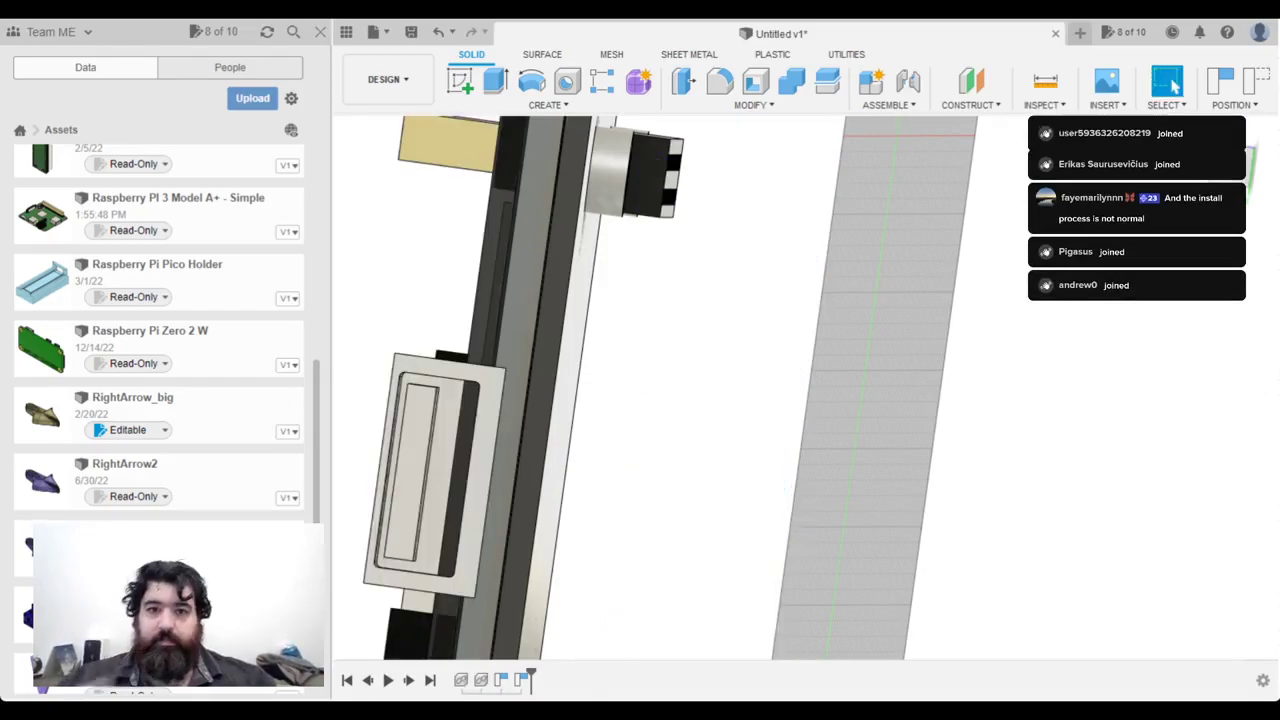
Step: Lower the Raspberry Pi board below the HyperPixel display and slide it lengthwise until its pin header lines up with the display's connector
scroll(597, 441, down, 5)
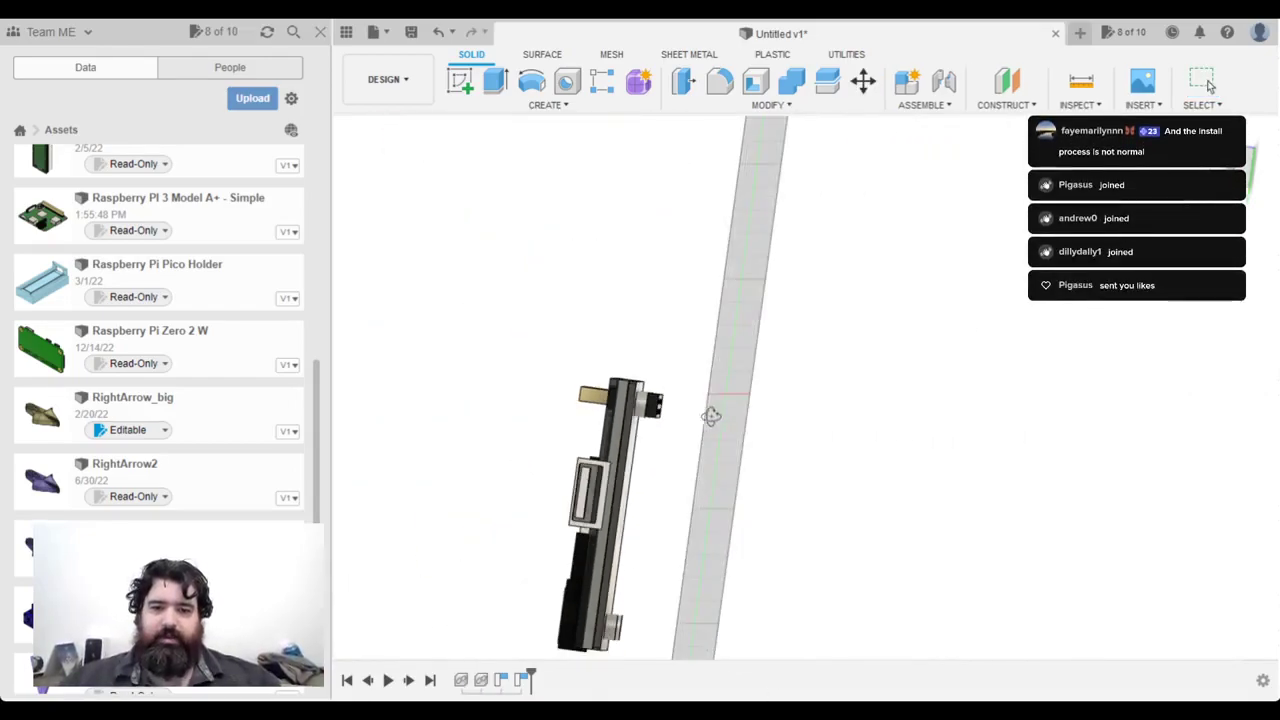
shift+middle_drag(710, 416, 769, 327)
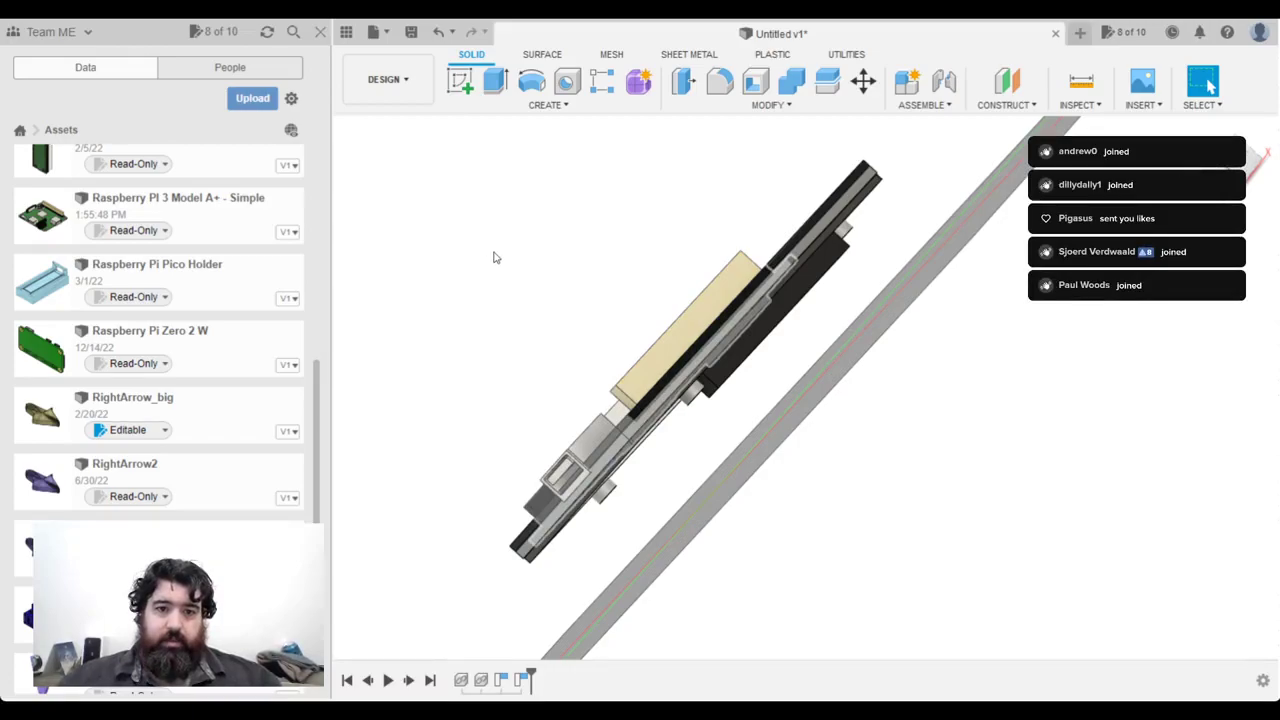
click(660, 369)
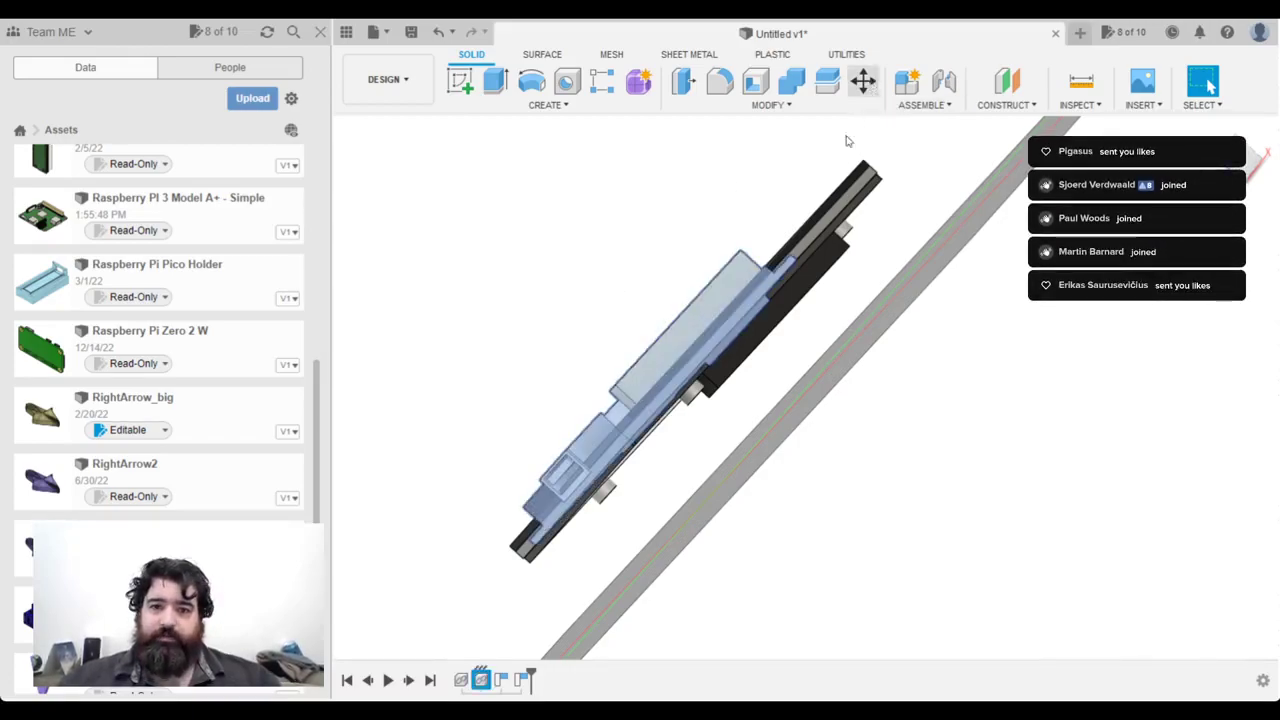
click(862, 82)
drag(620, 368, 672, 420)
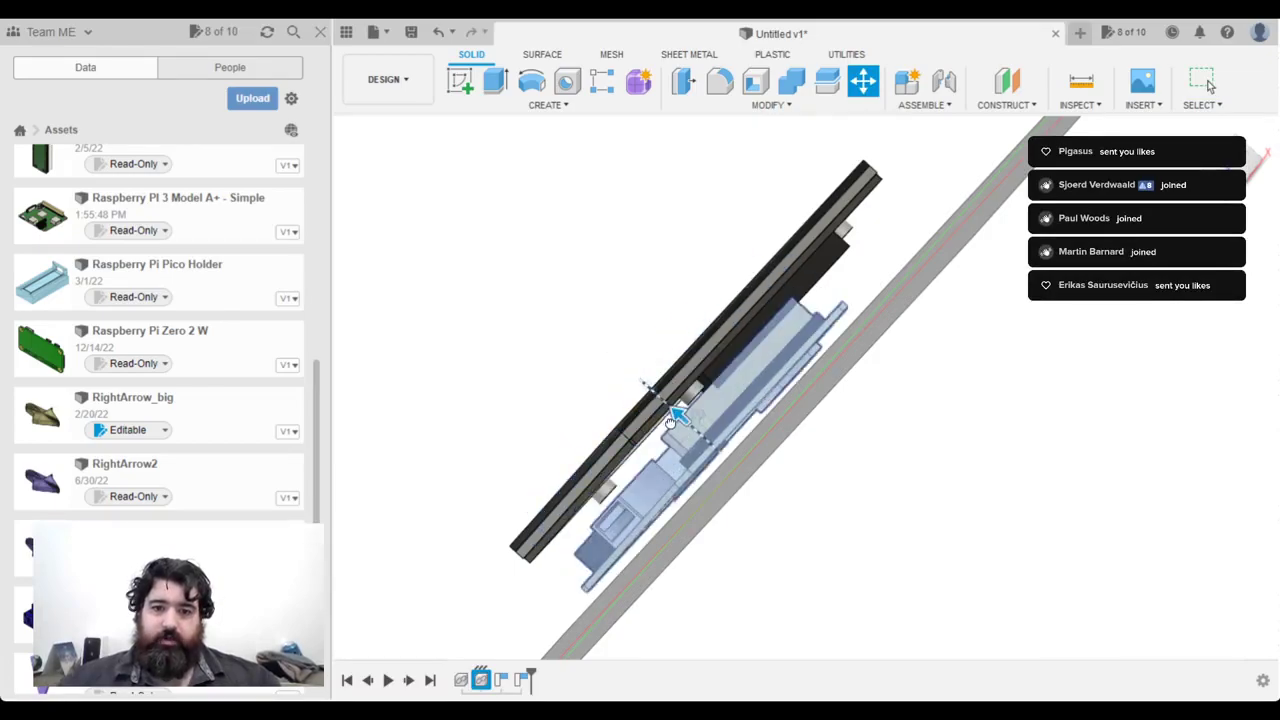
mouse_move(680, 413)
shift+middle_down()
mouse_move(721, 426)
mouse_move(692, 422)
shift+middle_up()
scroll(718, 426, up, 5)
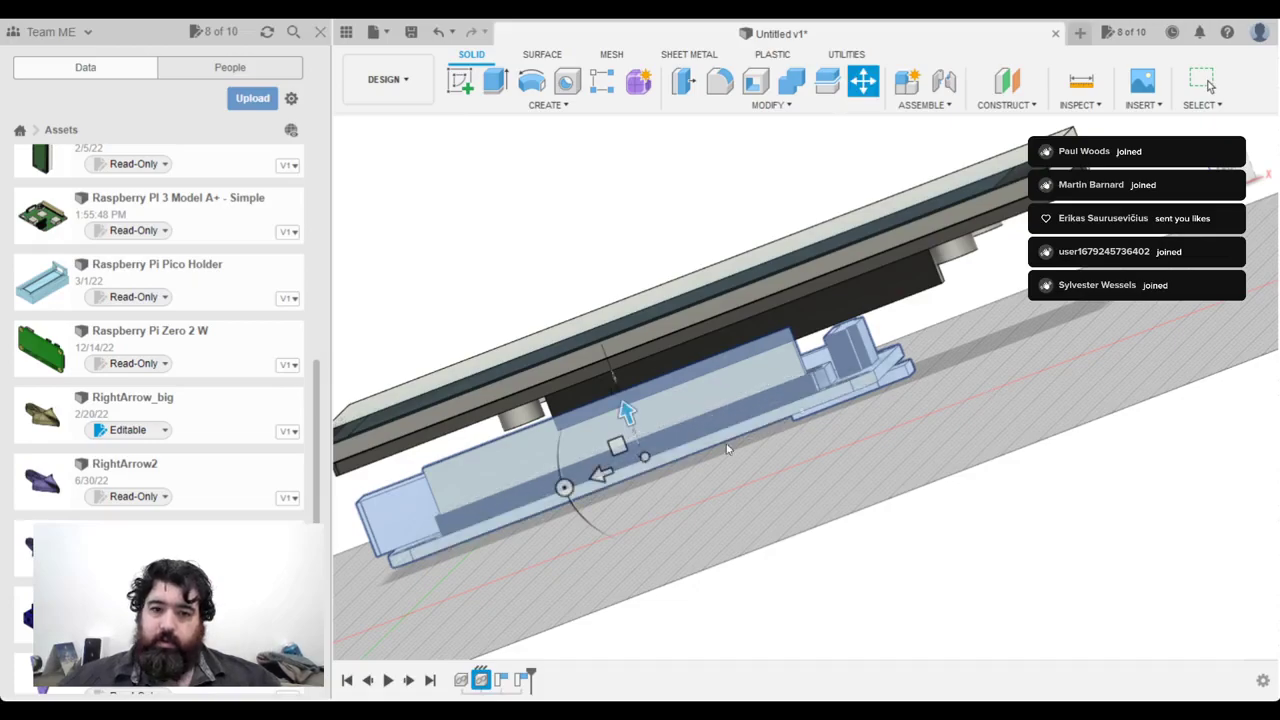
drag(600, 474, 750, 447)
shift+middle_drag(786, 466, 894, 363)
key(Escape)
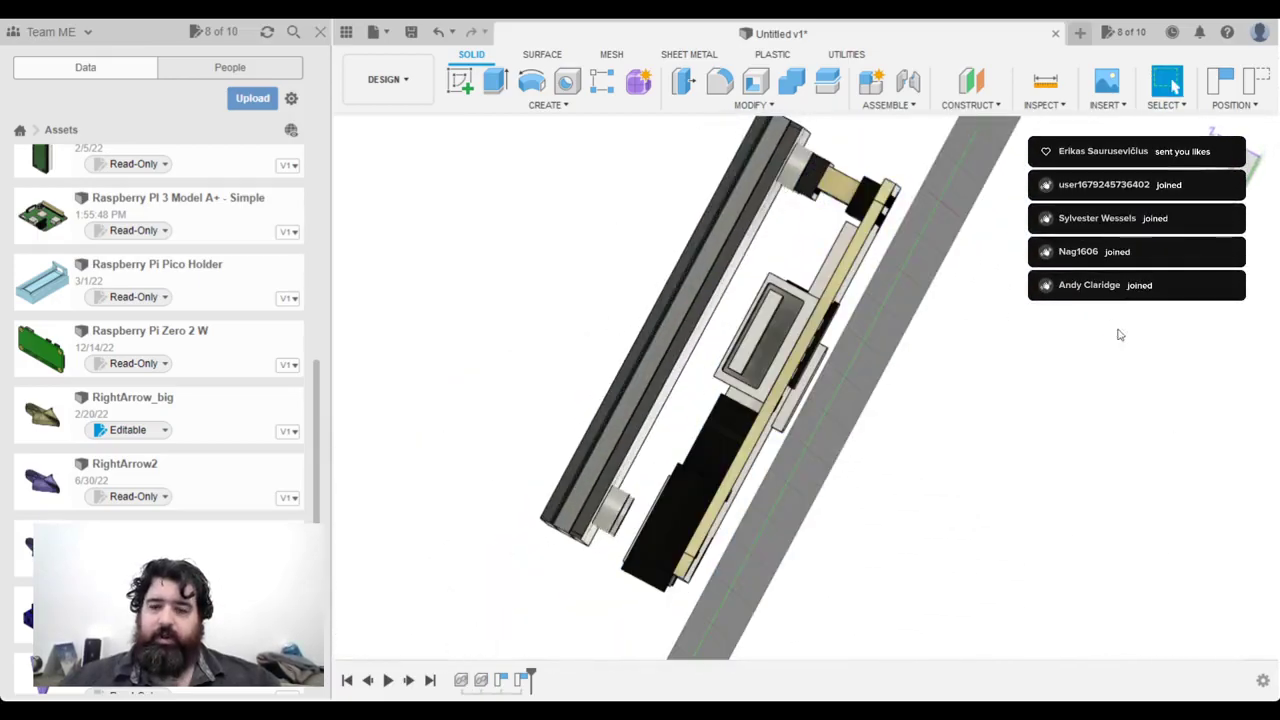
Step: Raise the Raspberry Pi board until its pin header meets the display's connector, and capture the board's position
shift+middle_drag(972, 298, 928, 360)
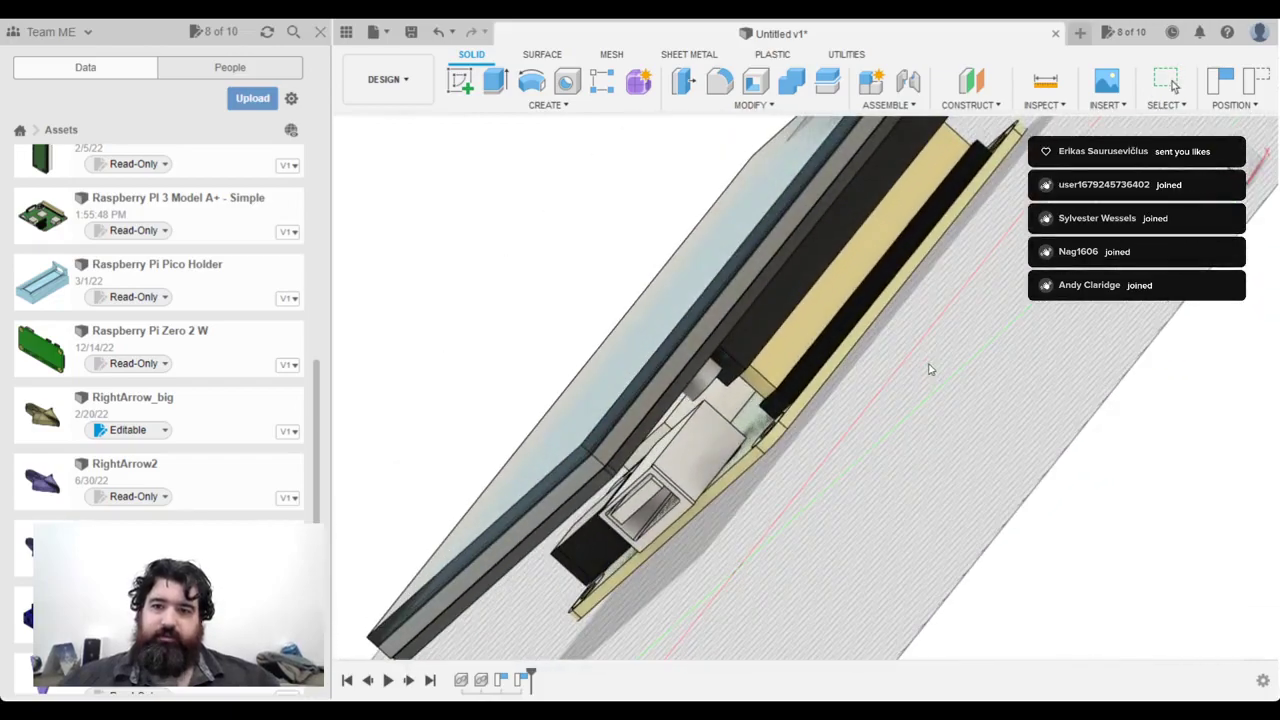
click(515, 258)
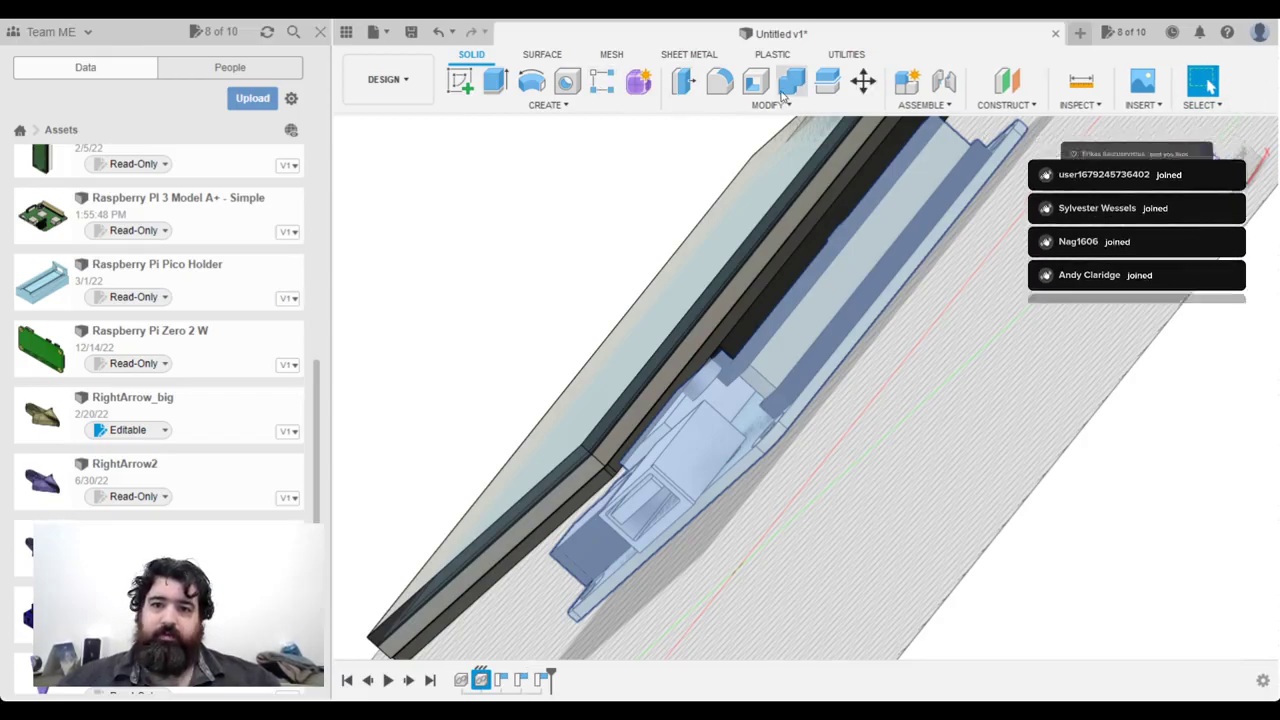
key(m)
drag(762, 341, 737, 320)
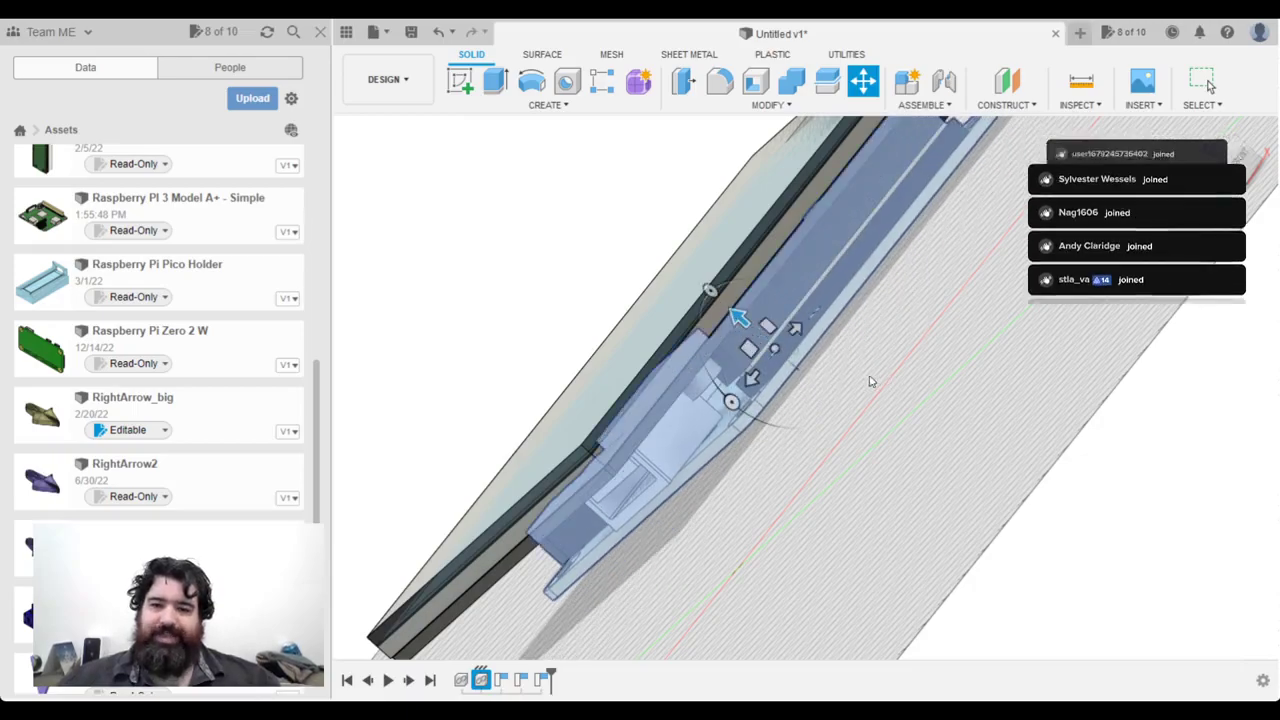
key(Return)
shift+middle_drag(953, 274, 933, 278)
shift+middle_drag(904, 305, 1173, 86)
key(m)
key(Escape)
shift+middle_drag(862, 185, 829, 434)
scroll(872, 350, up, 3)
shift+middle_drag(872, 348, 700, 280)
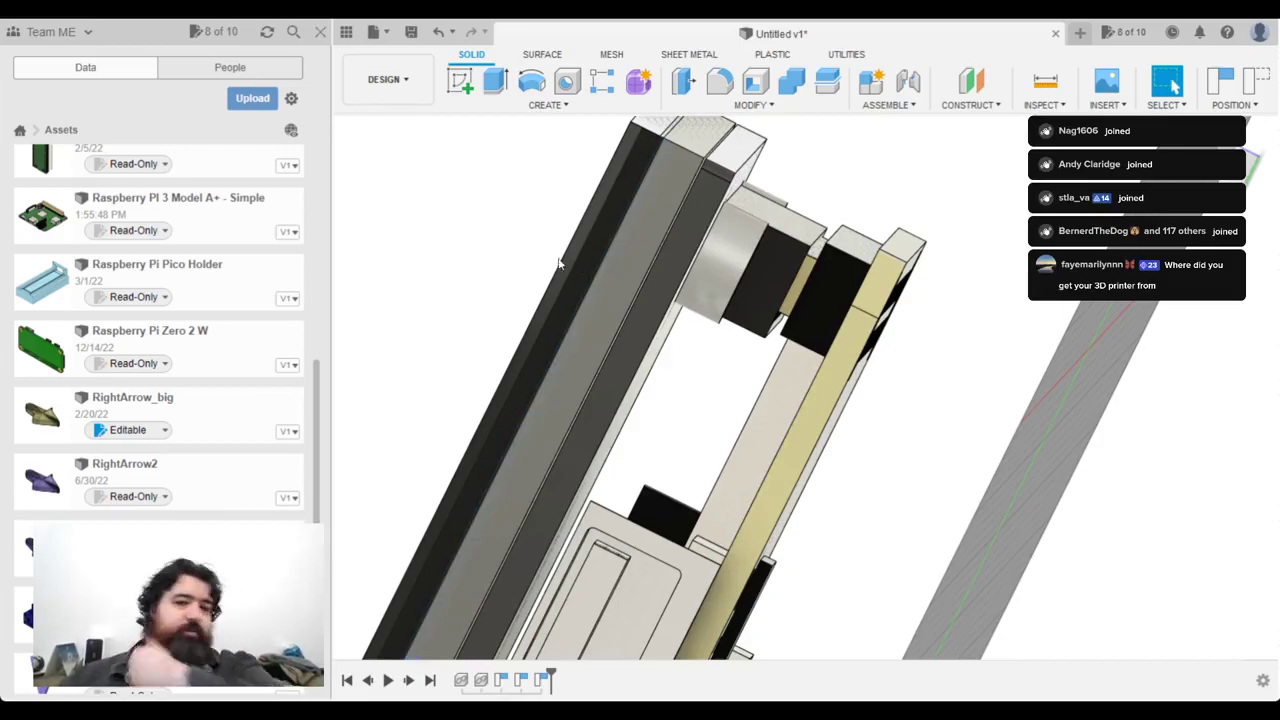
click(523, 257)
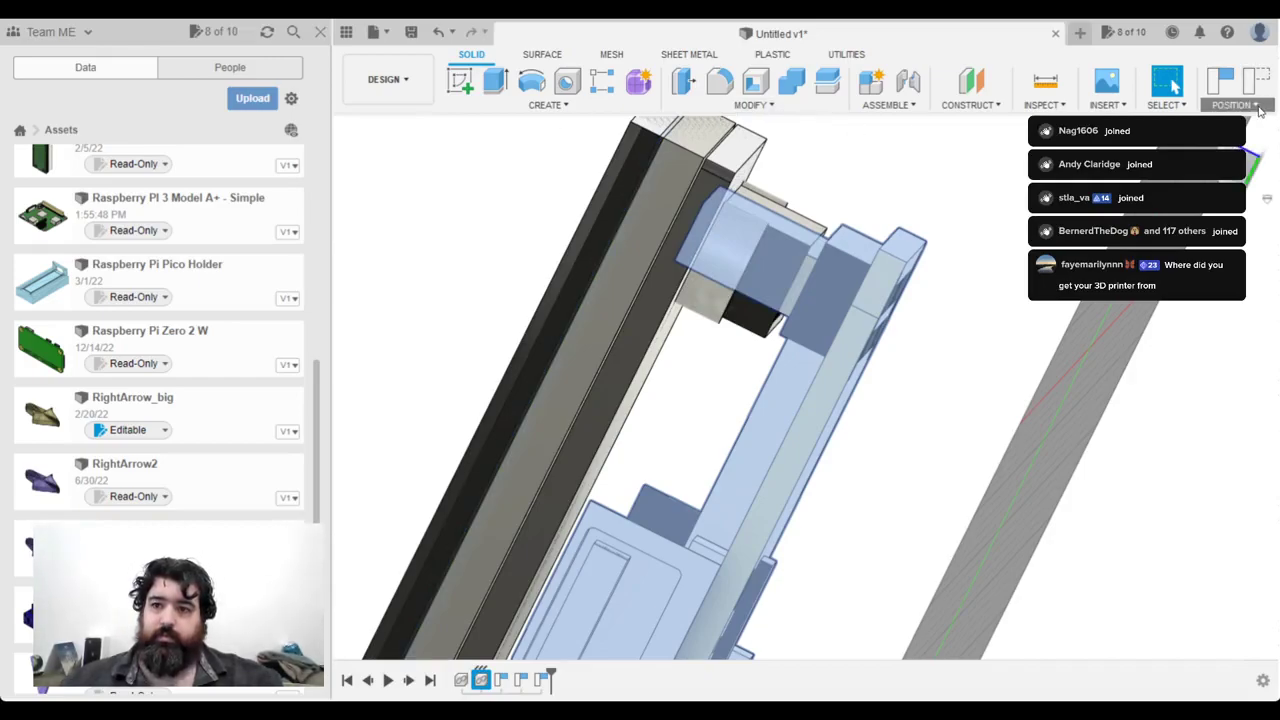
click(1221, 84)
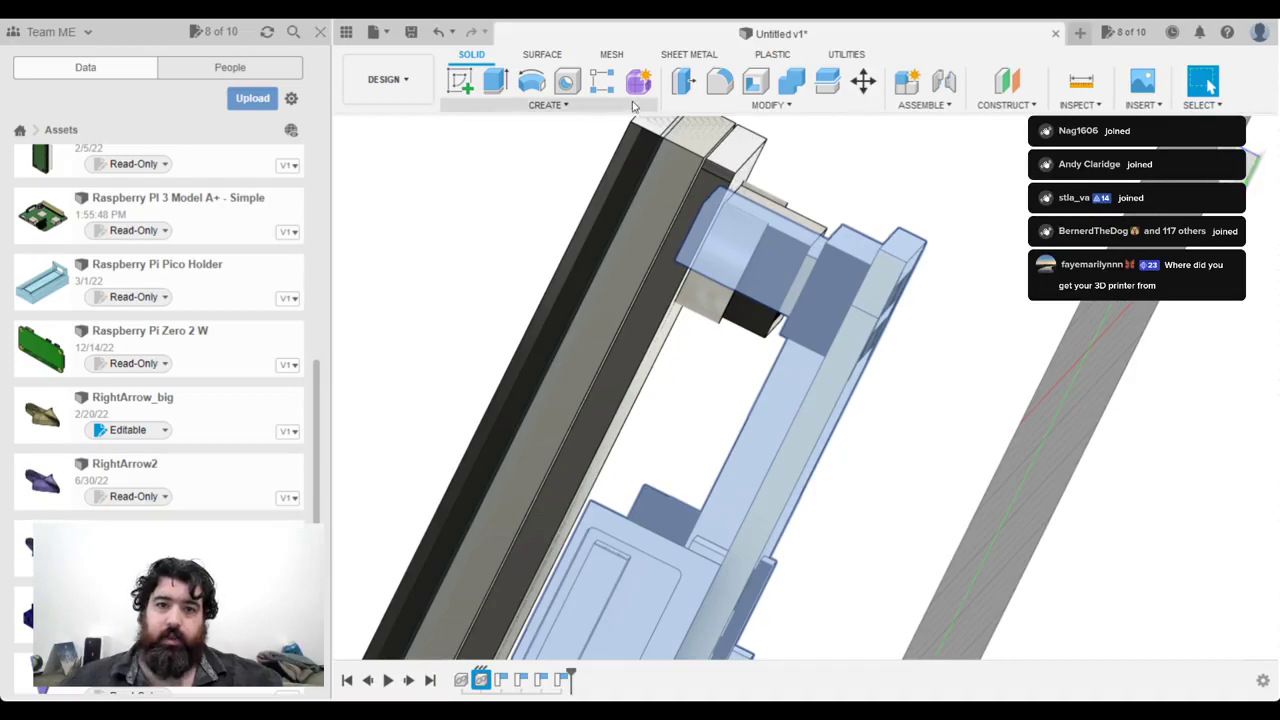
click(863, 81)
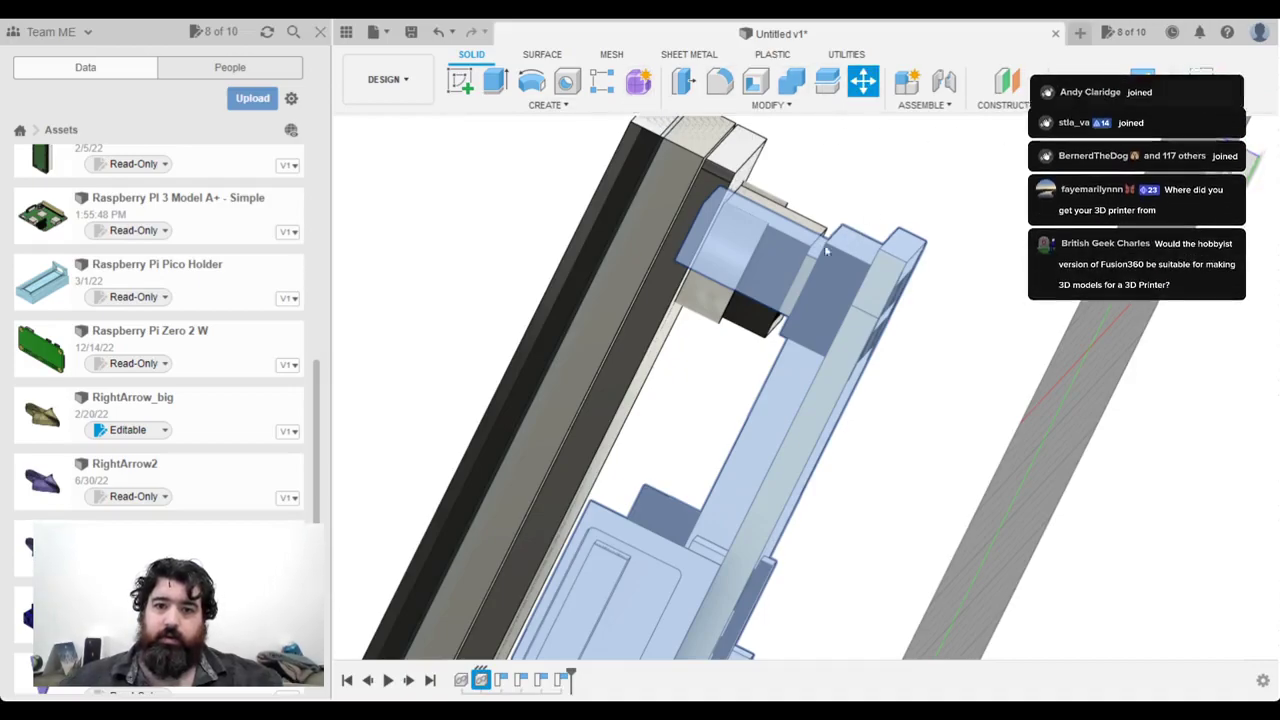
click(774, 445)
shift+middle_drag(774, 446, 838, 480)
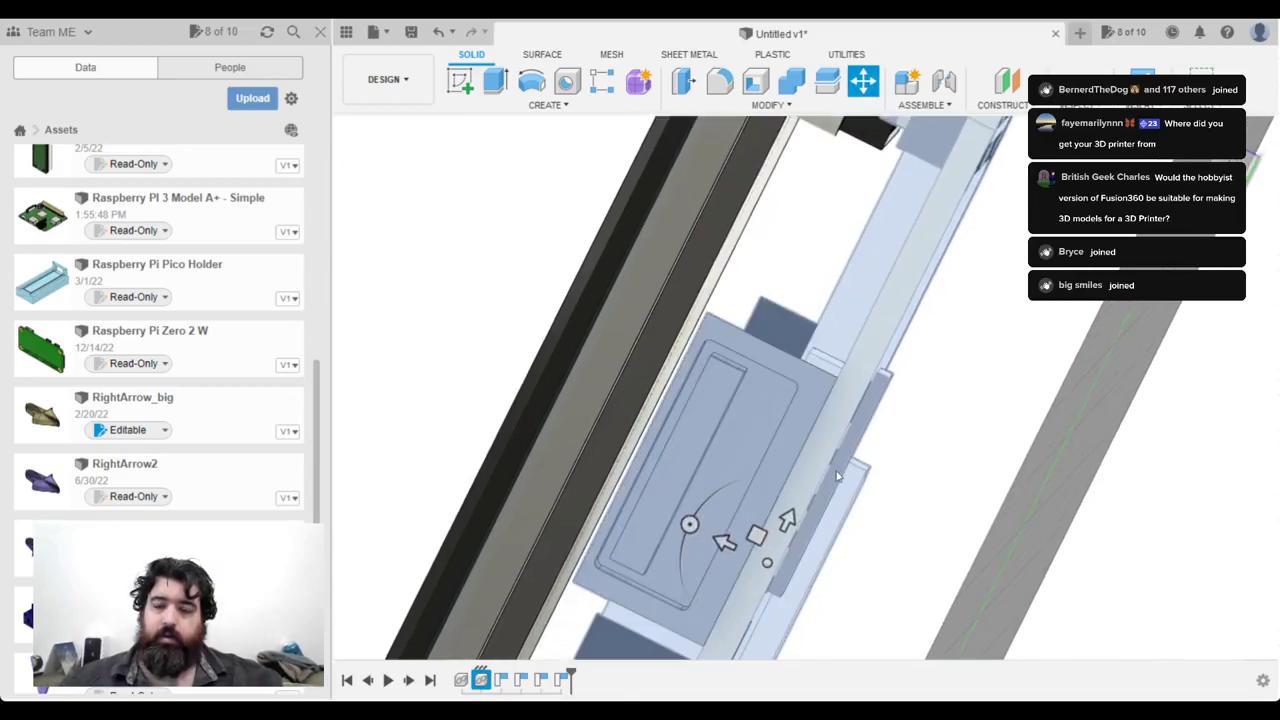
click(805, 516)
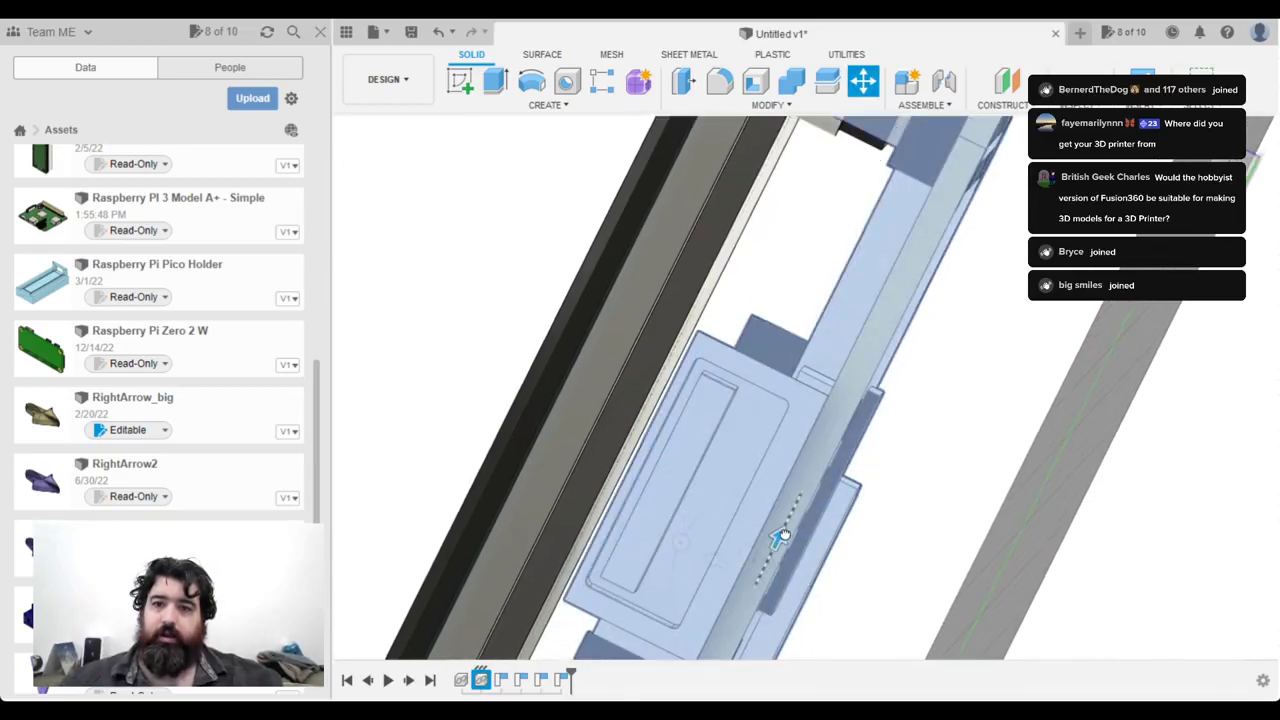
middle_drag(900, 386, 922, 427)
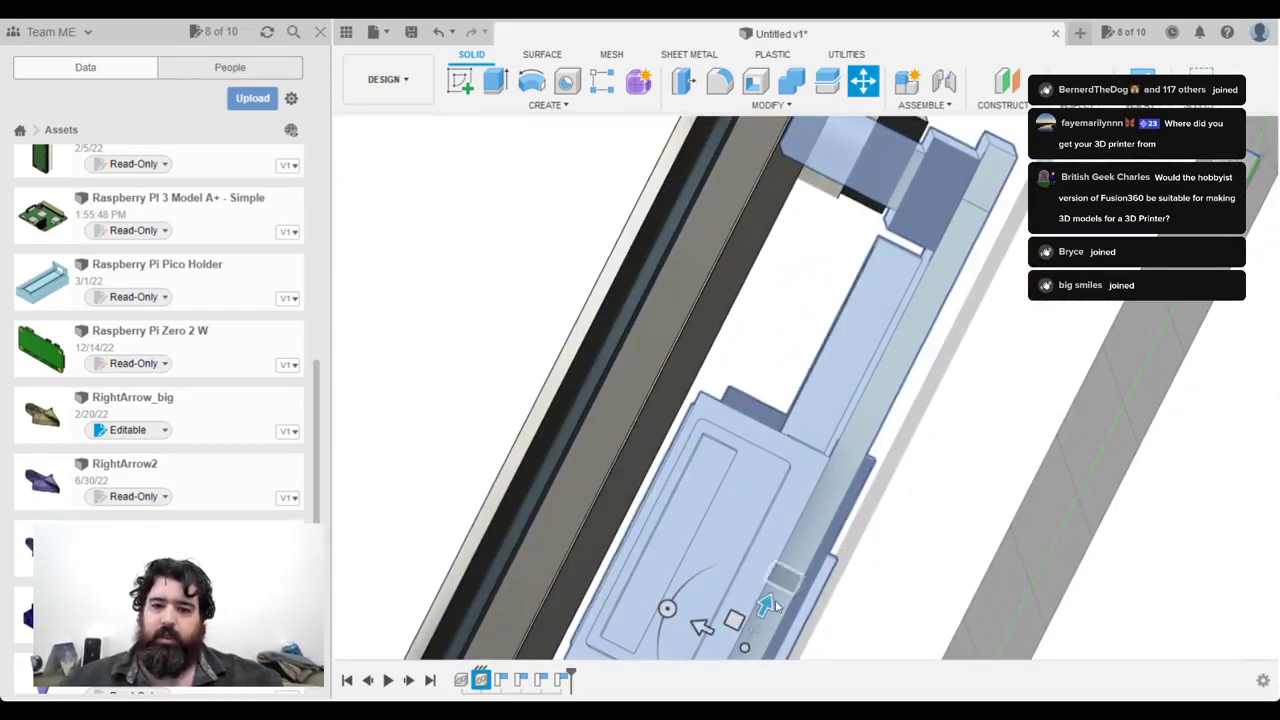
drag(767, 600, 778, 584)
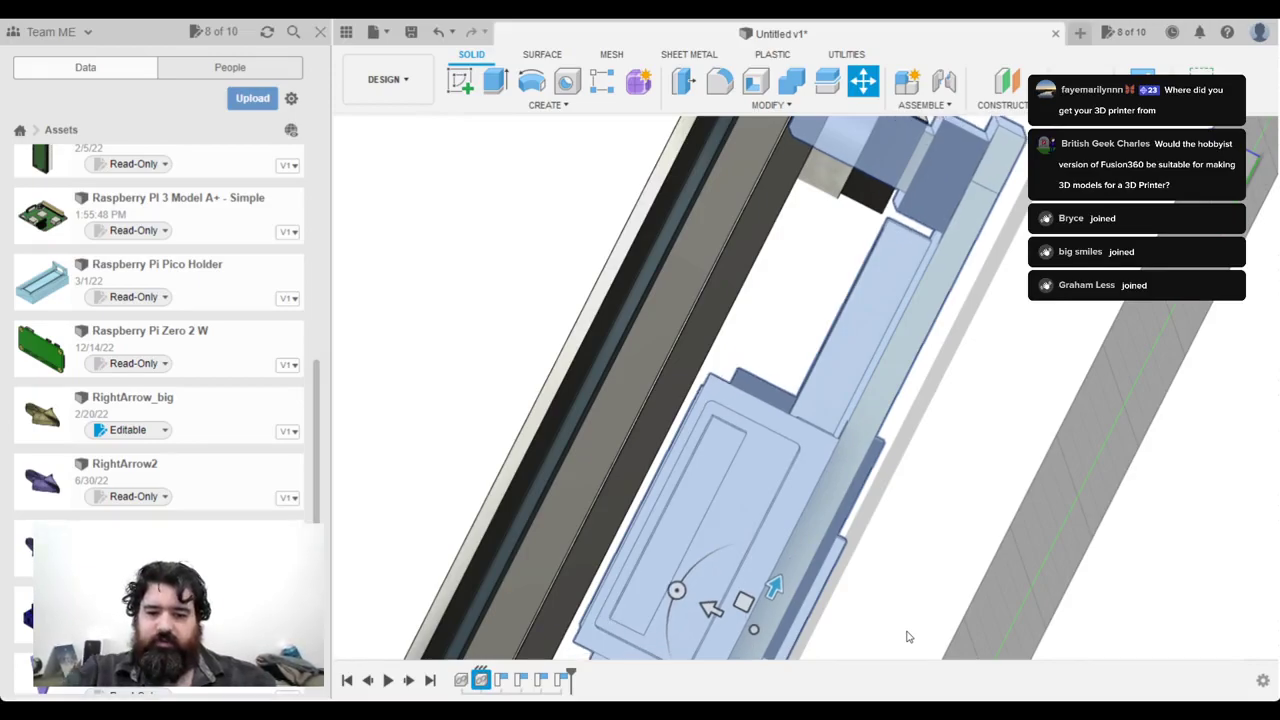
key(Escape)
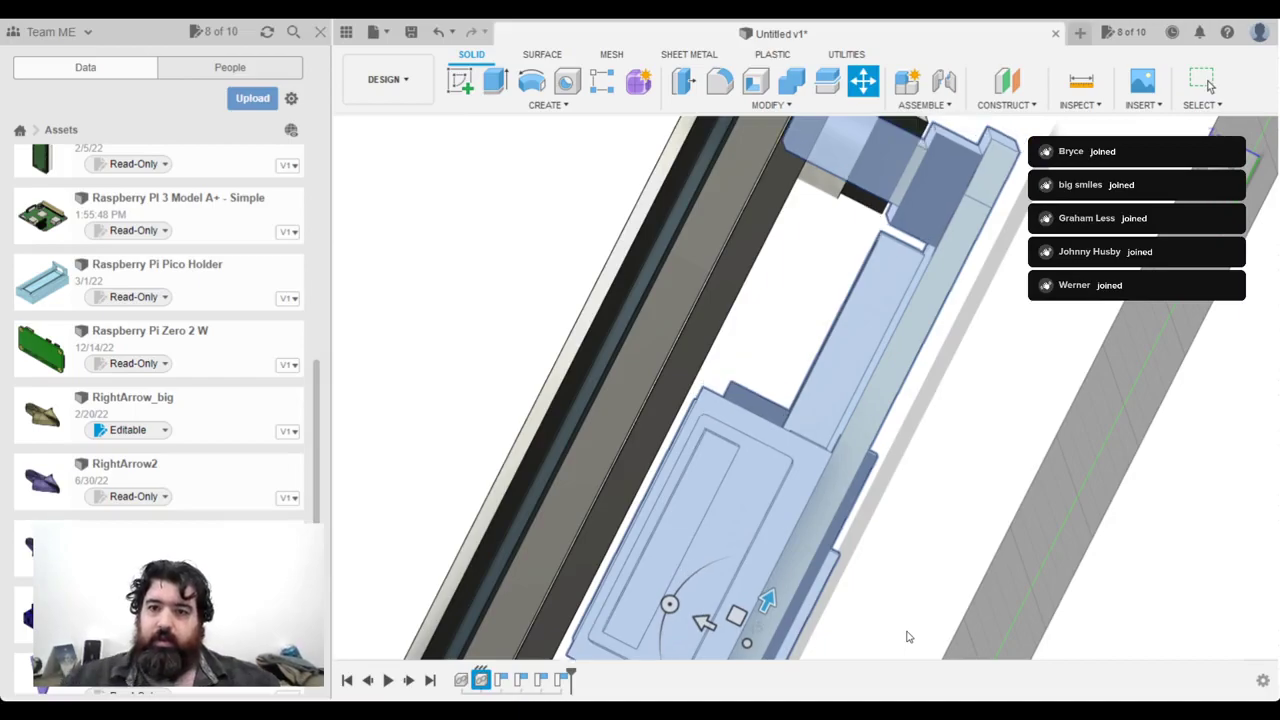
mouse_move(965, 470)
shift+middle_down()
mouse_move(963, 446)
mouse_move(963, 463)
shift+middle_up()
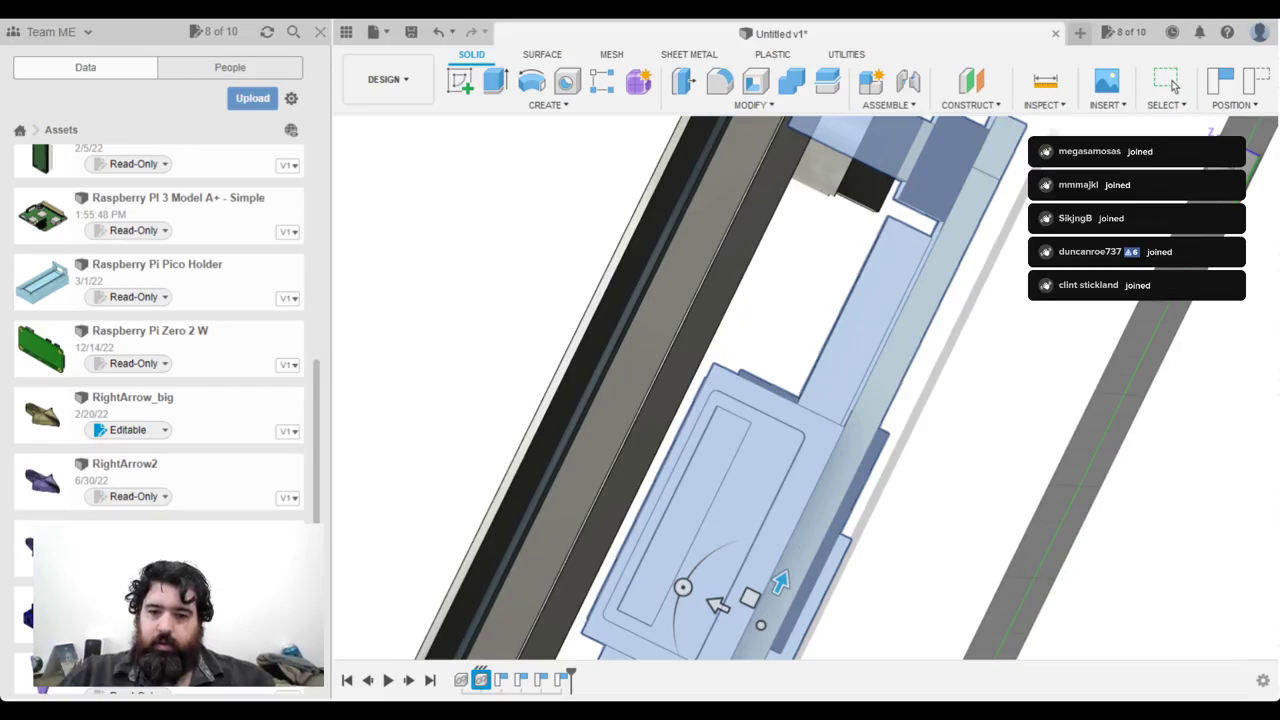
drag(780, 582, 785, 572)
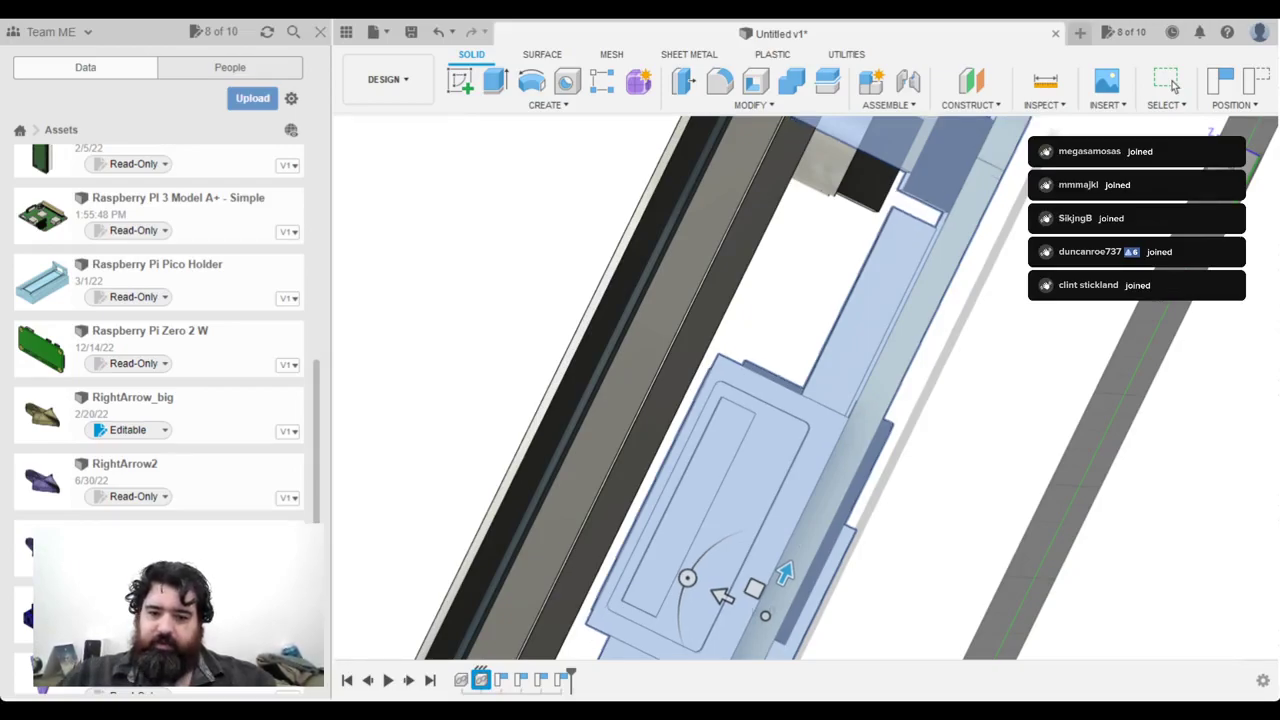
drag(785, 572, 776, 592)
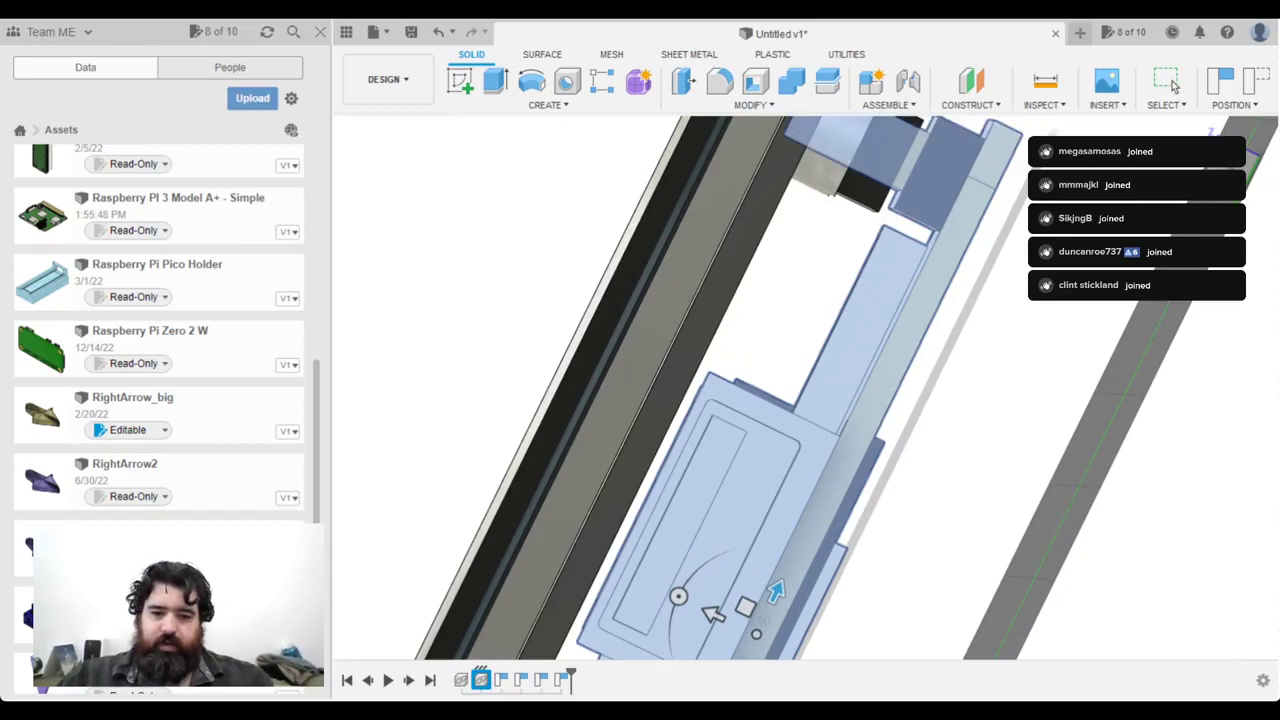
drag(776, 592, 774, 597)
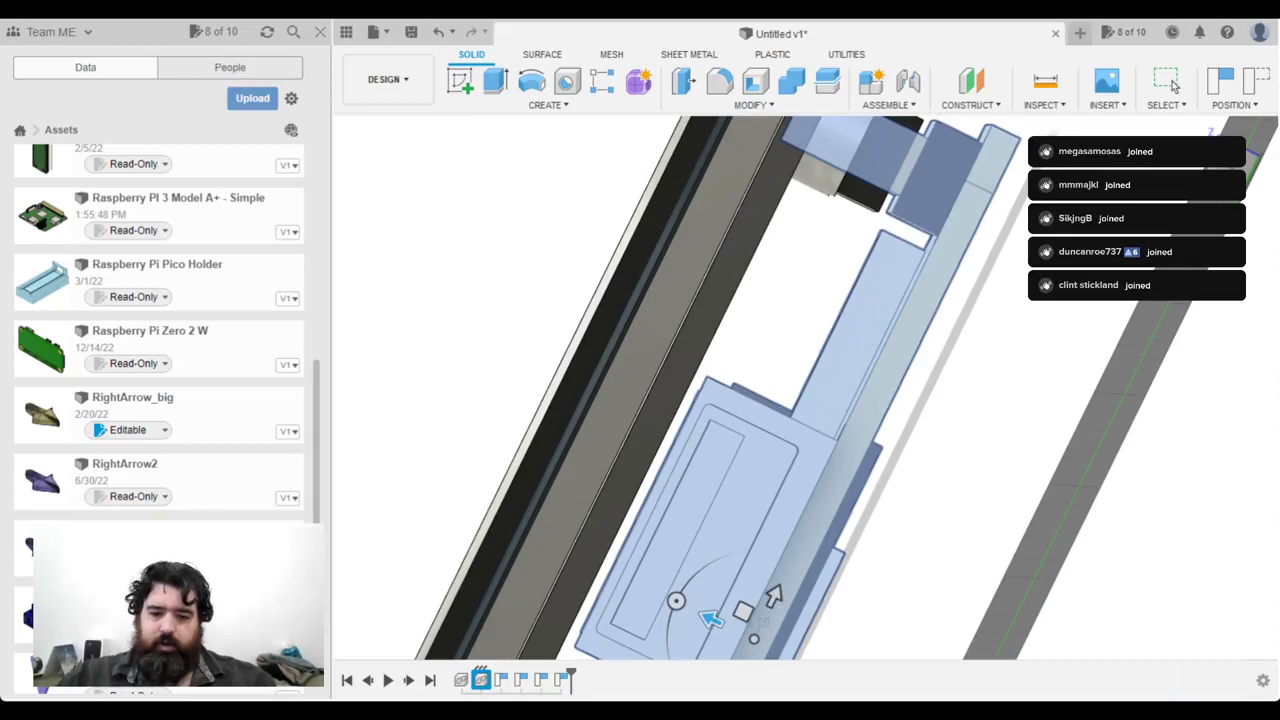
drag(710, 620, 729, 627)
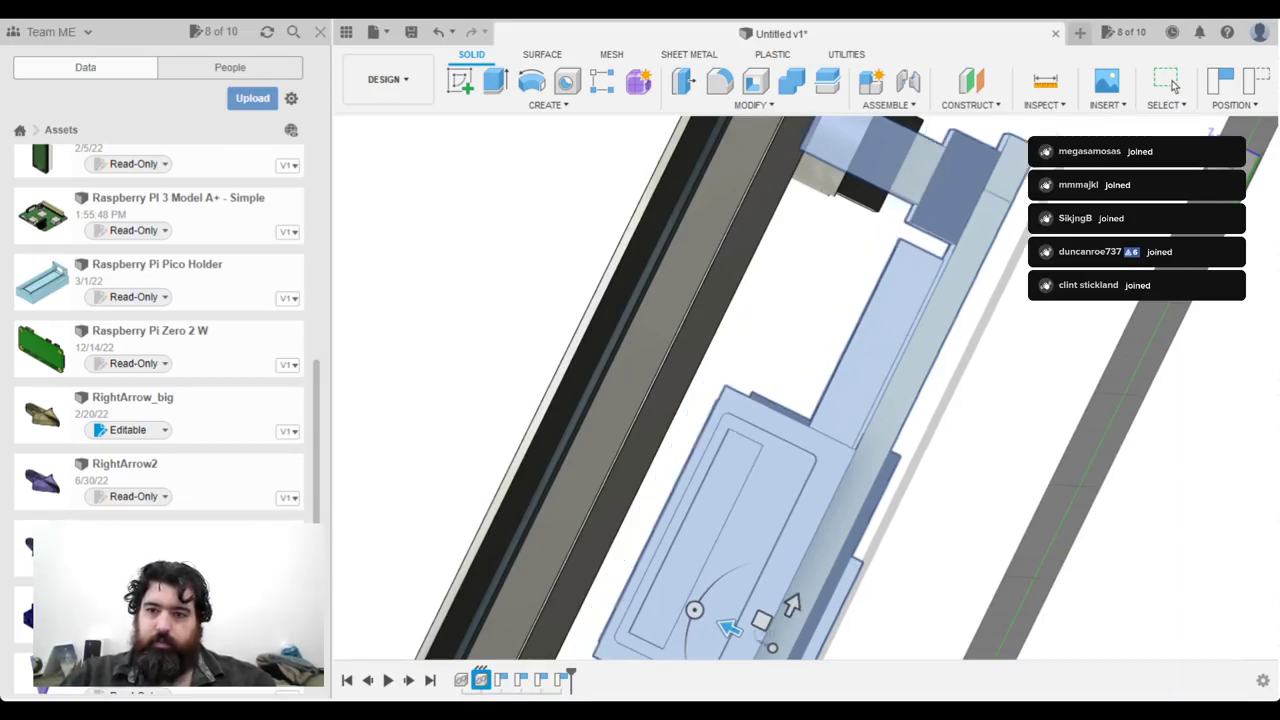
key(Escape)
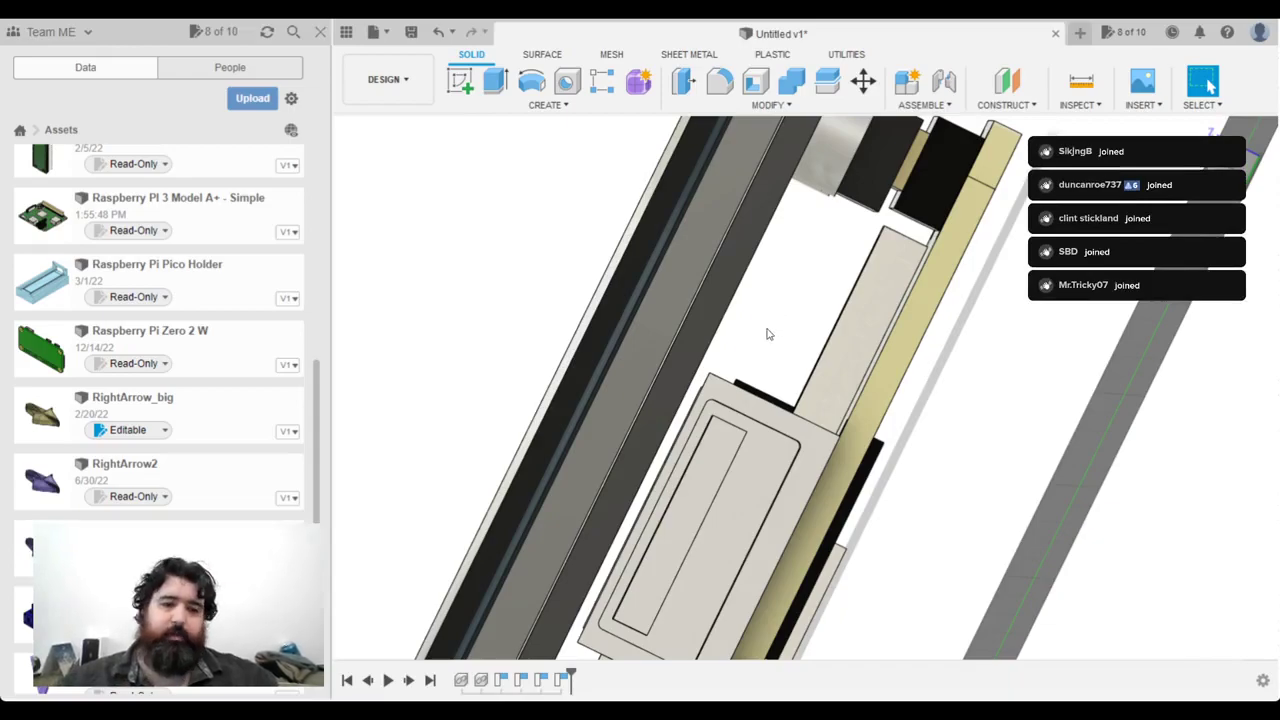
Step: Slide the Raspberry Pi board slightly along its own plane to fine-tune its pin header's alignment with the display's connector
drag(833, 190, 494, 260)
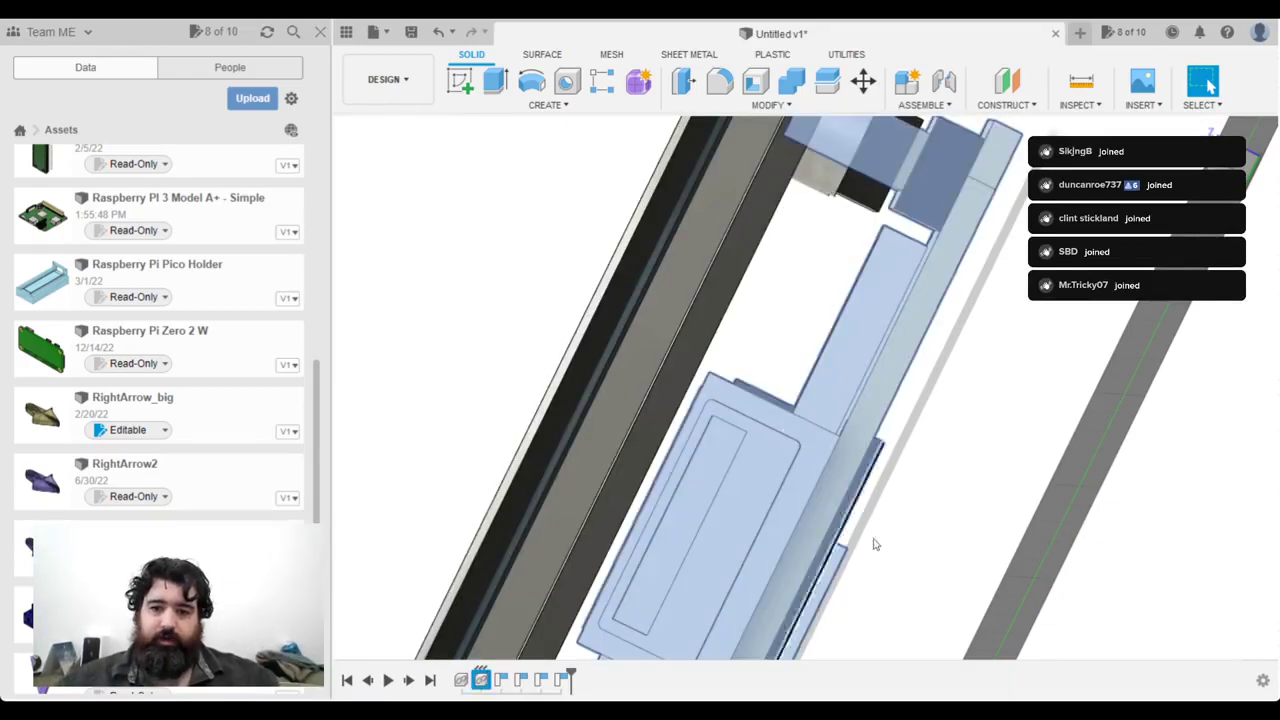
scroll(805, 475, up, 2)
scroll(810, 479, down, 4)
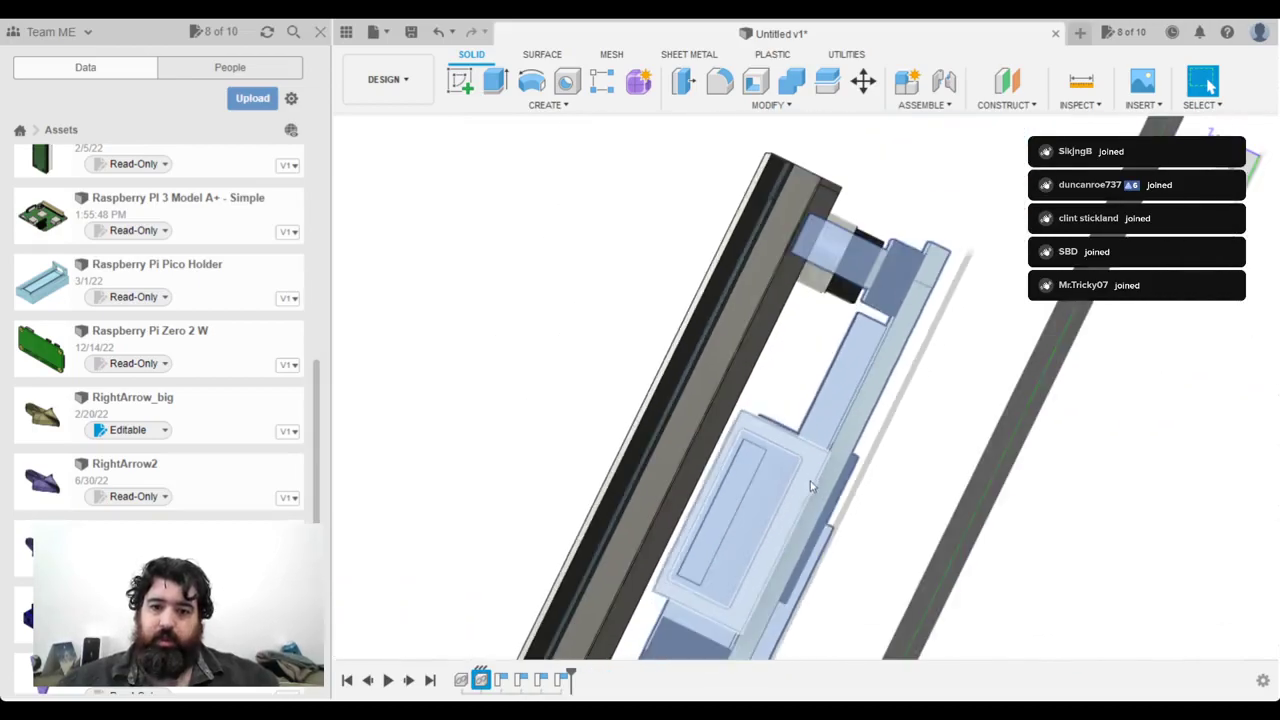
middle_drag(808, 512, 790, 440)
click(862, 82)
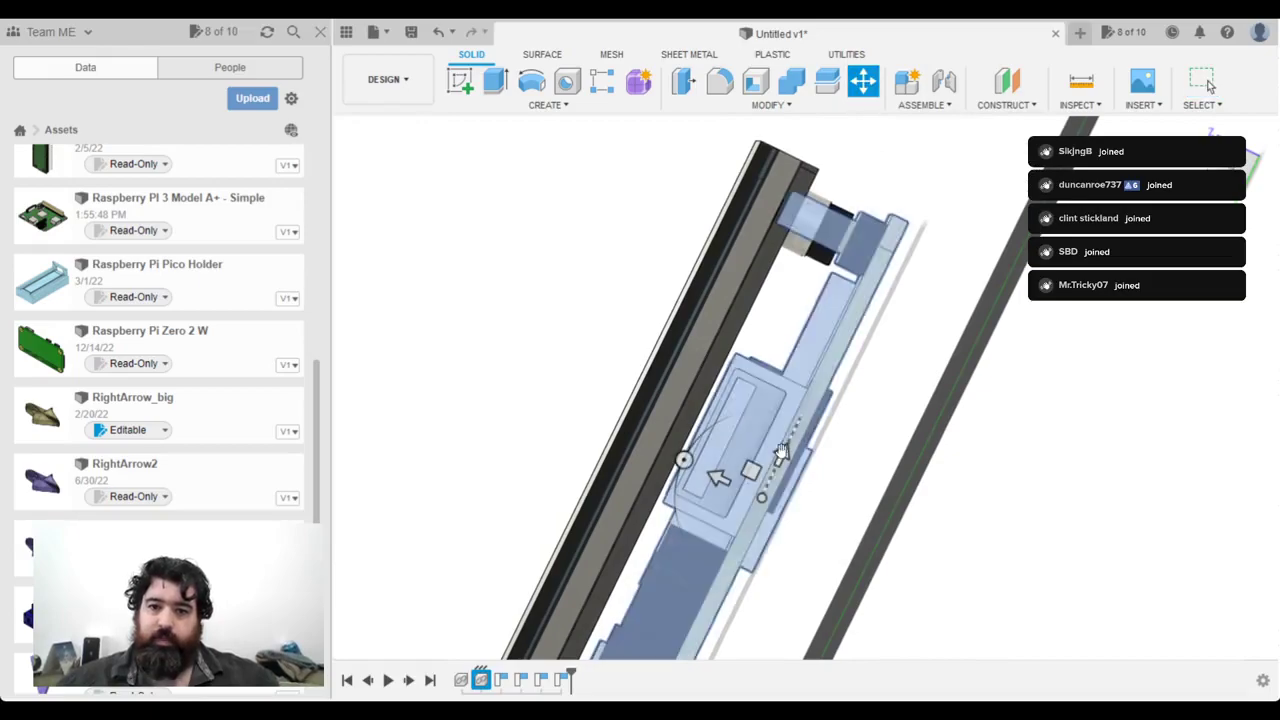
scroll(788, 425, up, 2)
drag(780, 458, 778, 472)
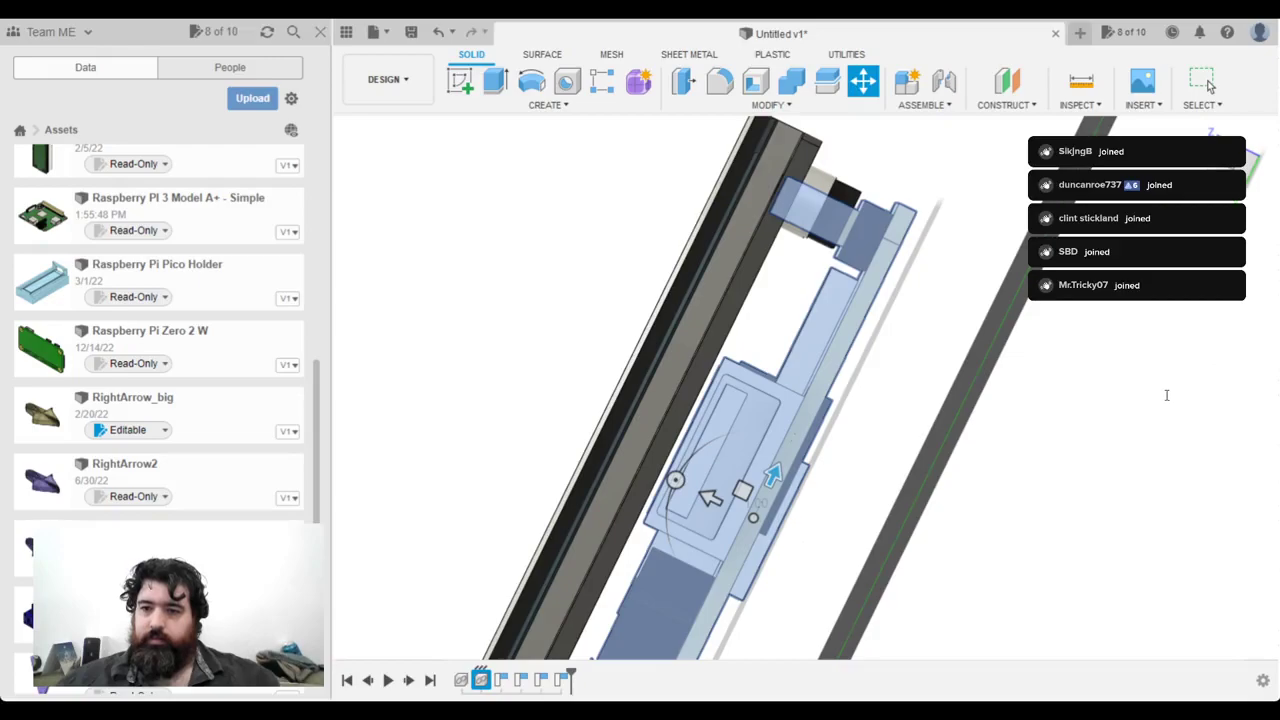
text(0)
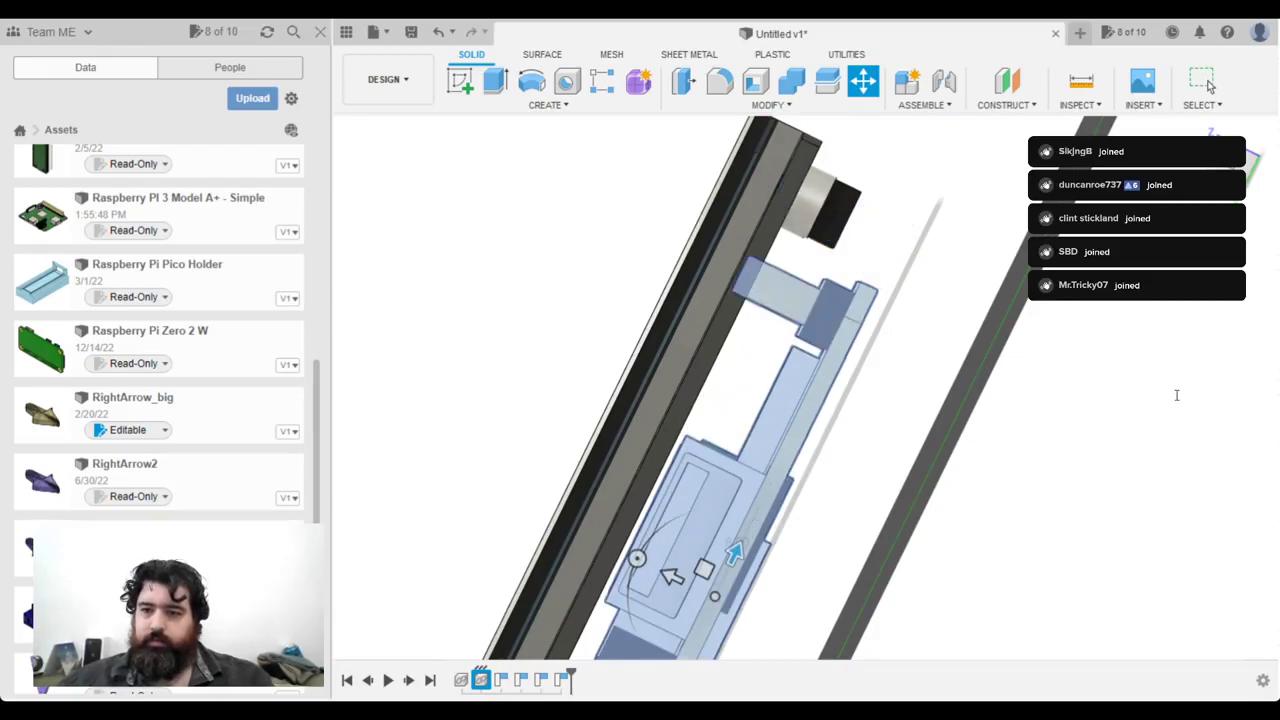
key(BackSpace)
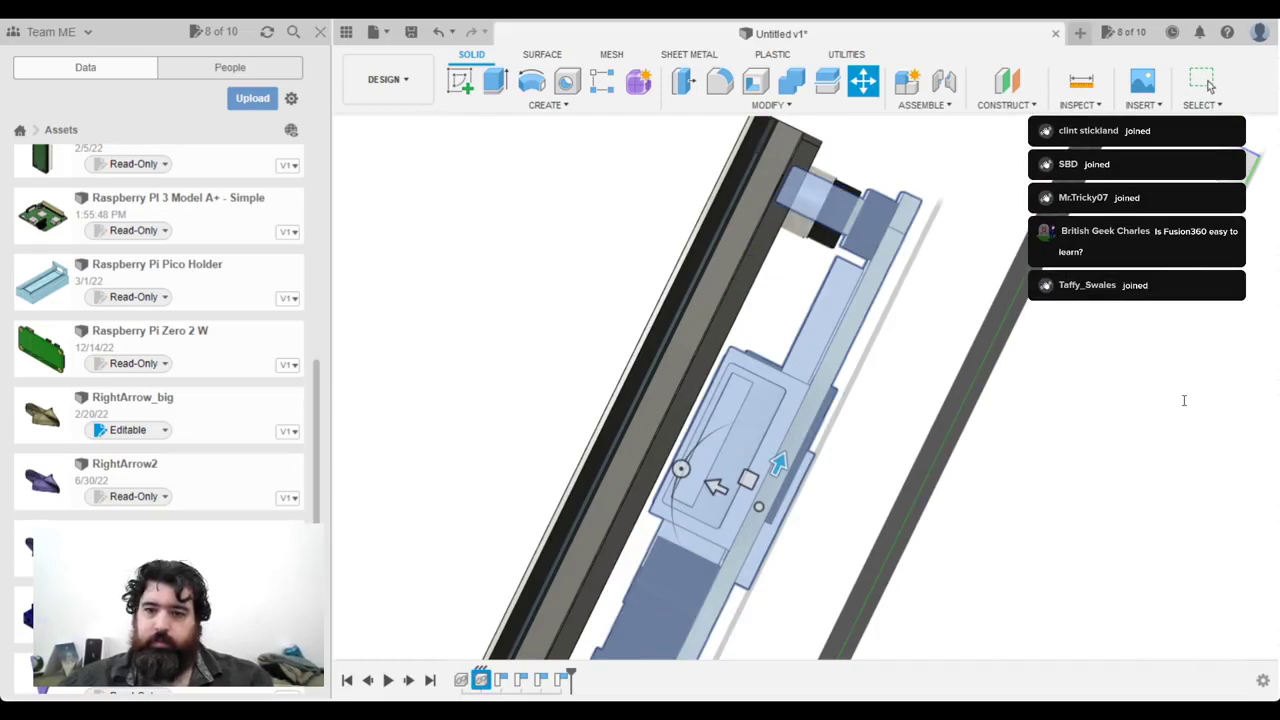
text(5)
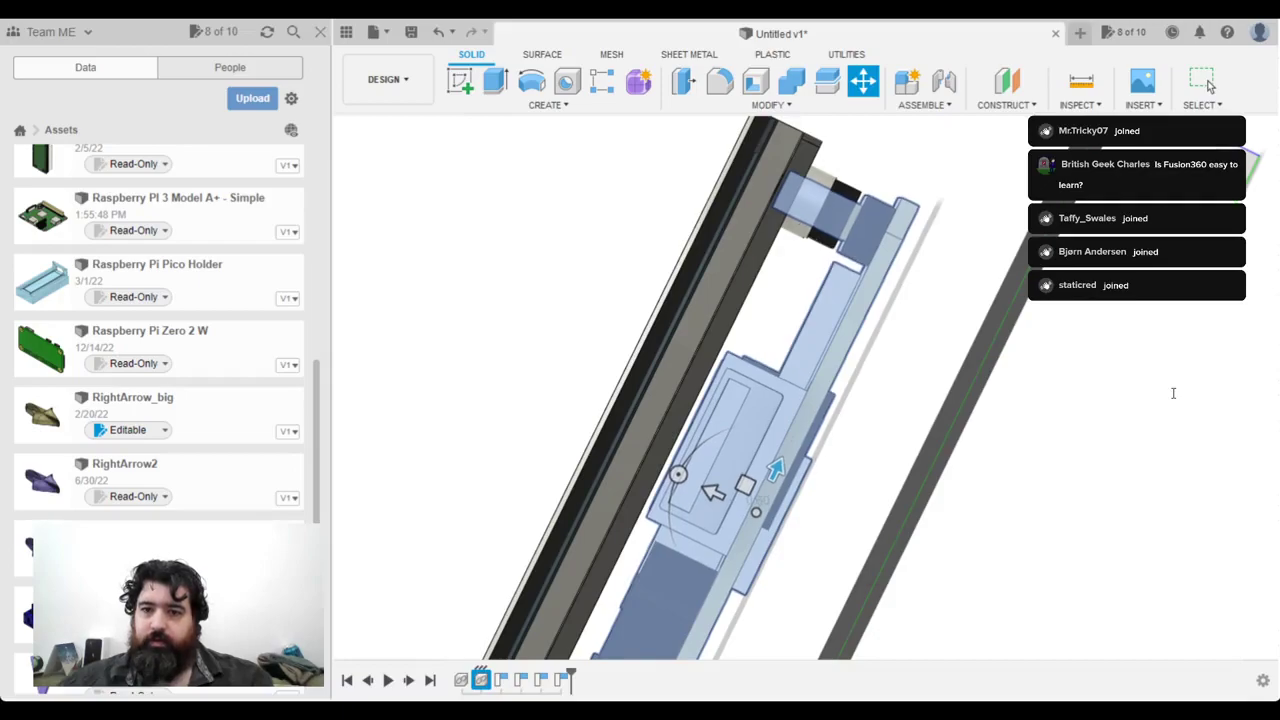
scroll(893, 226, down, 3)
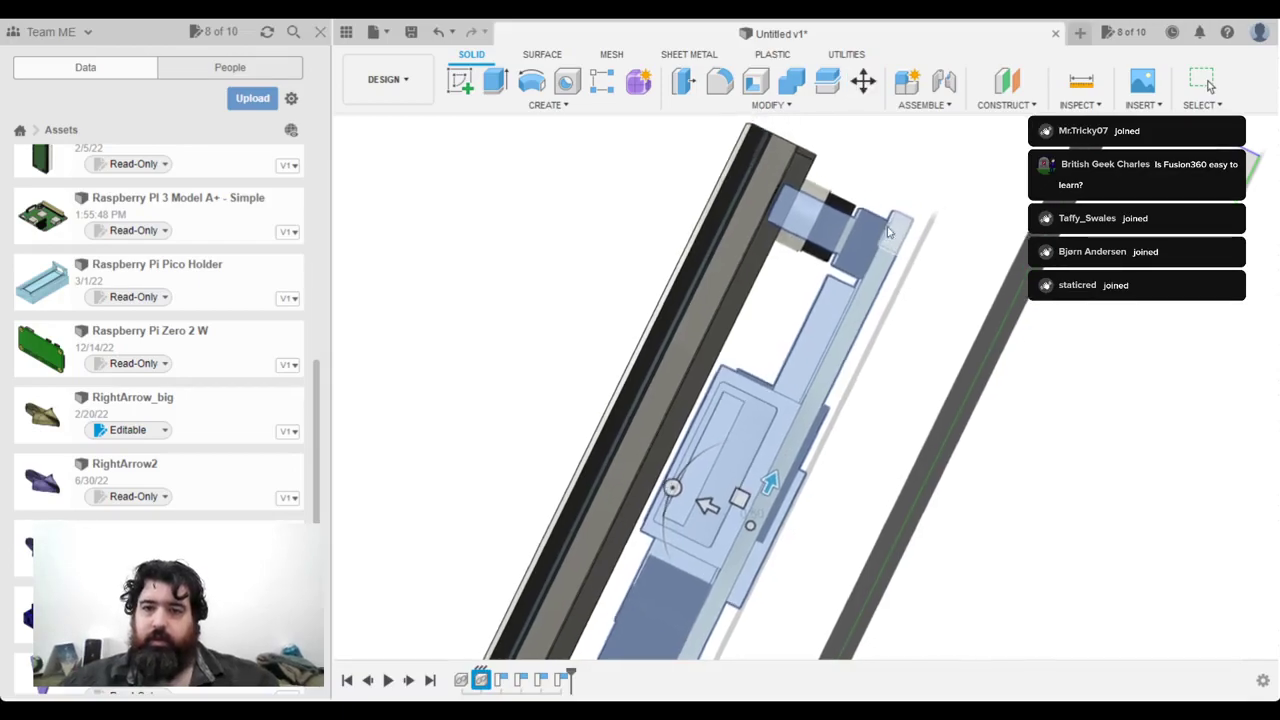
scroll(893, 226, up, 5)
key(Escape)
mouse_move(876, 256)
shift+middle_down()
mouse_move(883, 294)
mouse_move(877, 257)
shift+middle_up()
key(m)
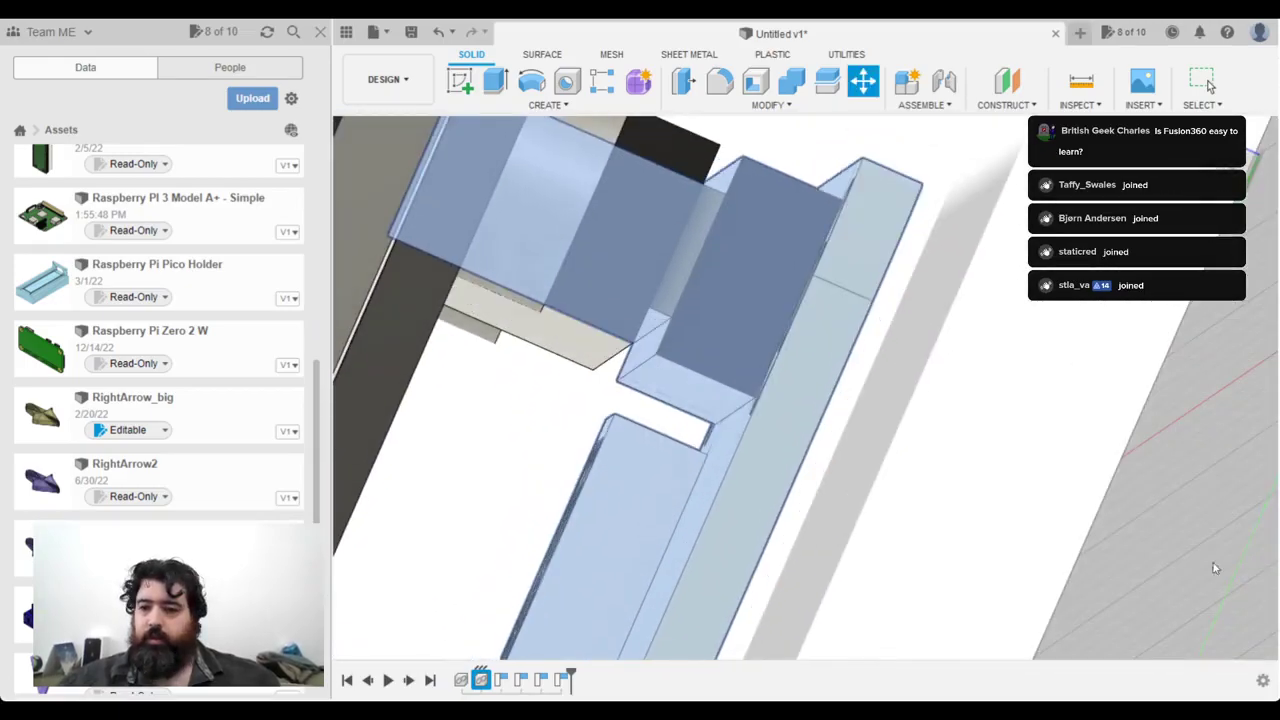
key(Escape)
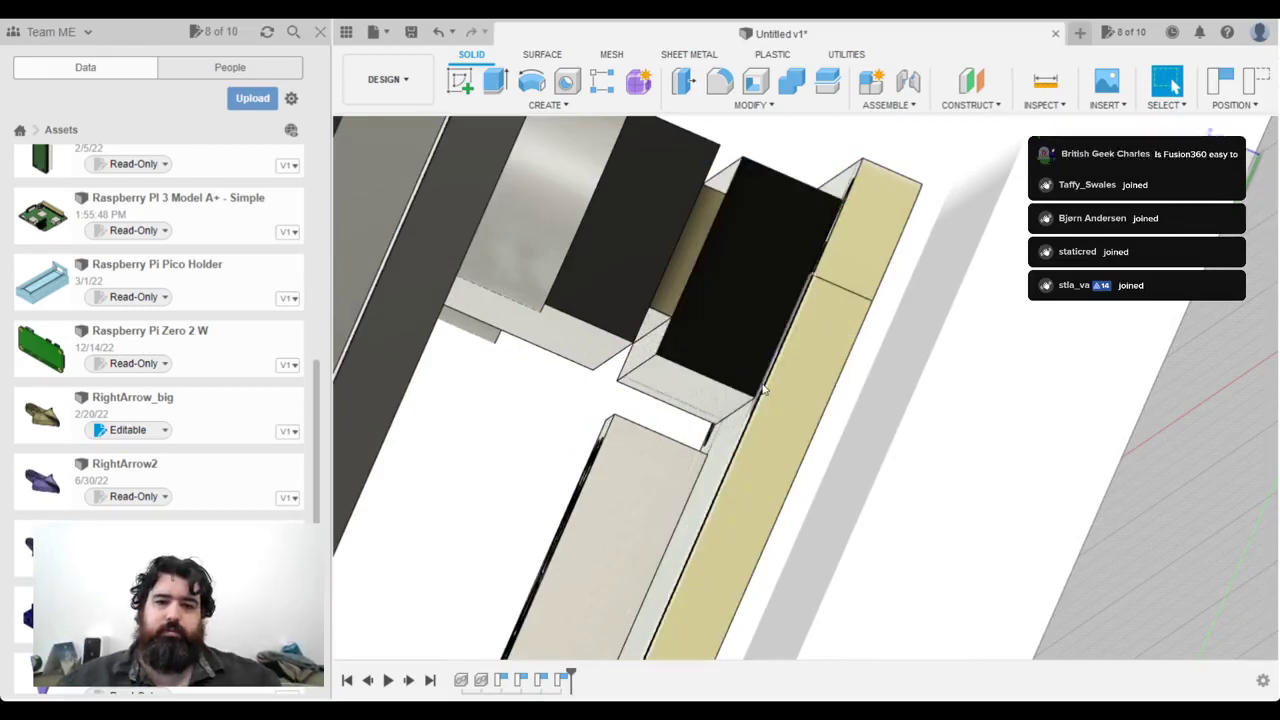
Step: Examine how the board's header meets the display's connector and how its mounting holes line up with the display's standoffs
scroll(895, 449, down, 5)
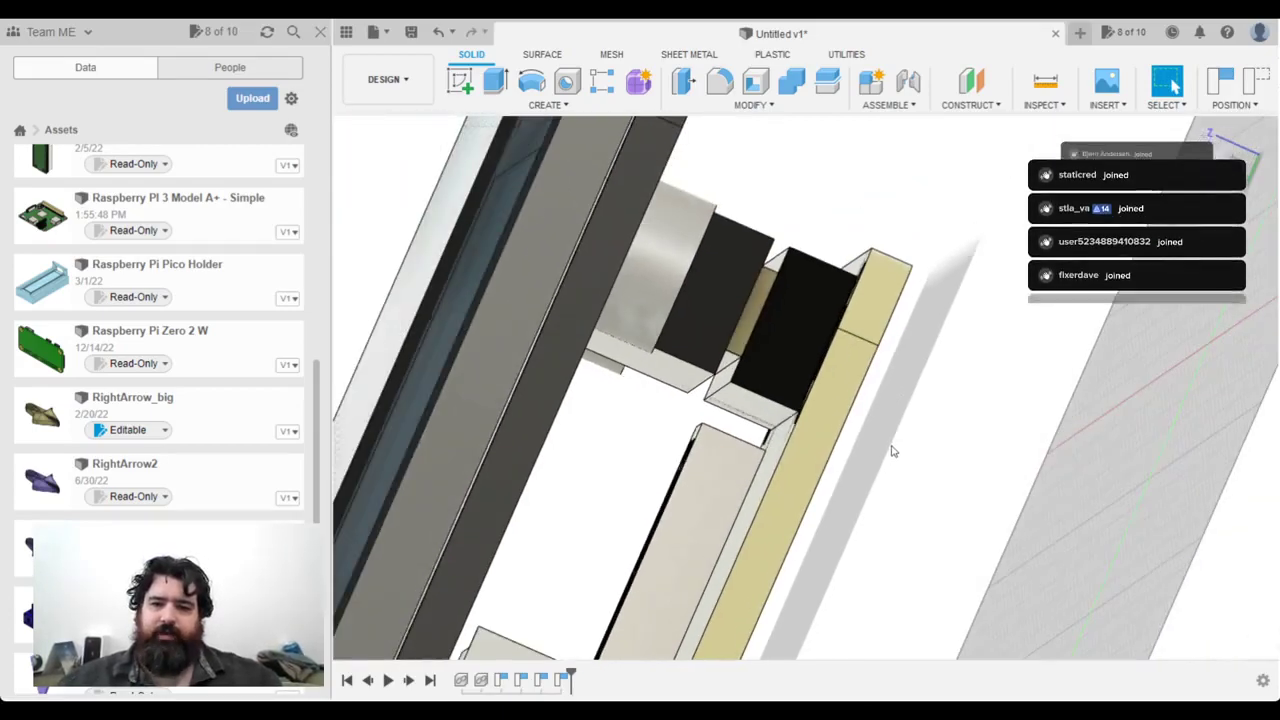
middle_drag(896, 462, 944, 332)
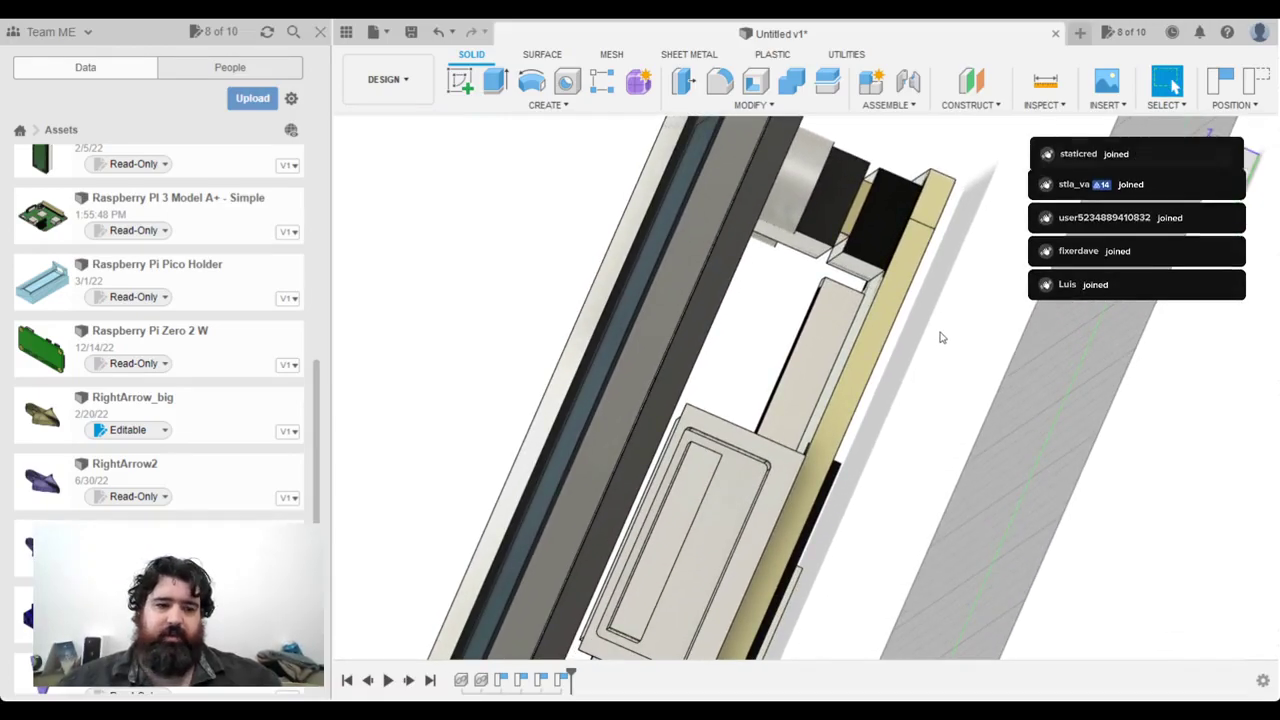
scroll(935, 355, up, 5)
shift+middle_drag(932, 368, 826, 432)
shift+middle_drag(954, 446, 815, 436)
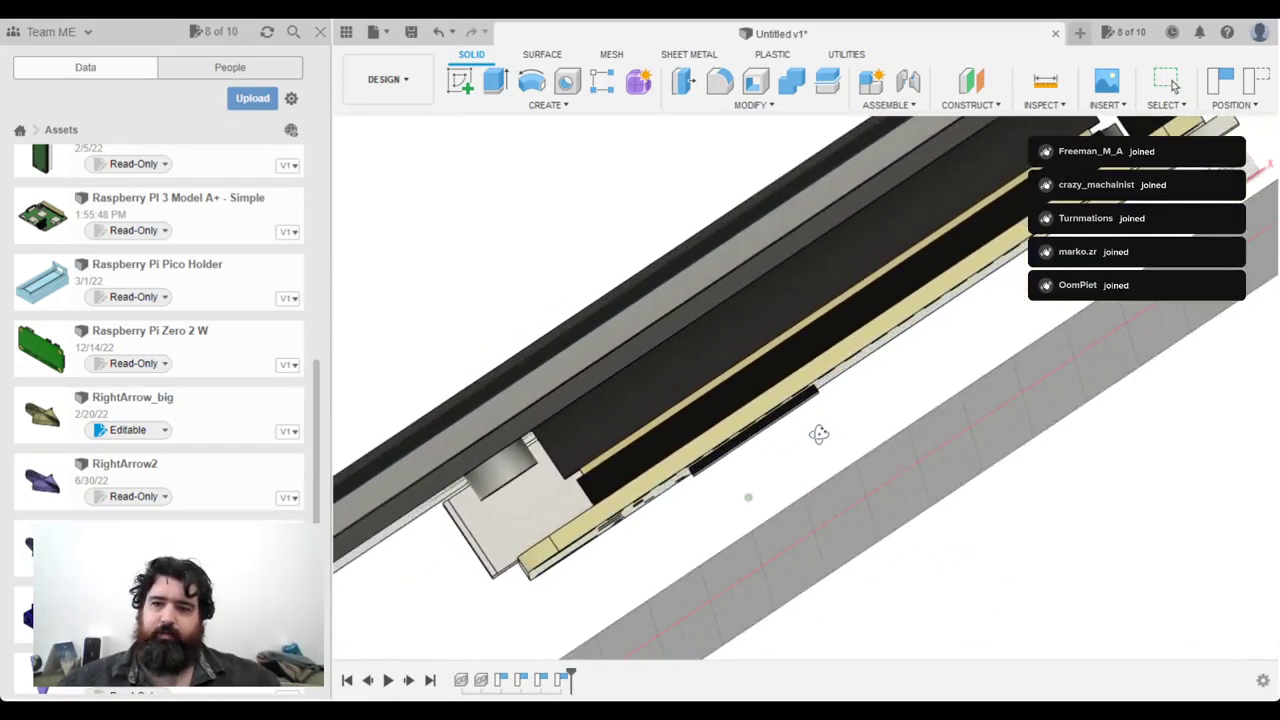
shift+middle_drag(881, 451, 885, 398)
shift+middle_drag(822, 450, 929, 314)
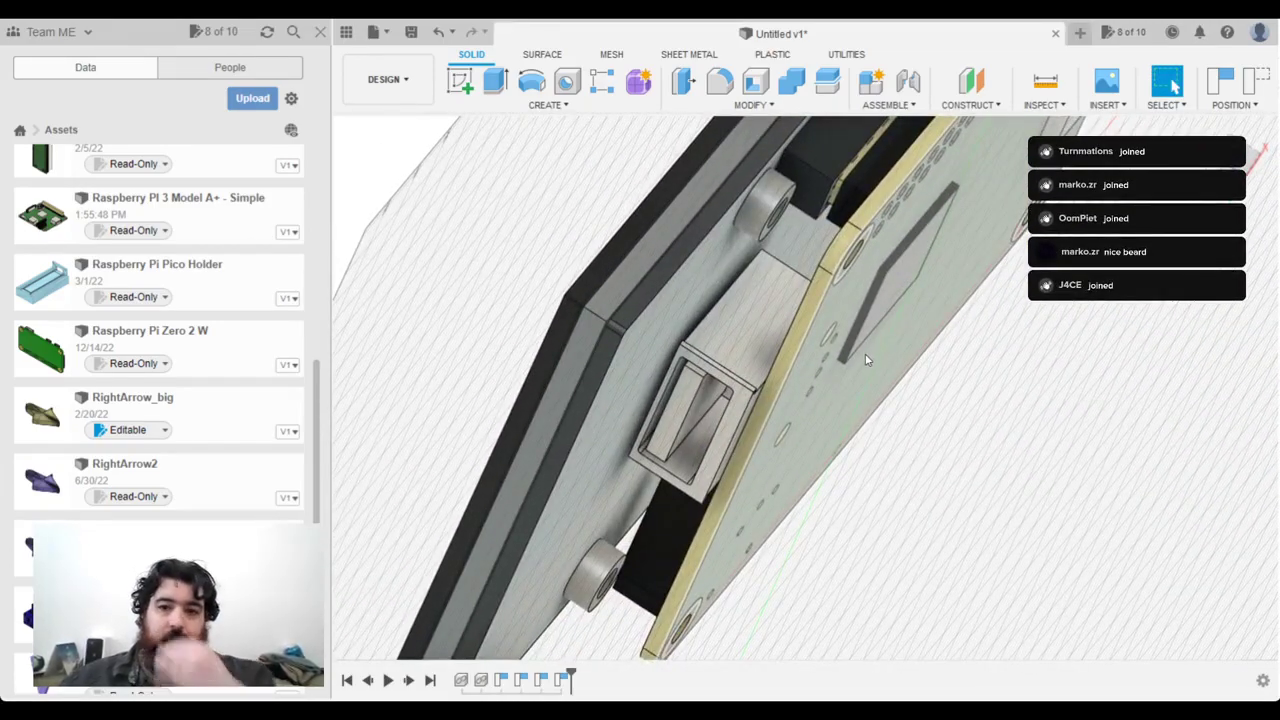
shift+middle_drag(868, 378, 849, 437)
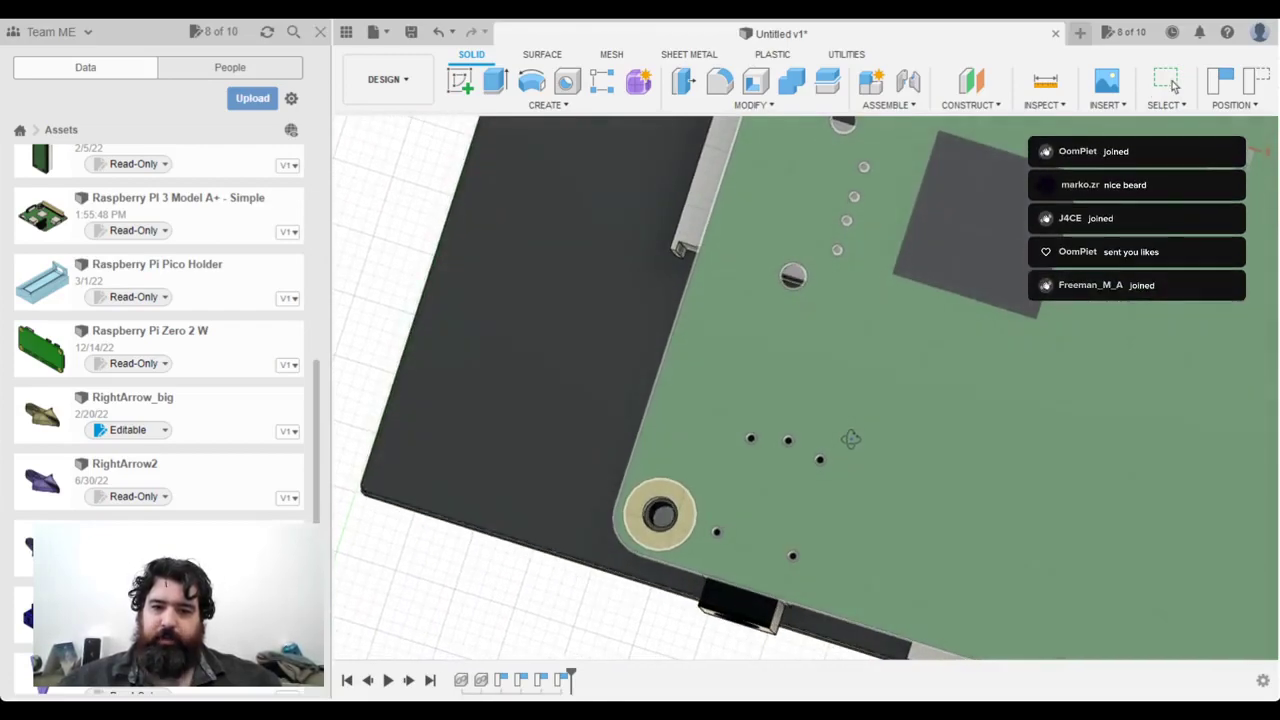
shift+middle_drag(871, 351, 920, 306)
shift+middle_drag(655, 213, 937, 530)
Step: Examine the port side and underside of the assembled board and display, checking the clearance around the USB, HDMI and audio connectors
scroll(937, 530, down, 3)
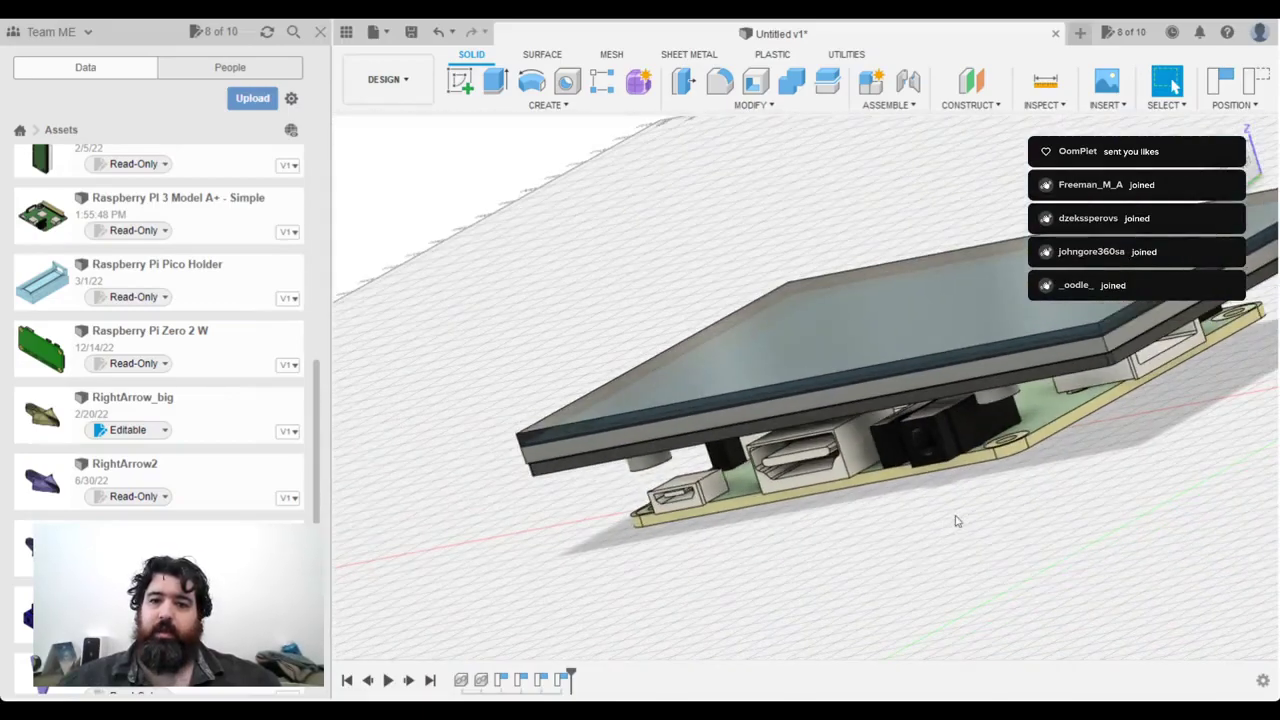
shift+middle_drag(1024, 516, 898, 445)
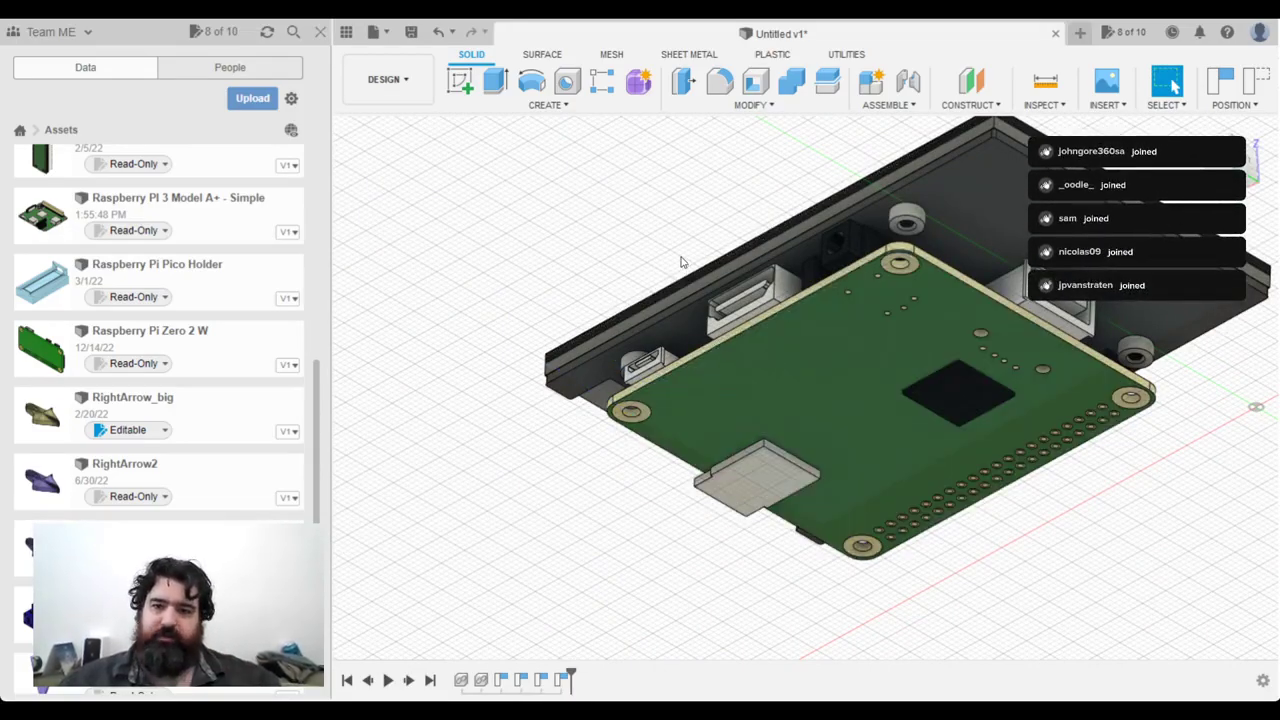
shift+middle_drag(680, 262, 687, 293)
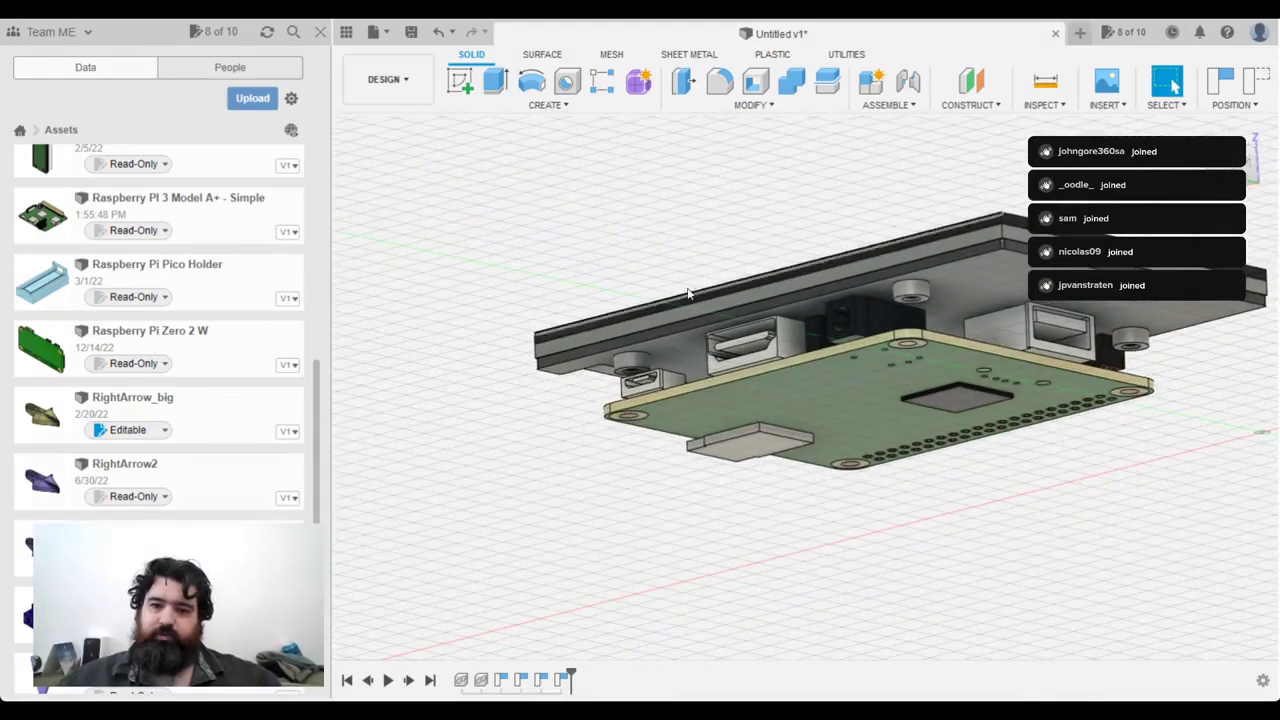
shift+middle_drag(950, 335, 970, 365)
shift+middle_drag(1007, 428, 937, 373)
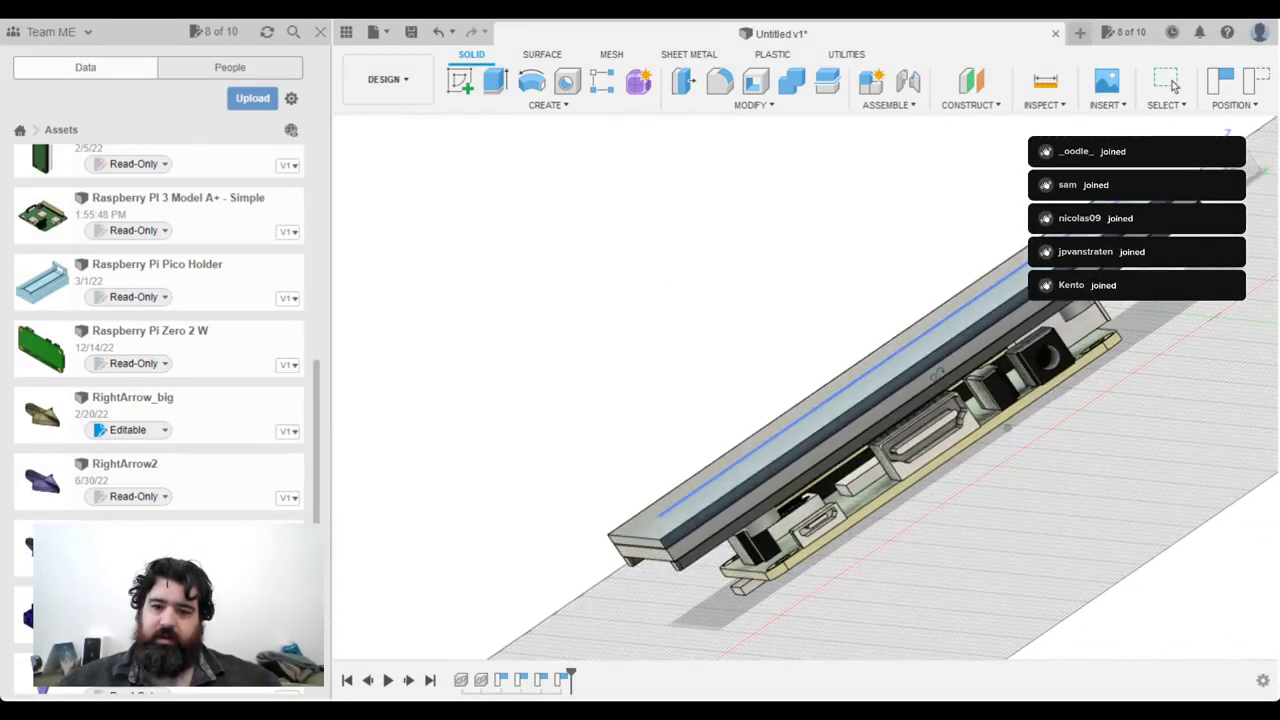
scroll(805, 592, down, 2)
scroll(797, 588, up, 6)
mouse_move(786, 552)
shift+middle_down()
mouse_move(776, 536)
mouse_move(768, 547)
shift+middle_up()
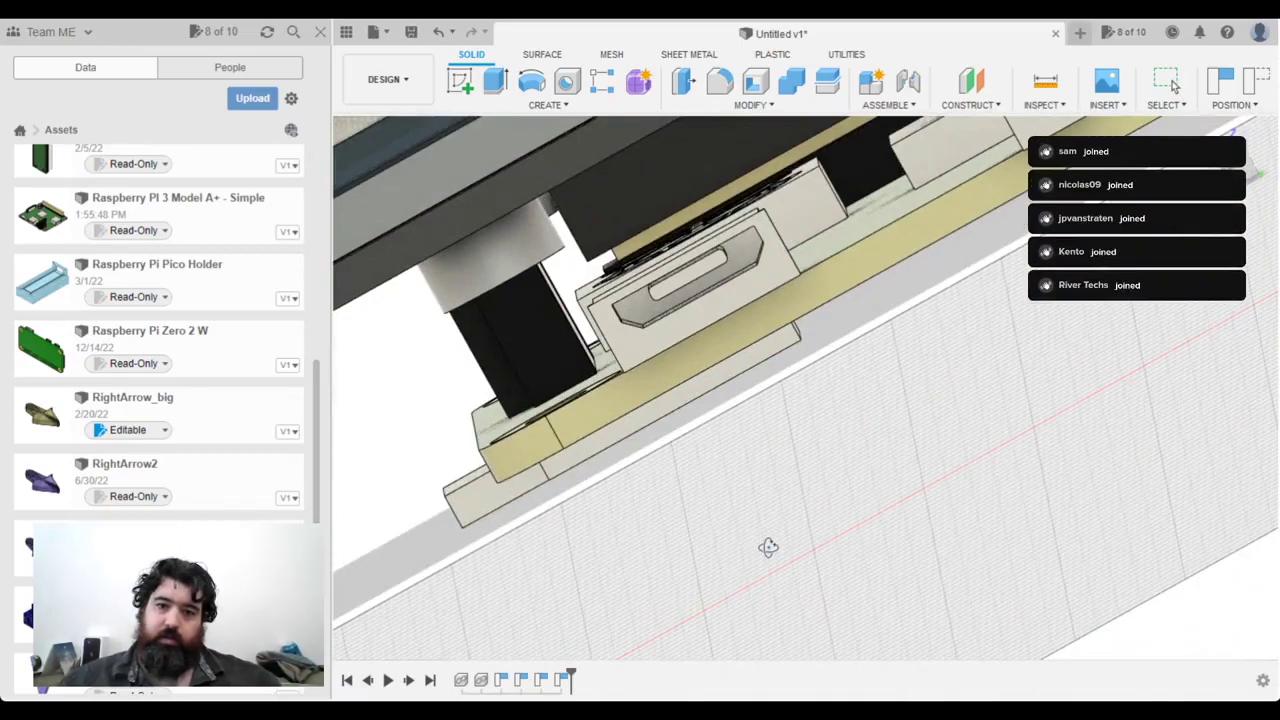
shift+middle_drag(829, 509, 851, 366)
scroll(838, 420, up, 3)
mouse_move(838, 420)
middle_down()
mouse_move(723, 509)
mouse_move(666, 531)
mouse_move(914, 366)
mouse_move(874, 385)
mouse_move(923, 366)
mouse_move(791, 378)
mouse_move(952, 403)
mouse_move(999, 448)
mouse_move(860, 398)
mouse_move(950, 480)
mouse_move(1020, 450)
mouse_move(961, 517)
mouse_move(900, 460)
middle_up()
shift+middle_drag(860, 366, 861, 421)
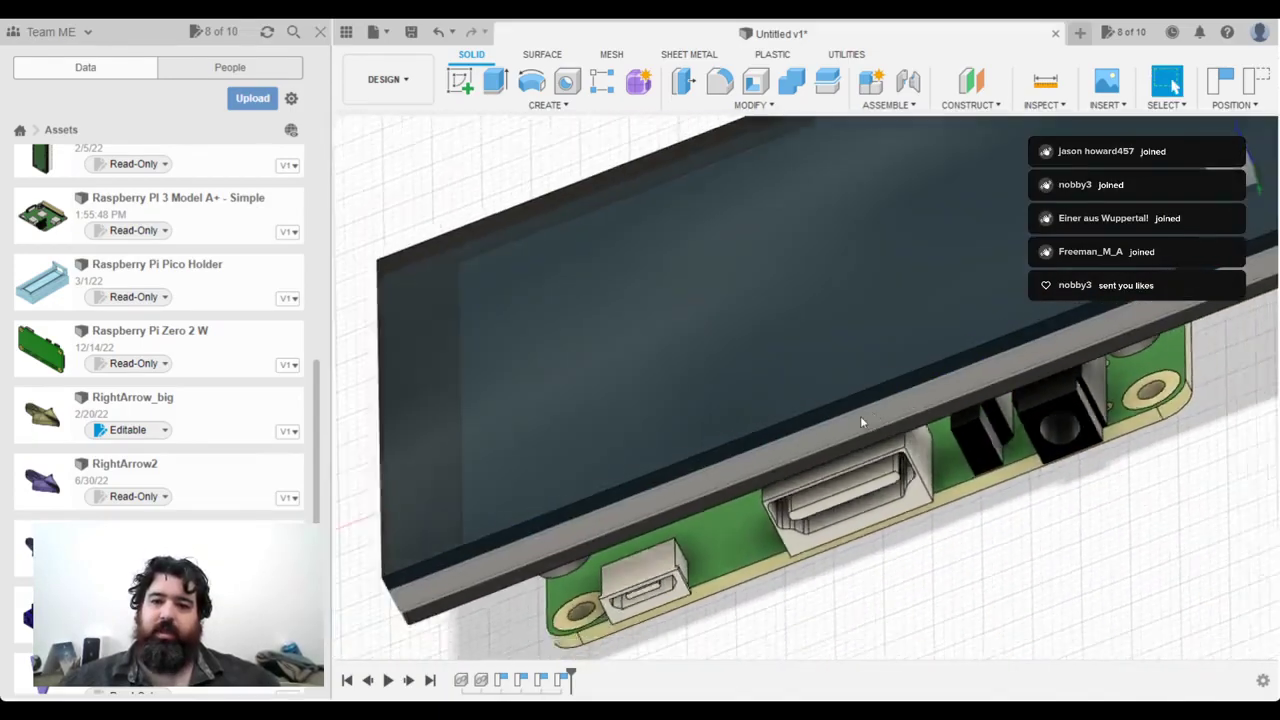
scroll(860, 421, down, 5)
shift+middle_drag(880, 491, 957, 381)
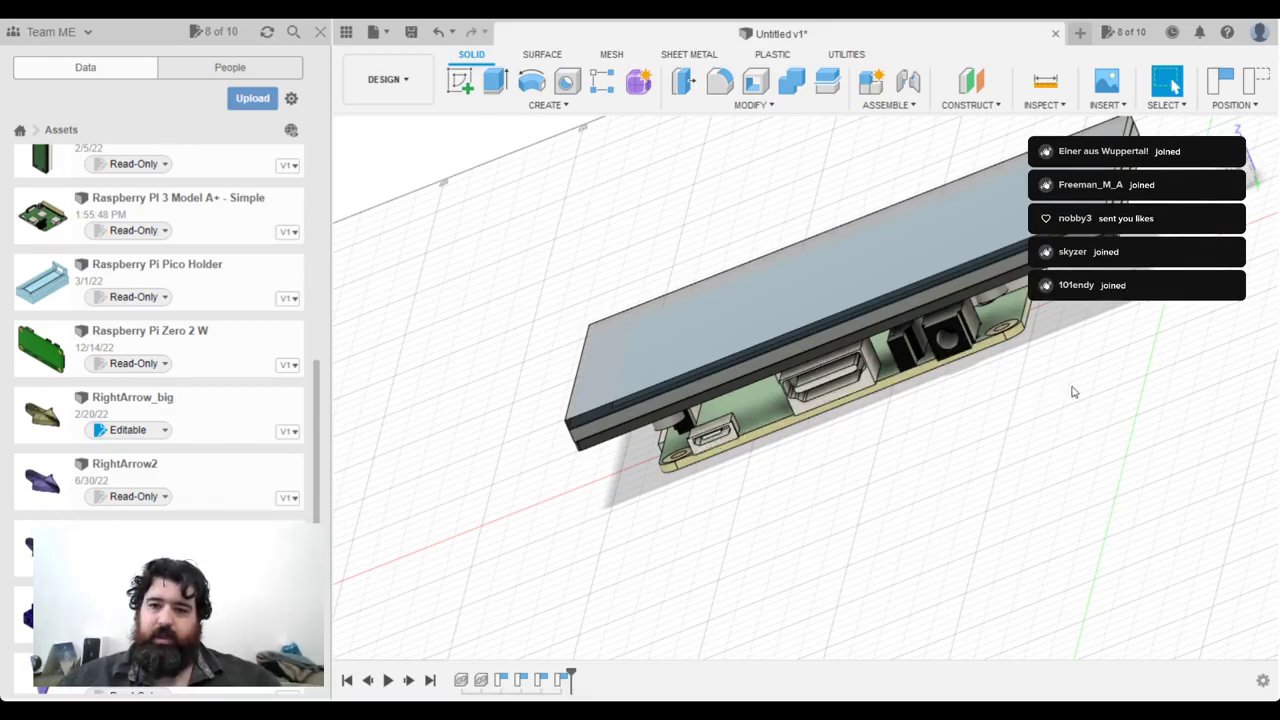
shift+middle_drag(1086, 369, 1175, 87)
shift+middle_drag(1197, 331, 1080, 386)
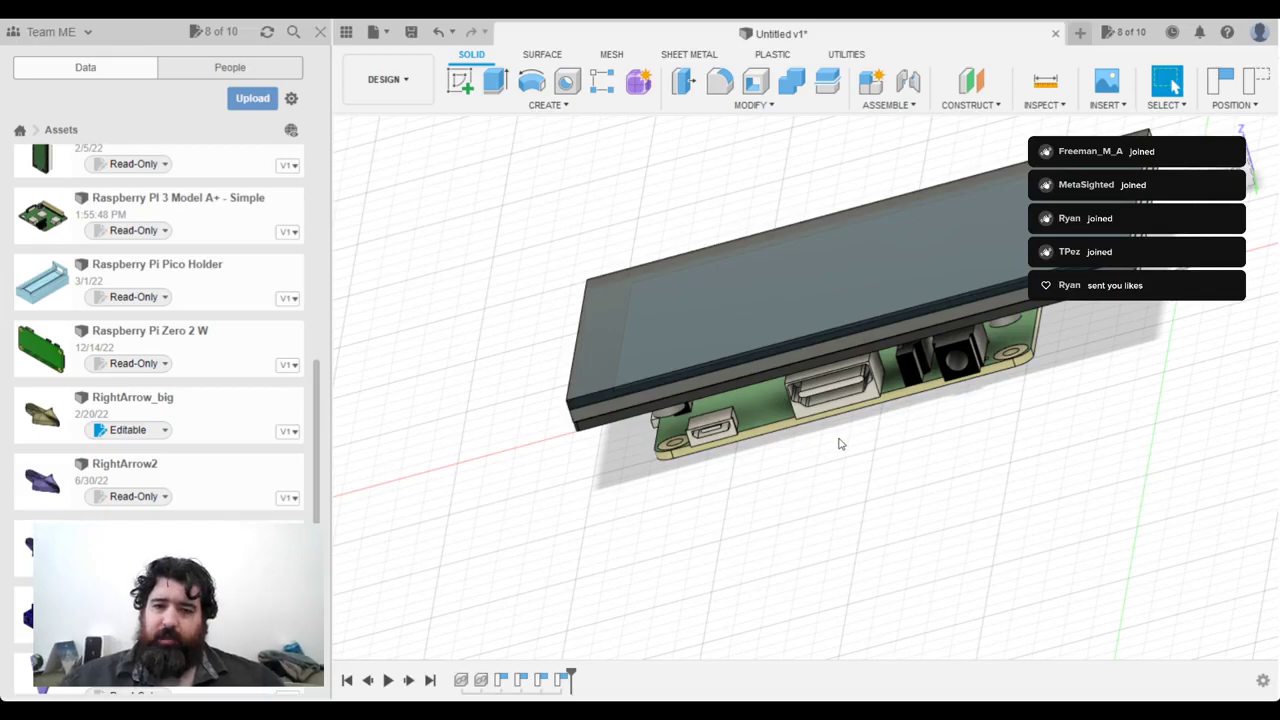
mouse_move(865, 458)
shift+middle_down()
mouse_move(880, 423)
mouse_move(857, 446)
shift+middle_up()
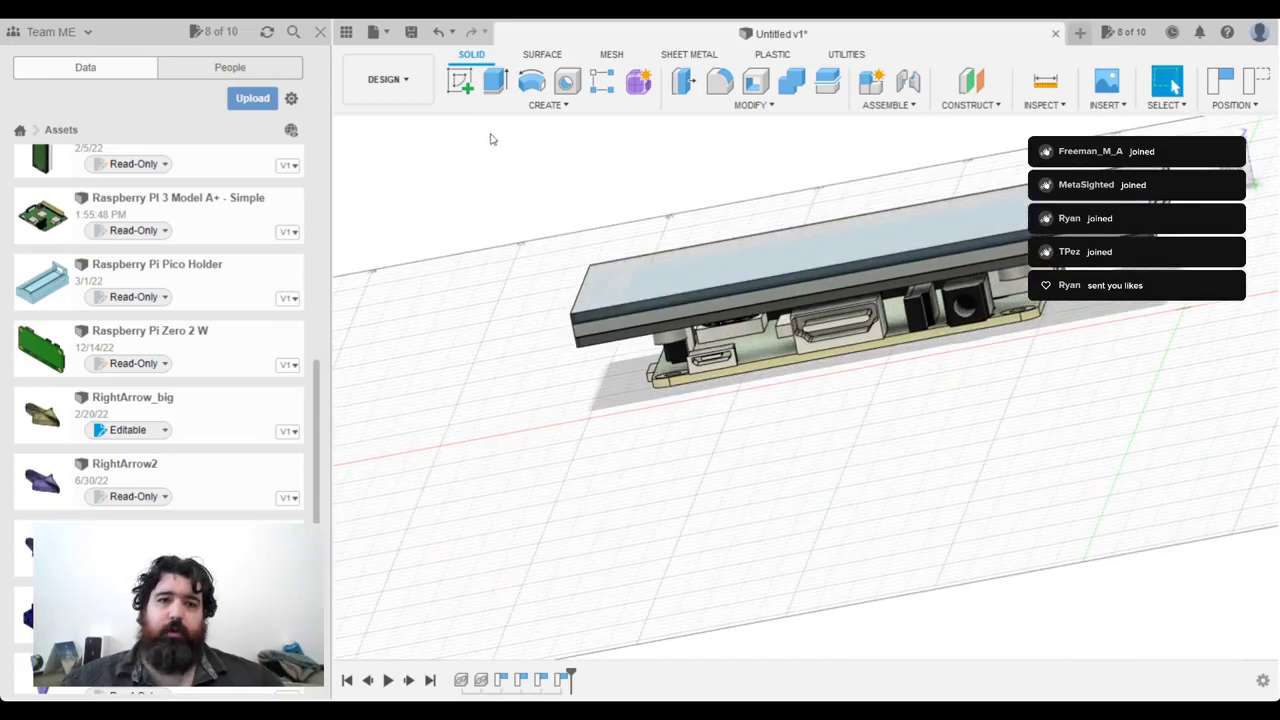
Step: Capture the board's position and create a small rectangular box, 7 mm high, in front of the display's port side
click(562, 117)
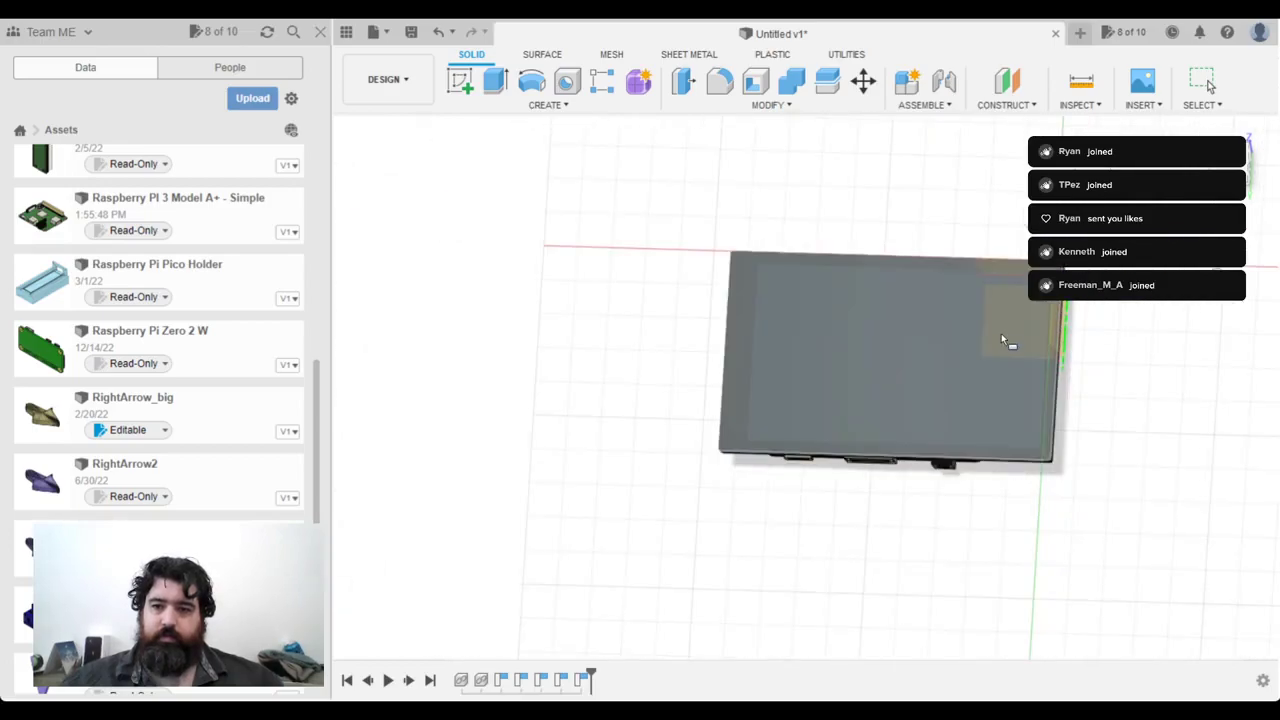
click(751, 492)
click(898, 597)
key(e)
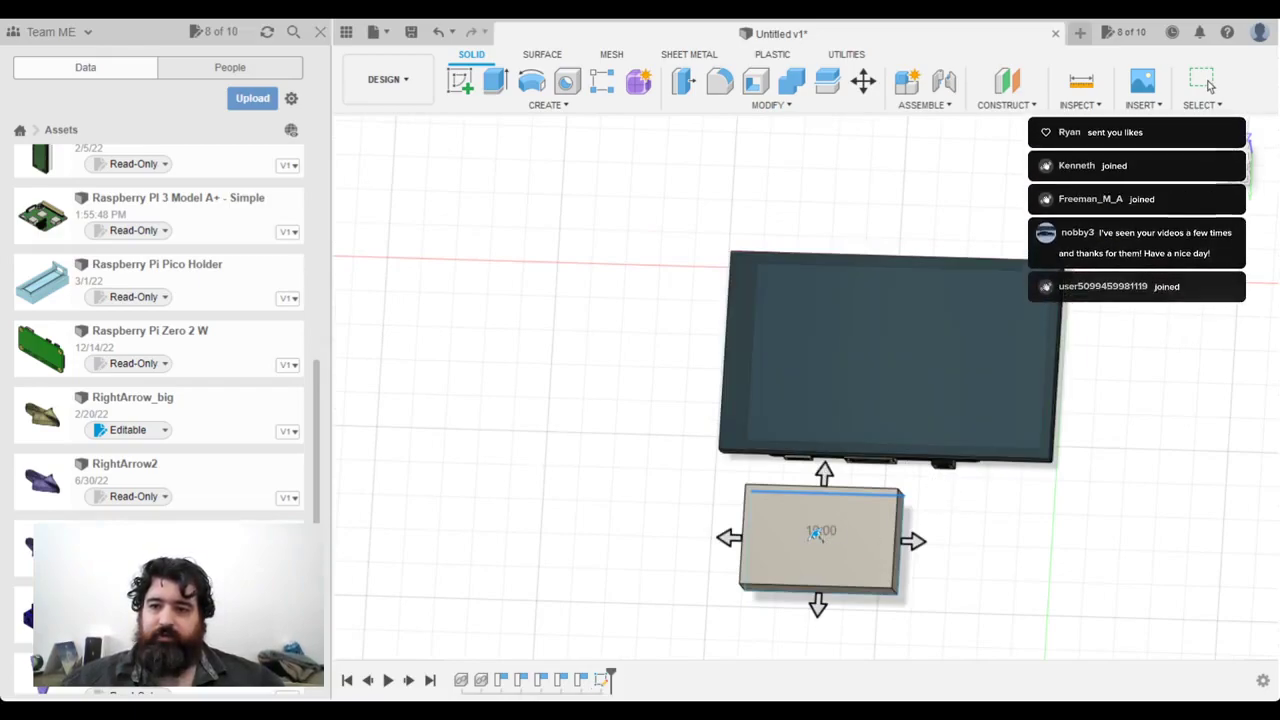
text(10)
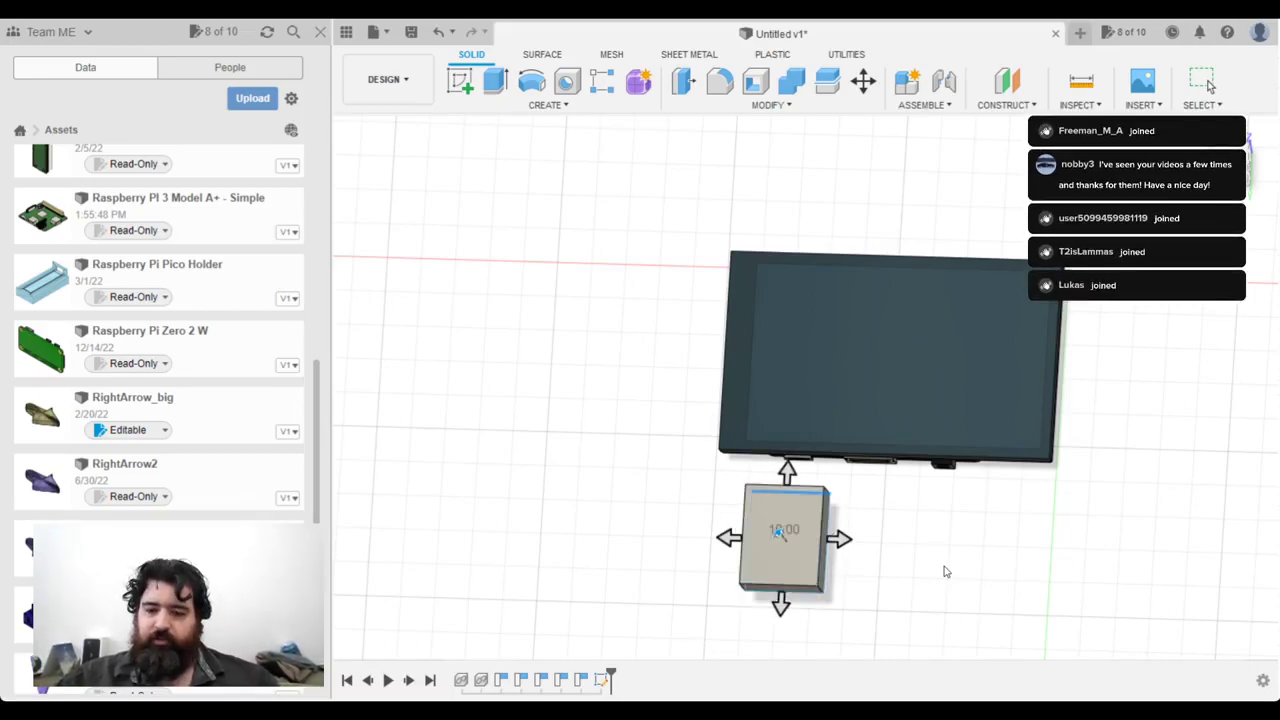
text(10)
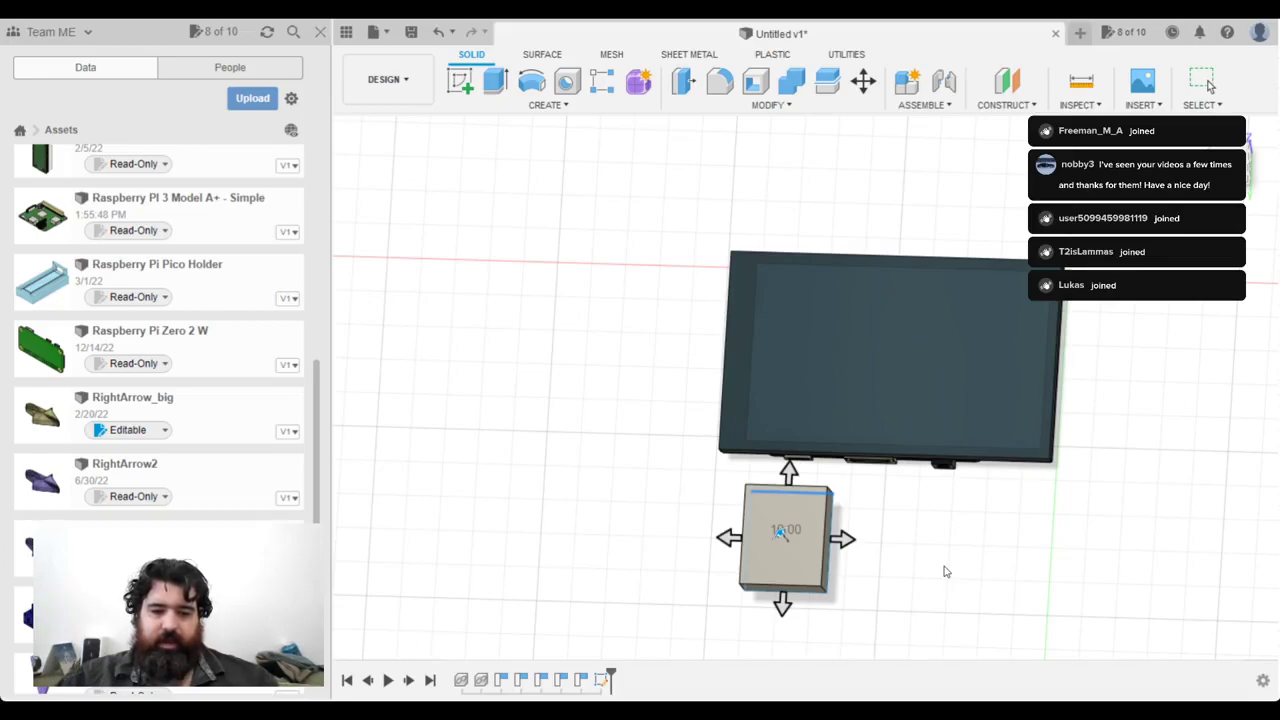
text(1)
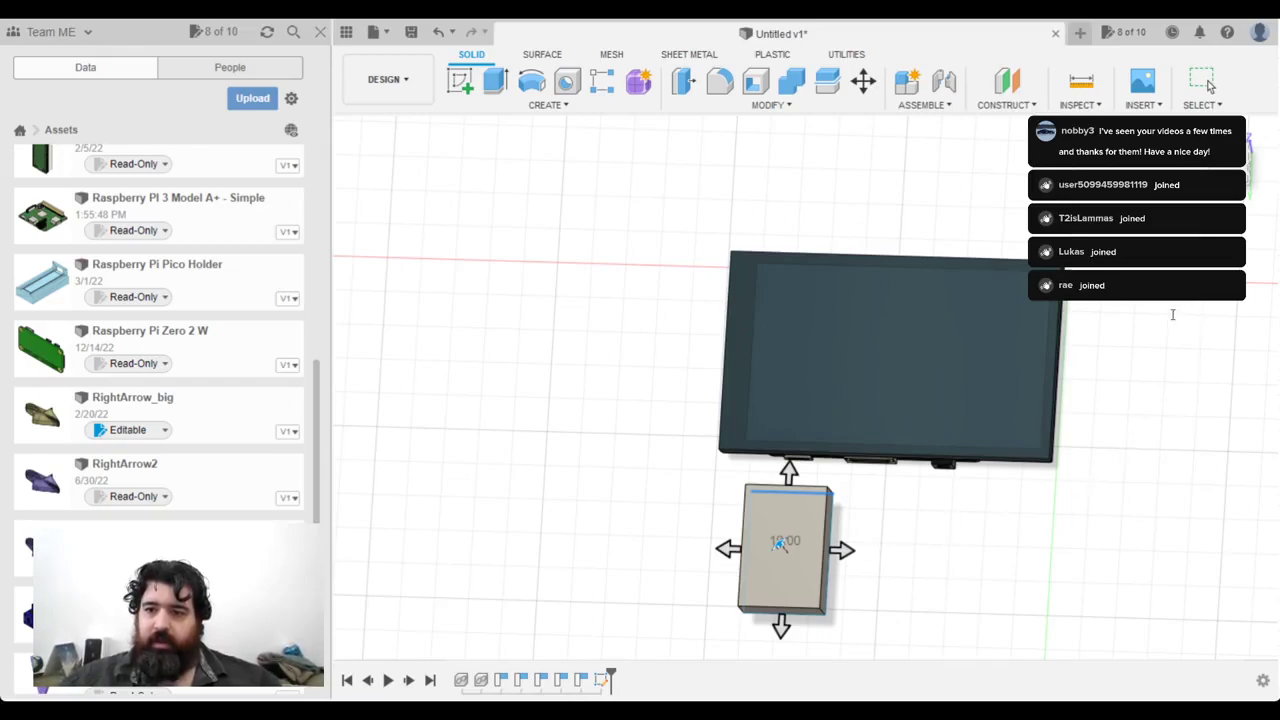
text(7)
shift+middle_drag(998, 509, 994, 421)
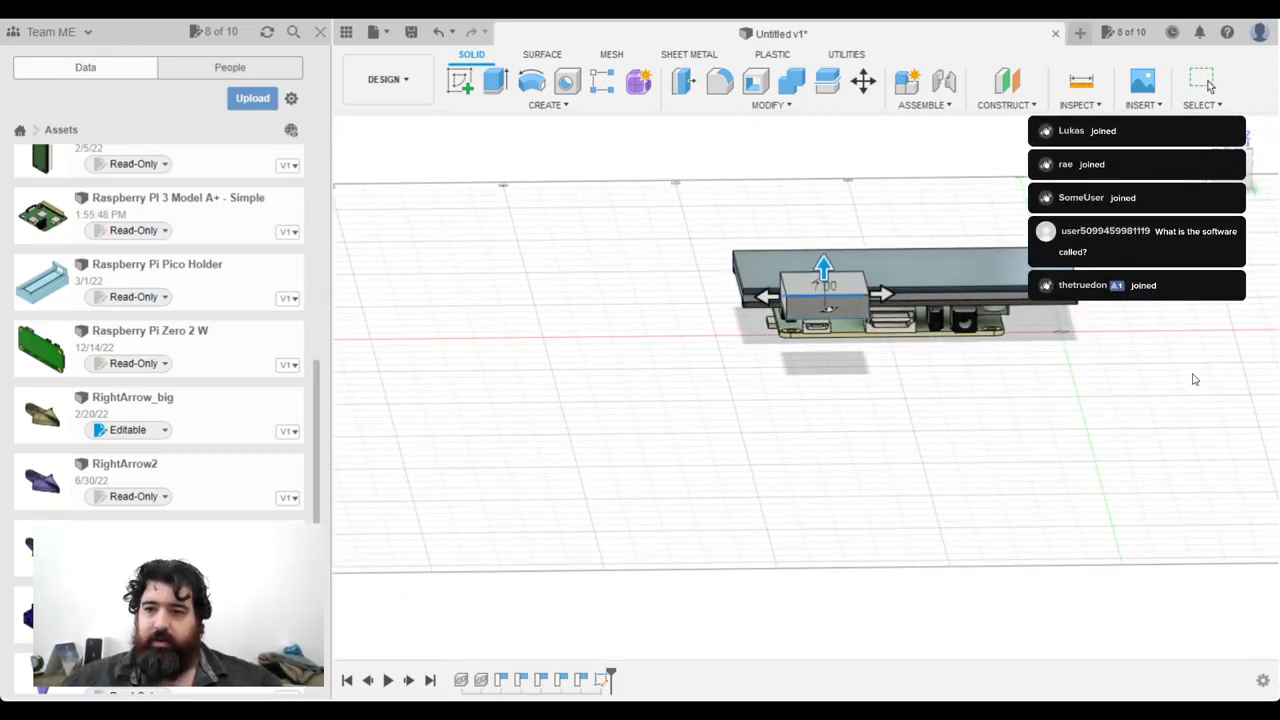
key(Return)
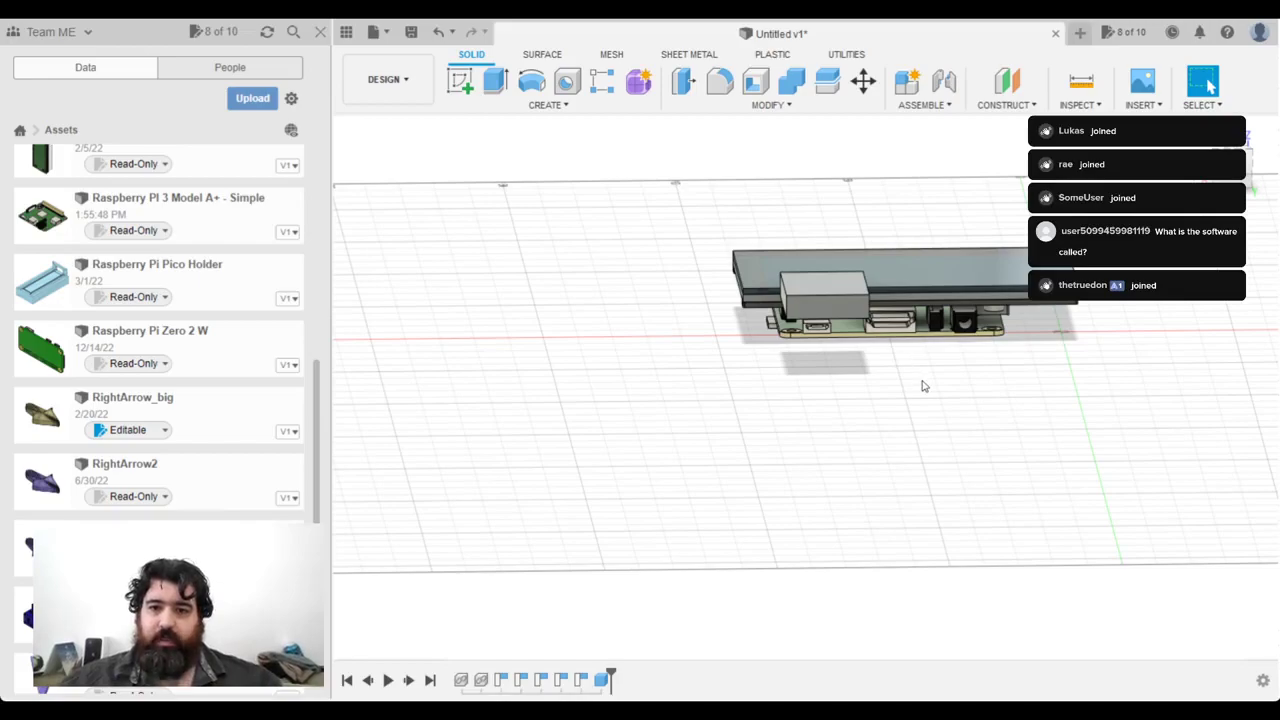
Step: Create a second, larger rectangular box 8 mm high in front of the display assembly, alongside the small box
shift+middle_drag(951, 420, 957, 429)
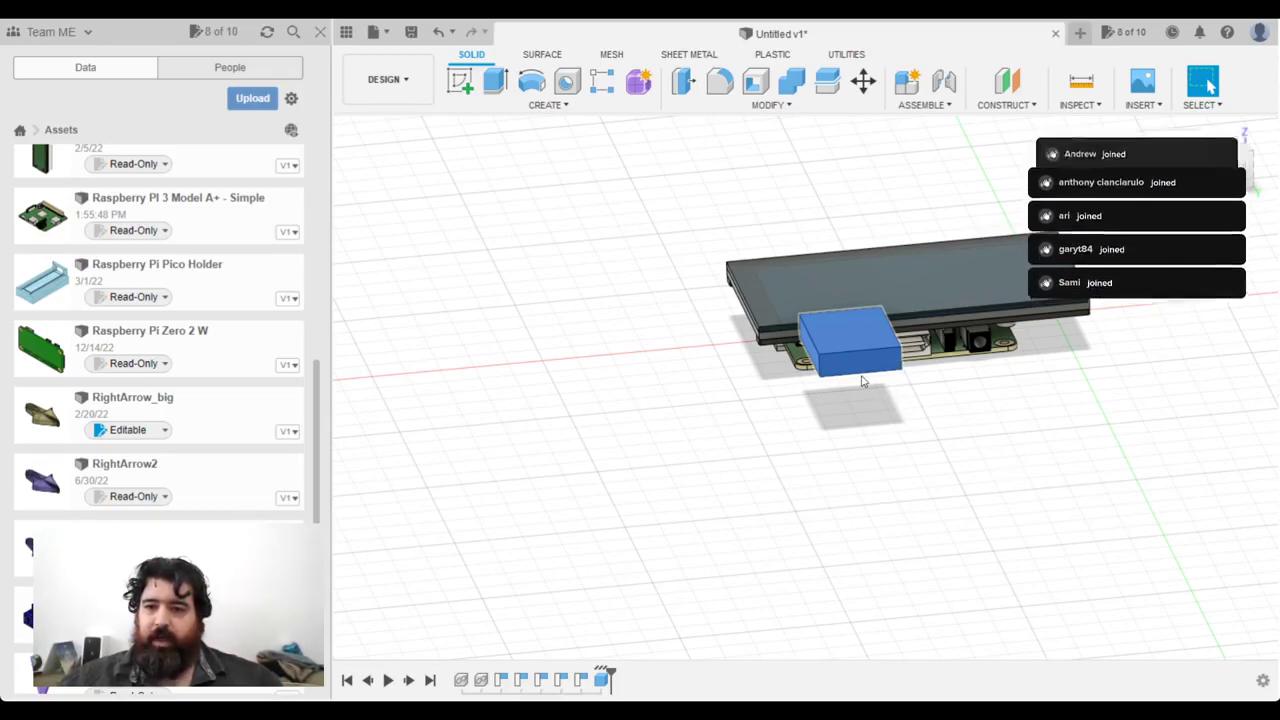
click(581, 374)
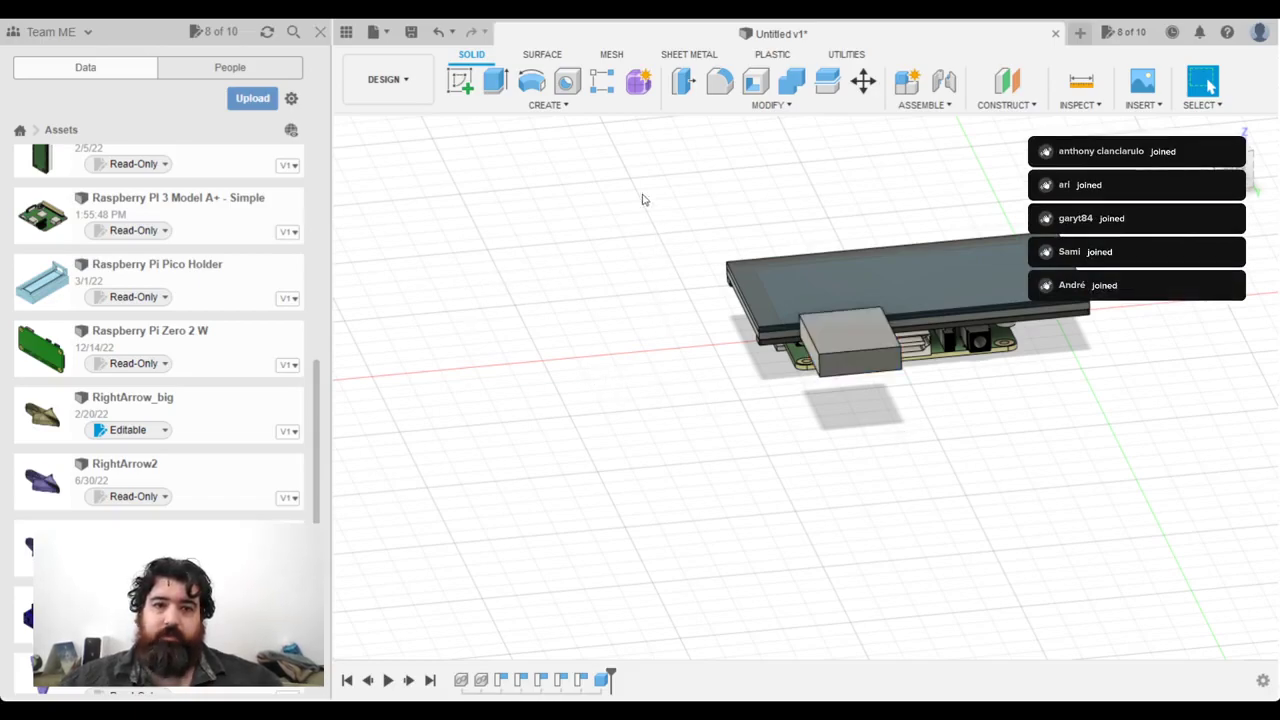
click(548, 106)
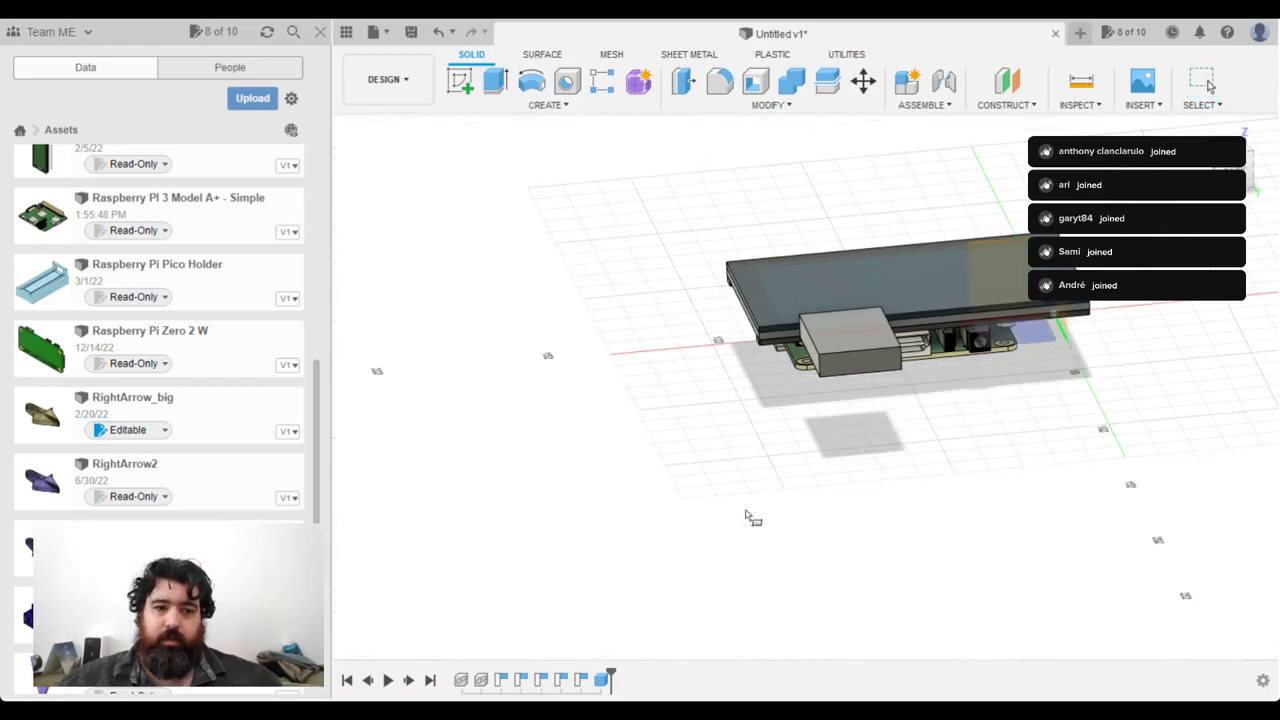
click(795, 433)
click(1001, 491)
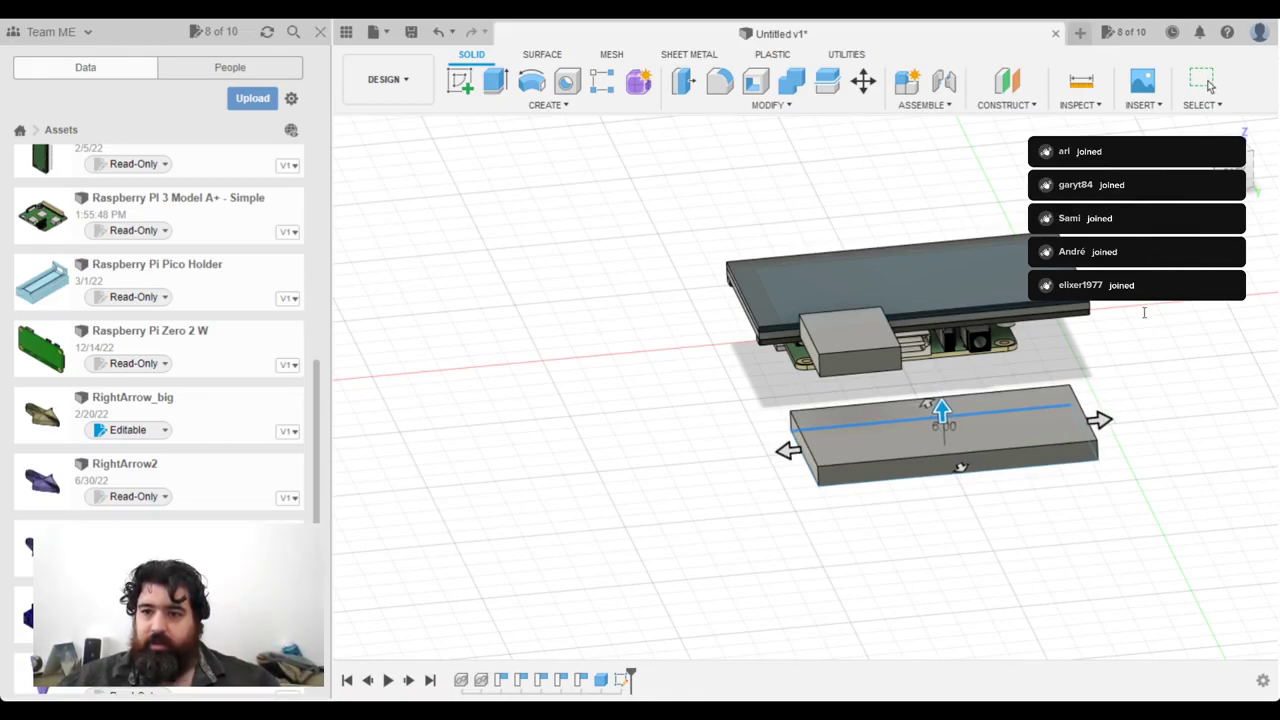
text(2)
text(8)
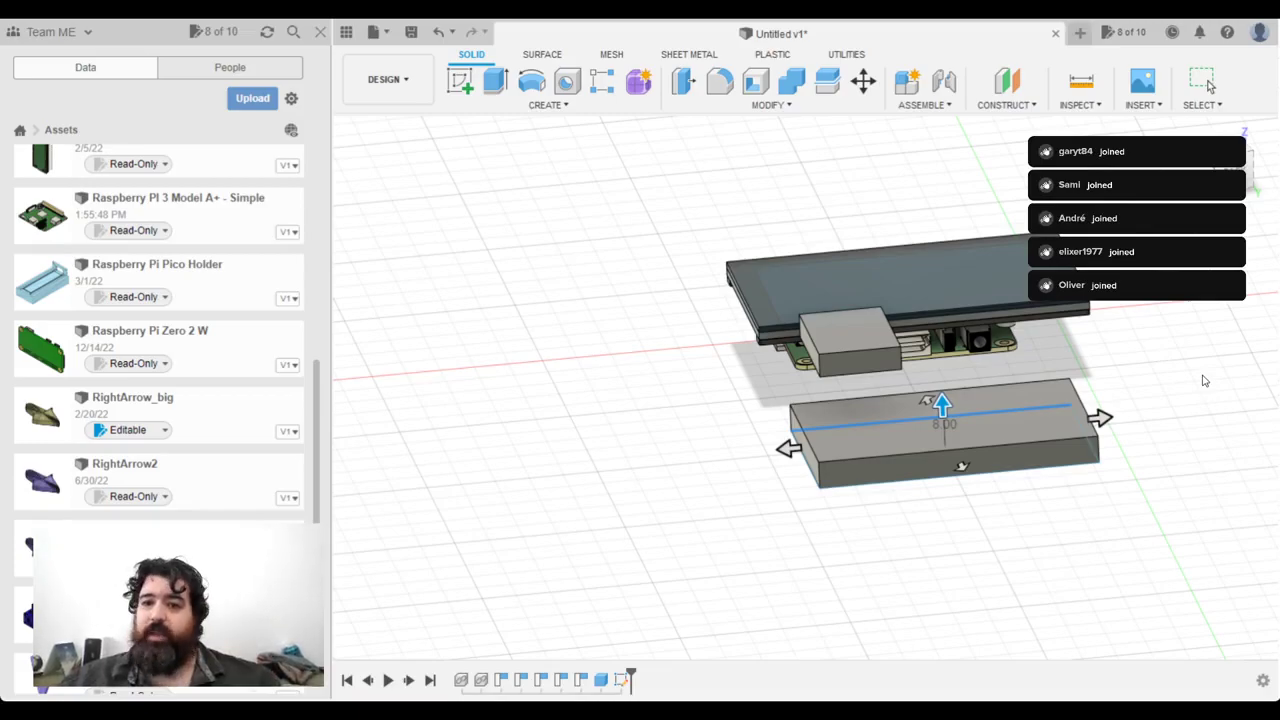
key(Return)
Step: Select the larger box and compare its footprint and thickness with the back of the Raspberry Pi and display
shift+middle_drag(1000, 480, 857, 234)
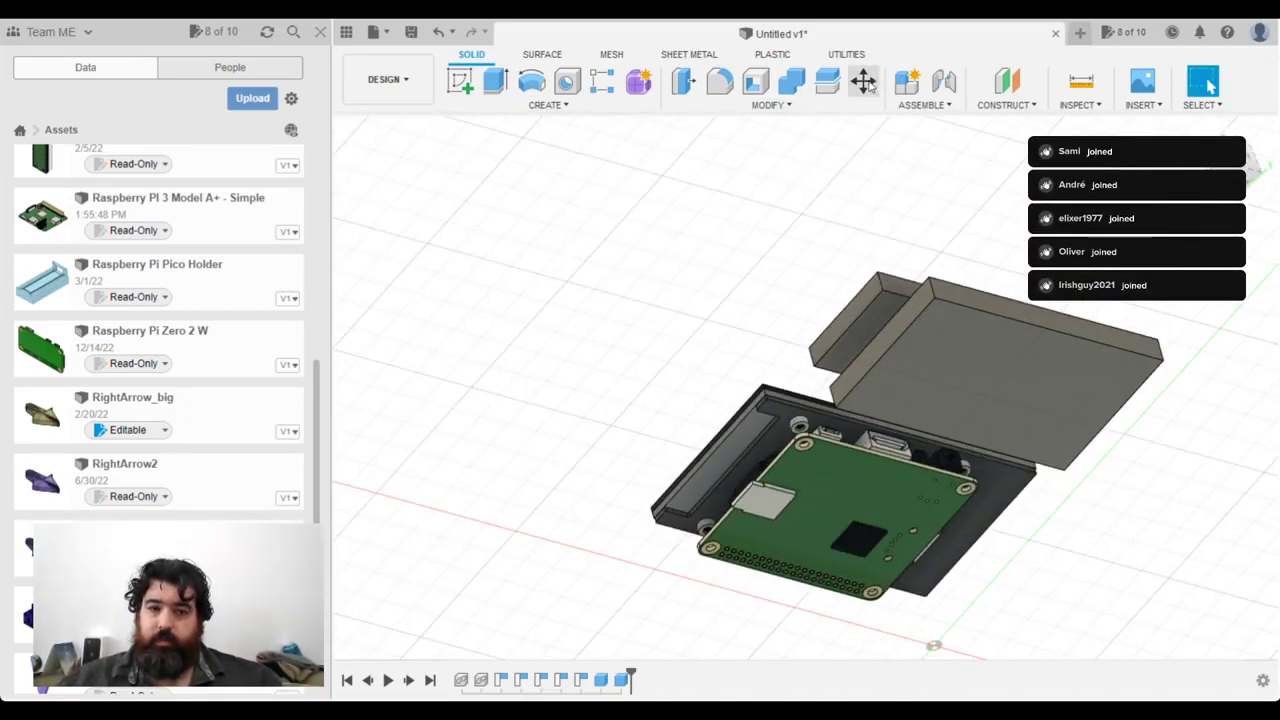
click(466, 275)
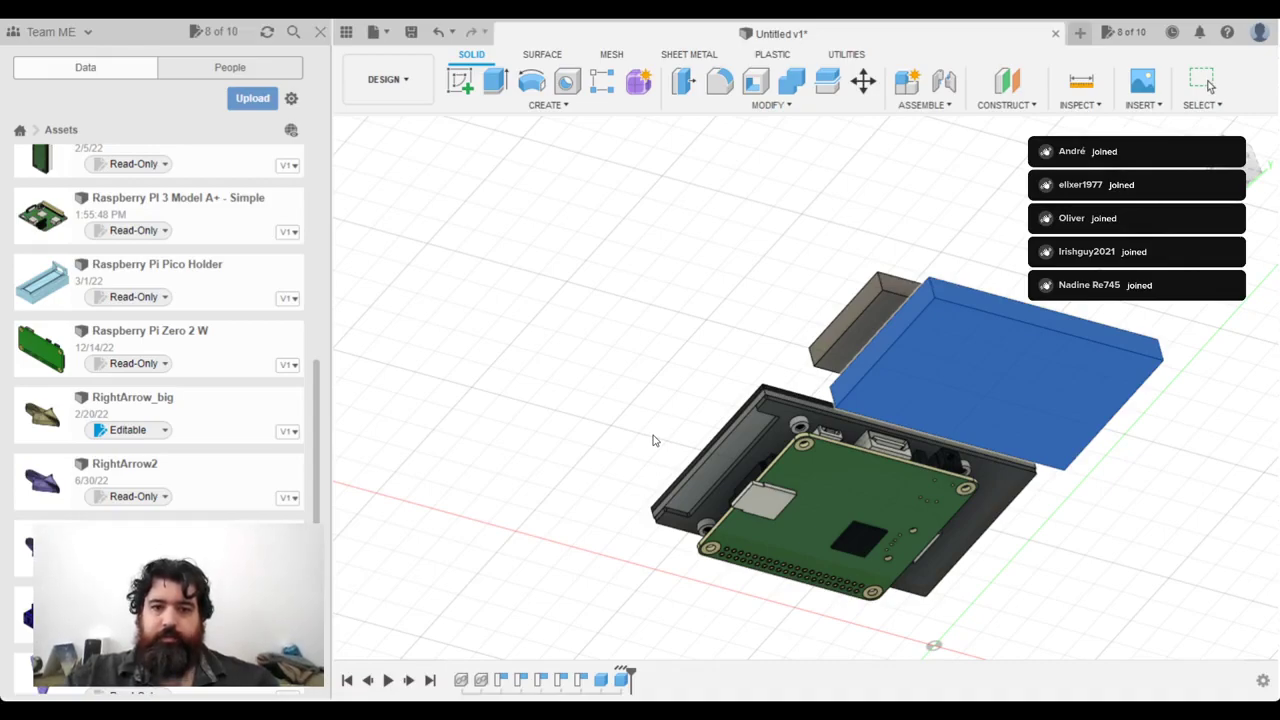
shift+middle_drag(762, 290, 777, 220)
shift+middle_drag(654, 346, 643, 437)
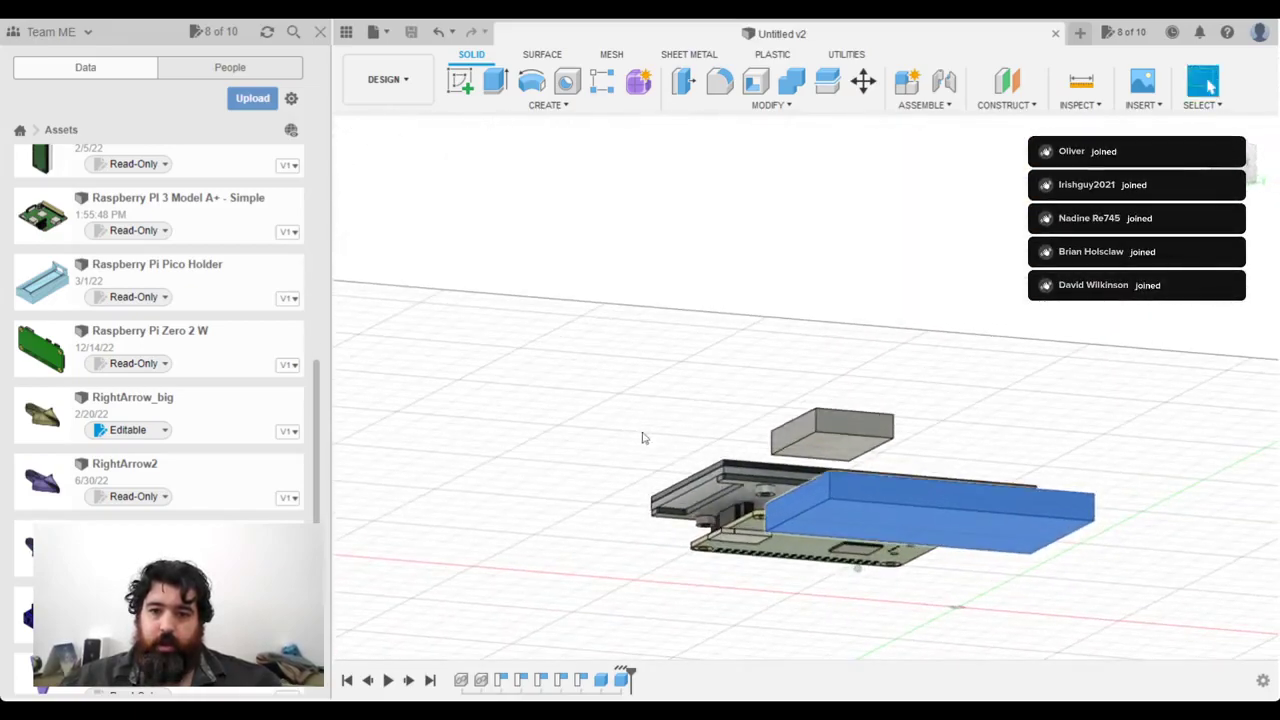
shift+middle_drag(905, 486, 987, 626)
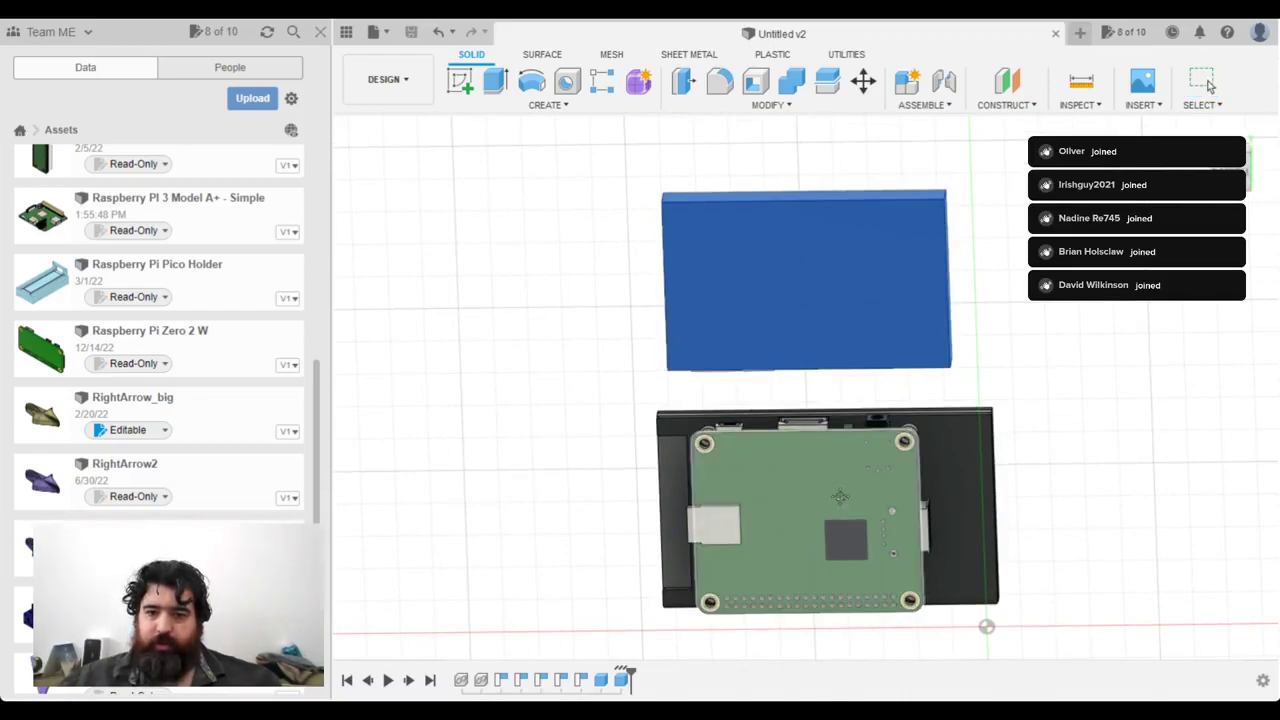
middle_drag(837, 503, 957, 438)
shift+middle_drag(938, 362, 560, 250)
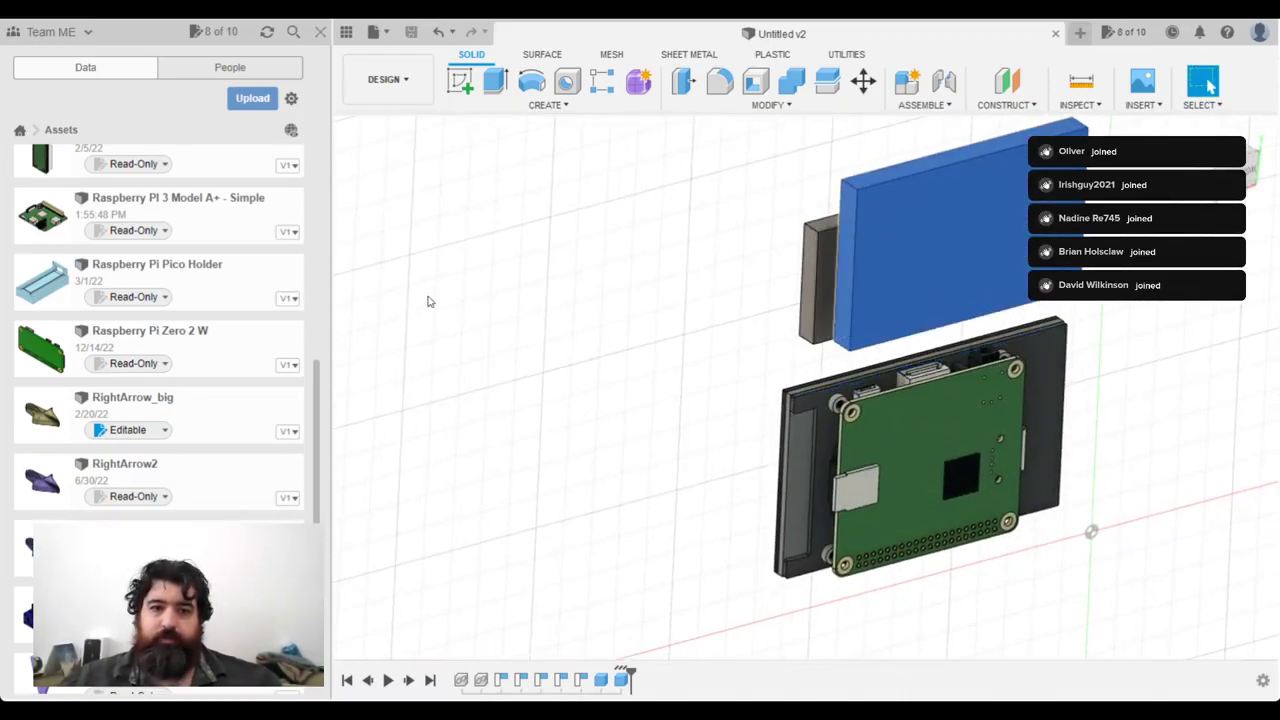
Step: Move the small box down beside the Raspberry Pi's microSD end and push it in toward the display's back
click(812, 295)
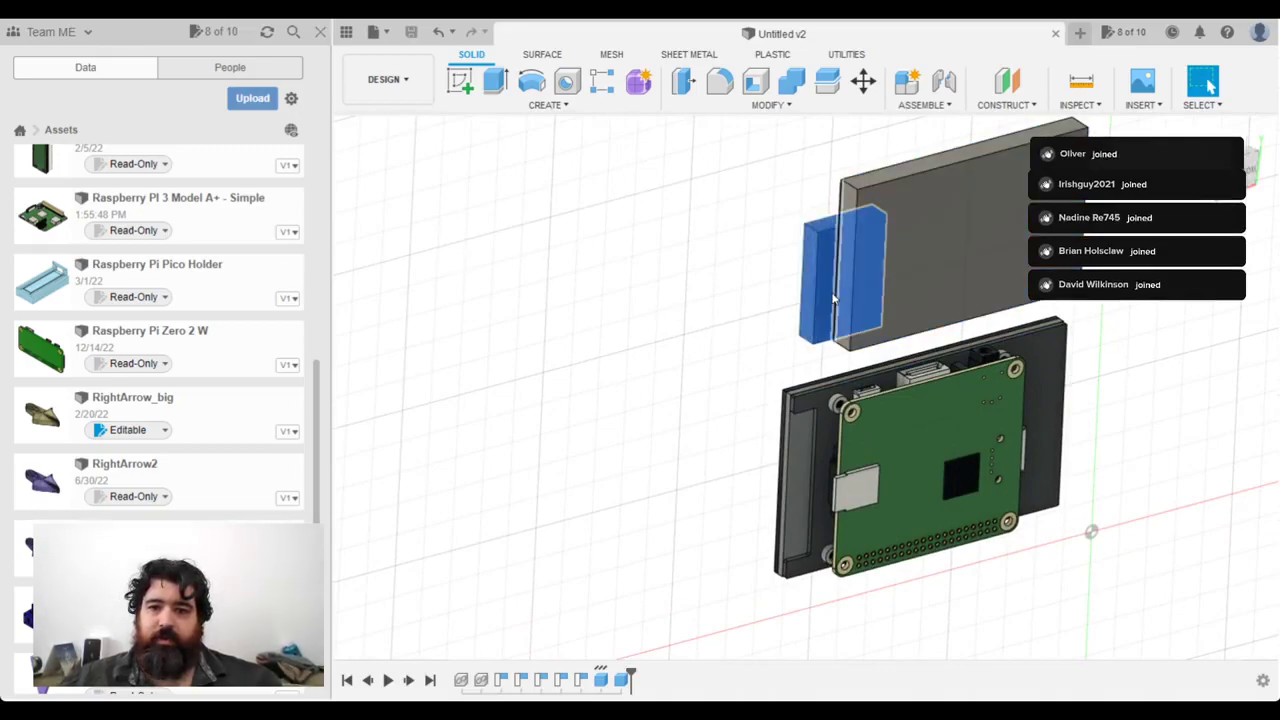
click(866, 82)
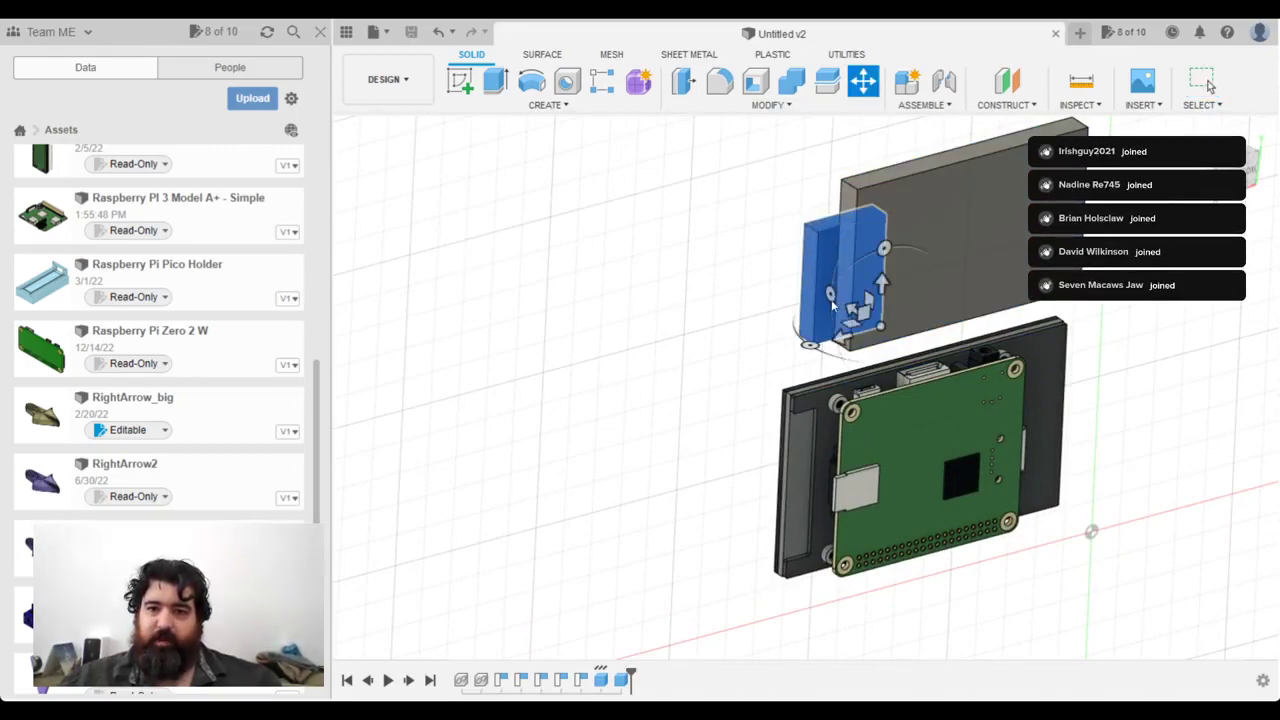
drag(842, 336, 804, 371)
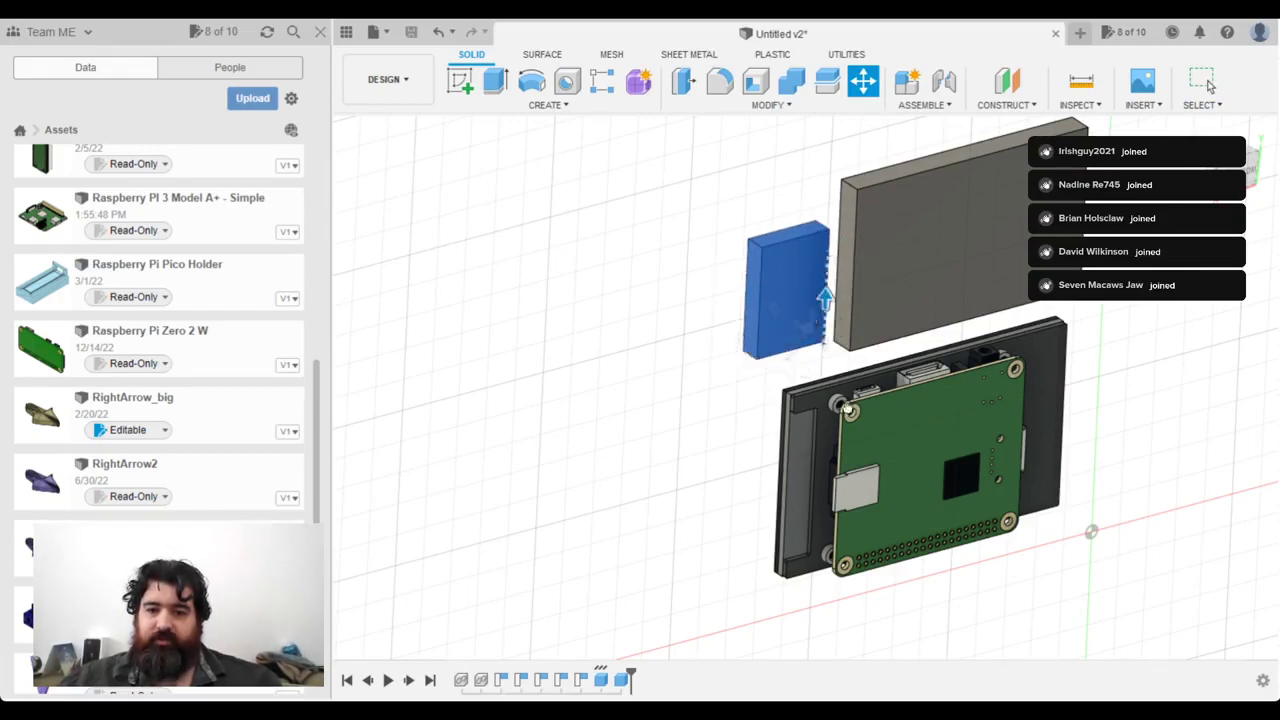
shift+middle_drag(863, 492, 888, 440)
key(m)
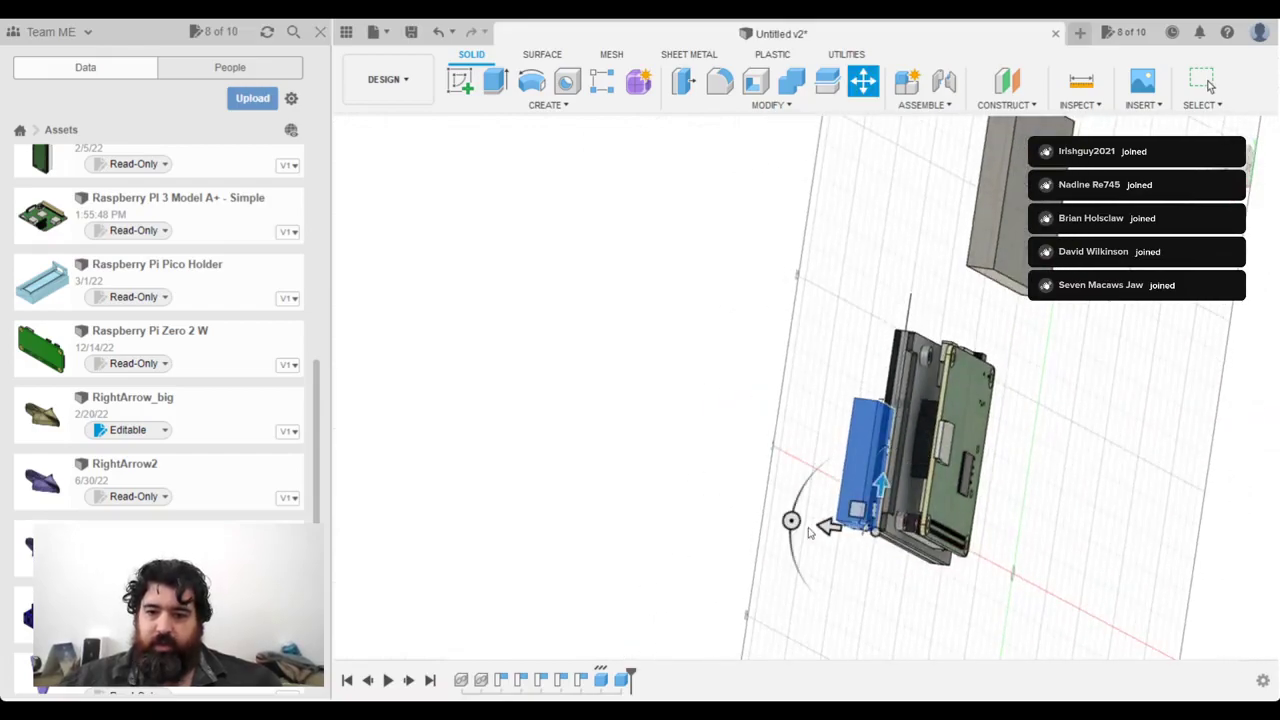
drag(846, 526, 886, 524)
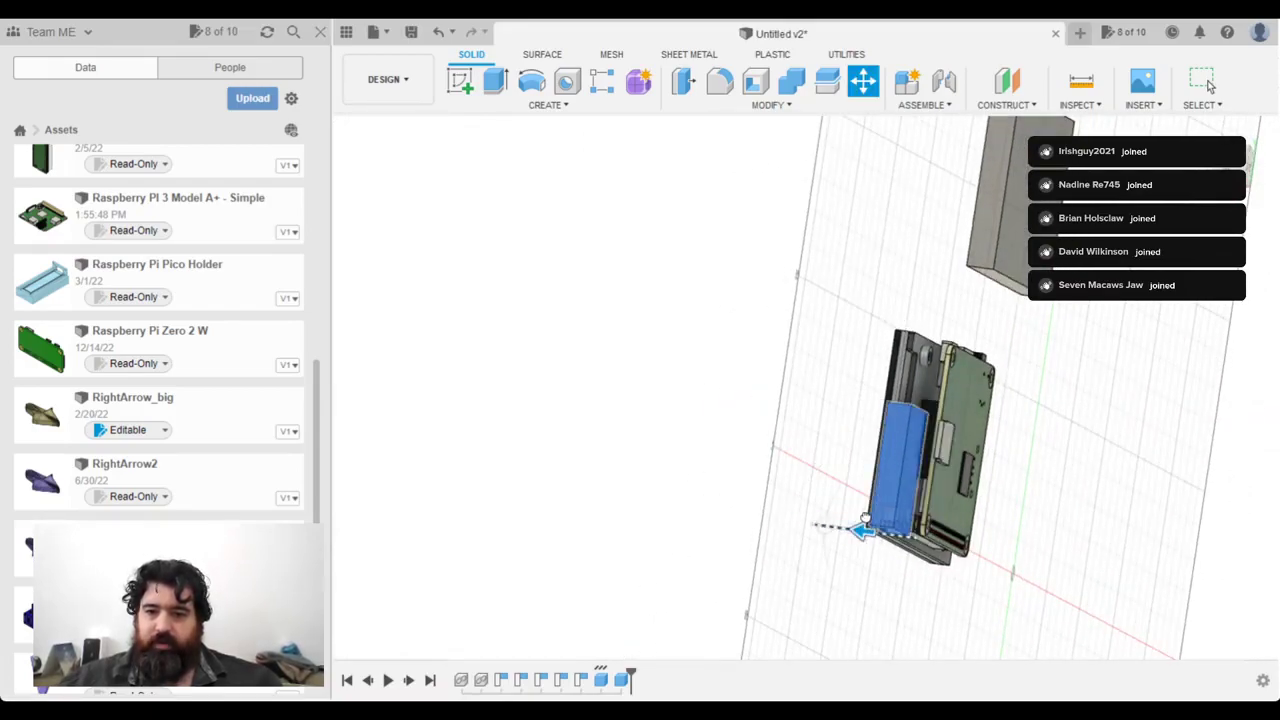
Step: Slide the small box along the board's microSD edge, away from the pin header, and finish the move
shift+middle_drag(962, 407, 933, 280)
scroll(929, 482, up, 6)
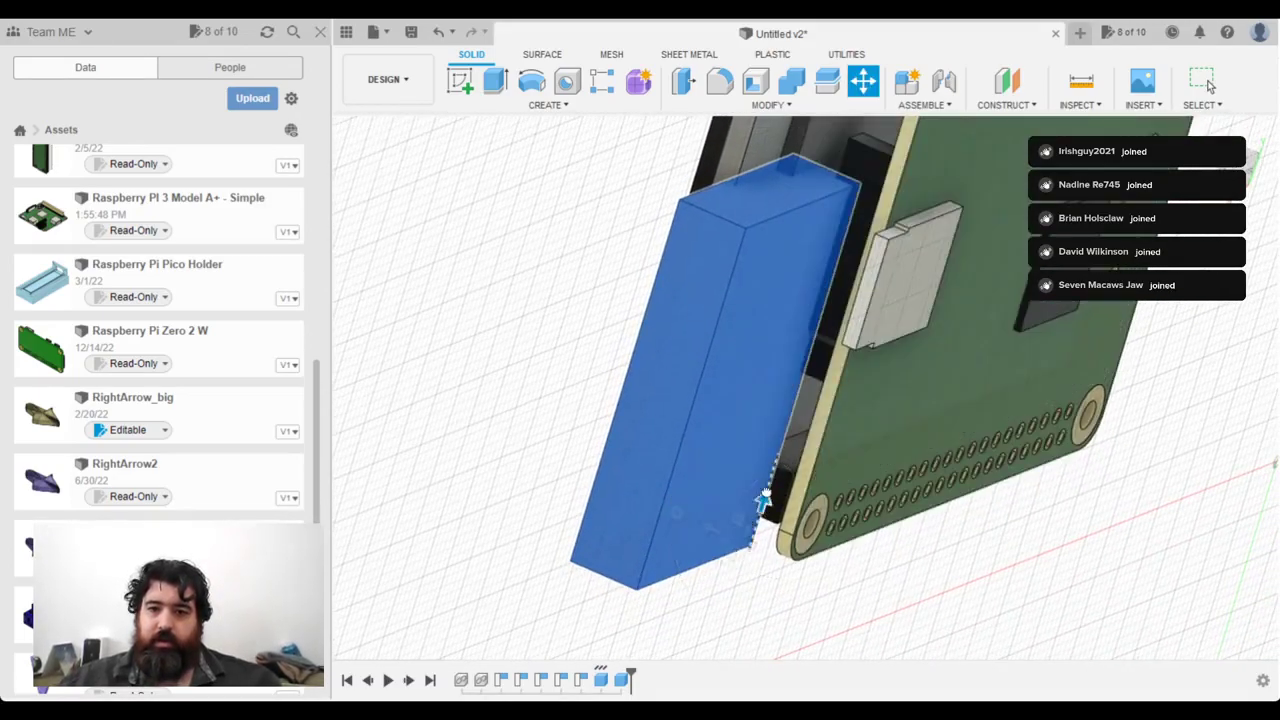
drag(763, 500, 787, 422)
mouse_move(790, 400)
shift+middle_down()
mouse_move(837, 351)
mouse_move(855, 381)
mouse_move(823, 428)
mouse_move(1143, 474)
mouse_move(1133, 555)
mouse_move(746, 354)
mouse_move(788, 387)
shift+middle_up()
scroll(854, 382, down, 3)
scroll(788, 387, down, 2)
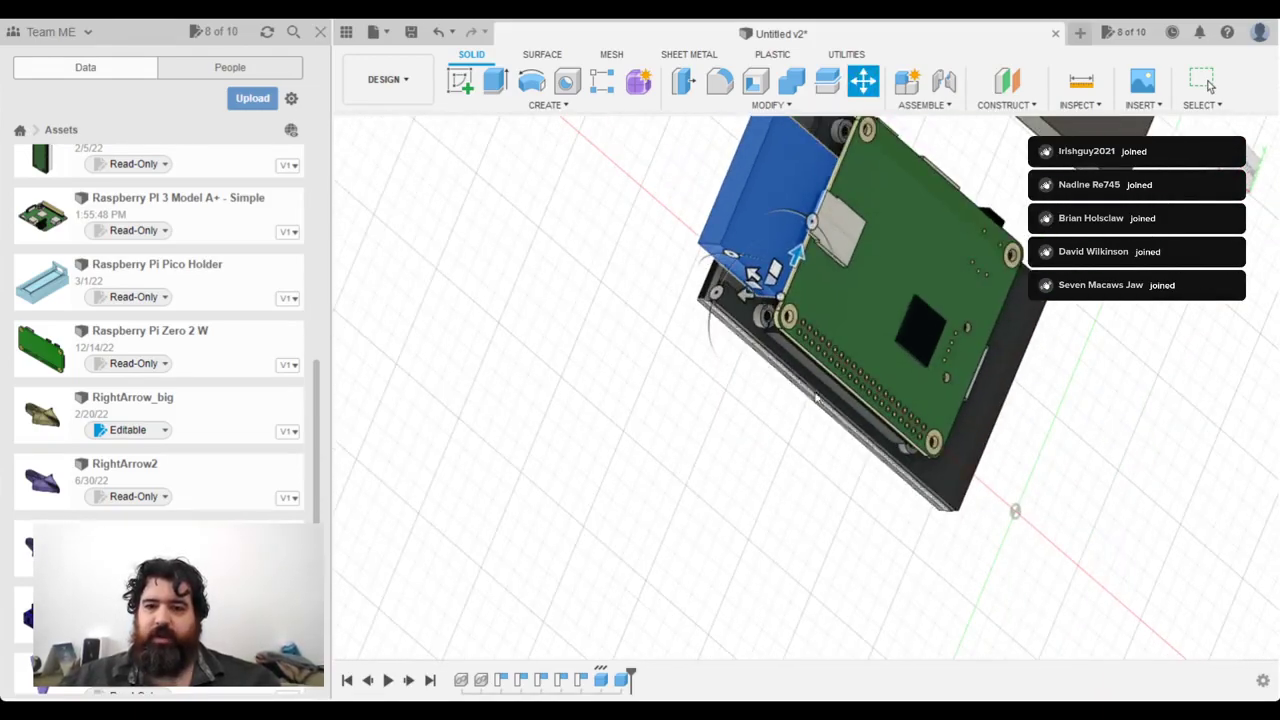
scroll(870, 367, up, 2)
shift+middle_drag(871, 367, 860, 385)
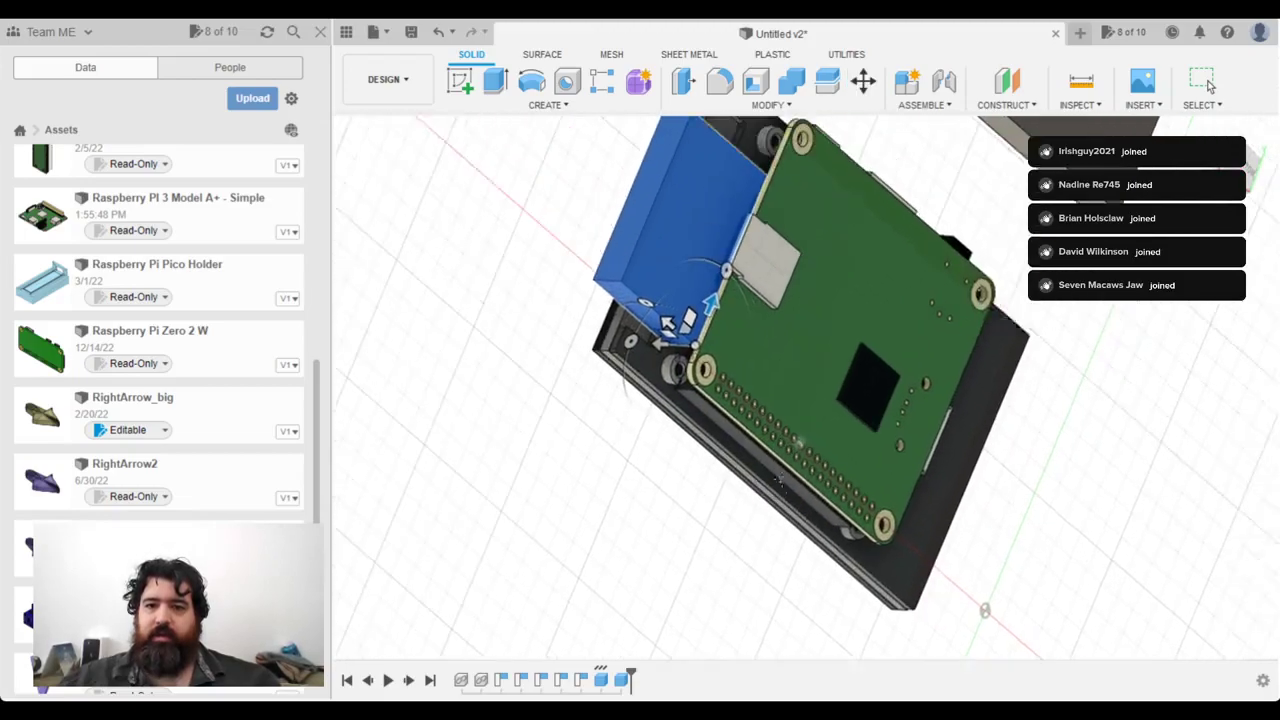
scroll(839, 441, down, 2)
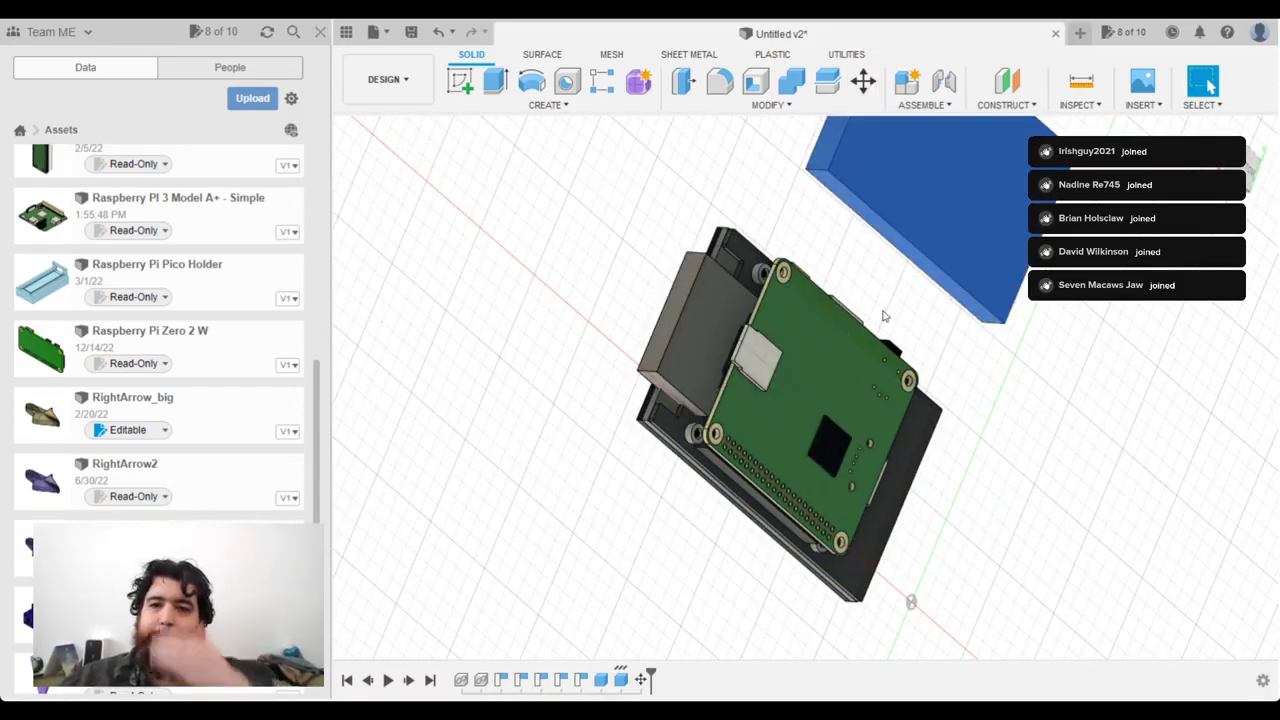
Step: Move the larger box over the underside of the Raspberry Pi so it covers the board
click(863, 85)
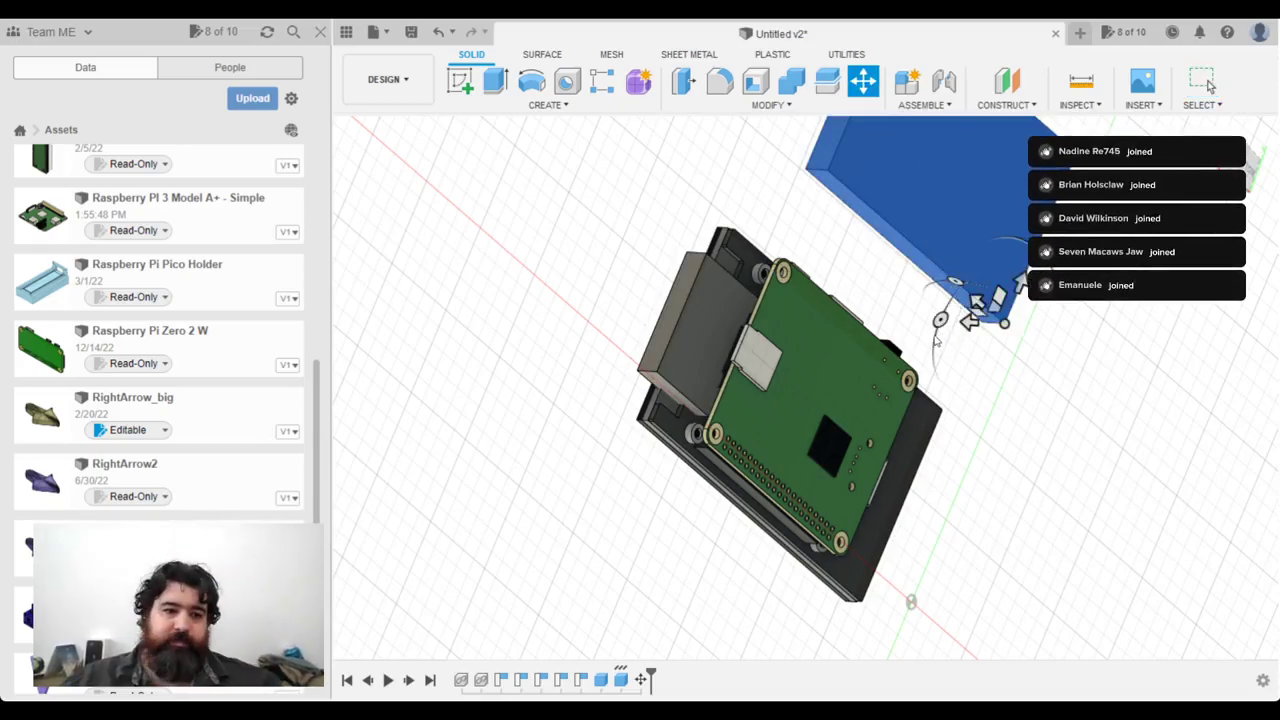
shift+middle_drag(934, 243, 980, 300)
drag(932, 192, 920, 482)
key(Return)
shift+middle_drag(920, 482, 876, 585)
key(m)
scroll(813, 501, up, 5)
key(Escape)
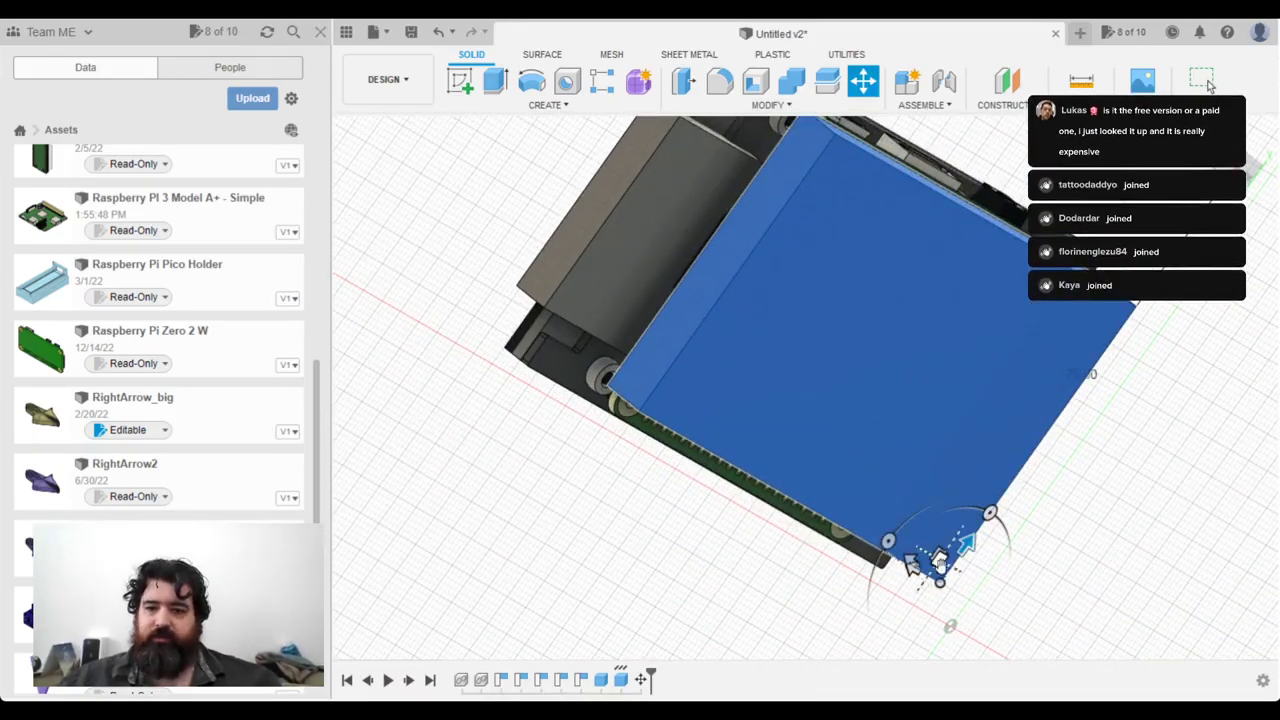
Step: Slide the larger box lengthwise to clear the microSD slot, keeping it just behind the board, and finish the move
shift+middle_drag(925, 480, 890, 418)
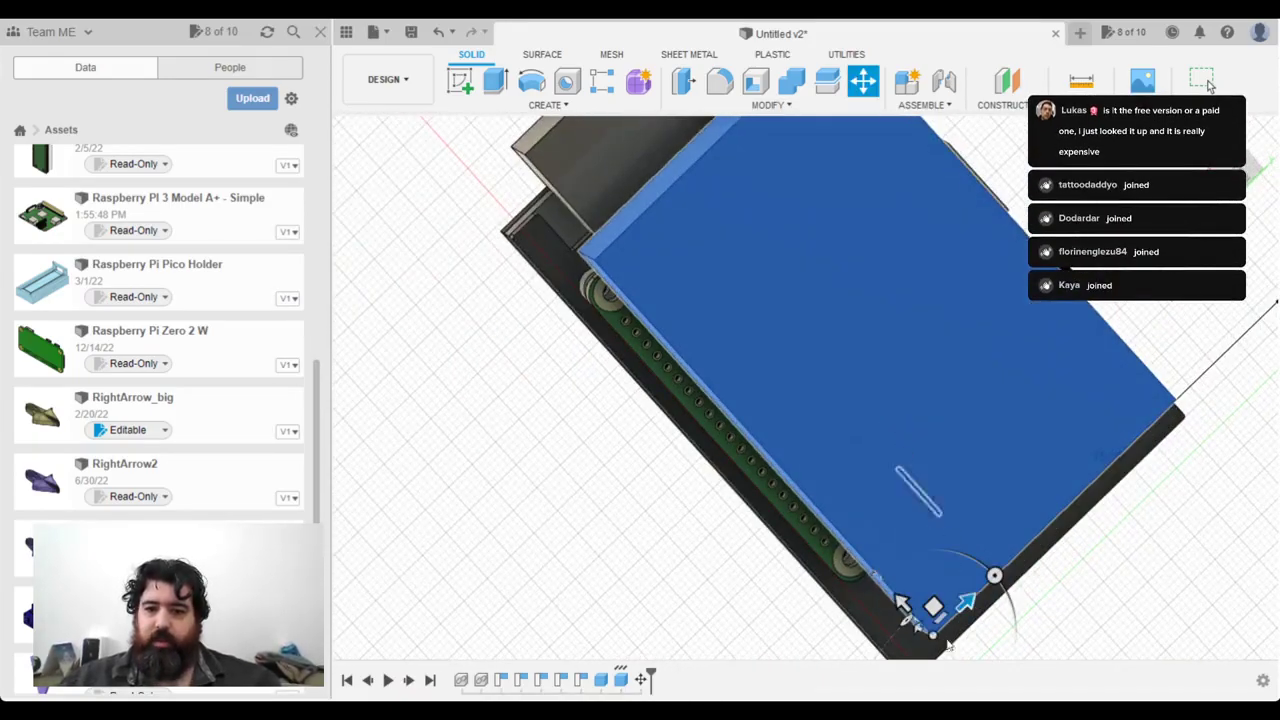
shift+middle_drag(908, 612, 940, 643)
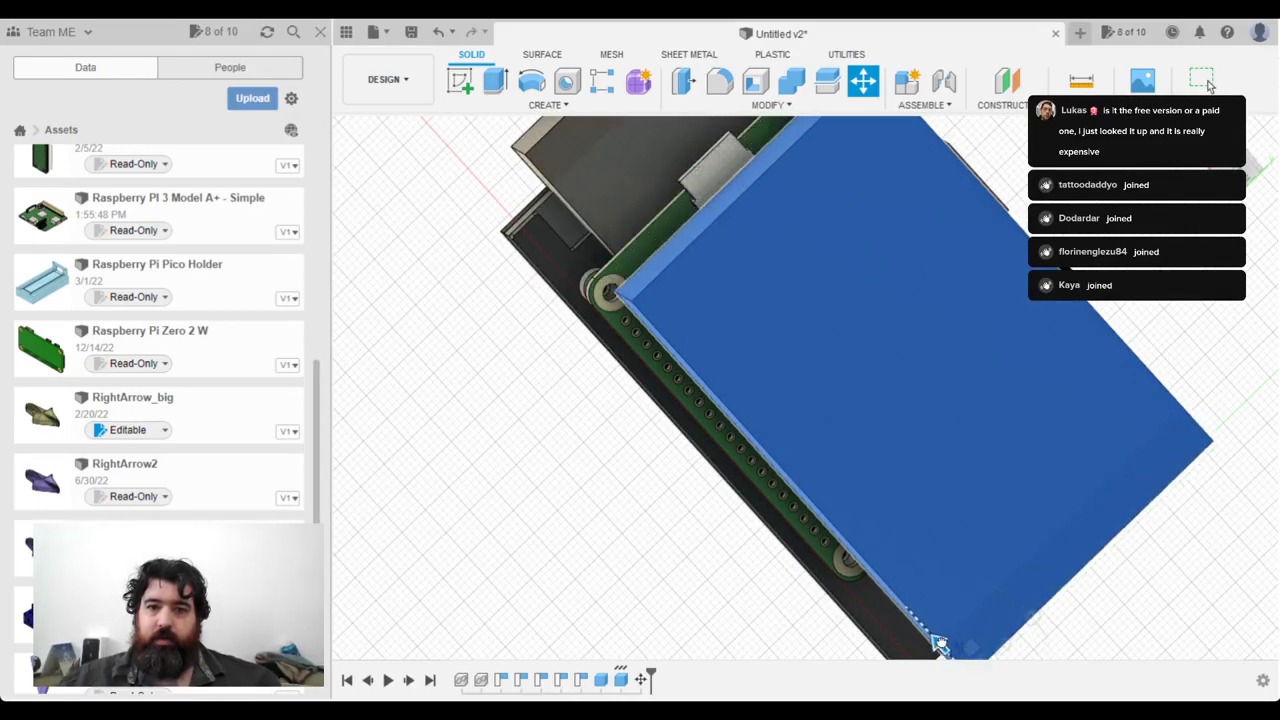
shift+middle_drag(793, 322, 737, 370)
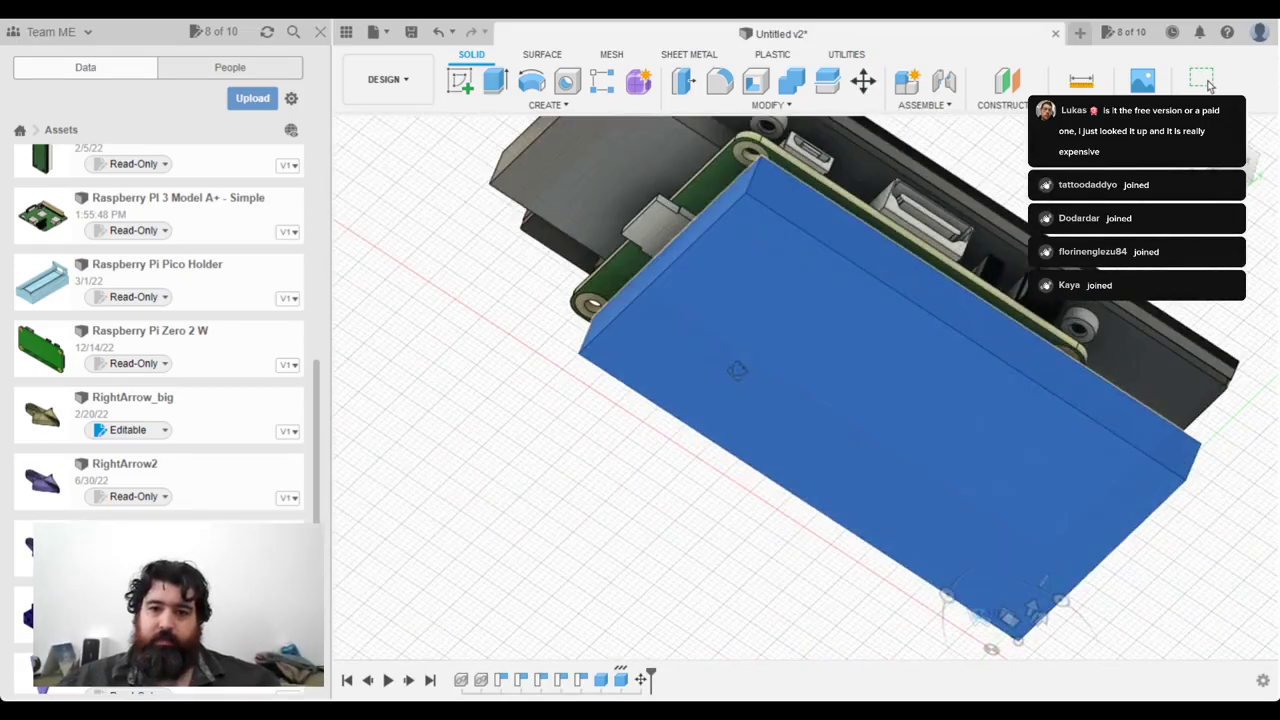
middle_drag(882, 427, 662, 354)
shift+middle_drag(741, 380, 785, 313)
scroll(676, 280, down, 5)
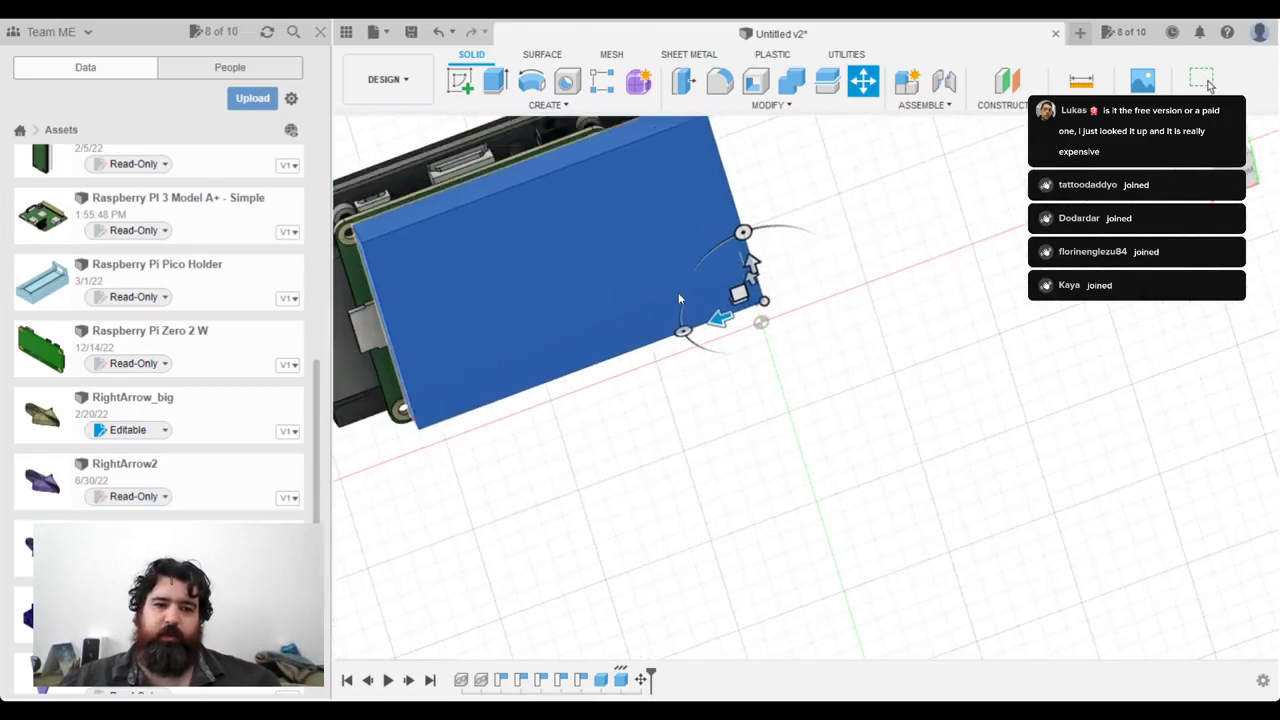
shift+middle_drag(678, 292, 873, 313)
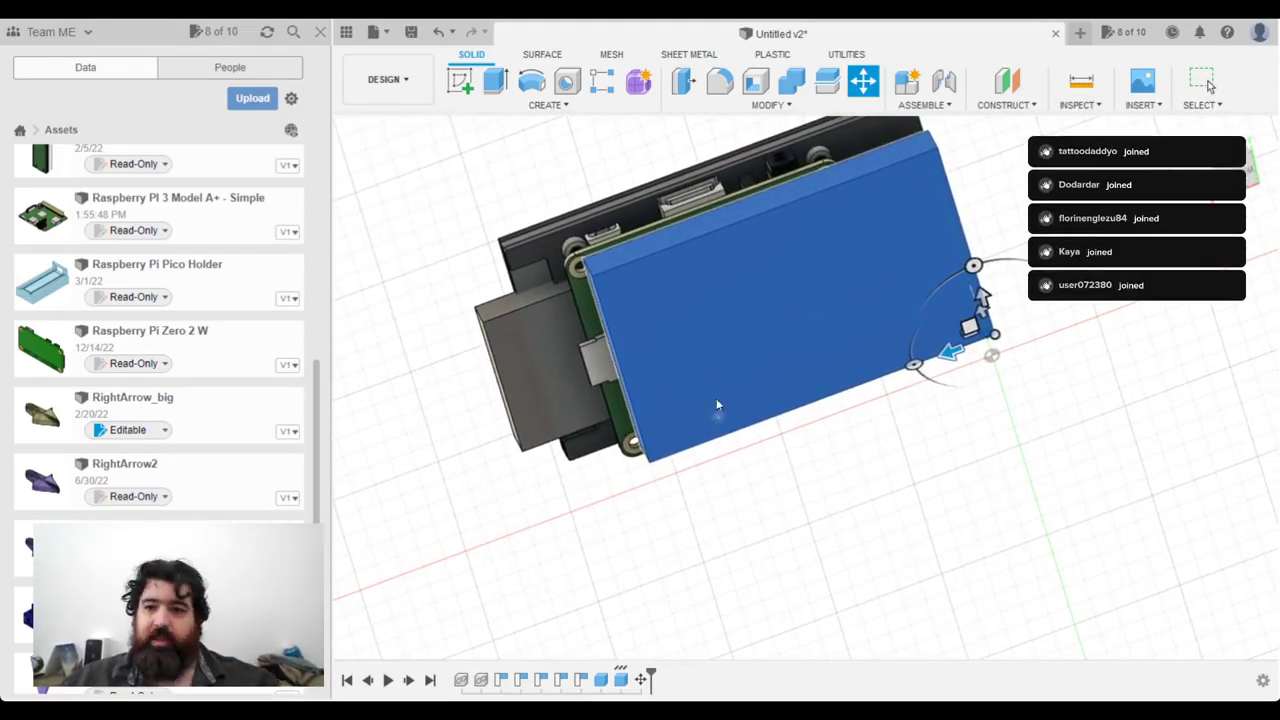
key(Escape)
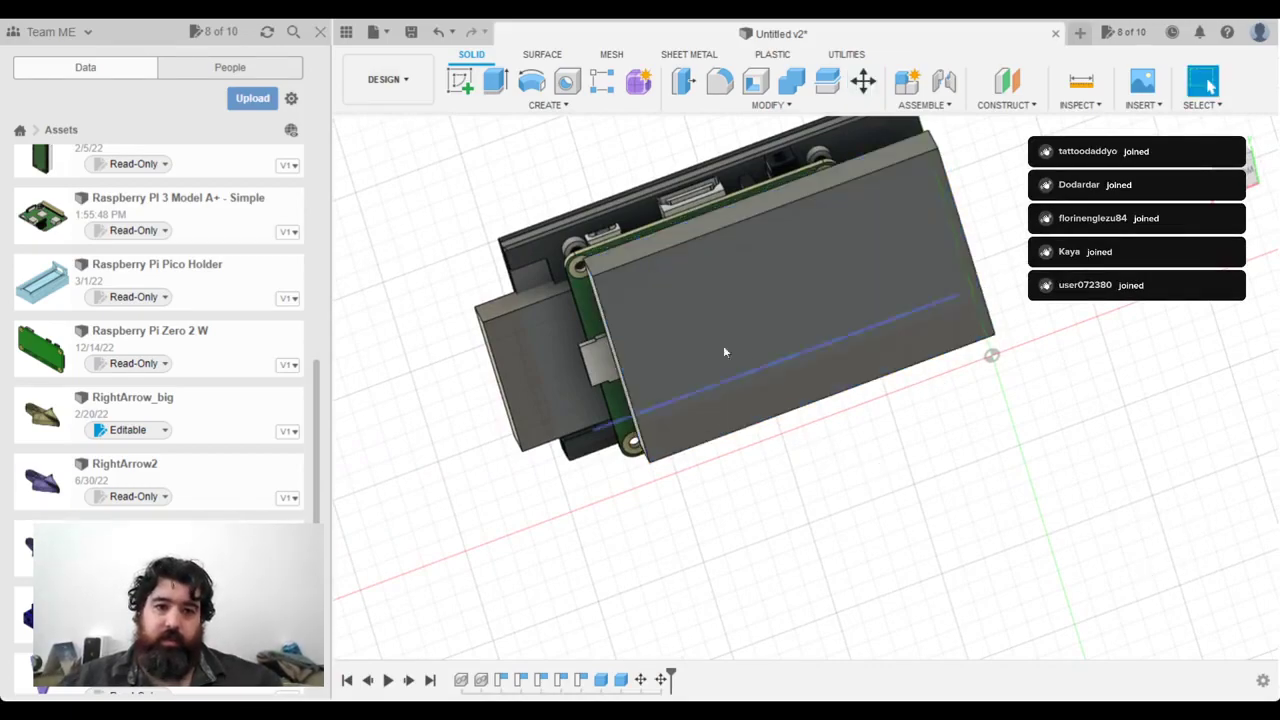
Step: Move the small box 110 mm across to the opposite end of the display, past the larger box
click(476, 257)
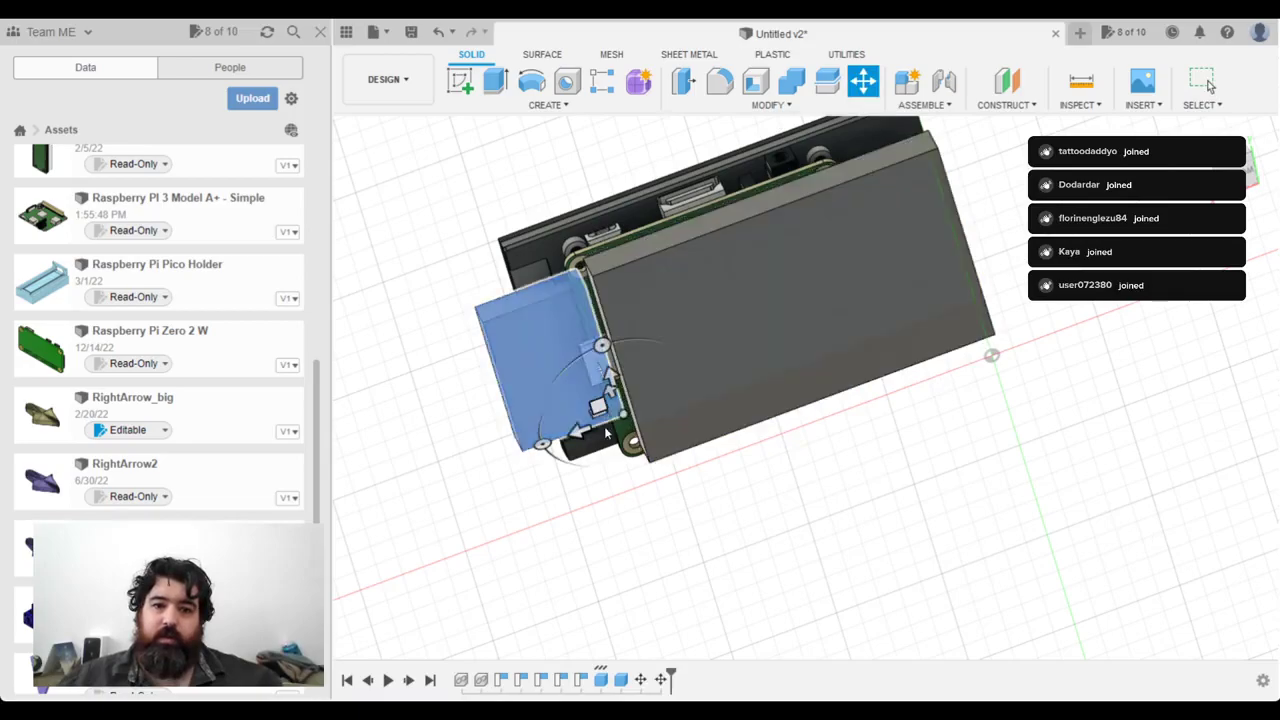
drag(634, 425, 1046, 313)
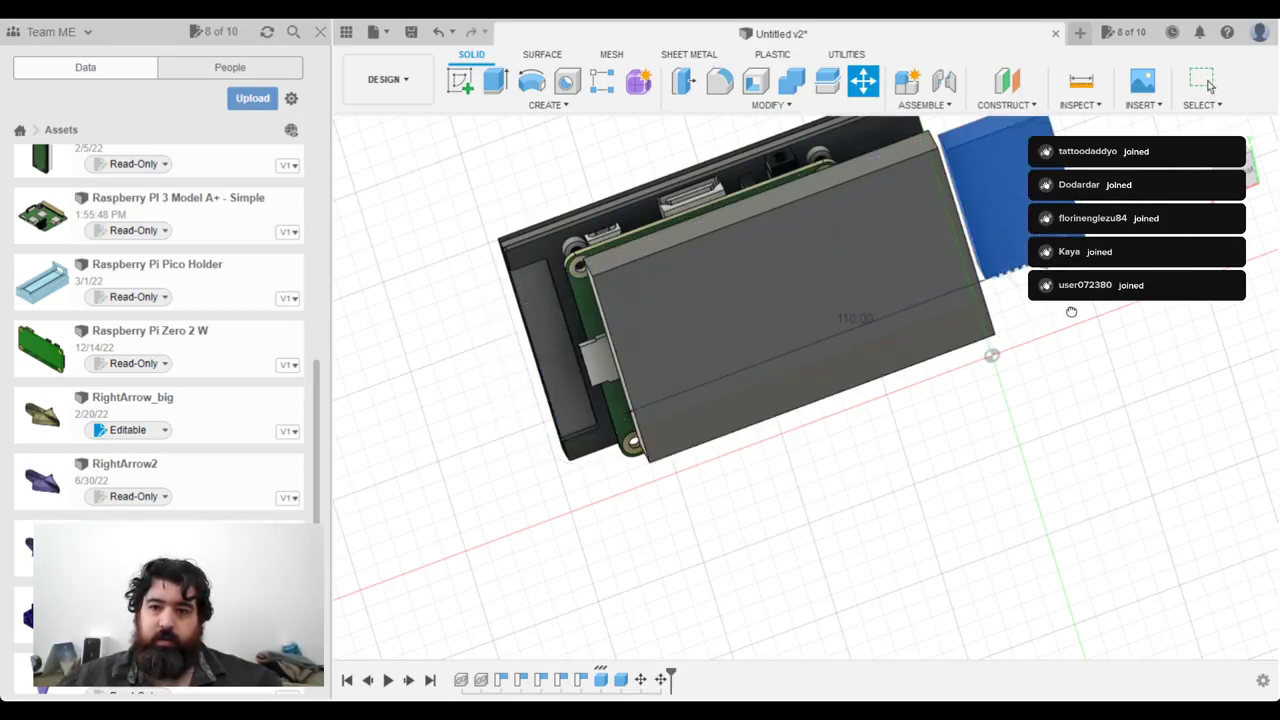
shift+middle_drag(991, 355, 768, 330)
key(m)
key(Escape)
shift+middle_drag(963, 229, 1120, 372)
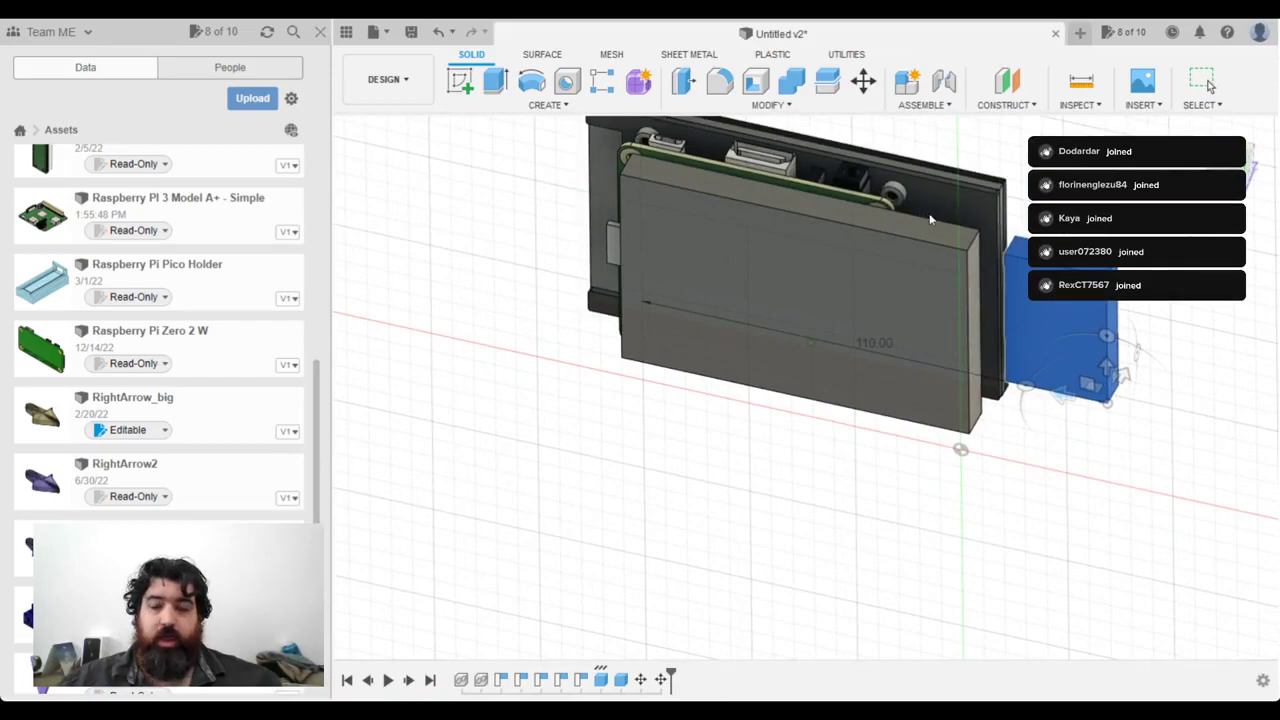
shift+middle_drag(970, 243, 896, 250)
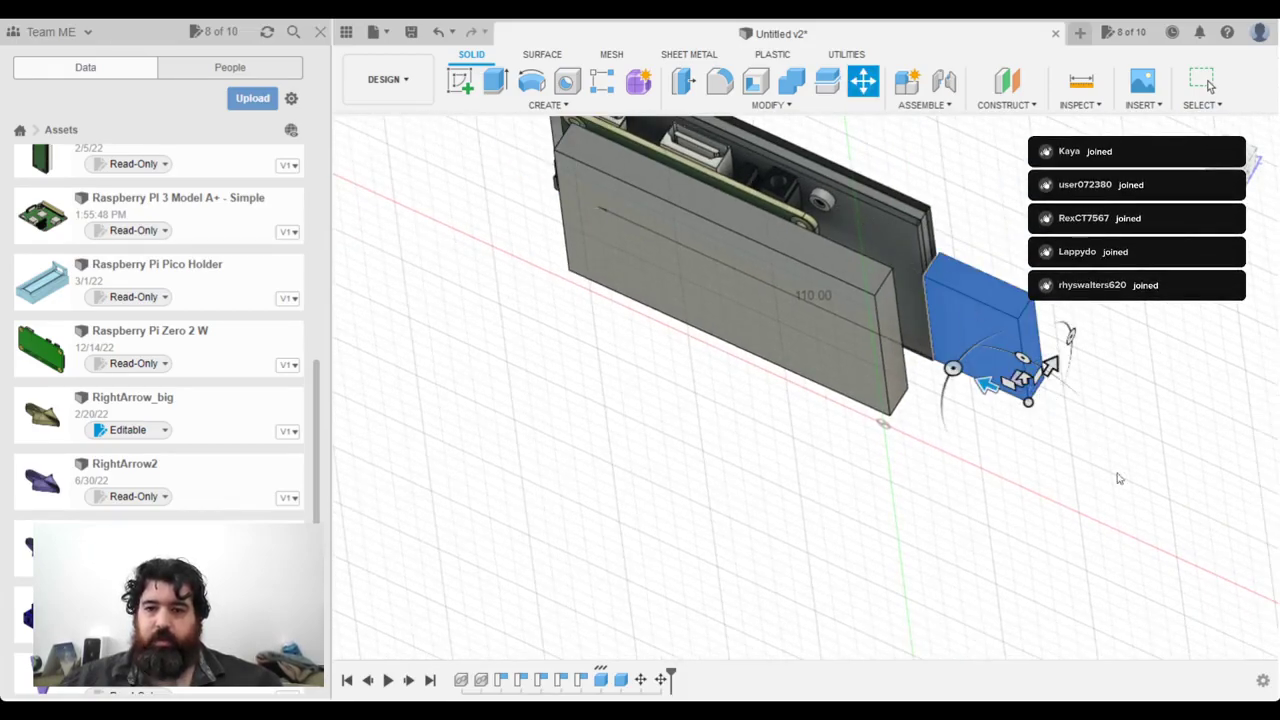
key(Return)
Step: Lower the small box about 15 mm to the larger box's level, slide it away from the larger box, and finish the move
shift+middle_drag(998, 400, 991, 438)
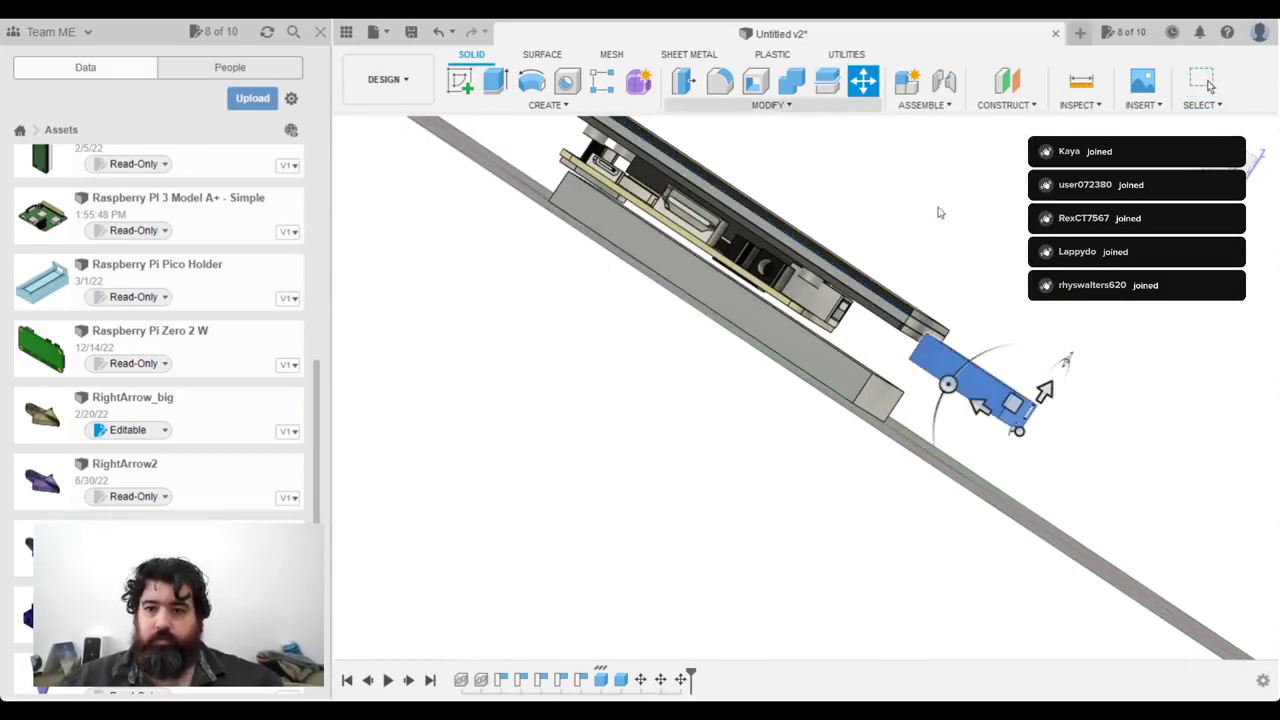
drag(1043, 392, 1017, 430)
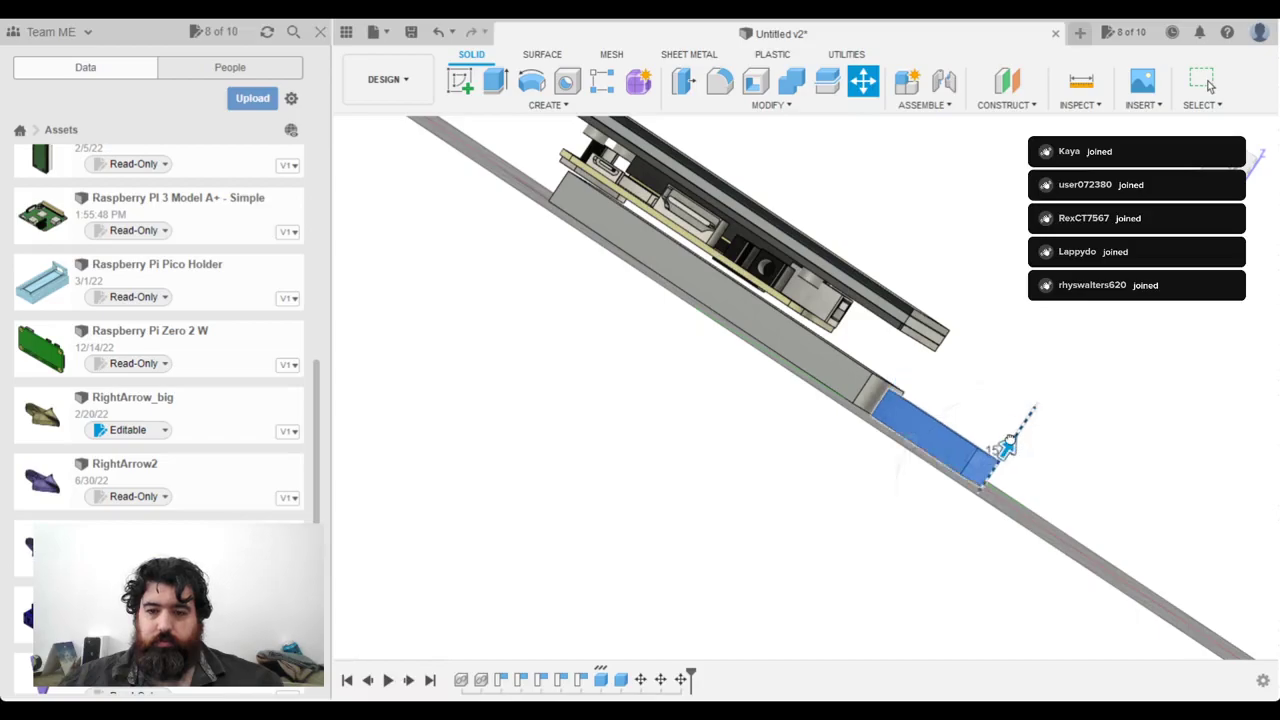
shift+middle_drag(982, 290, 903, 290)
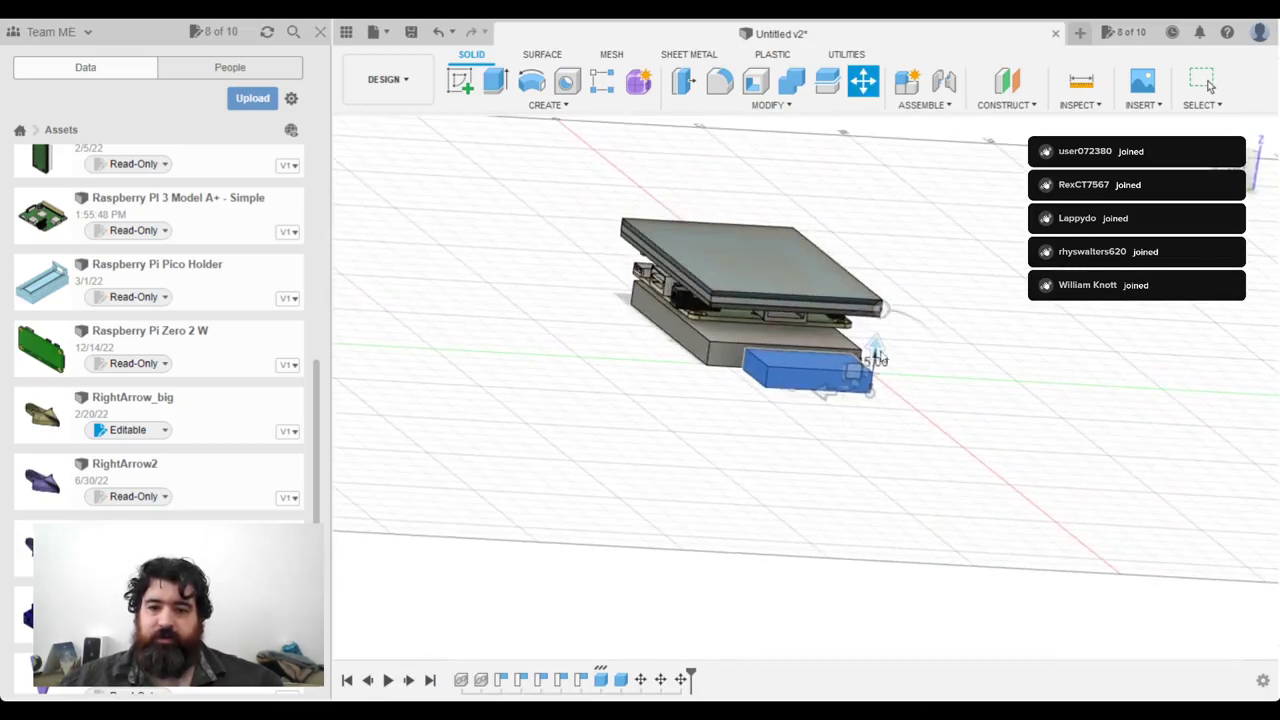
drag(792, 388, 861, 410)
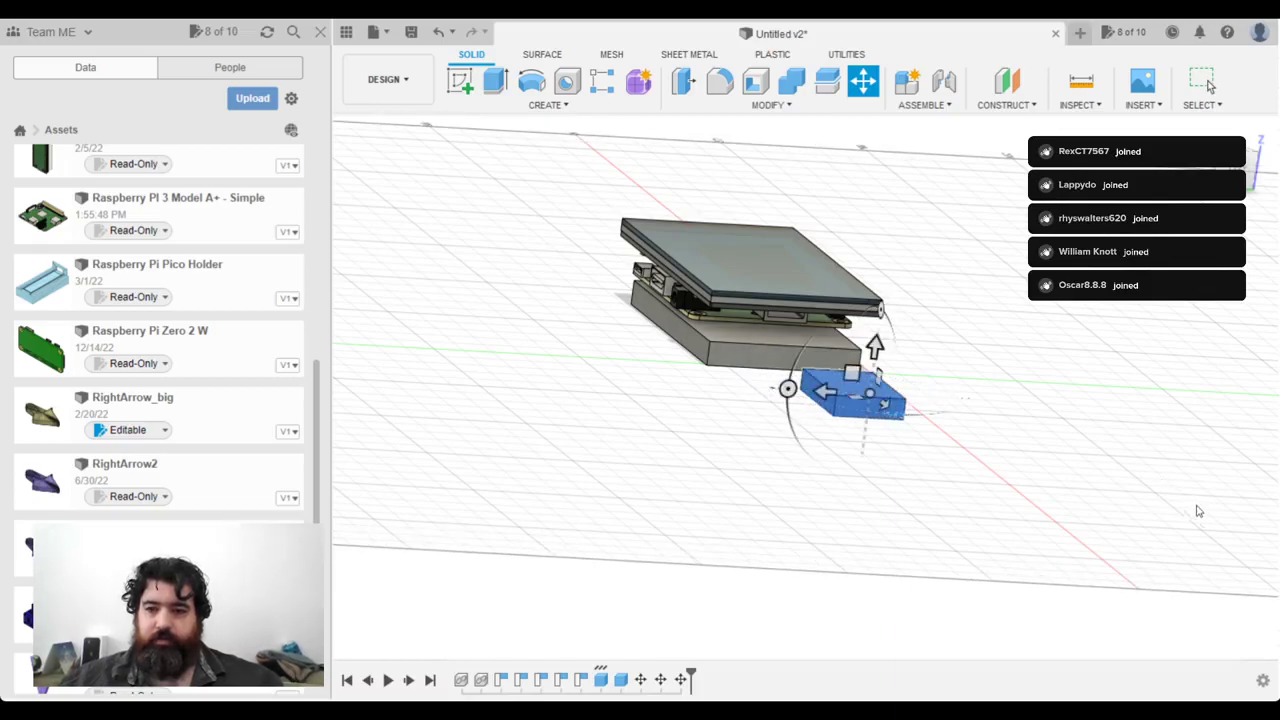
key(Return)
Step: Start another move of the small box and raise it 9 mm to the top of the larger box, under the display
shift+middle_drag(897, 486, 881, 351)
scroll(957, 309, up, 5)
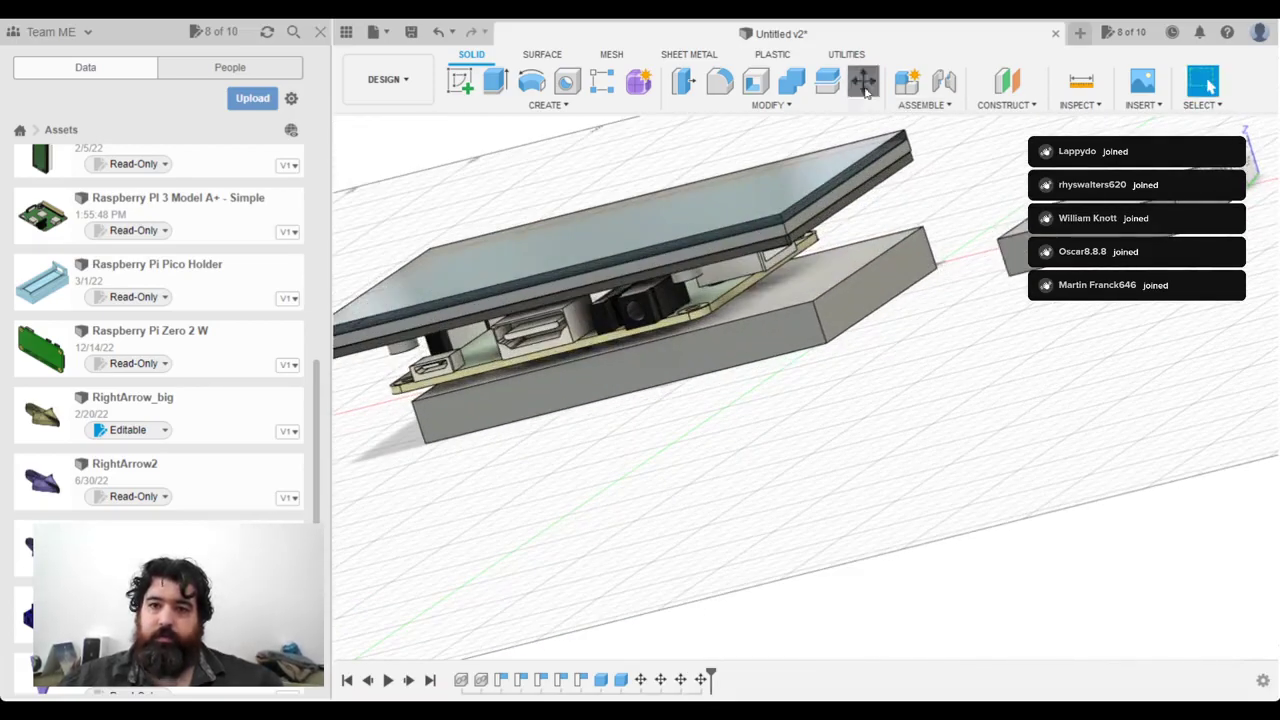
key(Escape)
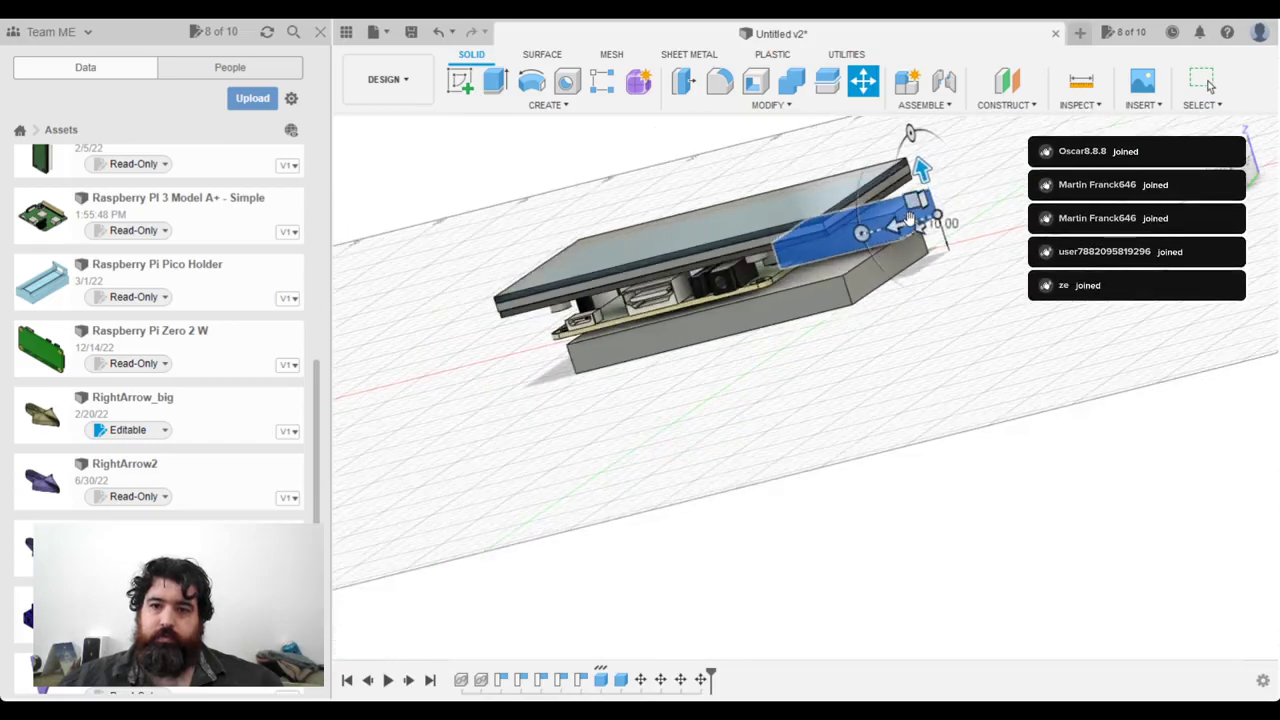
scroll(918, 235, up, 5)
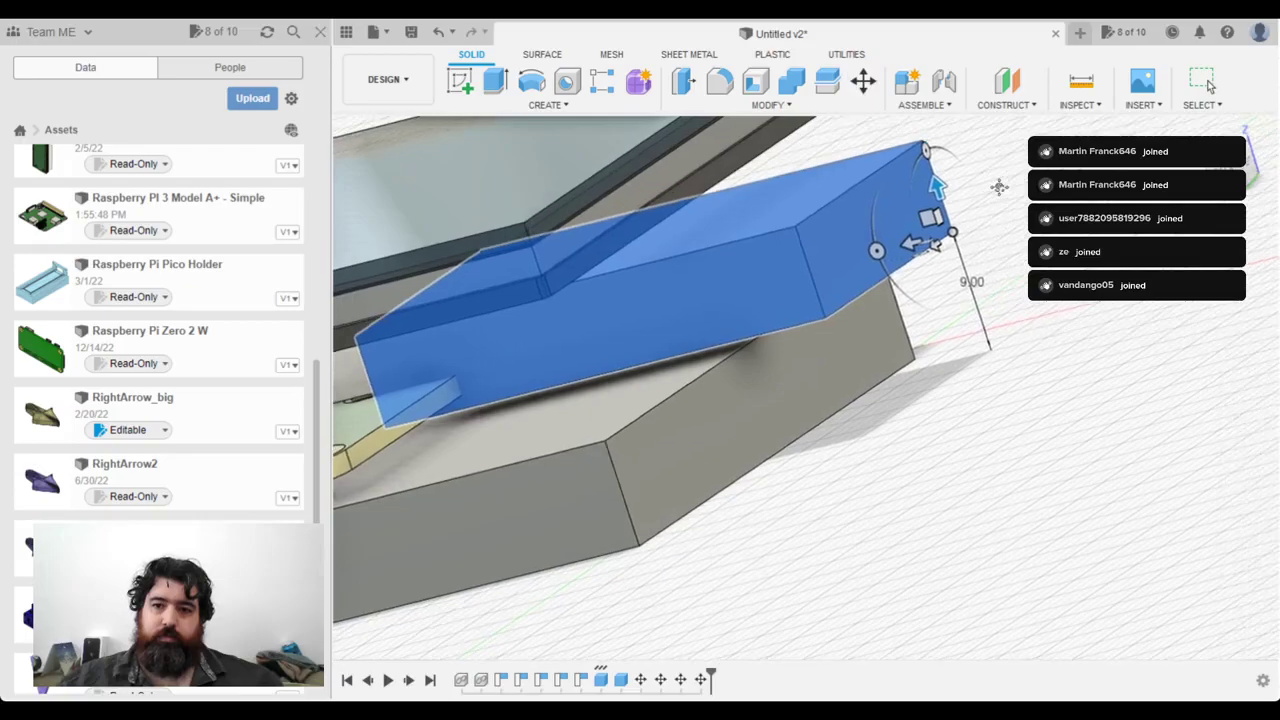
shift+middle_drag(929, 191, 951, 189)
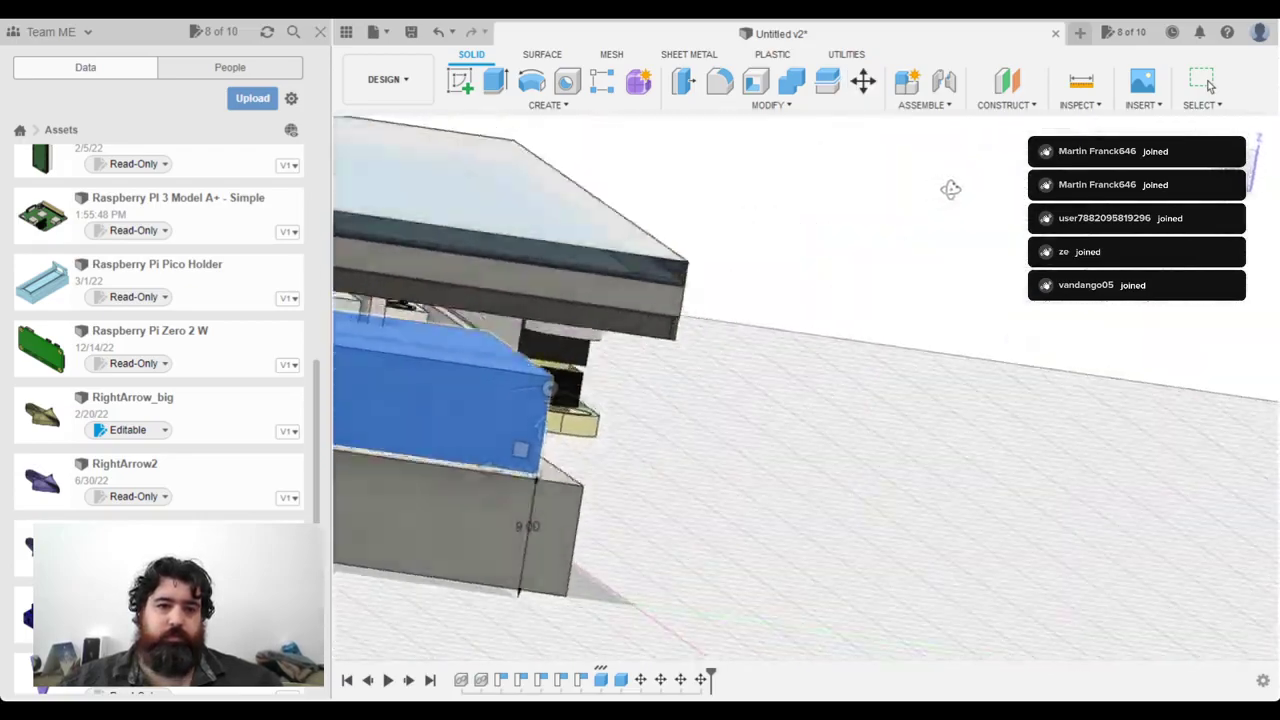
middle_drag(826, 400, 1130, 377)
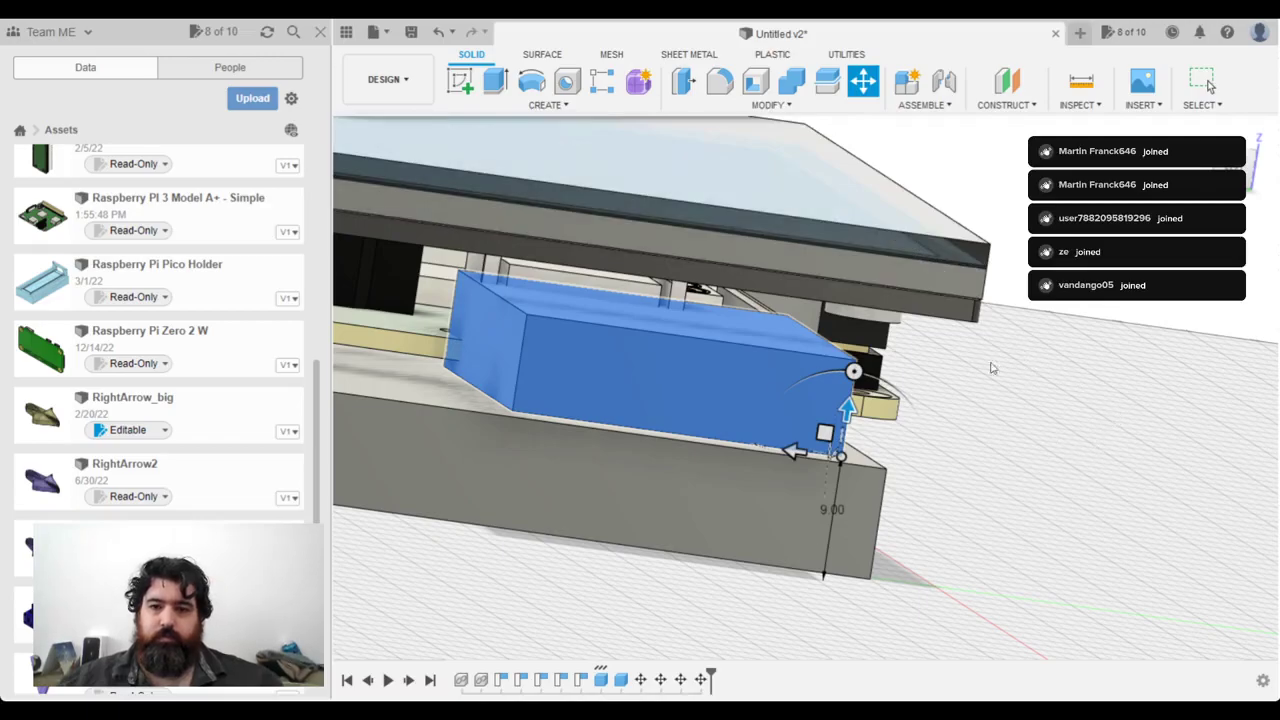
Step: Slide the small box 27 mm along the board's end, past the USB port toward the audio jack side, and raise it slightly
drag(793, 452, 470, 453)
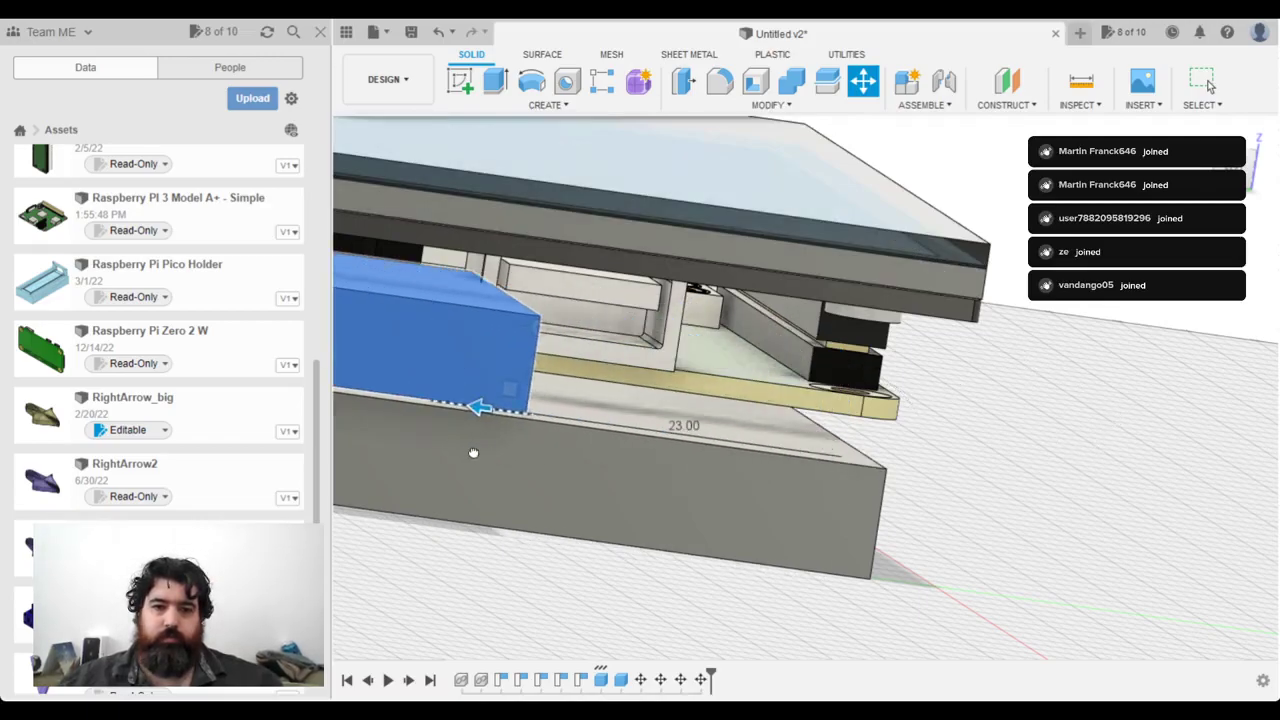
shift+middle_drag(459, 448, 796, 451)
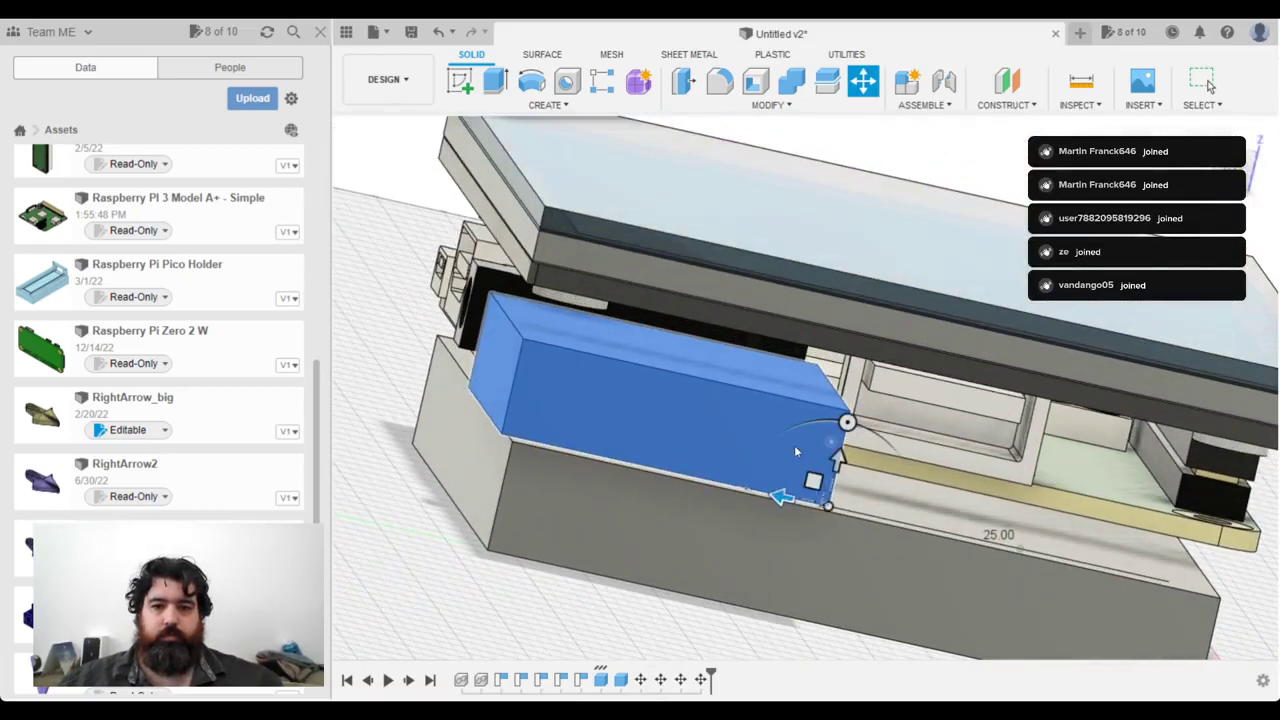
drag(782, 498, 757, 493)
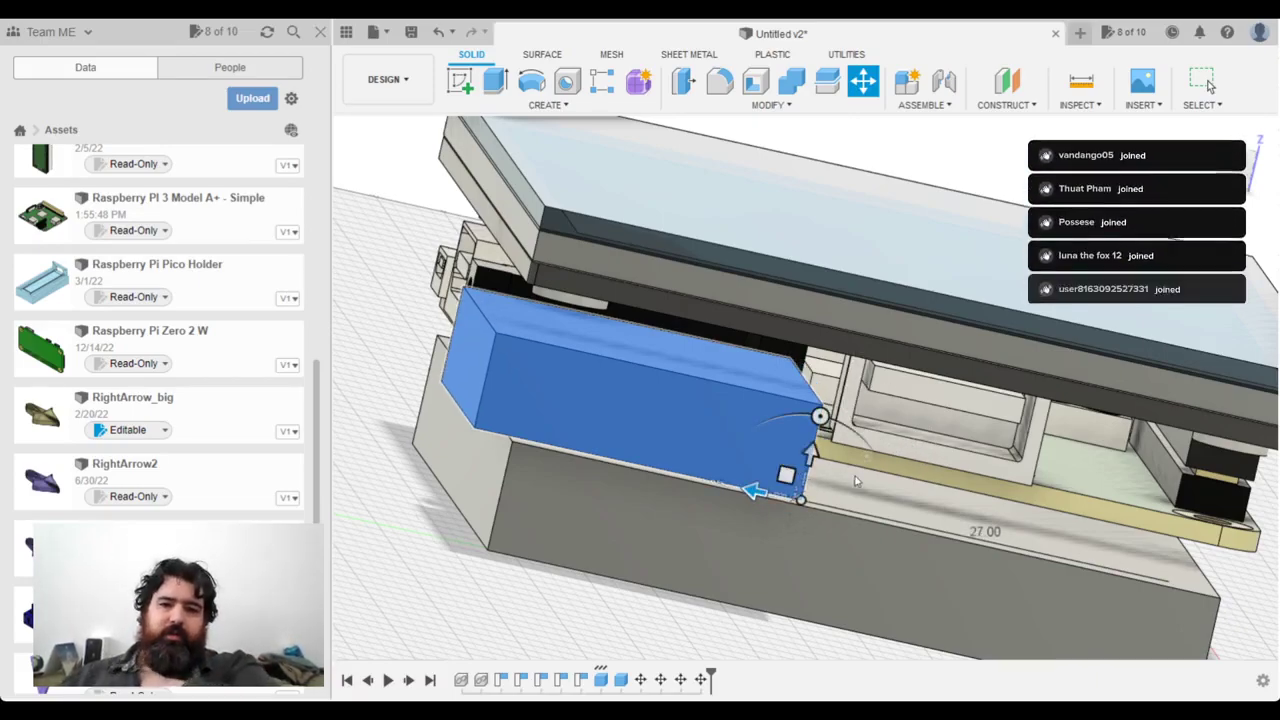
drag(811, 452, 813, 440)
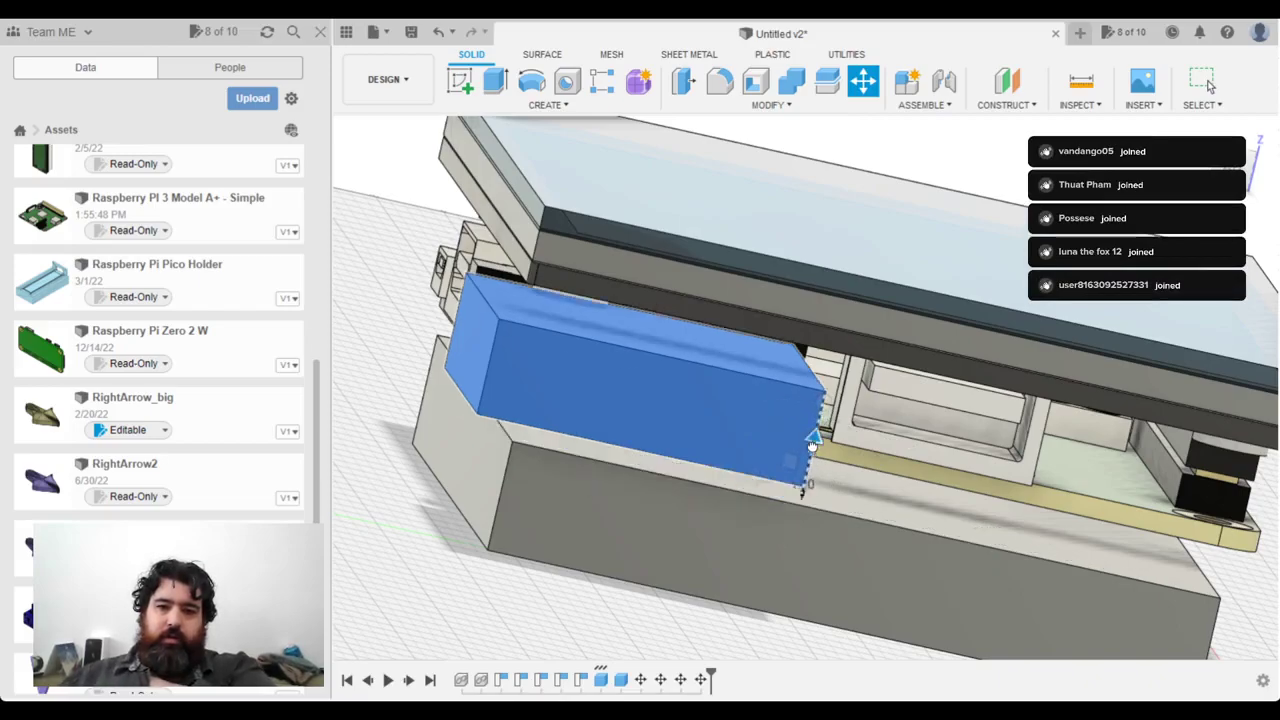
key(Return)
Step: Slide the small box outward from the audio jack along the display's long edge, and shift it 2 mm farther from the USB port
mouse_move(757, 472)
shift+middle_down()
mouse_move(718, 408)
mouse_move(717, 473)
mouse_move(776, 476)
mouse_move(803, 450)
mouse_move(745, 457)
shift+middle_up()
key(m)
key(Return)
key(m)
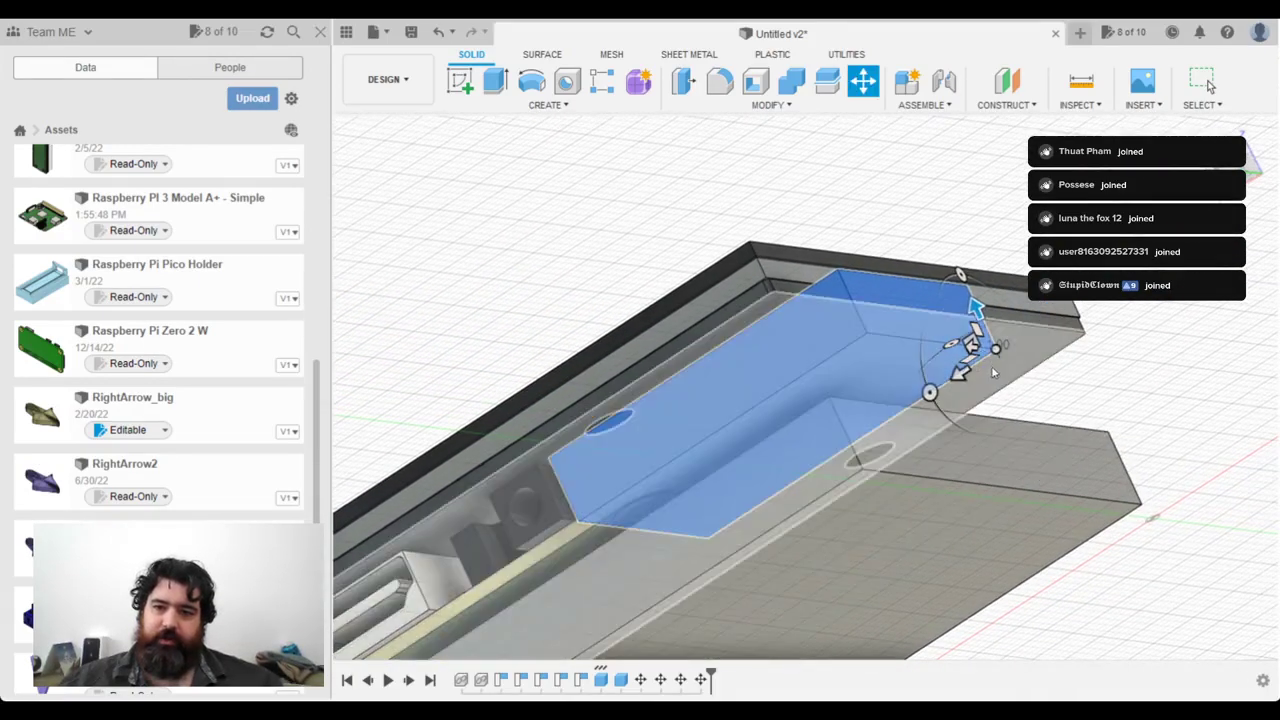
drag(961, 380, 1028, 340)
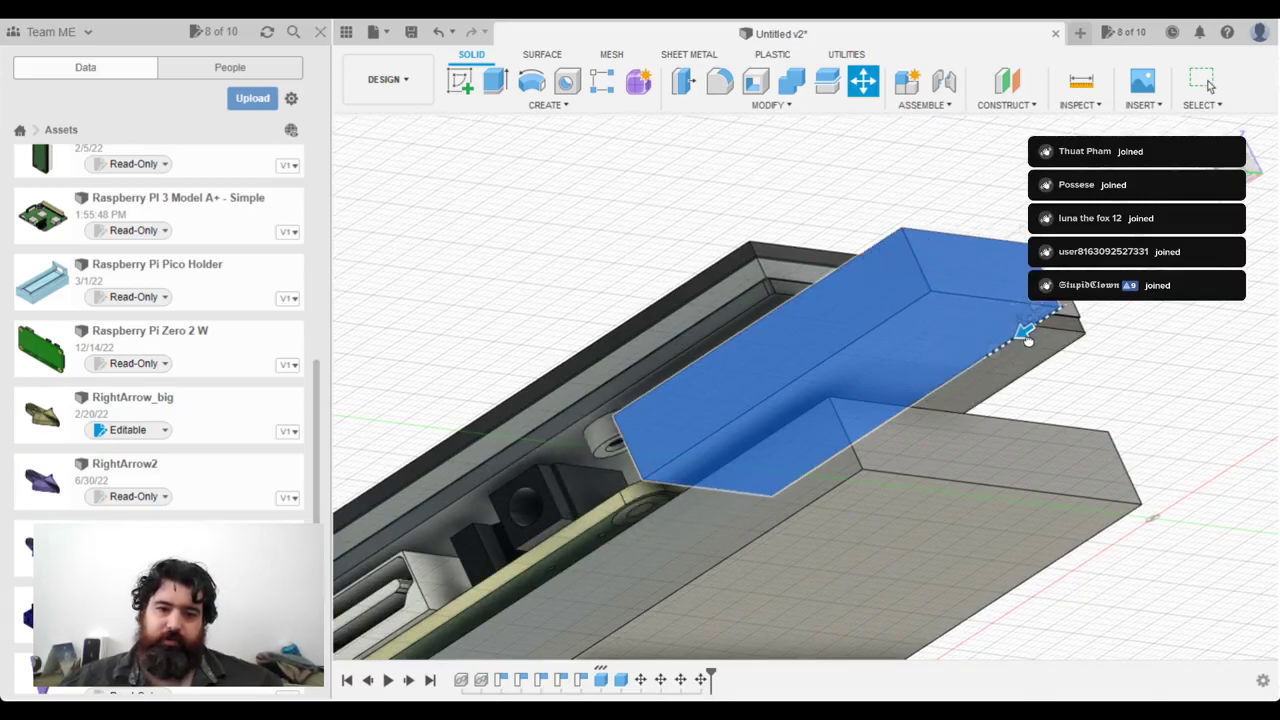
shift+middle_drag(826, 363, 780, 532)
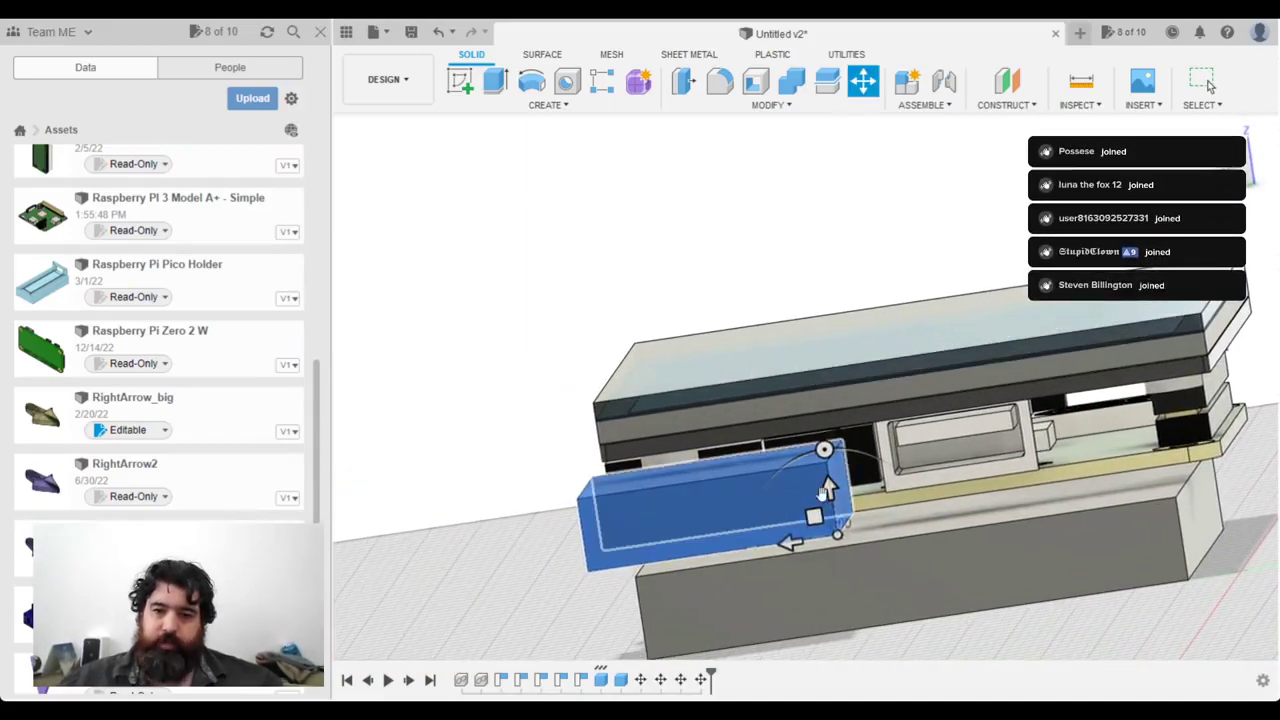
drag(790, 540, 772, 546)
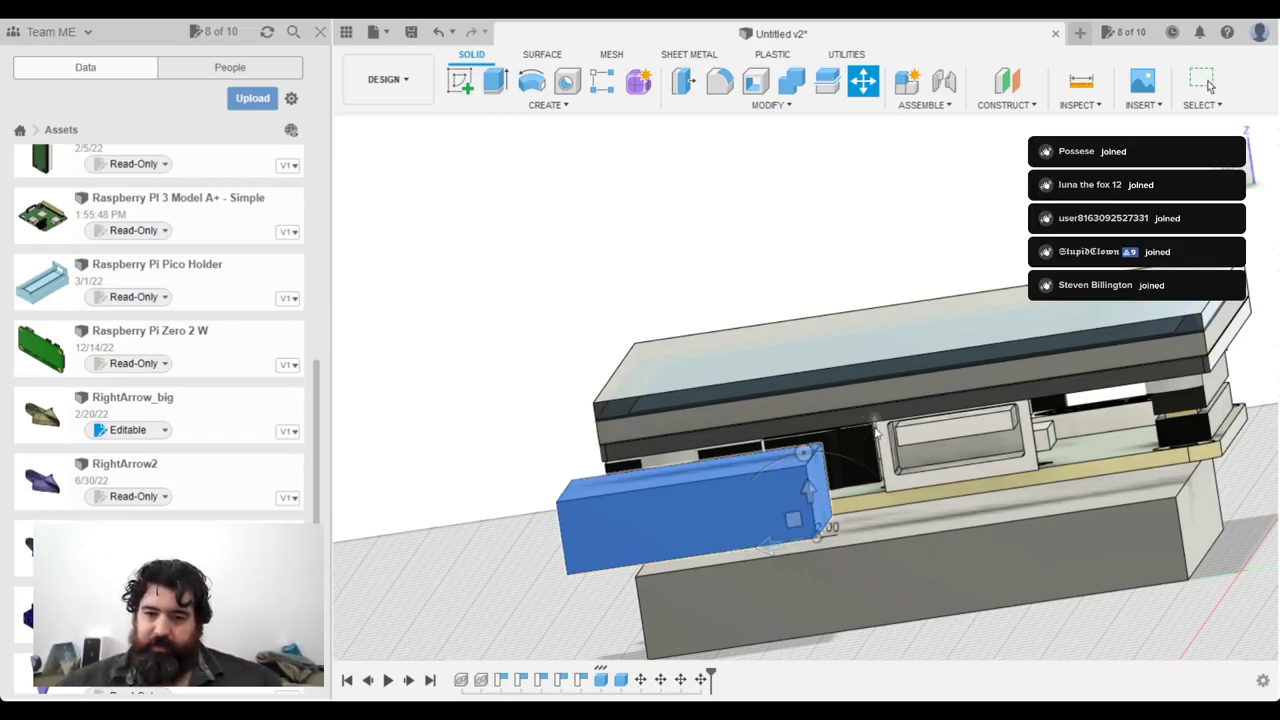
shift+middle_drag(888, 455, 830, 455)
Step: Inspect the small box's fit beside the audio jack and USB port from above, below and the sides, and finish the move
key(m)
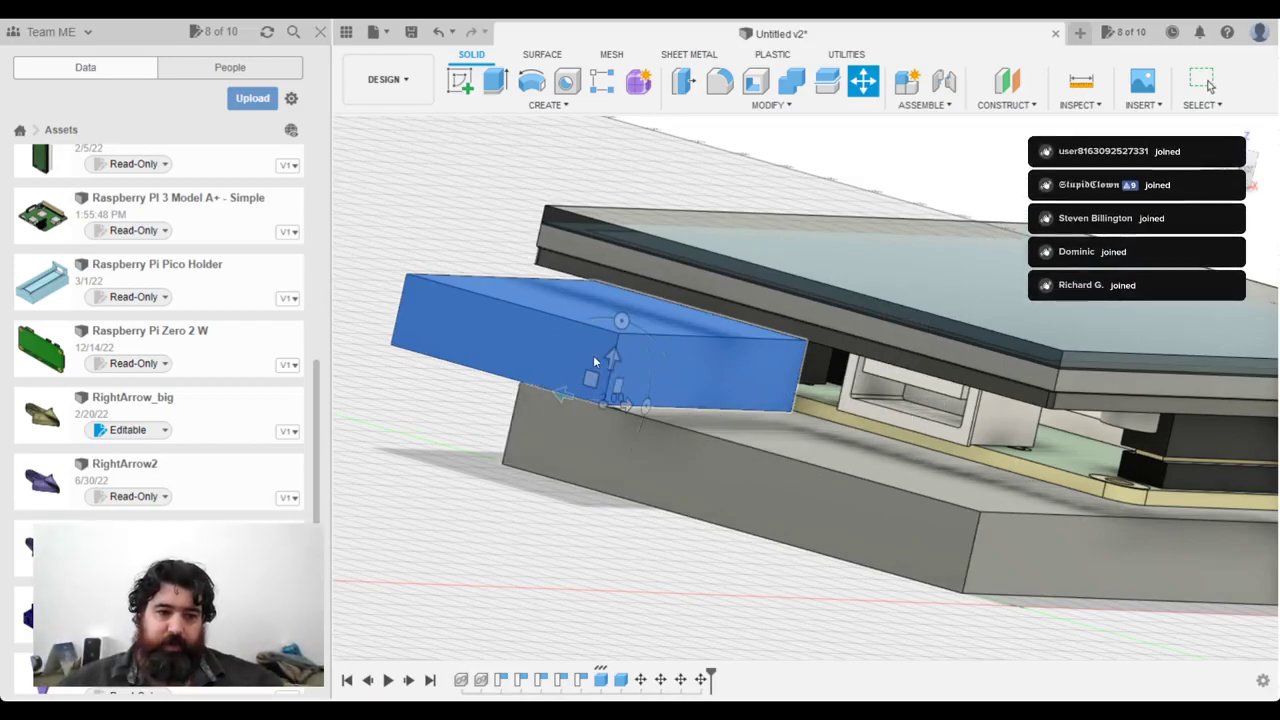
key(Escape)
shift+middle_drag(564, 361, 740, 400)
key(m)
key(Escape)
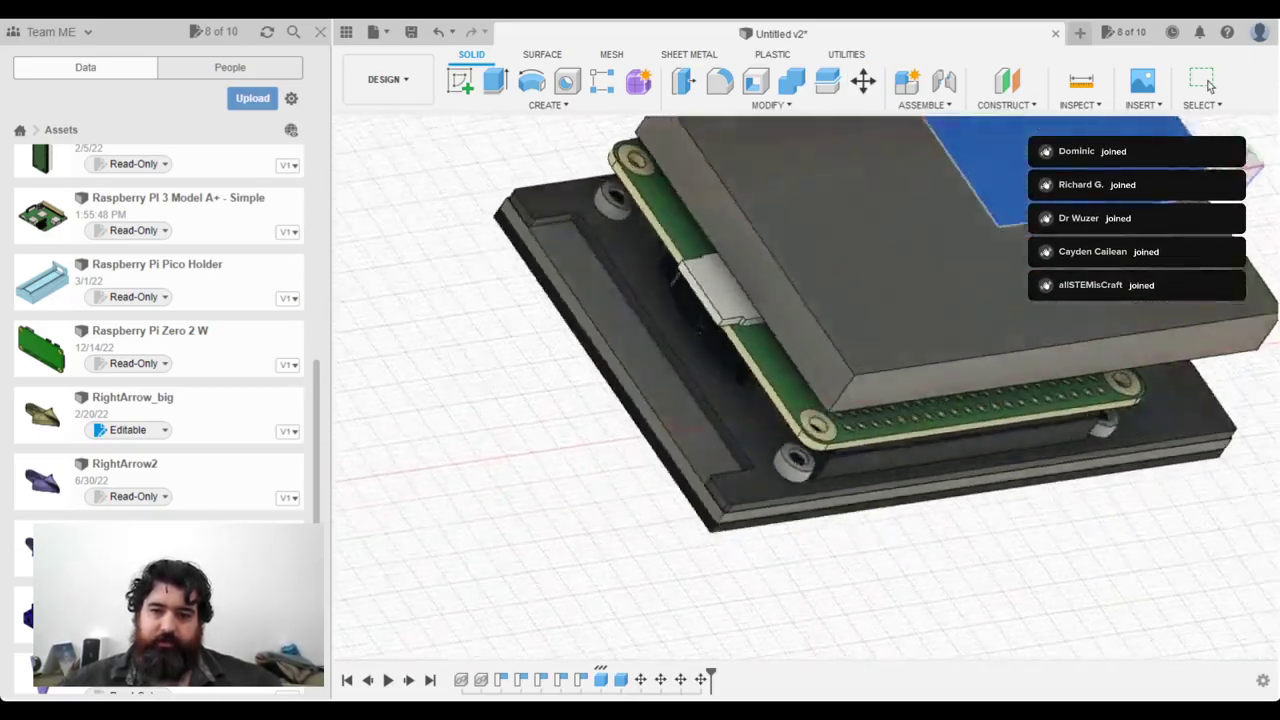
shift+middle_drag(1210, 86, 621, 528)
key(m)
key(Escape)
shift+middle_drag(764, 447, 712, 440)
key(m)
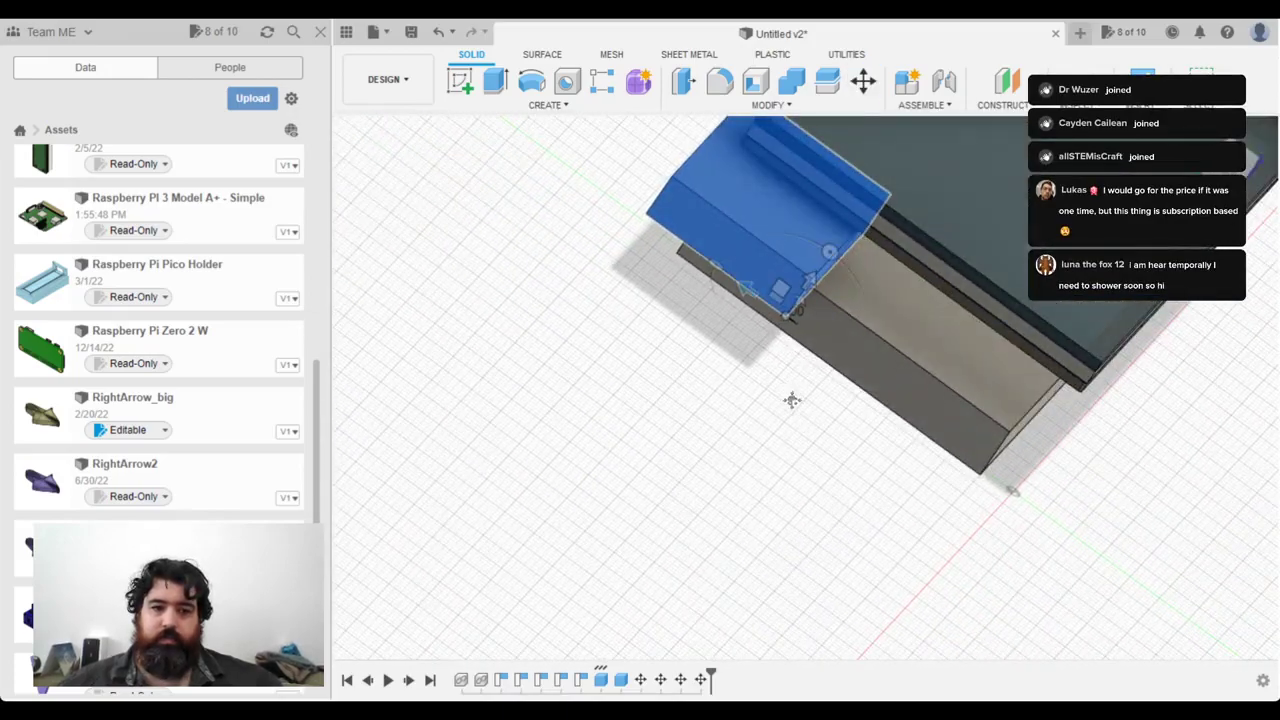
shift+middle_drag(791, 399, 660, 509)
key(m)
shift+middle_drag(740, 468, 926, 333)
key(m)
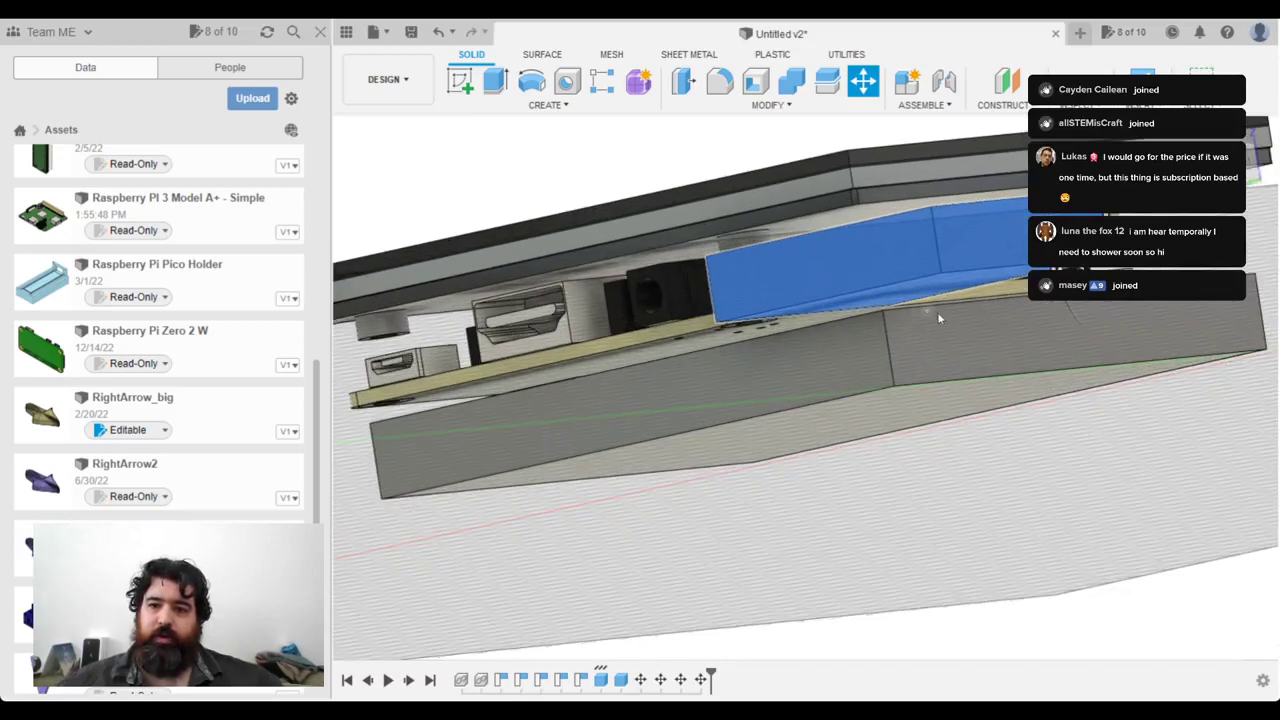
scroll(923, 316, down, 1)
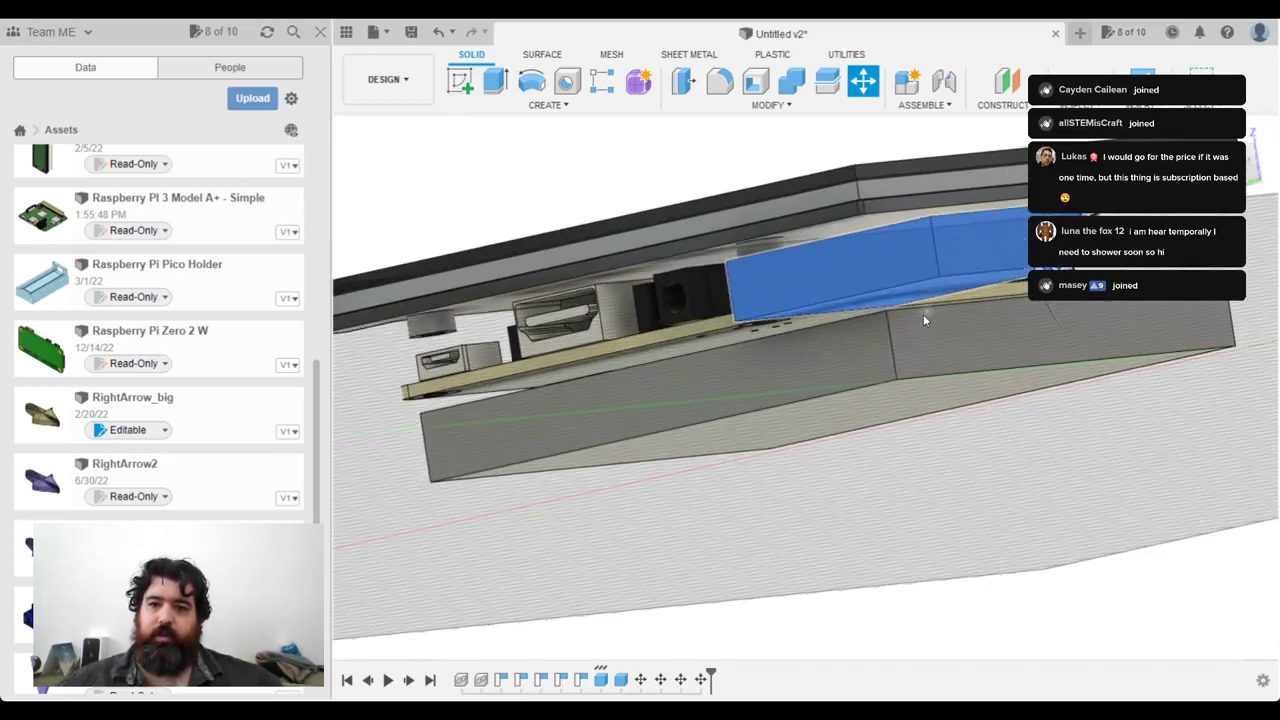
scroll(923, 314, up, 1)
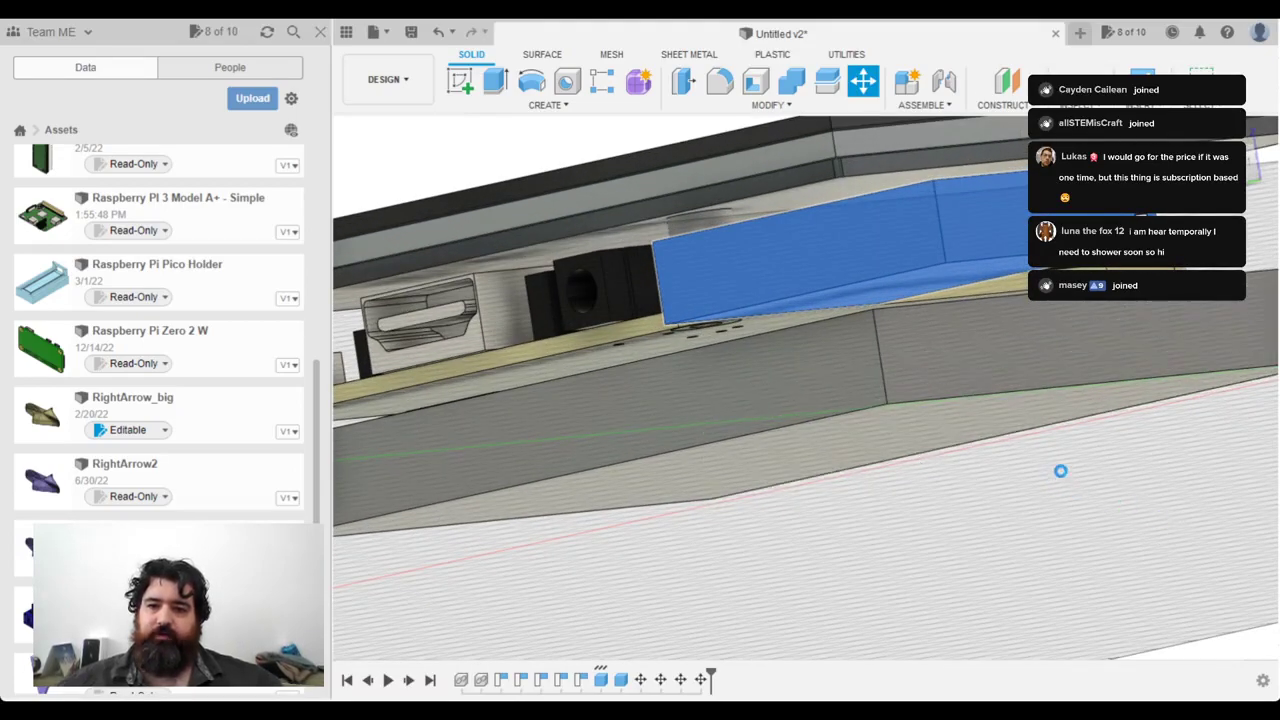
shift+middle_drag(878, 560, 878, 545)
key(Escape)
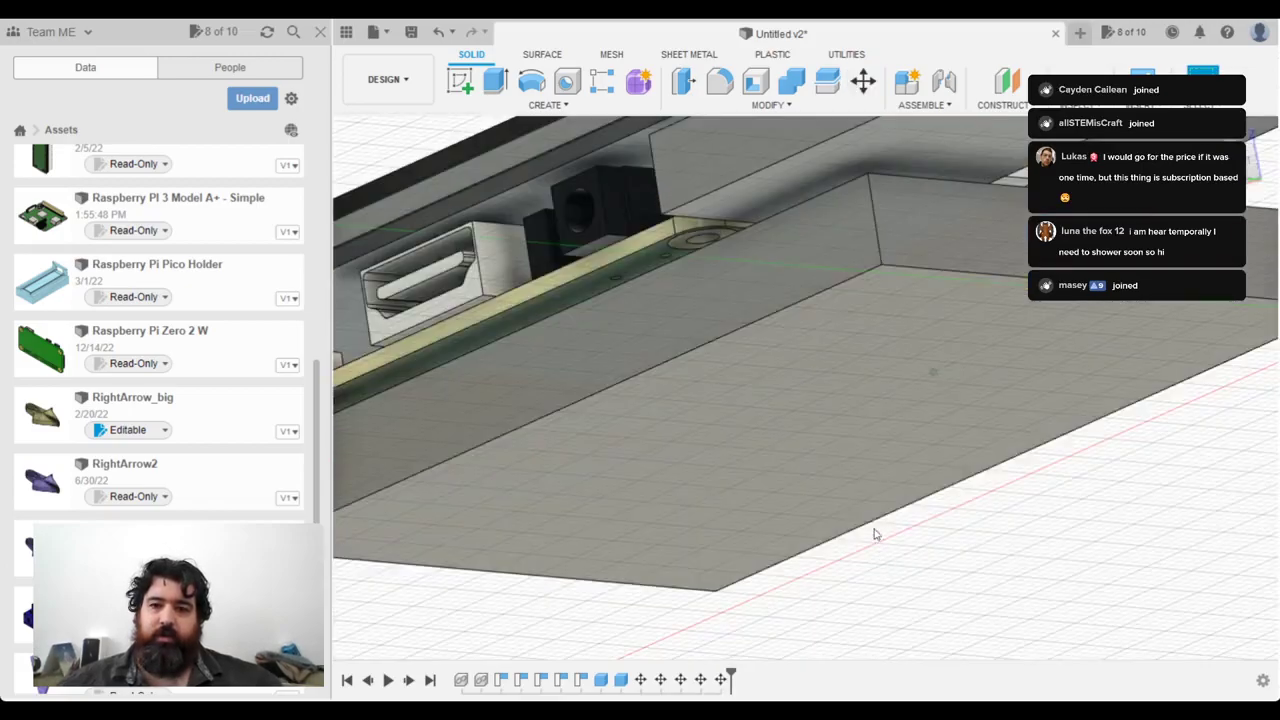
Step: Extrude the underside of the small box 3 mm downward
click(493, 82)
click(883, 150)
drag(900, 176, 895, 195)
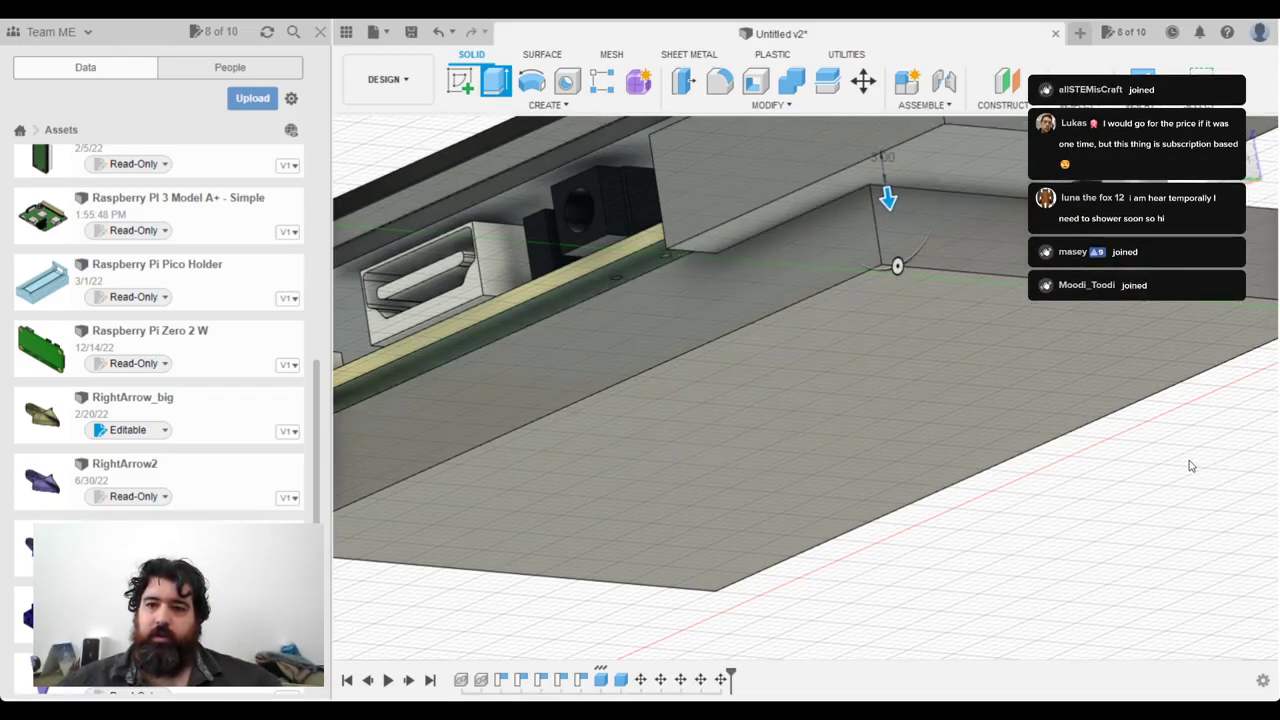
key(Return)
Step: Draw a new box on the Raspberry Pi's underside, at the corner between the microSD slot and the pin header
shift+middle_drag(1051, 509, 932, 509)
mouse_move(940, 428)
shift+middle_down()
mouse_move(852, 451)
mouse_move(840, 470)
mouse_move(1208, 87)
shift+middle_up()
shift+middle_drag(840, 363, 799, 533)
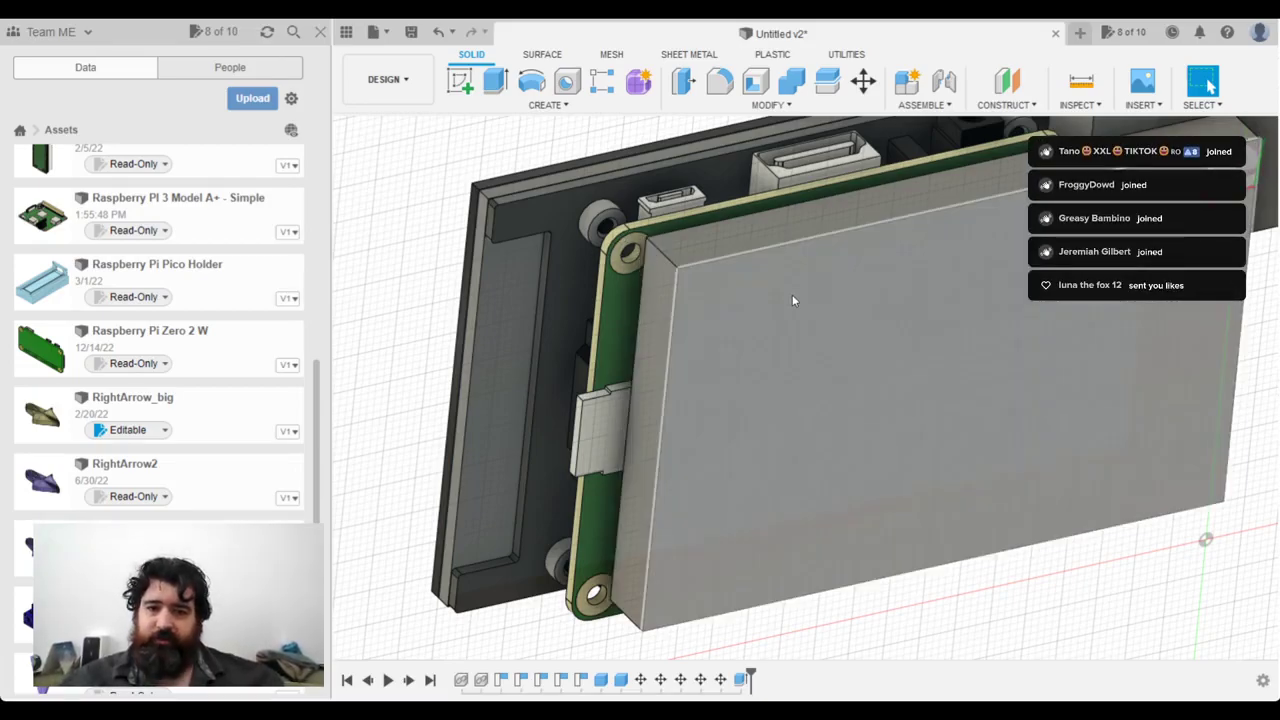
shift+middle_drag(815, 317, 803, 220)
shift+middle_drag(775, 396, 754, 288)
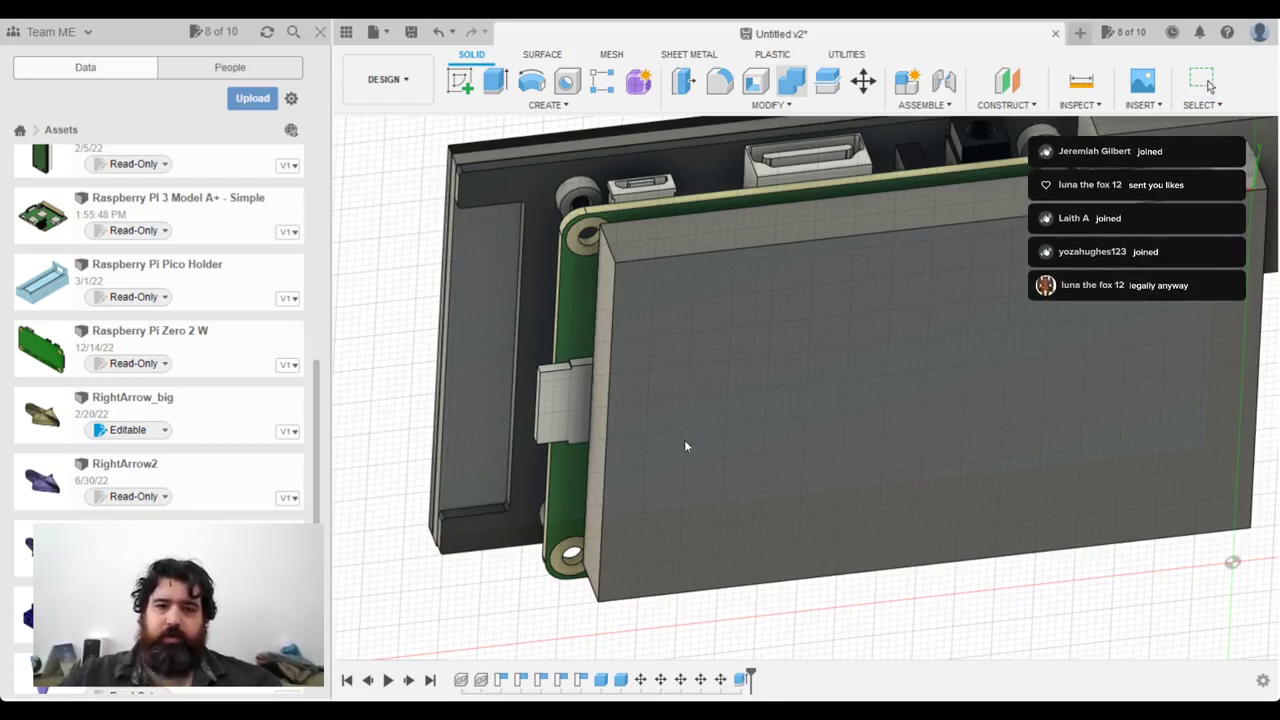
click(547, 107)
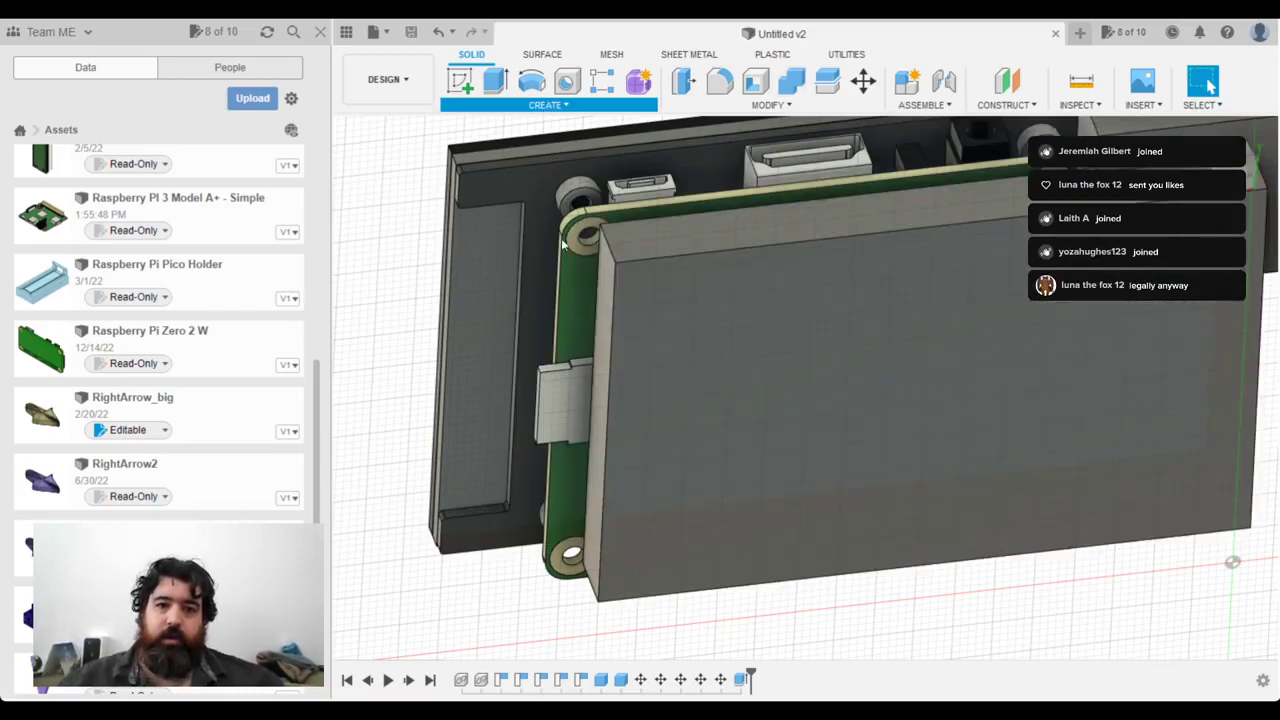
click(525, 375)
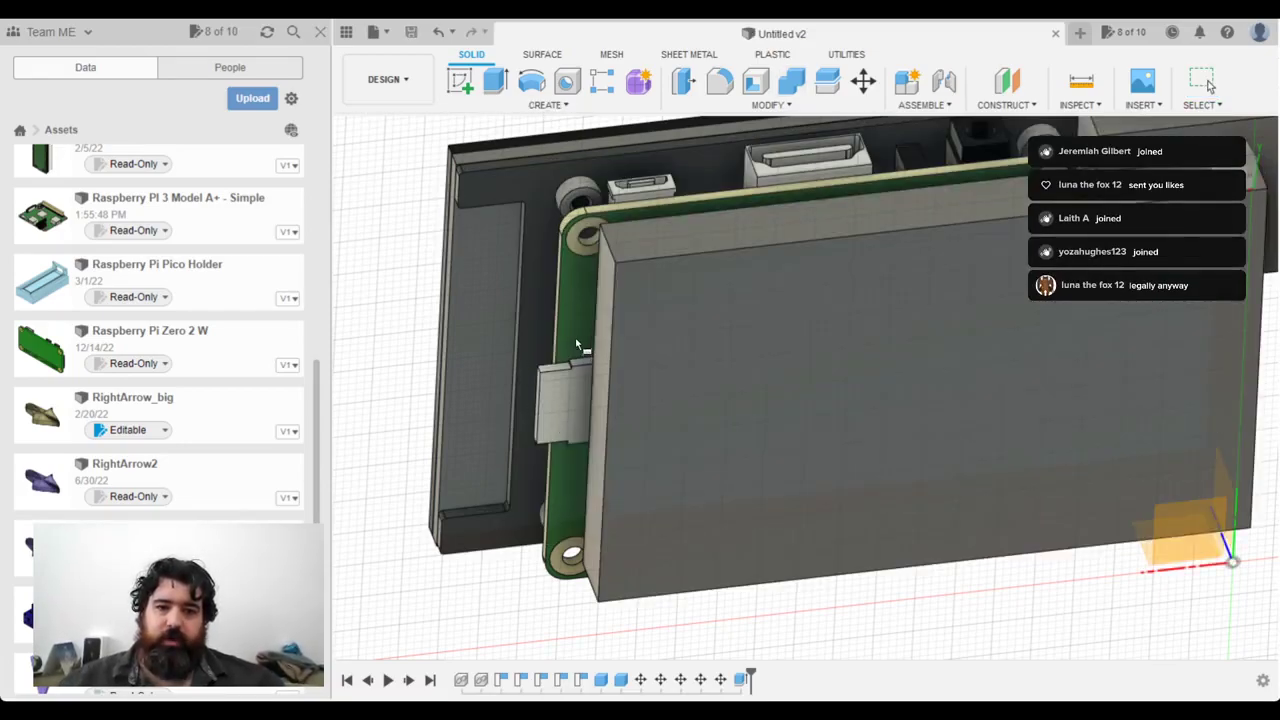
shift+middle_drag(592, 317, 570, 268)
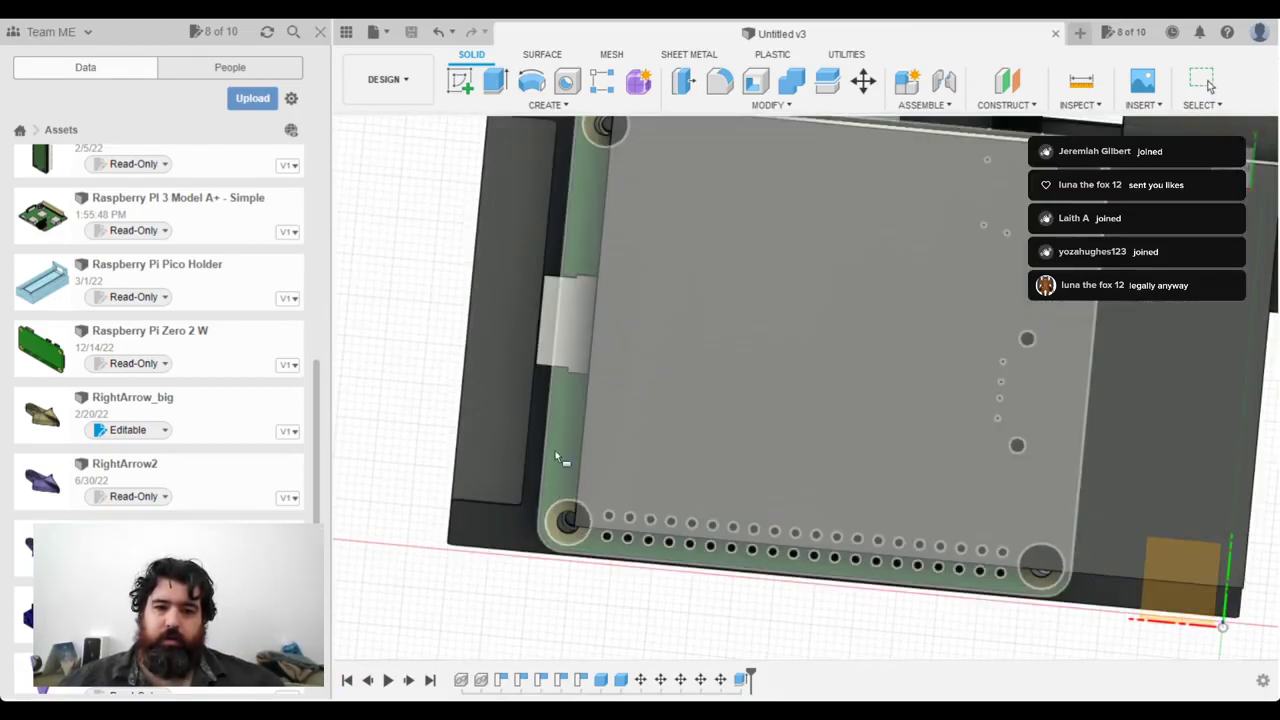
click(555, 451)
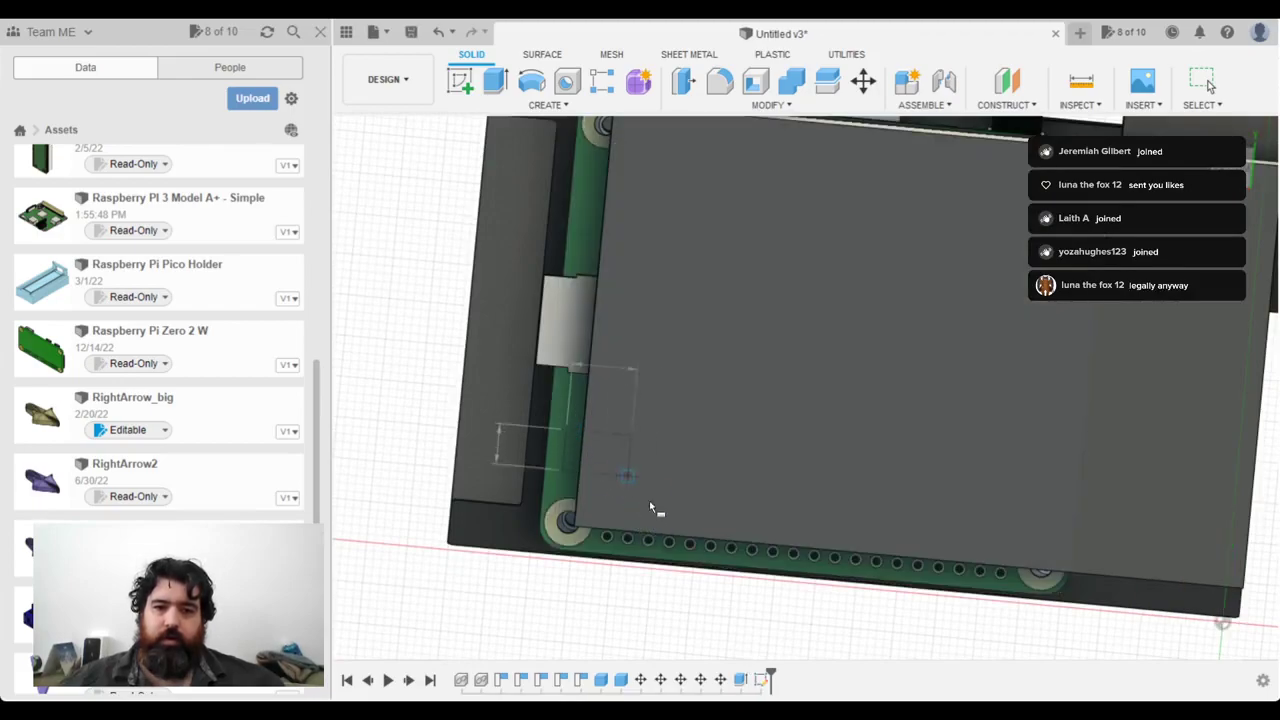
click(679, 528)
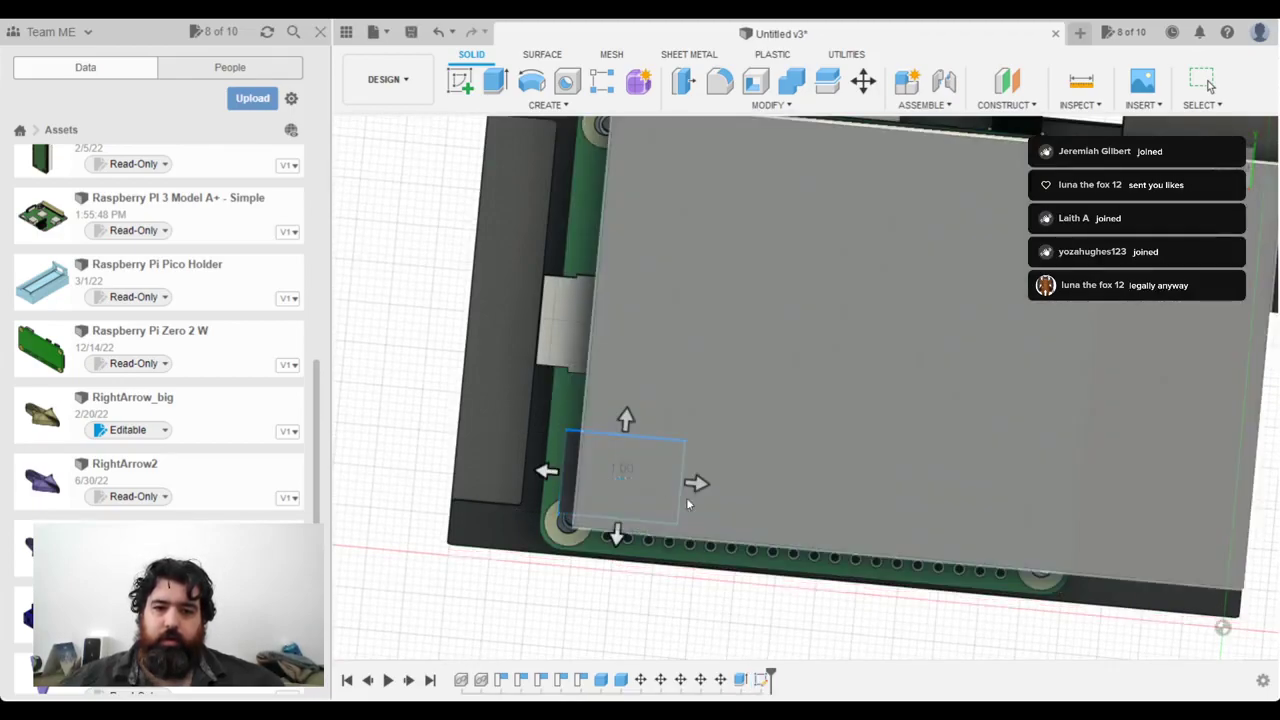
Step: Stretch the new box's outline across the Raspberry Pi's whole underside, making it 58 mm by 66 mm
drag(614, 536, 614, 558)
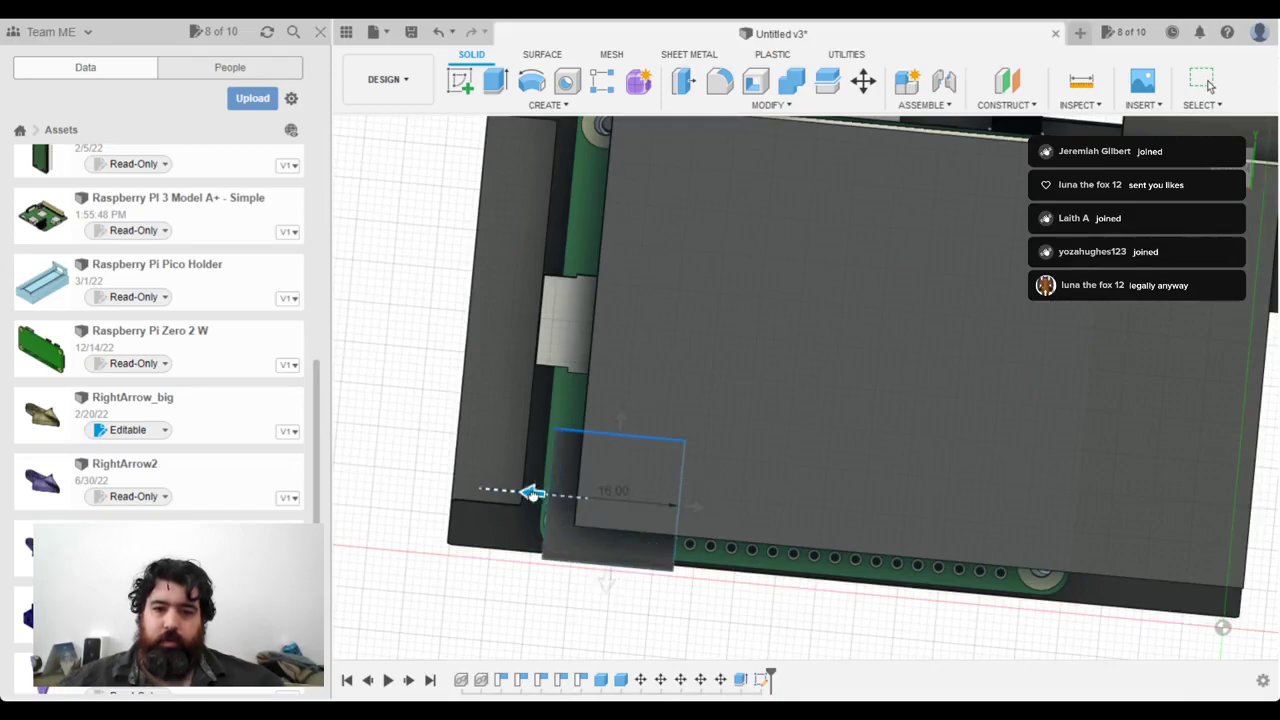
drag(620, 398, 642, 148)
middle_drag(642, 148, 646, 480)
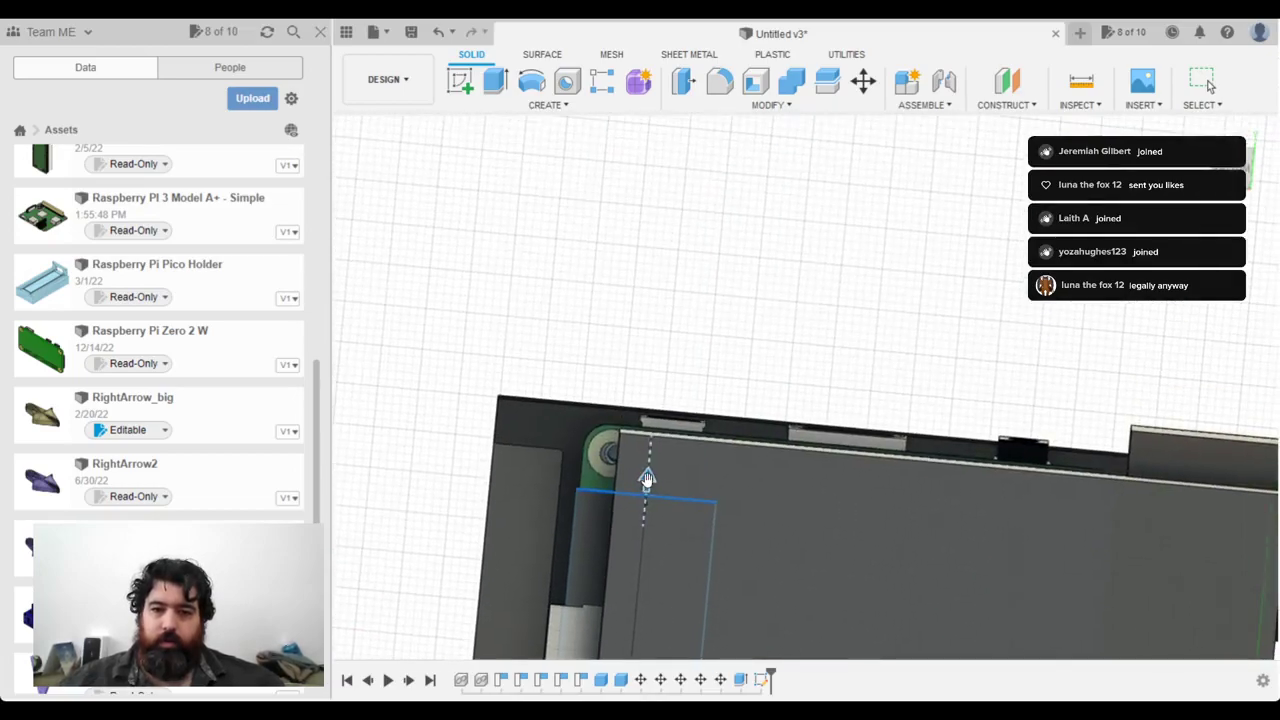
drag(647, 480, 649, 462)
drag(657, 410, 655, 417)
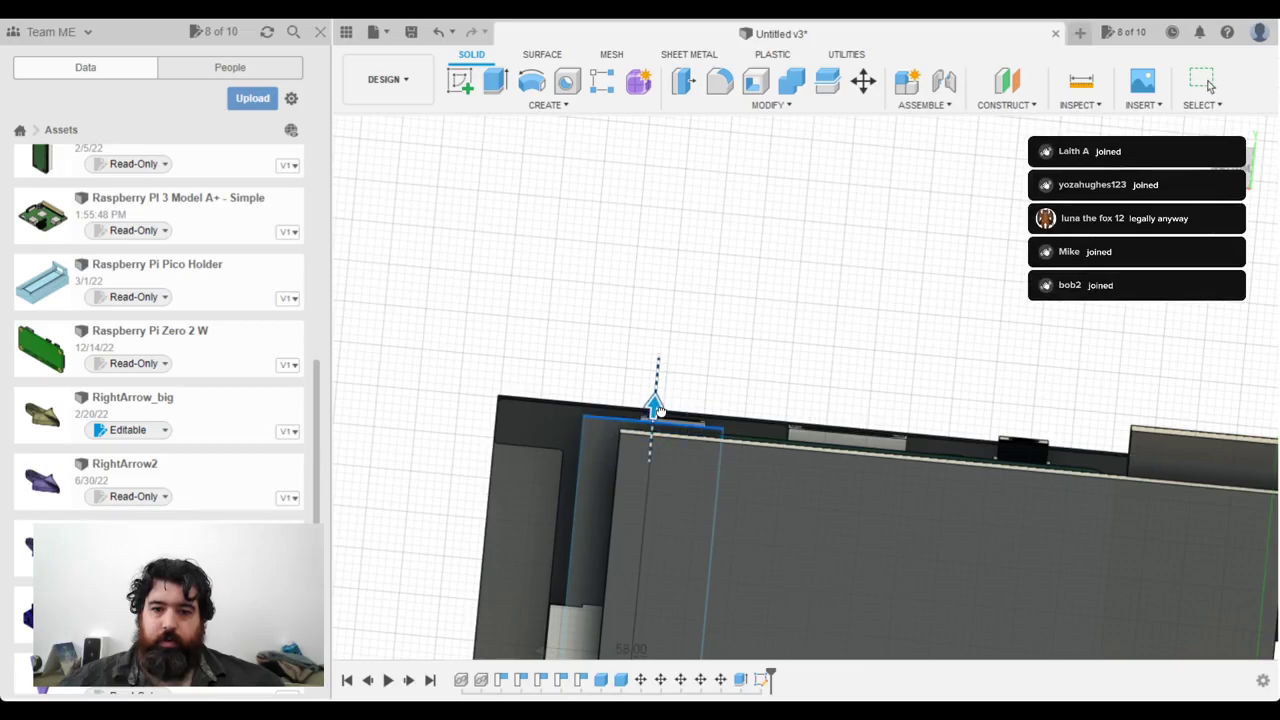
shift+middle_drag(758, 530, 449, 492)
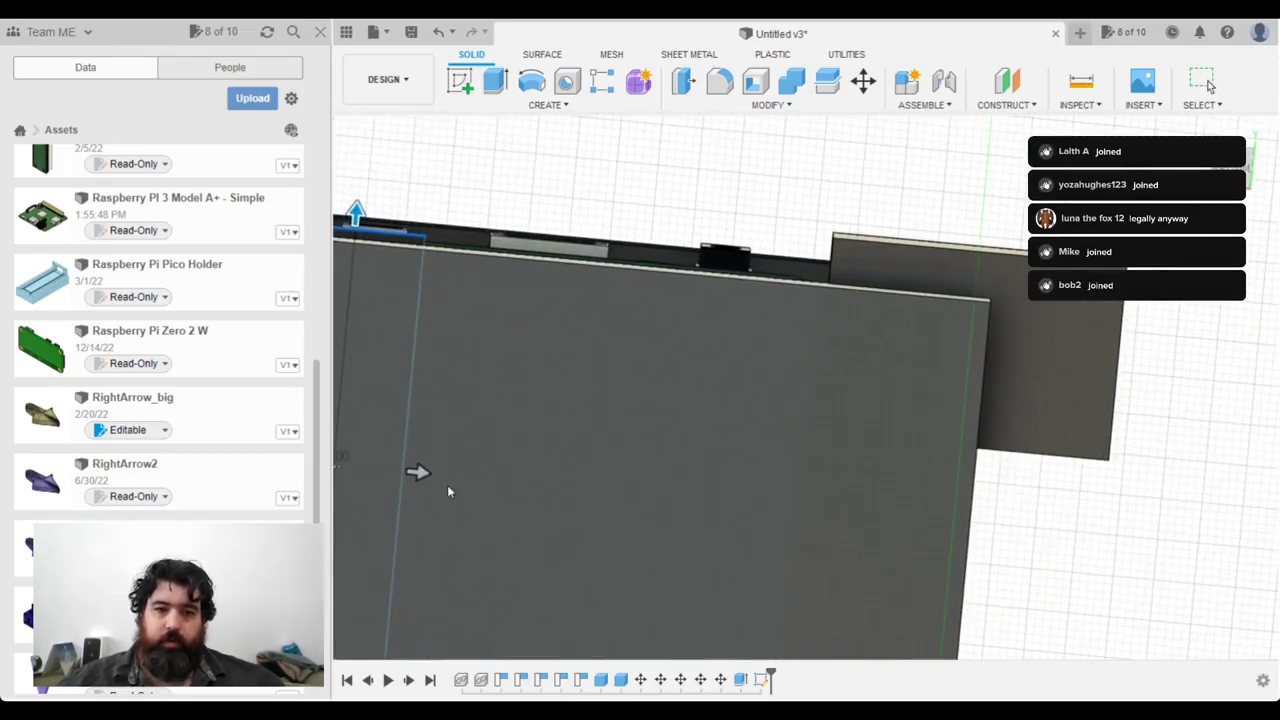
drag(420, 472, 832, 548)
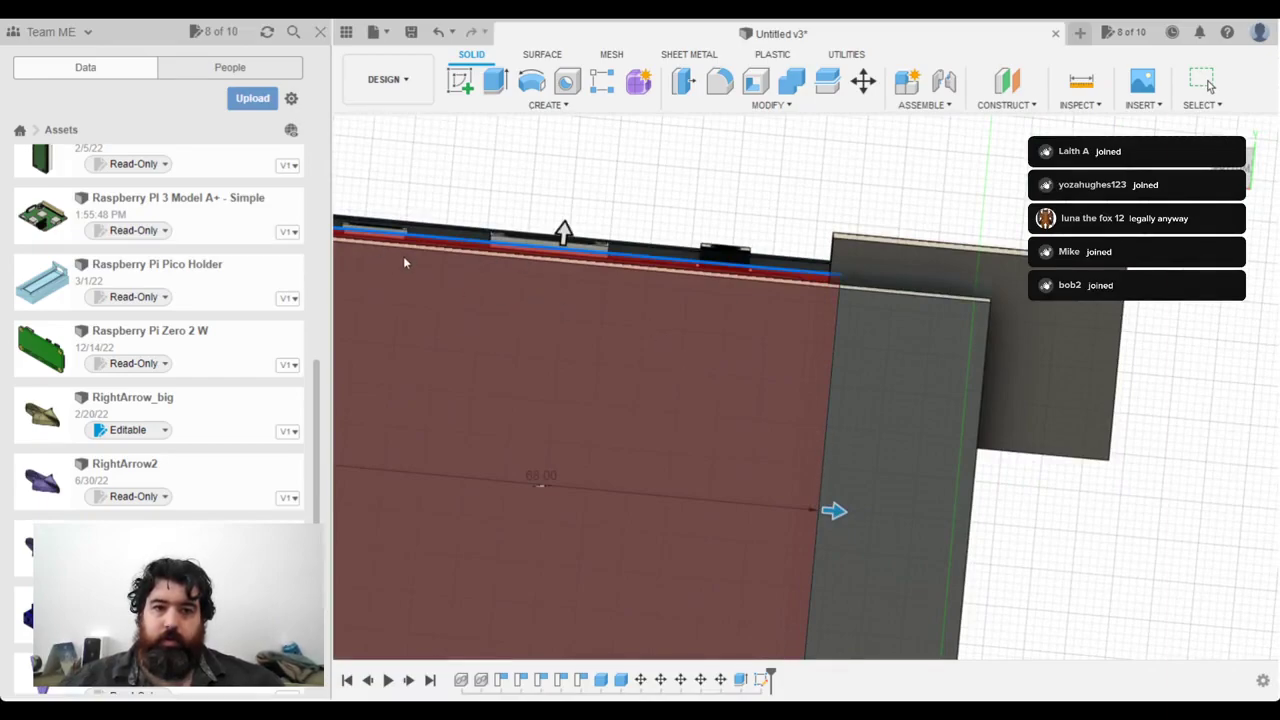
key(Return)
middle_drag(597, 348, 680, 249)
mouse_move(918, 414)
mouse_down()
mouse_move(885, 410)
mouse_move(902, 416)
mouse_up()
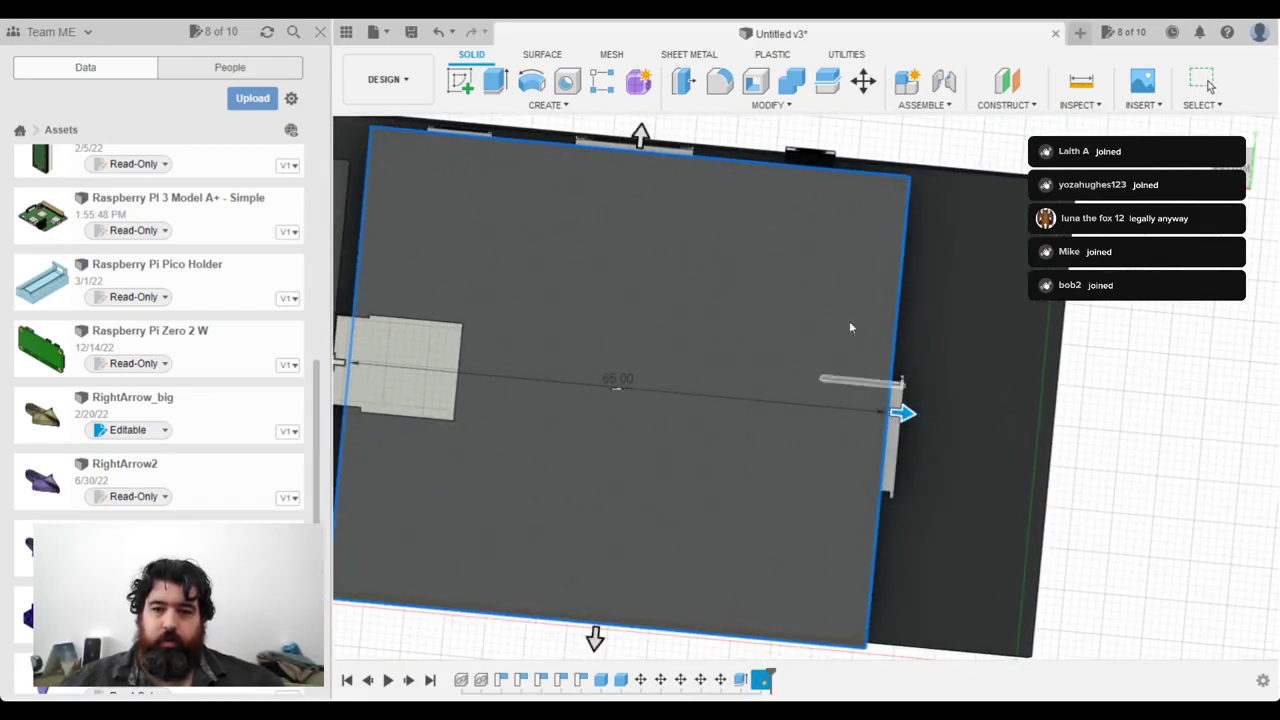
Step: Give the board-sized box a height of 10 mm toward the display, check it around the ports, and finish it
shift+middle_drag(746, 317, 660, 478)
shift+middle_drag(819, 383, 716, 313)
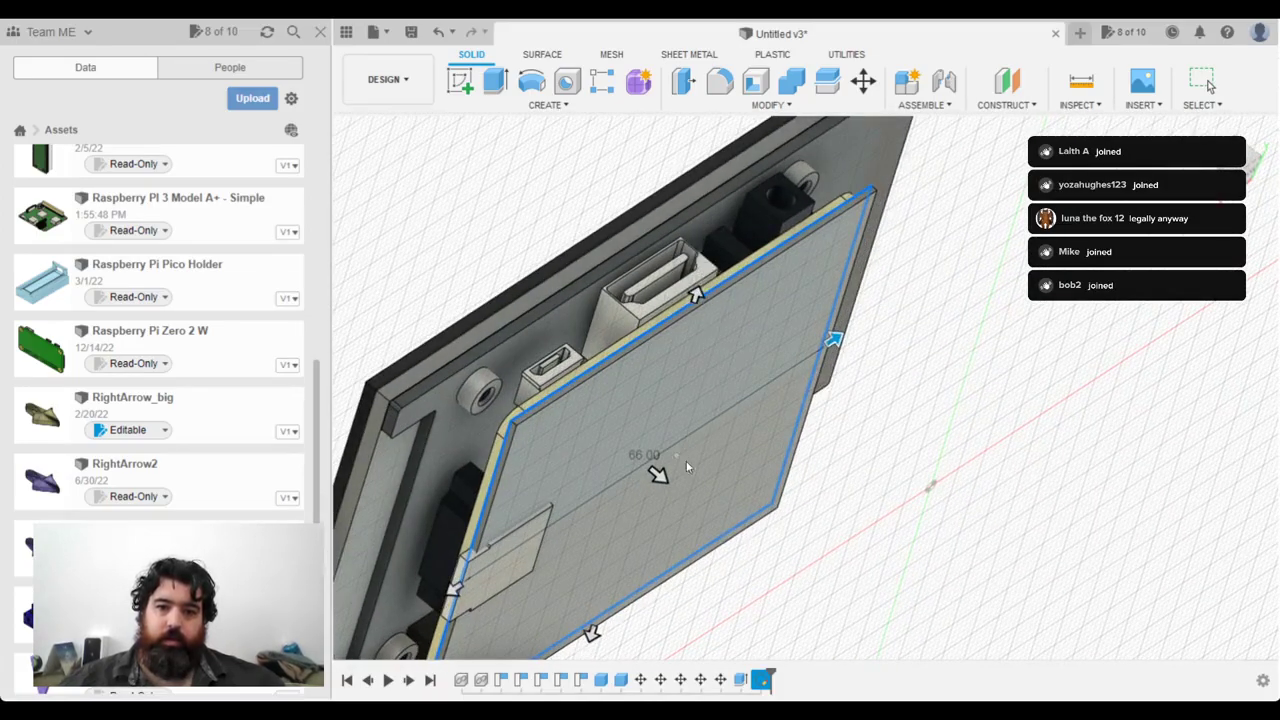
drag(658, 474, 586, 437)
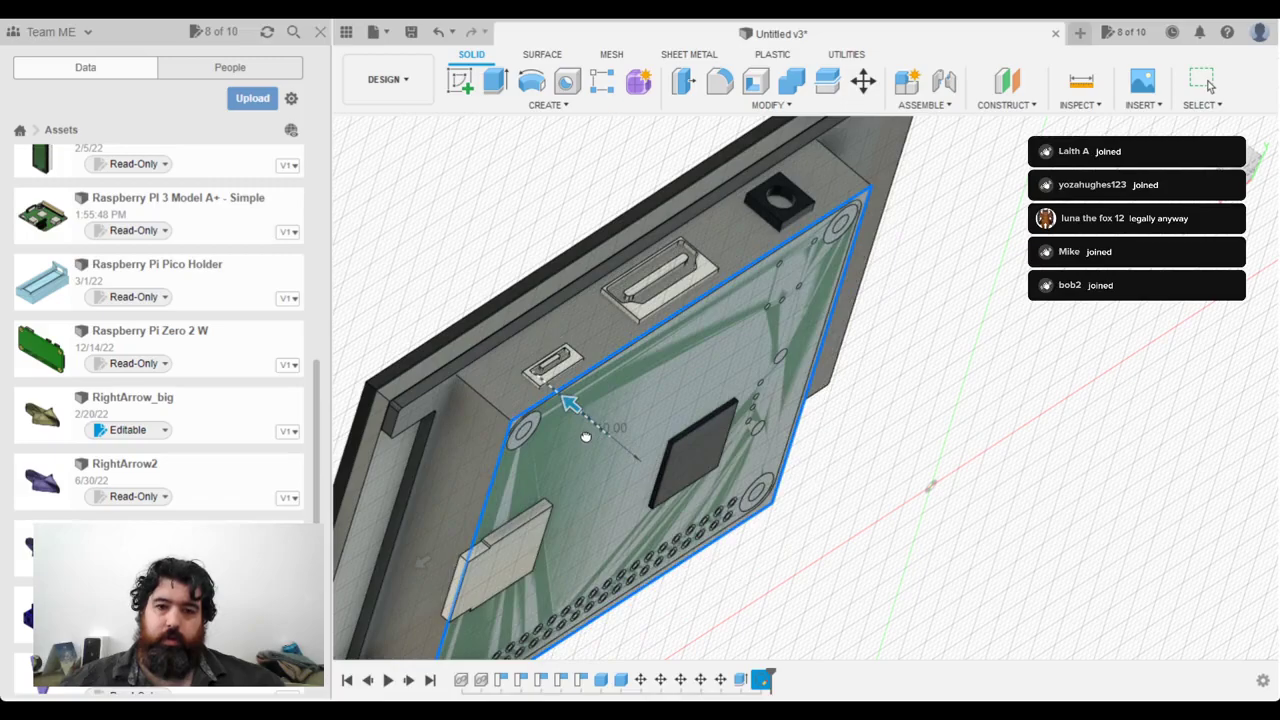
drag(586, 437, 588, 443)
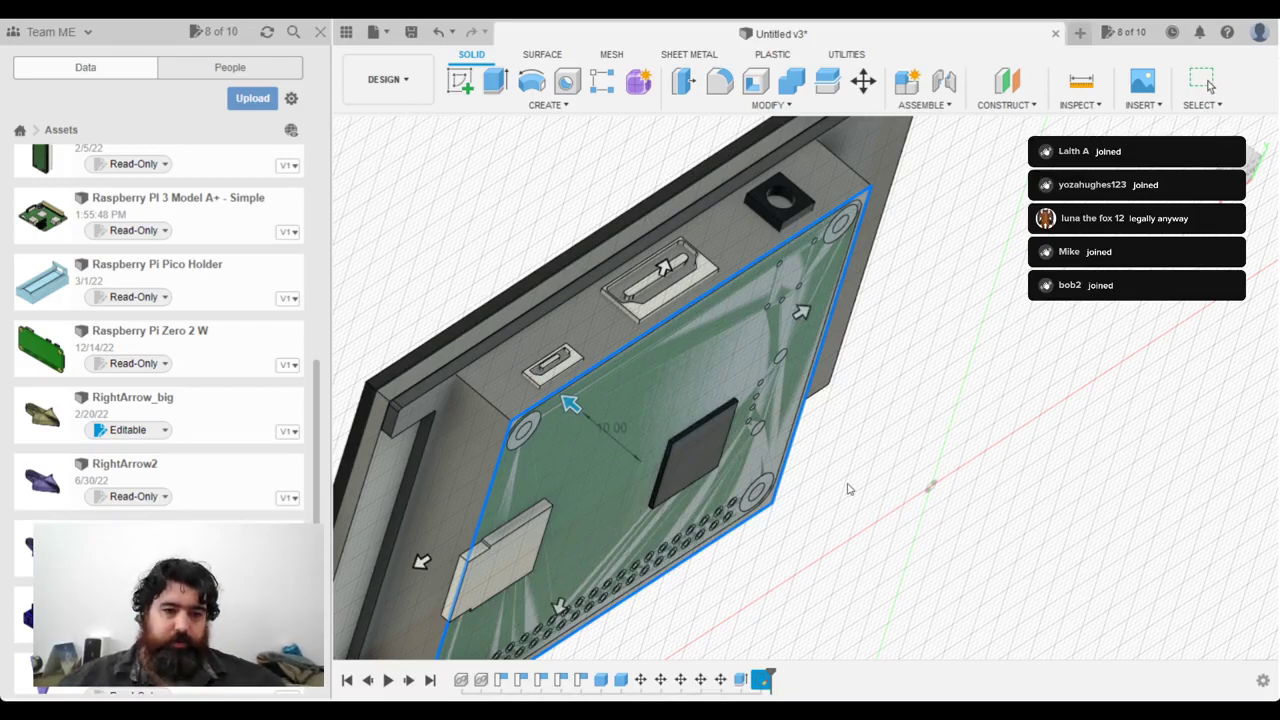
shift+middle_drag(792, 537, 634, 427)
scroll(821, 486, up, 3)
shift+middle_drag(635, 427, 785, 480)
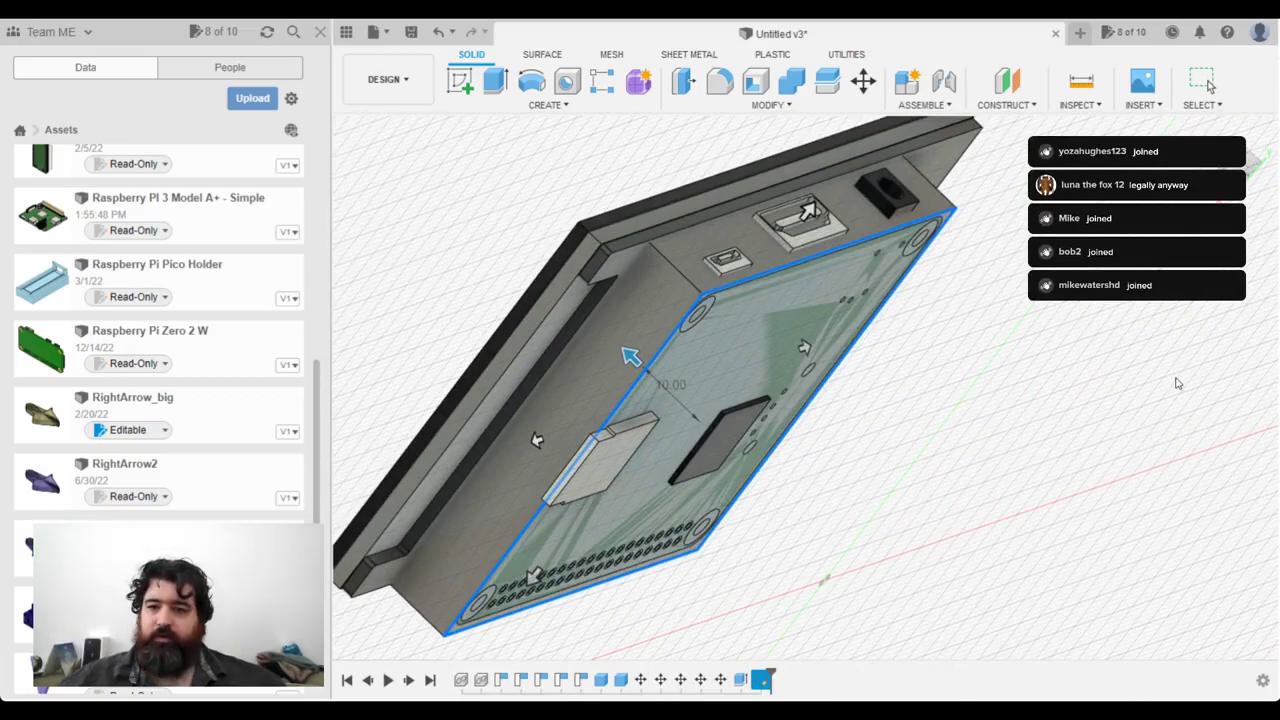
key(Escape)
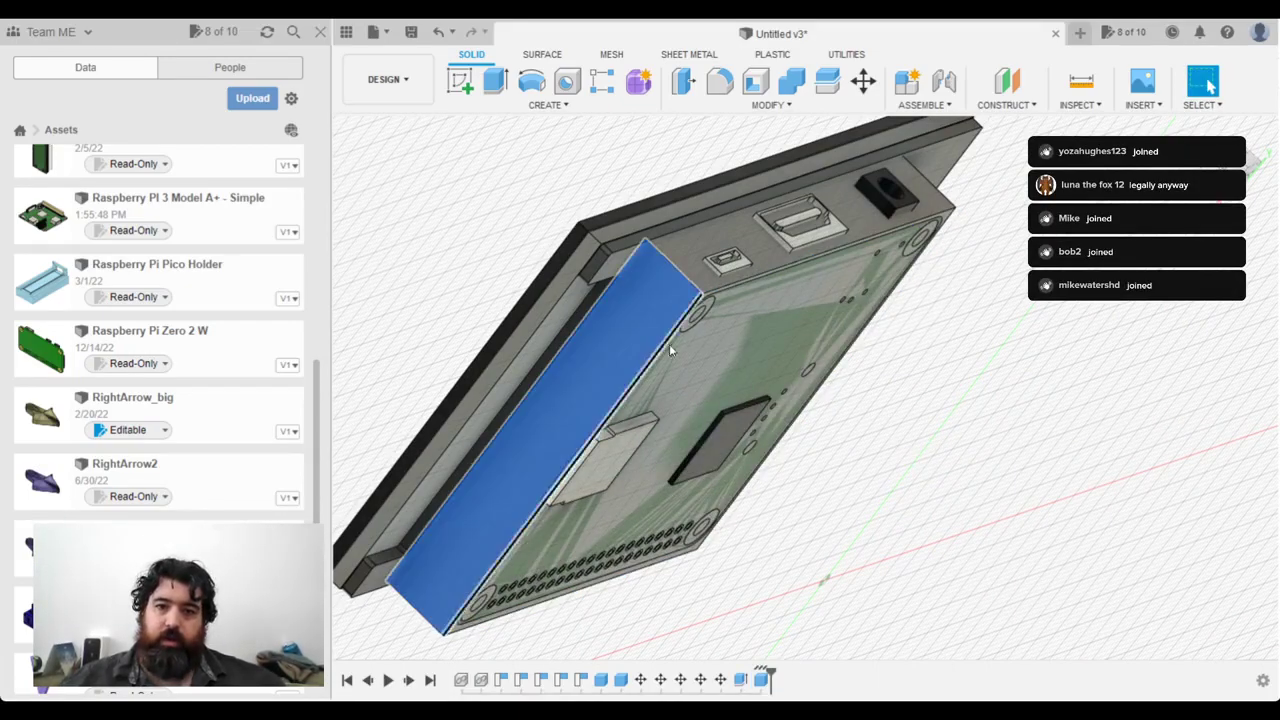
Step: Extrude the underside of the board-sized box 1 mm away from the display
click(665, 347)
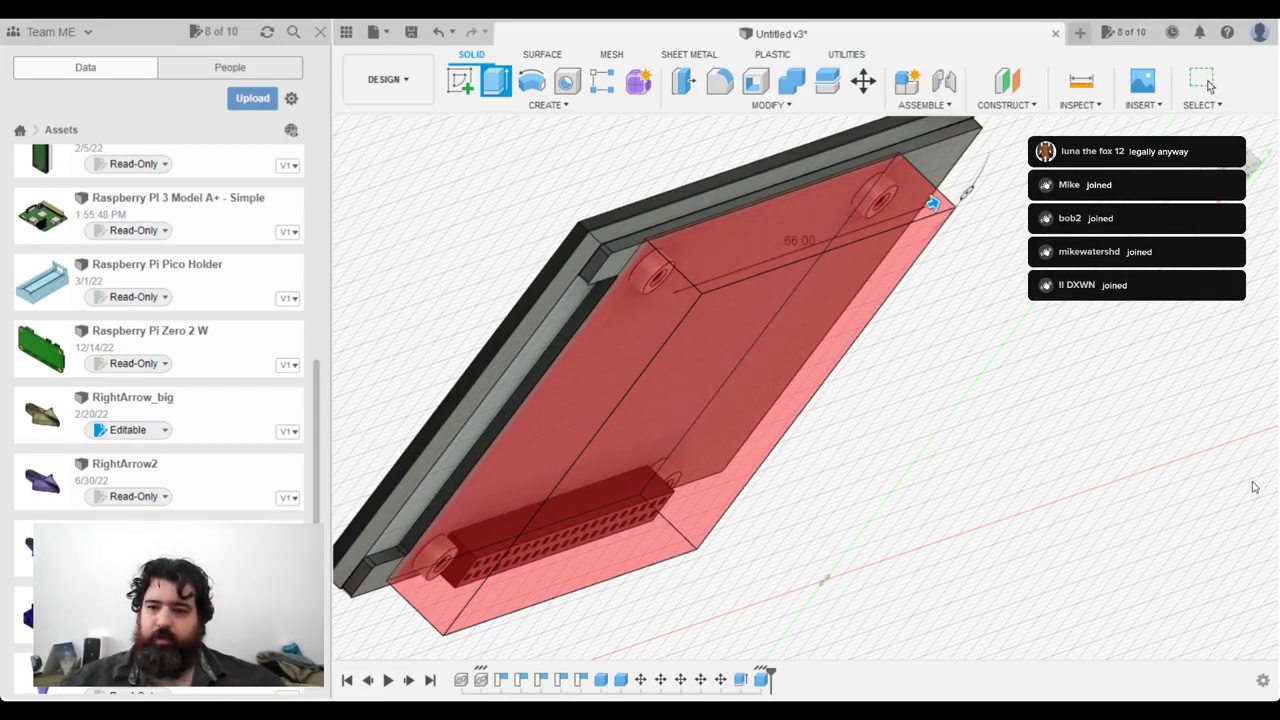
key(Return)
click(697, 407)
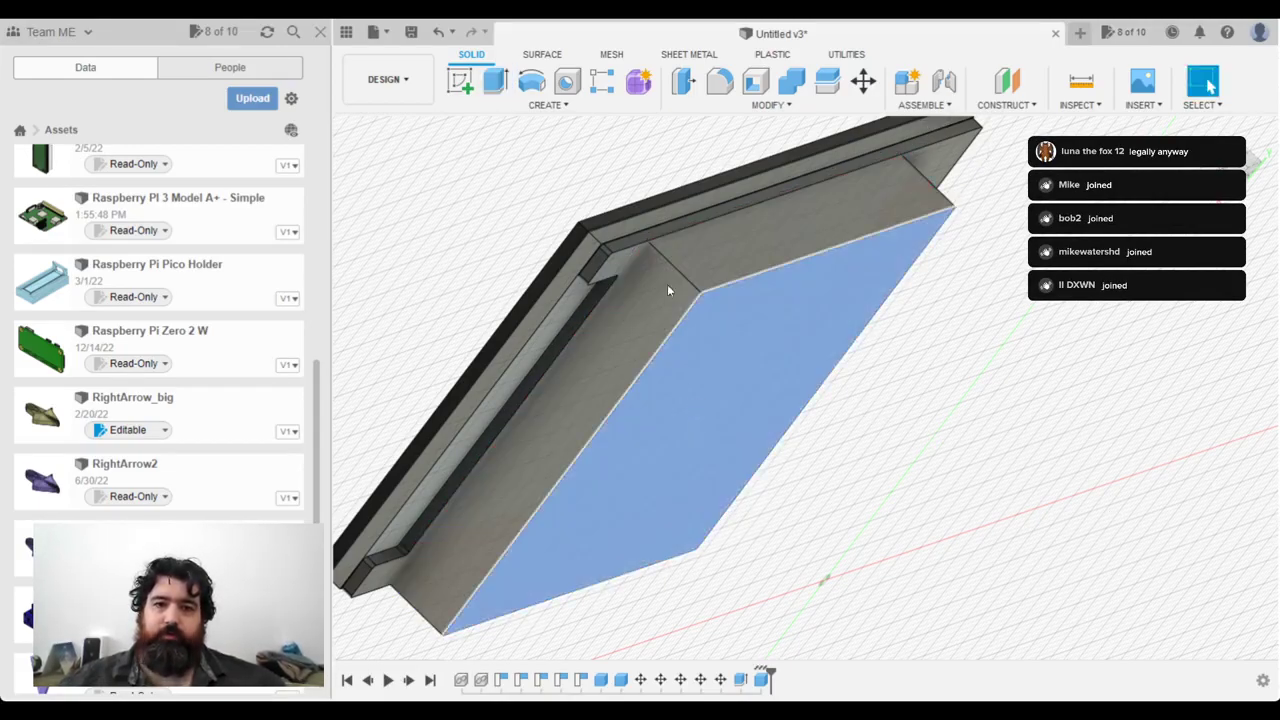
key(e)
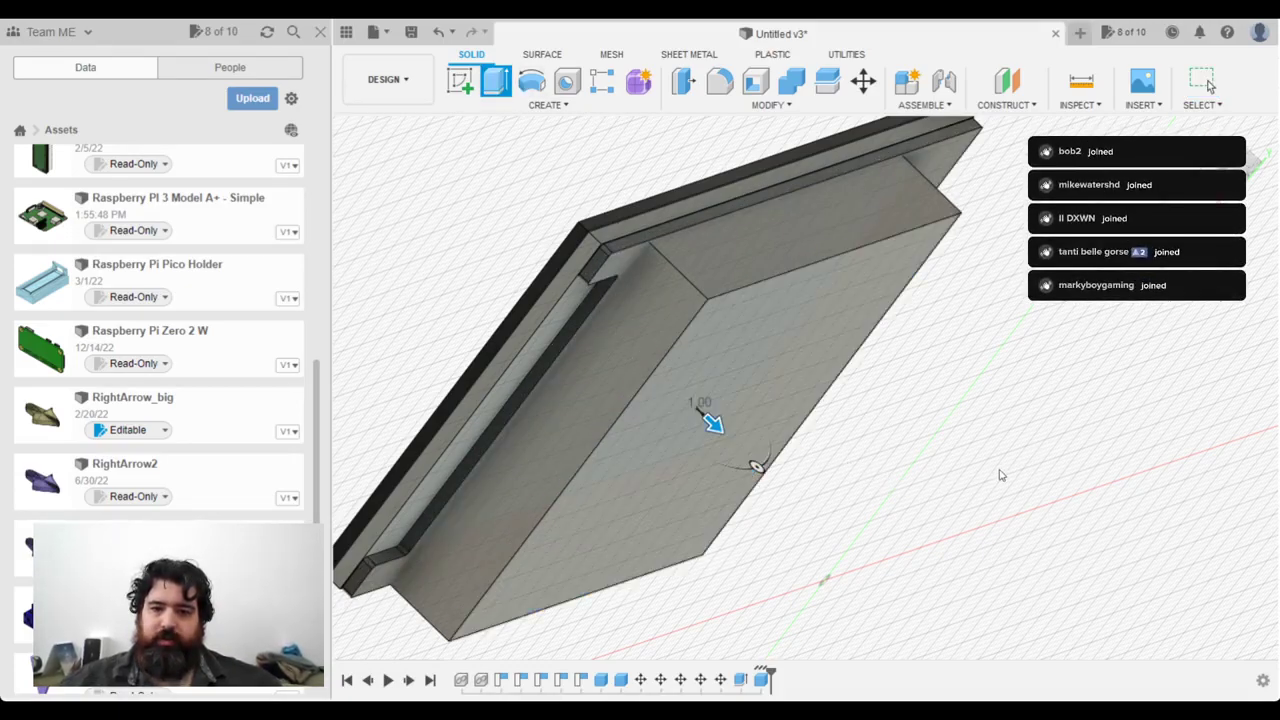
key(Return)
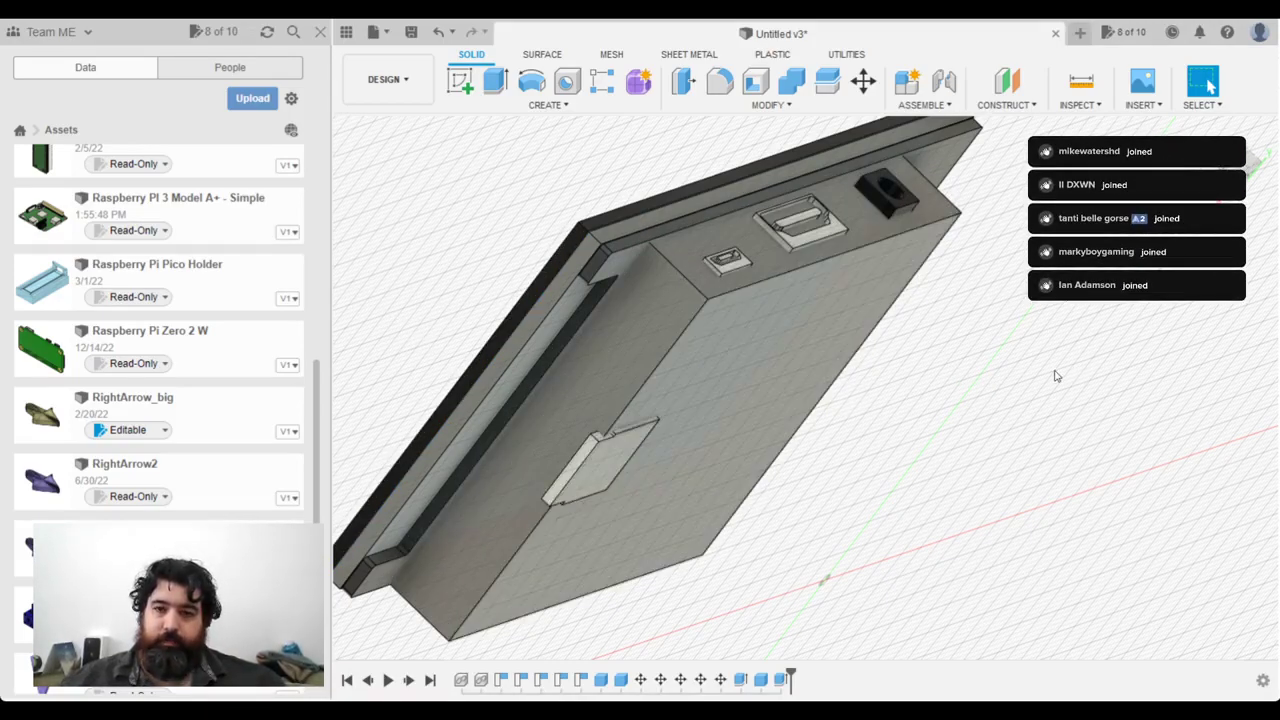
Step: Create a 2 mm thick box around the microSD slot on the enclosure box's underside, reaching outward past the board's edge
shift+middle_drag(994, 338, 771, 361)
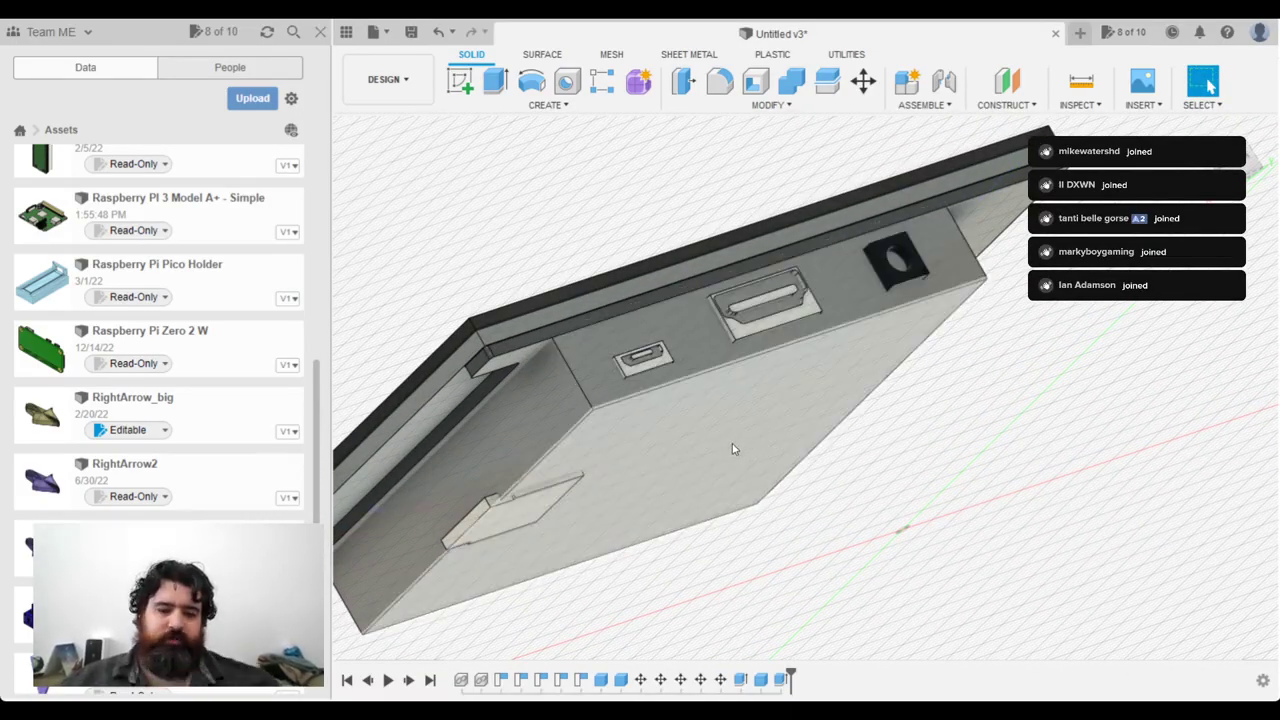
shift+middle_drag(727, 450, 737, 391)
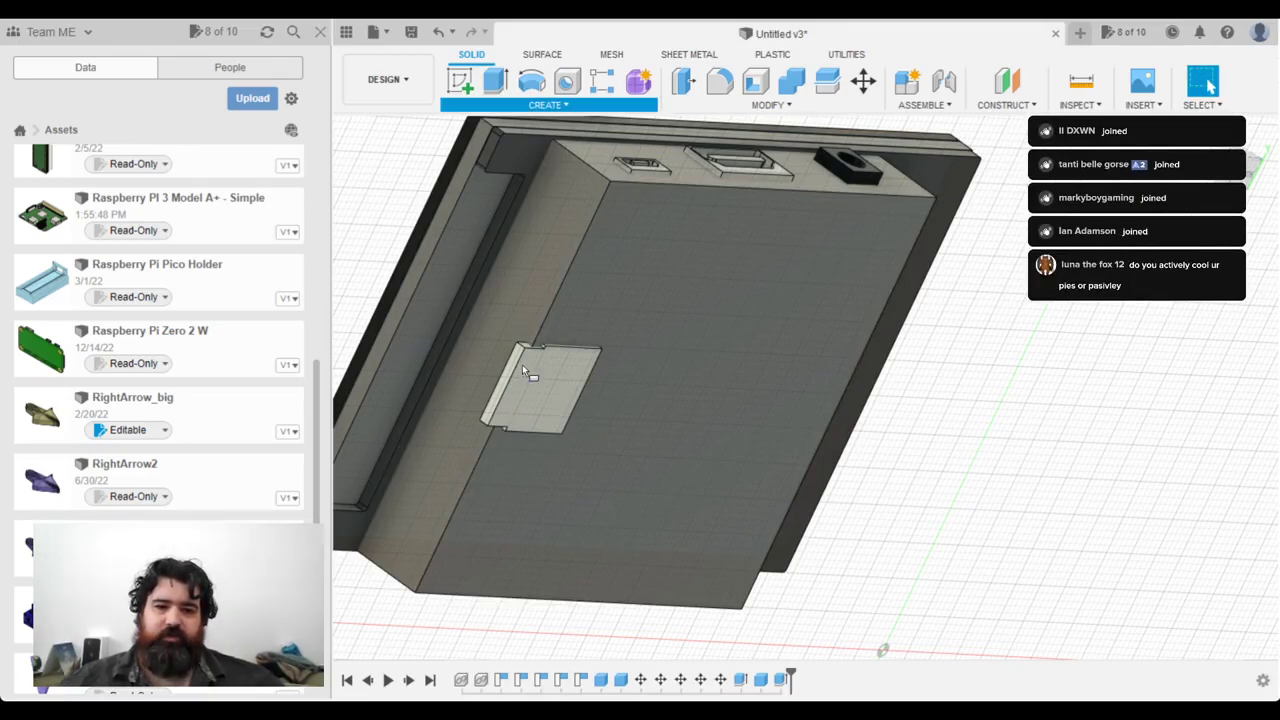
key(Escape)
click(600, 372)
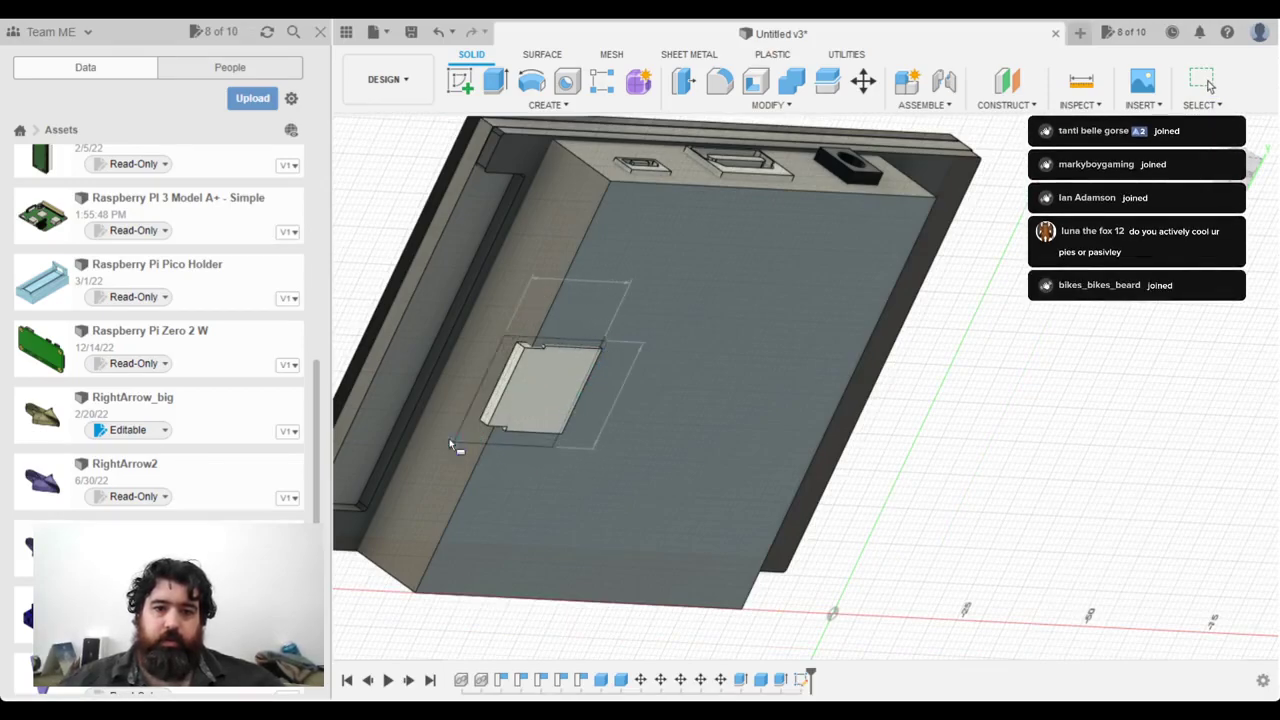
click(342, 436)
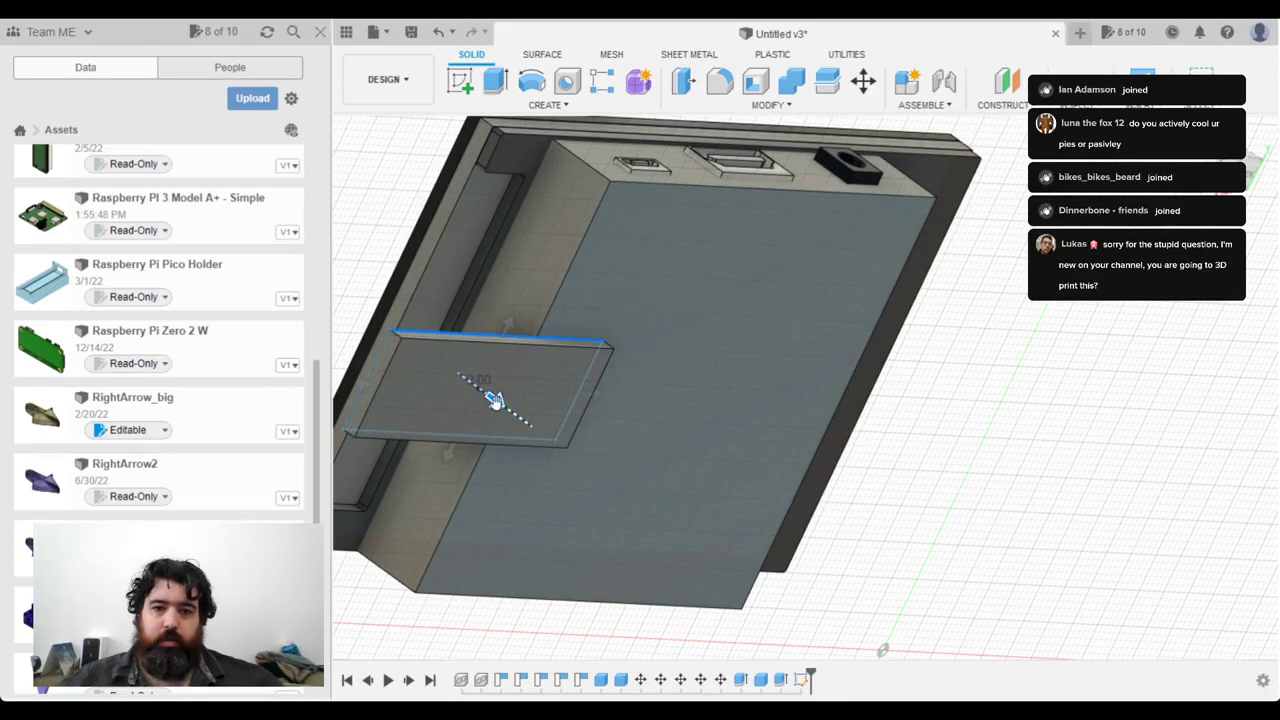
shift+middle_drag(494, 400, 723, 437)
scroll(720, 442, up, 3)
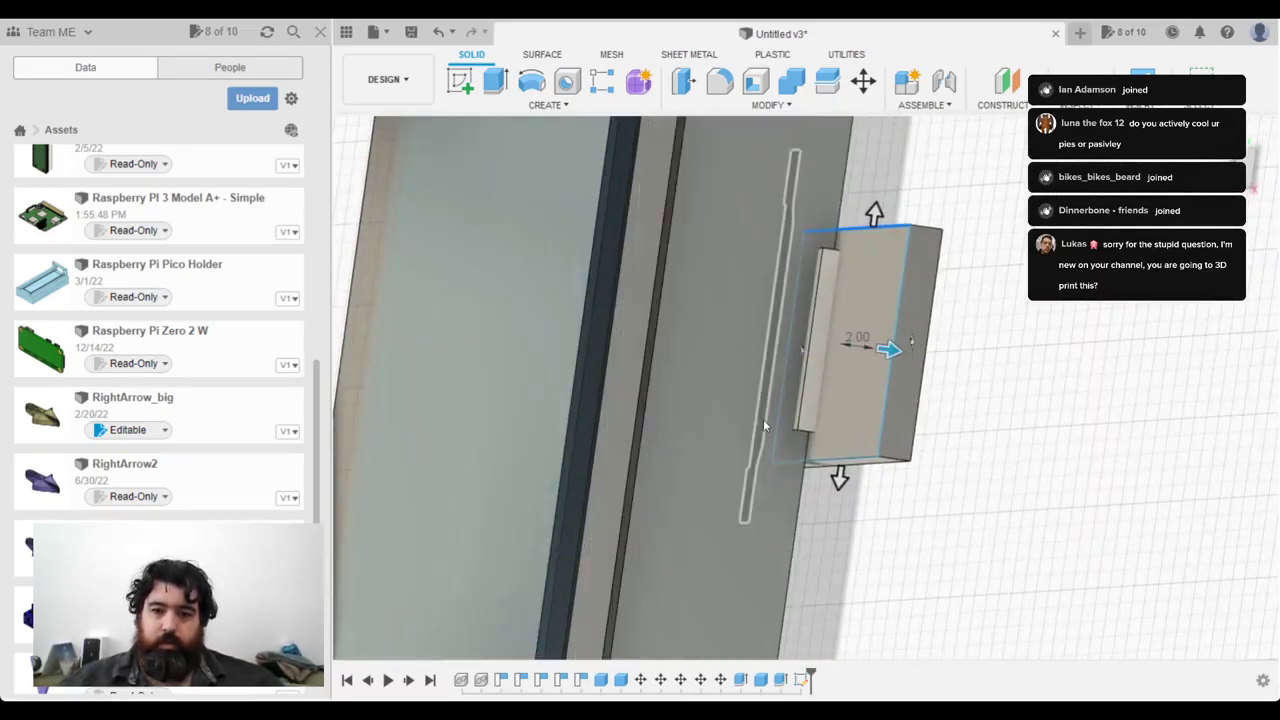
key(Return)
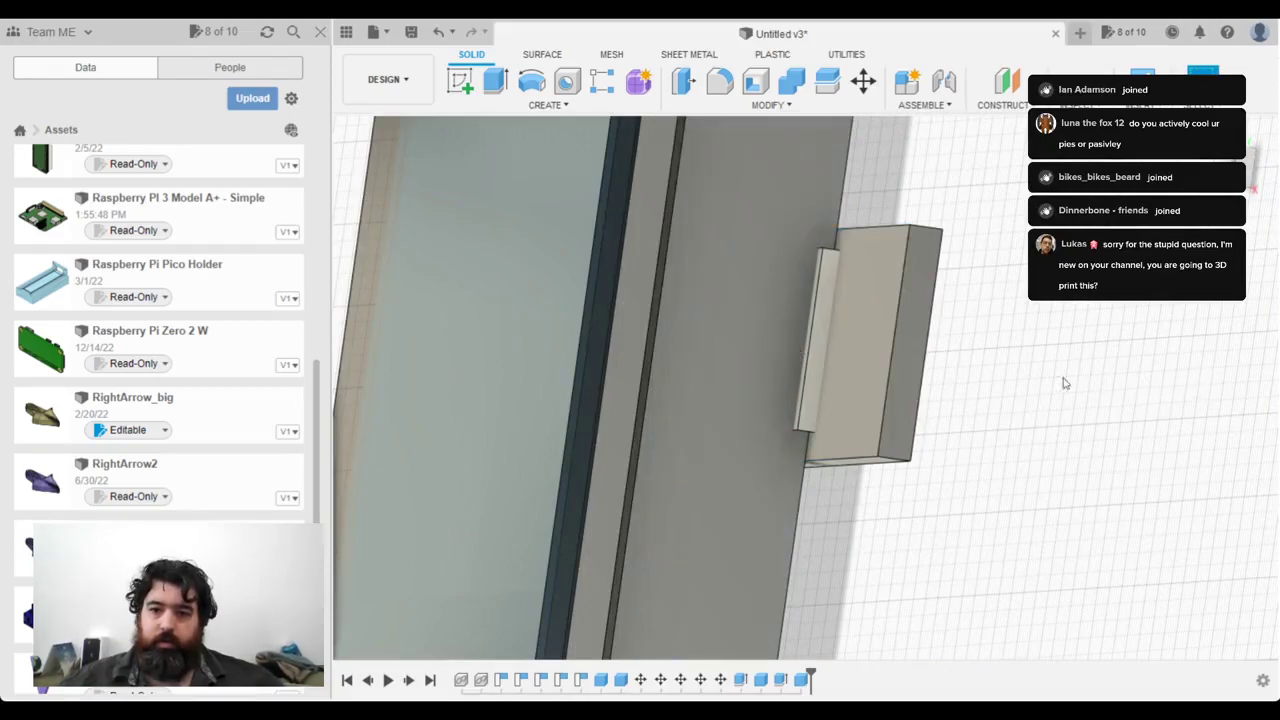
Step: Extrude the display-facing side of the microSD box 2 mm to enclose the slot
click(498, 80)
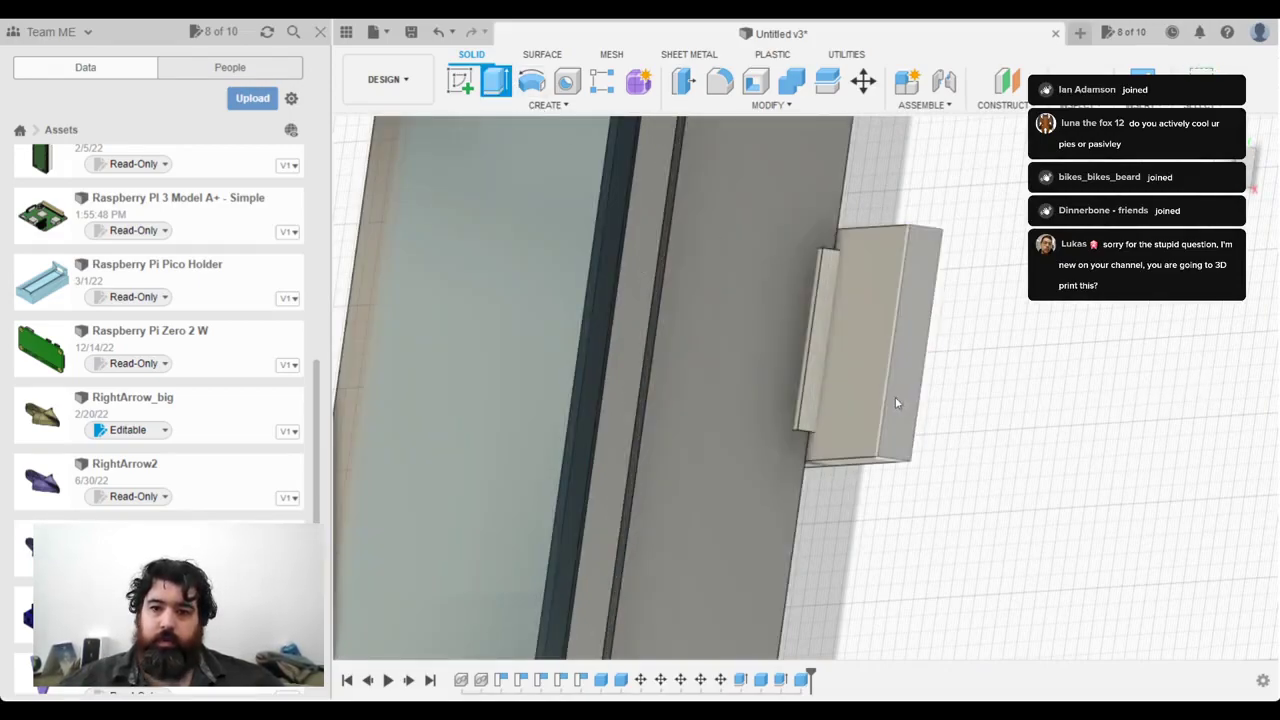
drag(833, 378, 803, 375)
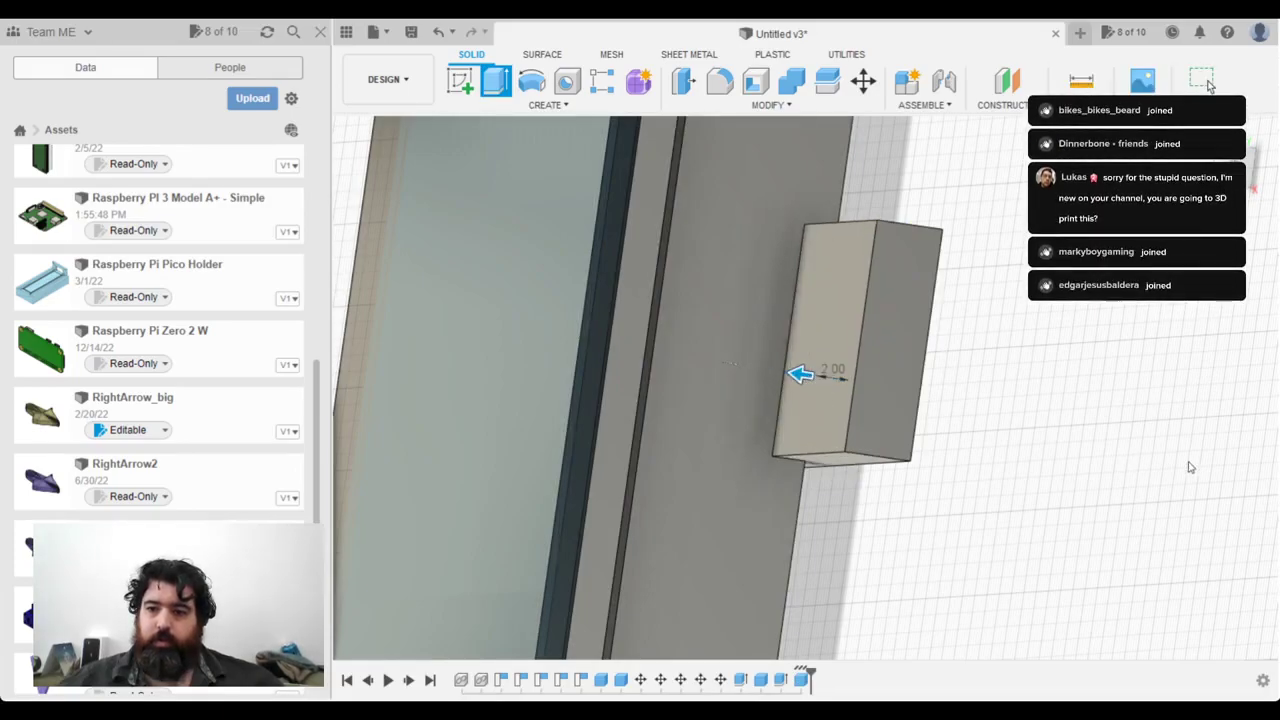
key(Return)
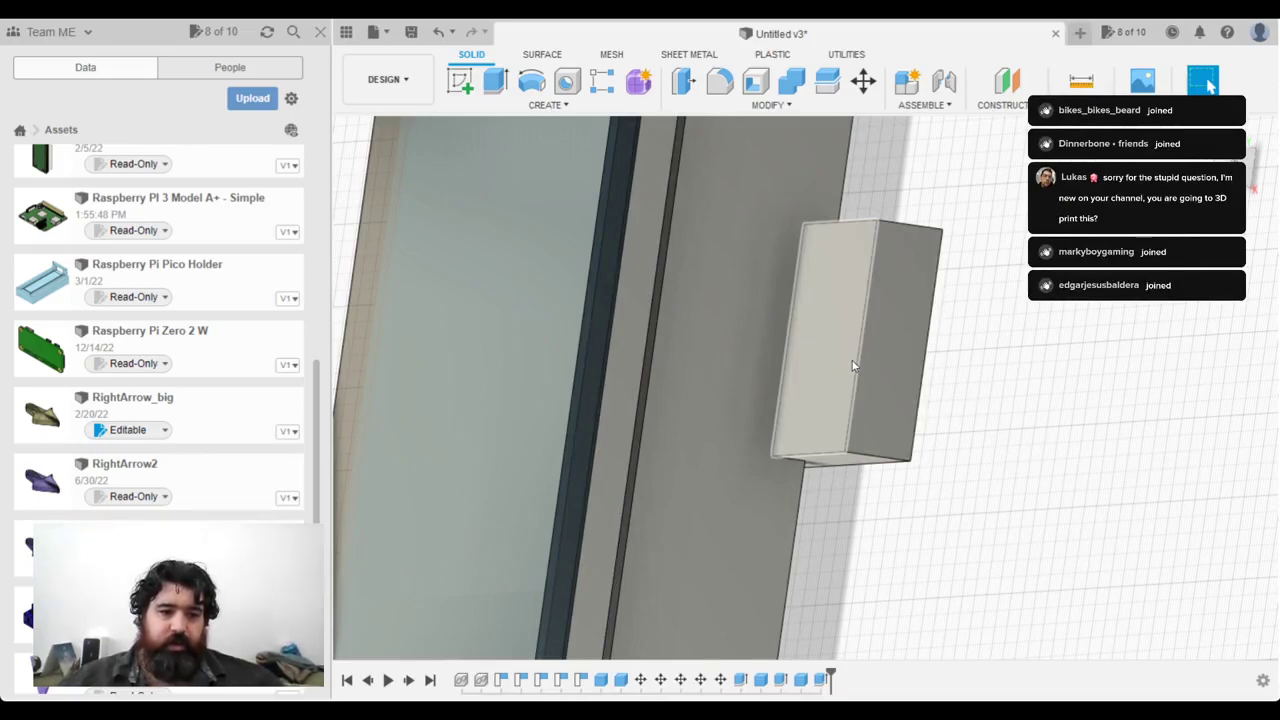
mouse_move(1020, 342)
shift+middle_down()
mouse_move(927, 340)
mouse_move(937, 368)
mouse_move(1005, 220)
mouse_move(900, 242)
mouse_move(897, 208)
mouse_move(929, 257)
mouse_move(914, 449)
mouse_move(805, 308)
mouse_move(833, 307)
mouse_move(781, 195)
shift+middle_up()
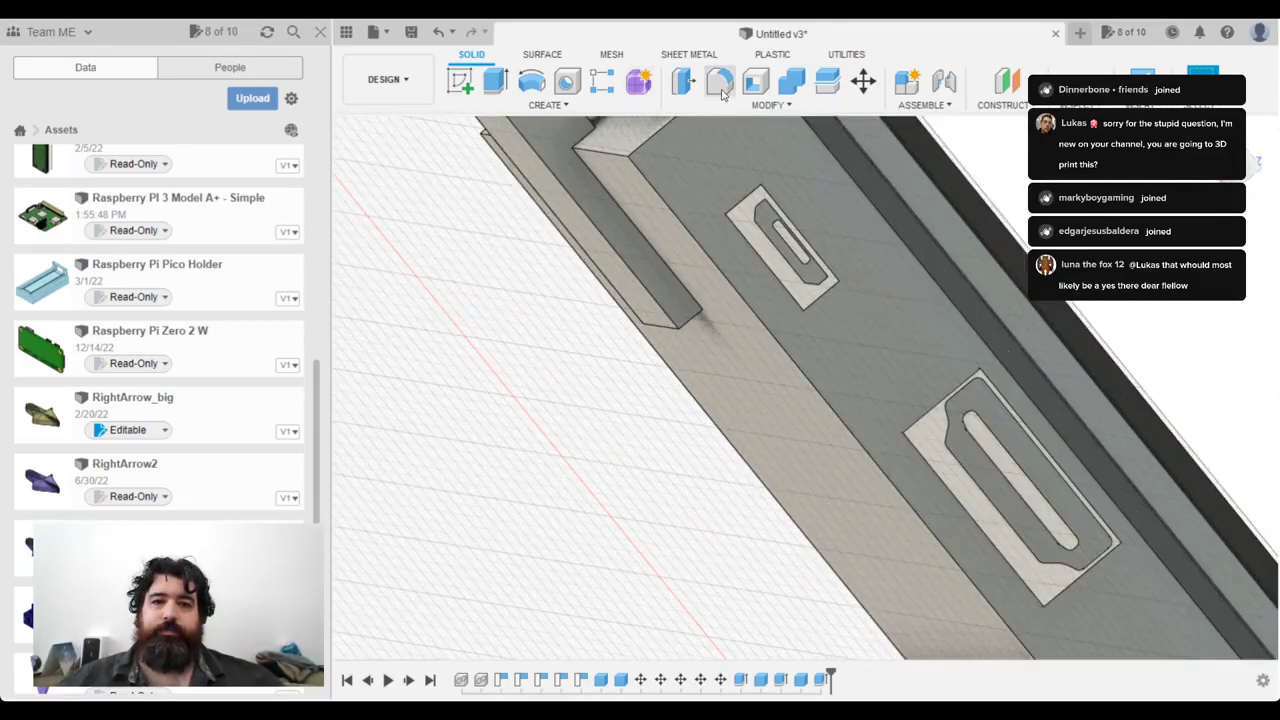
click(494, 80)
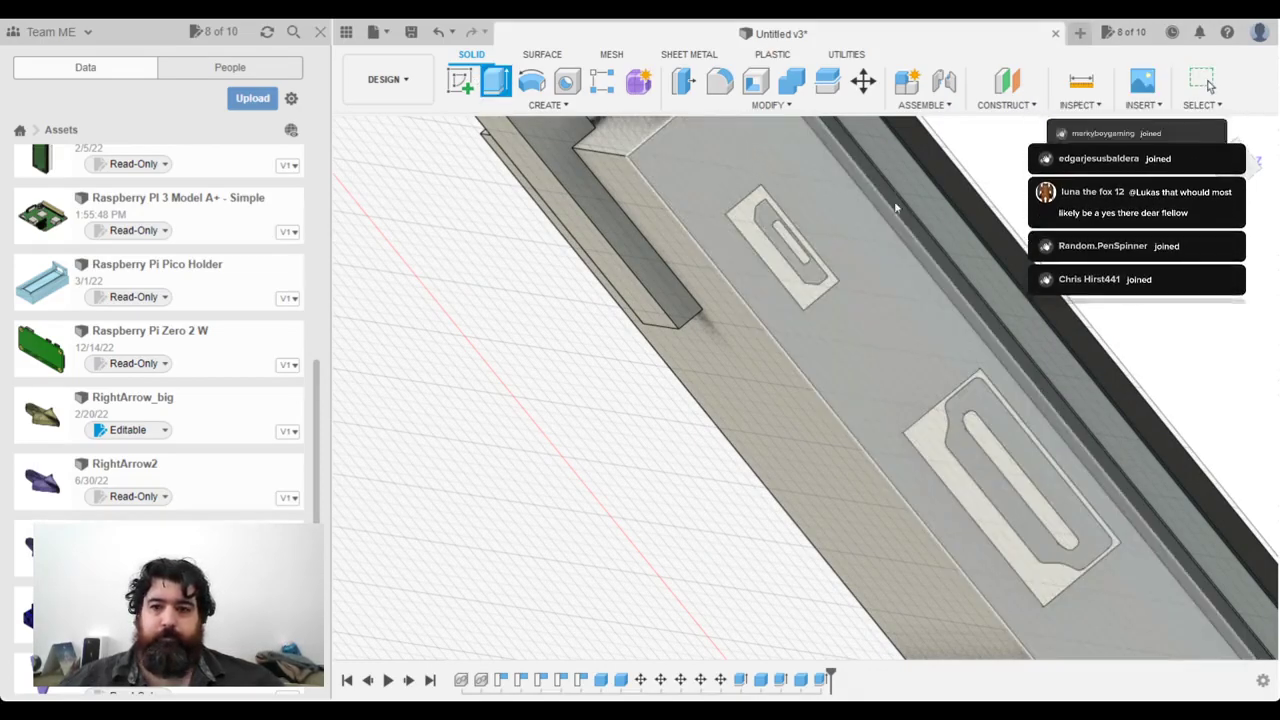
click(770, 165)
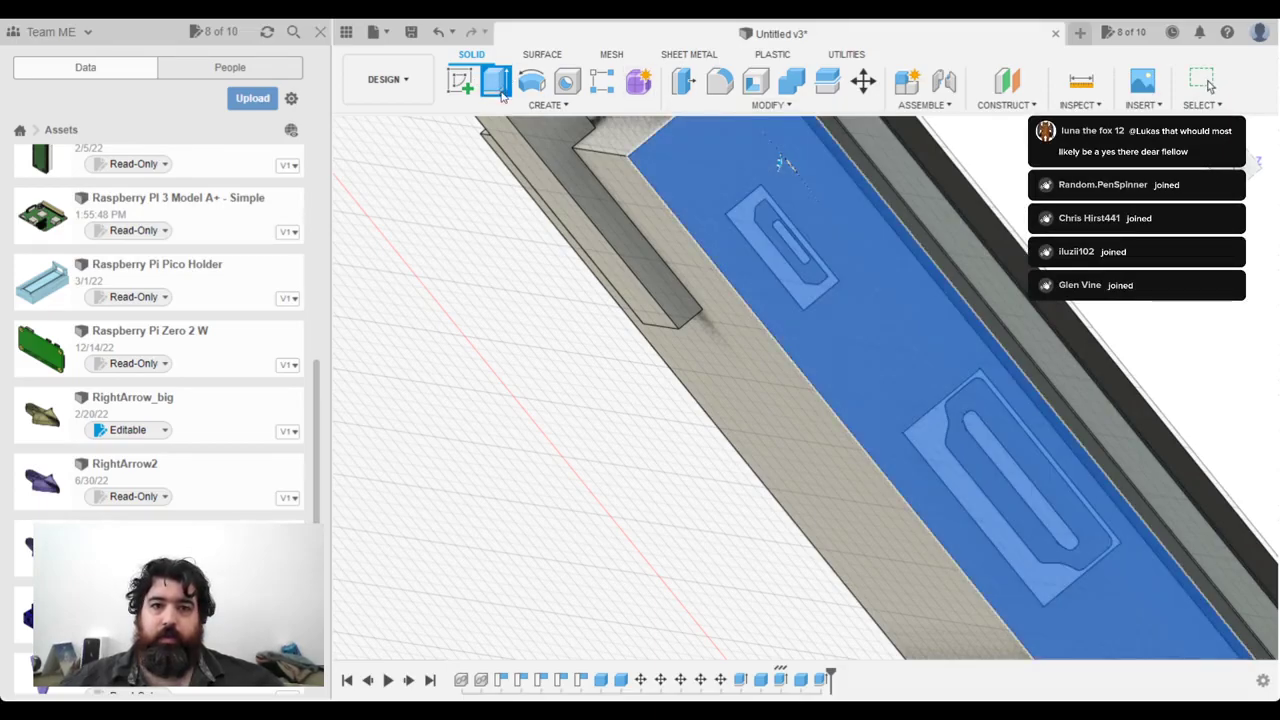
key(Escape)
Step: Draw the base of a new box around the micro USB port on the enclosure box's port side
click(556, 105)
click(505, 360)
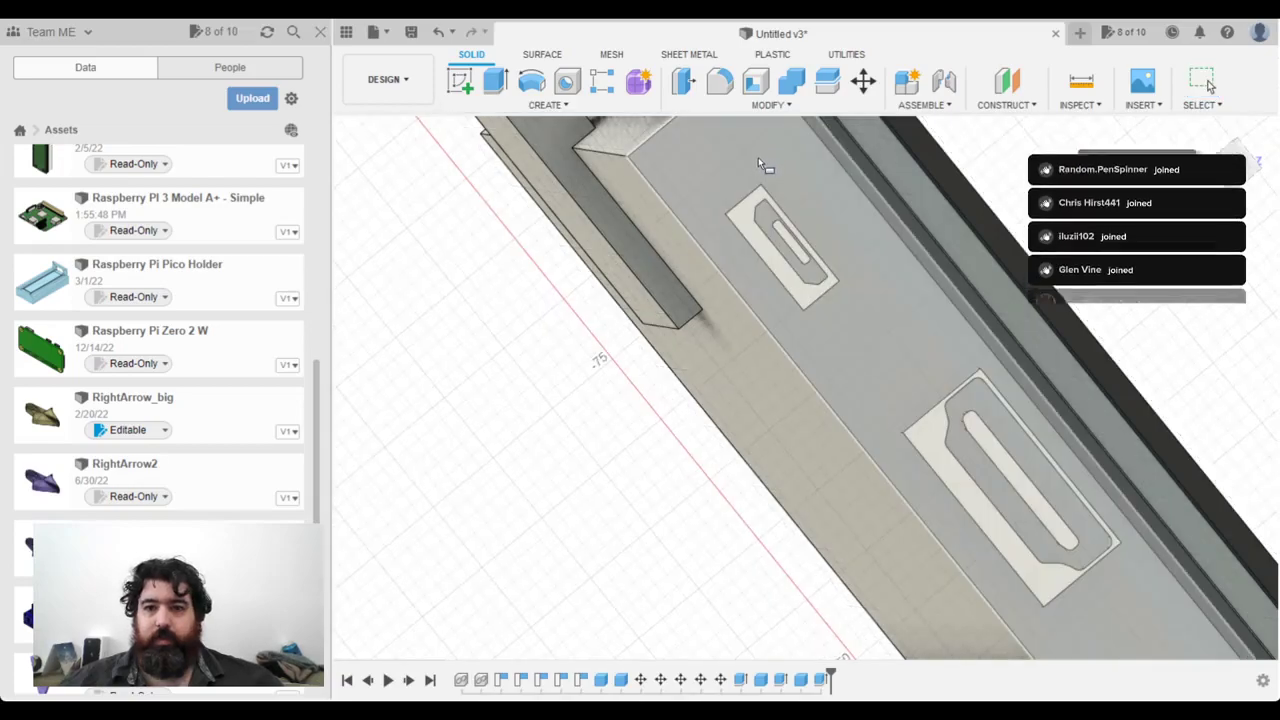
click(755, 162)
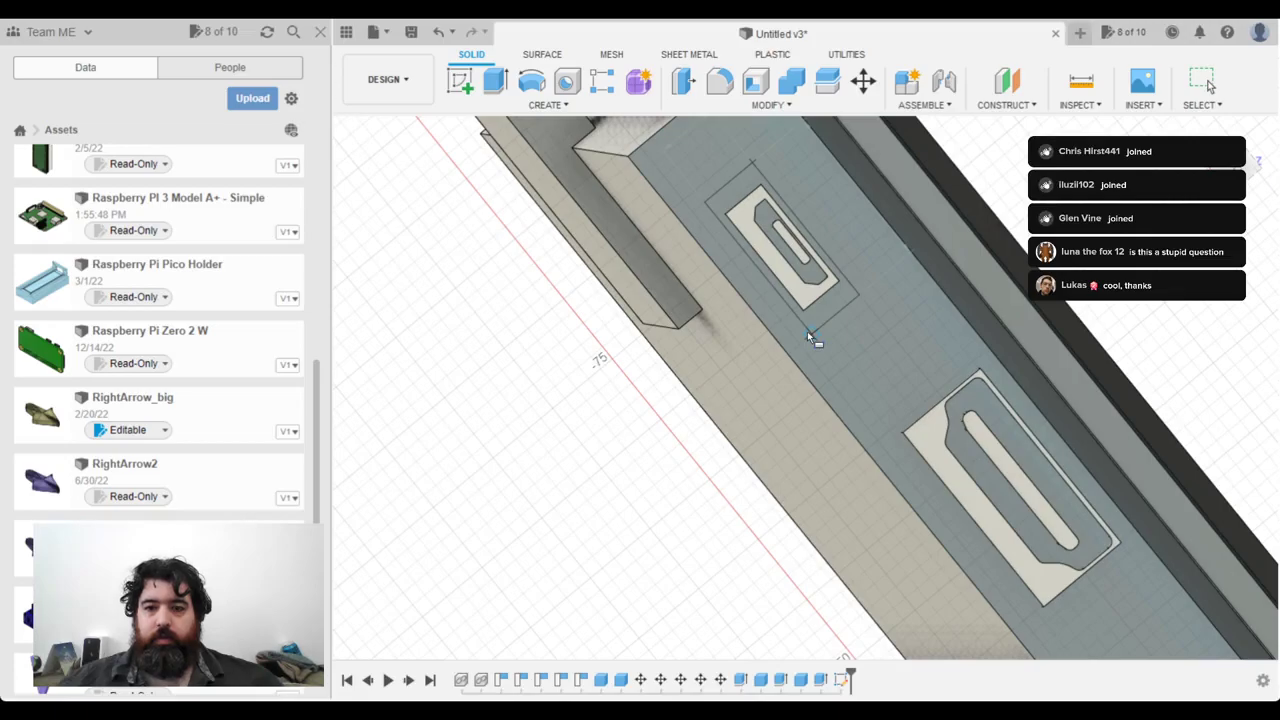
click(807, 331)
Step: Extend the micro USB box outward from the board, enlarge its sides around the port, and finish it
shift+middle_drag(843, 285, 885, 408)
mouse_move(873, 404)
mouse_down()
mouse_move(850, 382)
mouse_move(982, 512)
mouse_move(1031, 525)
mouse_up()
drag(968, 415, 986, 391)
drag(920, 494, 911, 510)
mouse_move(957, 449)
mouse_down()
mouse_move(1097, 497)
mouse_move(1136, 411)
mouse_up()
key(Return)
Step: Create a box around the HDMI port on the enclosure box's port side, extending 38 mm outward from the board
shift+middle_drag(1203, 385, 1156, 357)
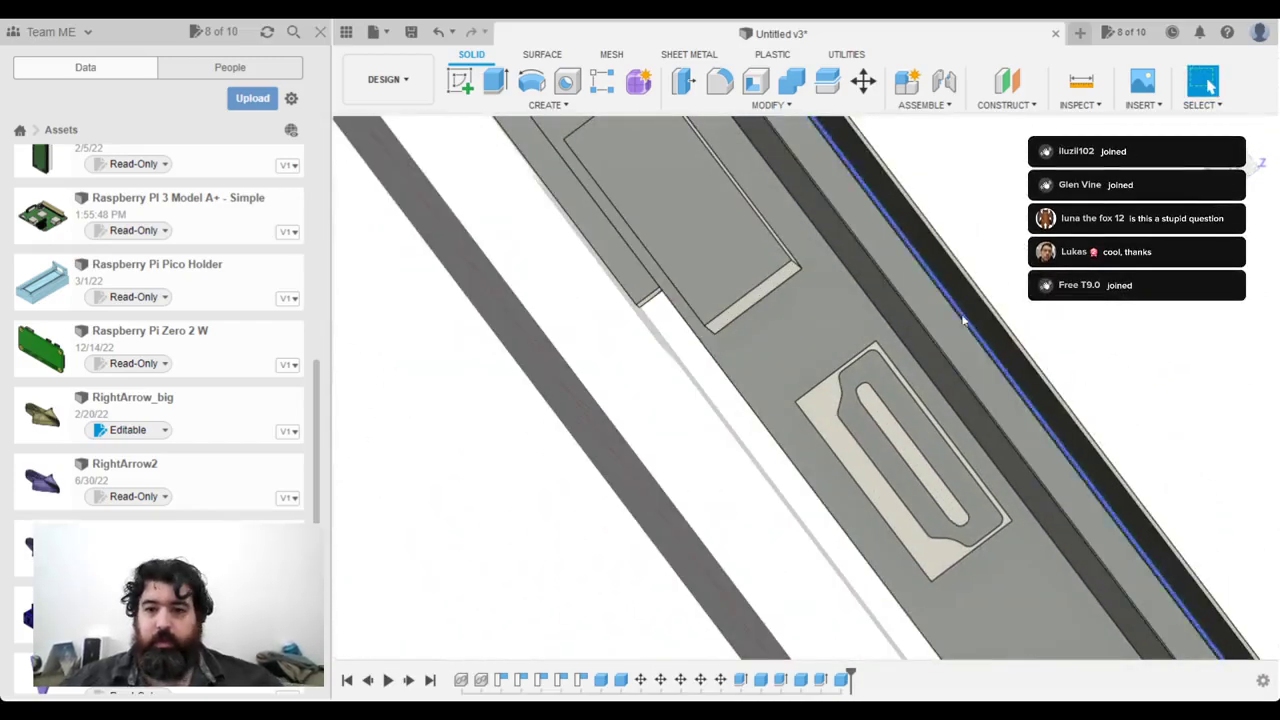
click(568, 109)
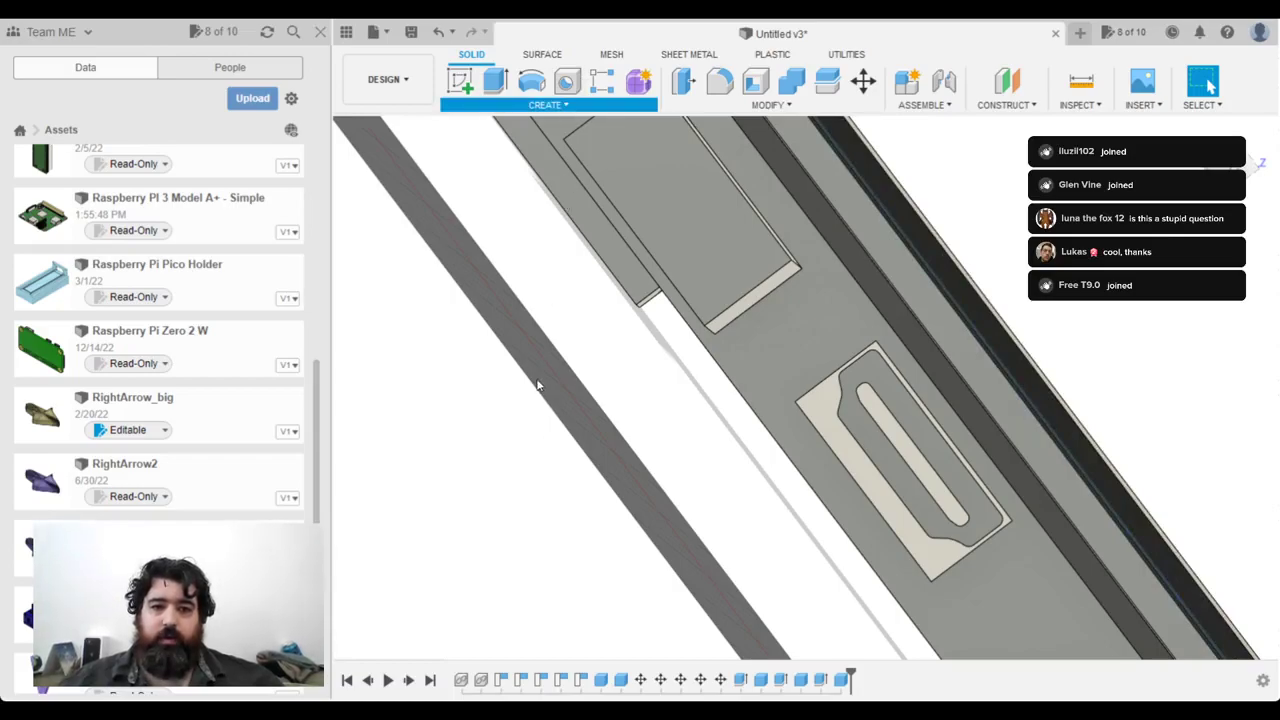
click(519, 367)
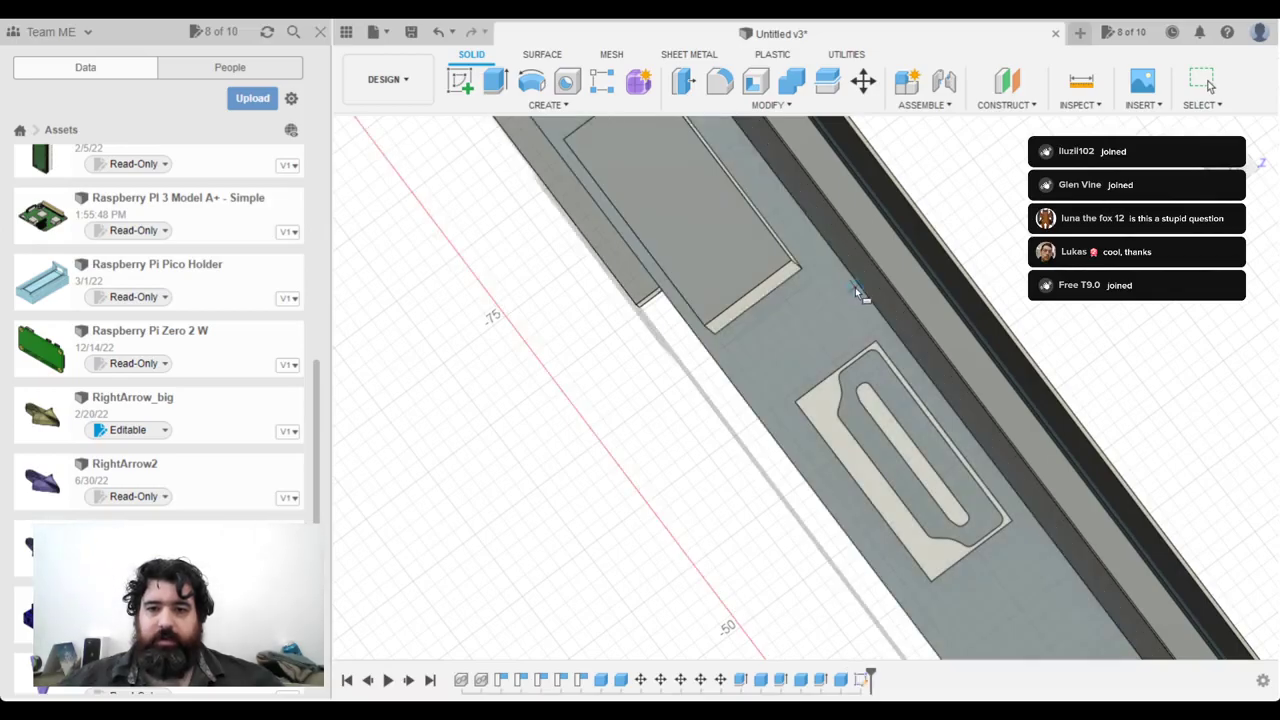
click(855, 286)
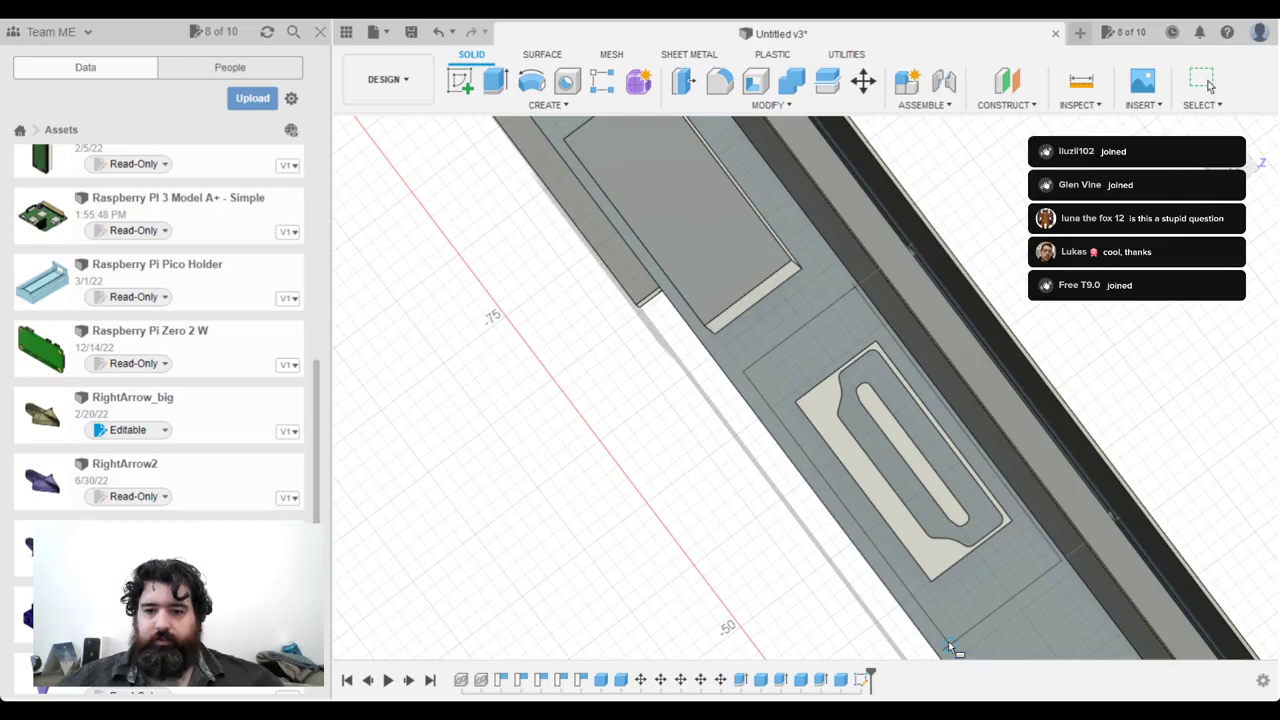
click(950, 648)
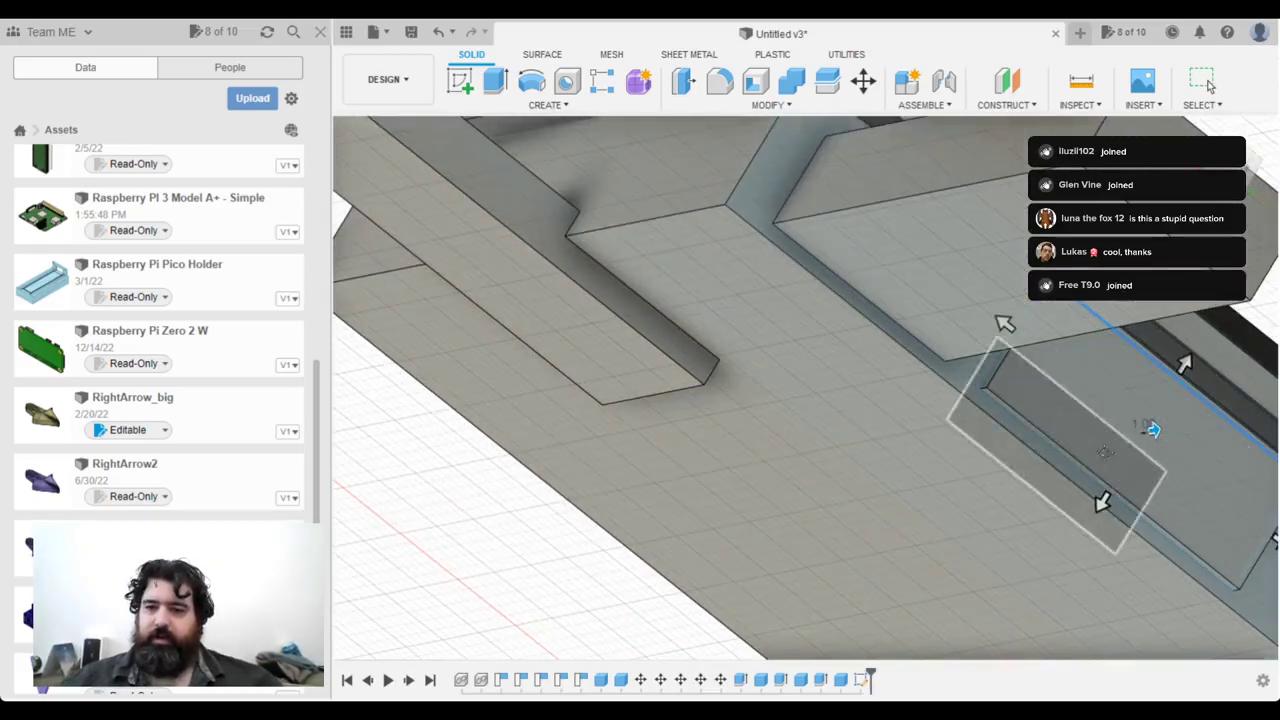
middle_drag(1113, 453, 746, 466)
drag(786, 443, 1059, 397)
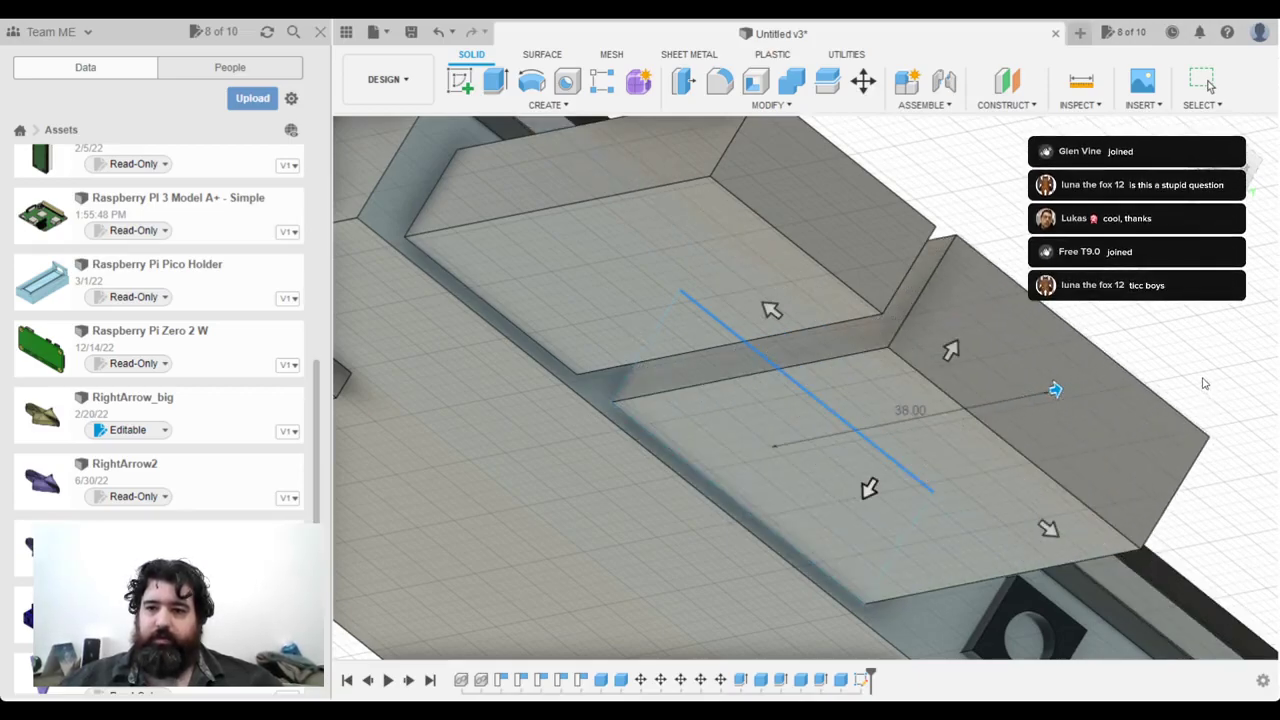
key(Return)
Step: Create a box around the round audio jack on the enclosure box's port side, extending outward past the board
shift+middle_drag(1163, 523, 914, 344)
middle_drag(747, 380, 991, 386)
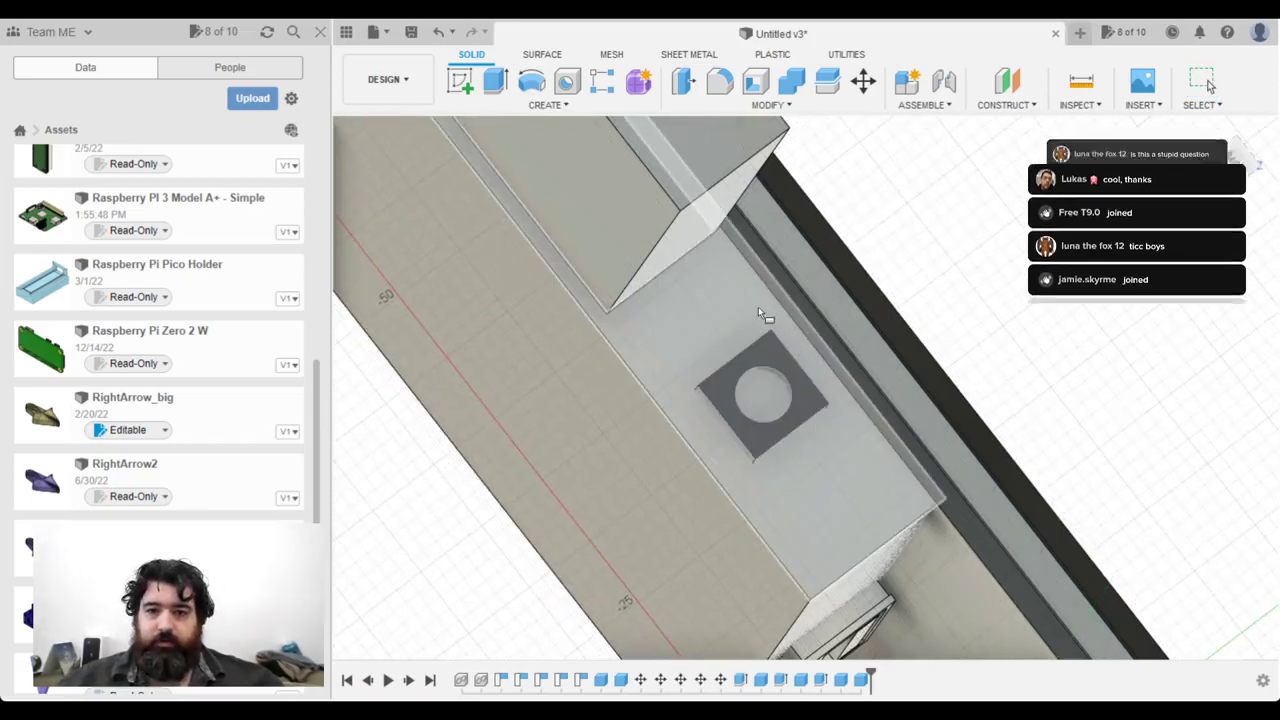
click(764, 295)
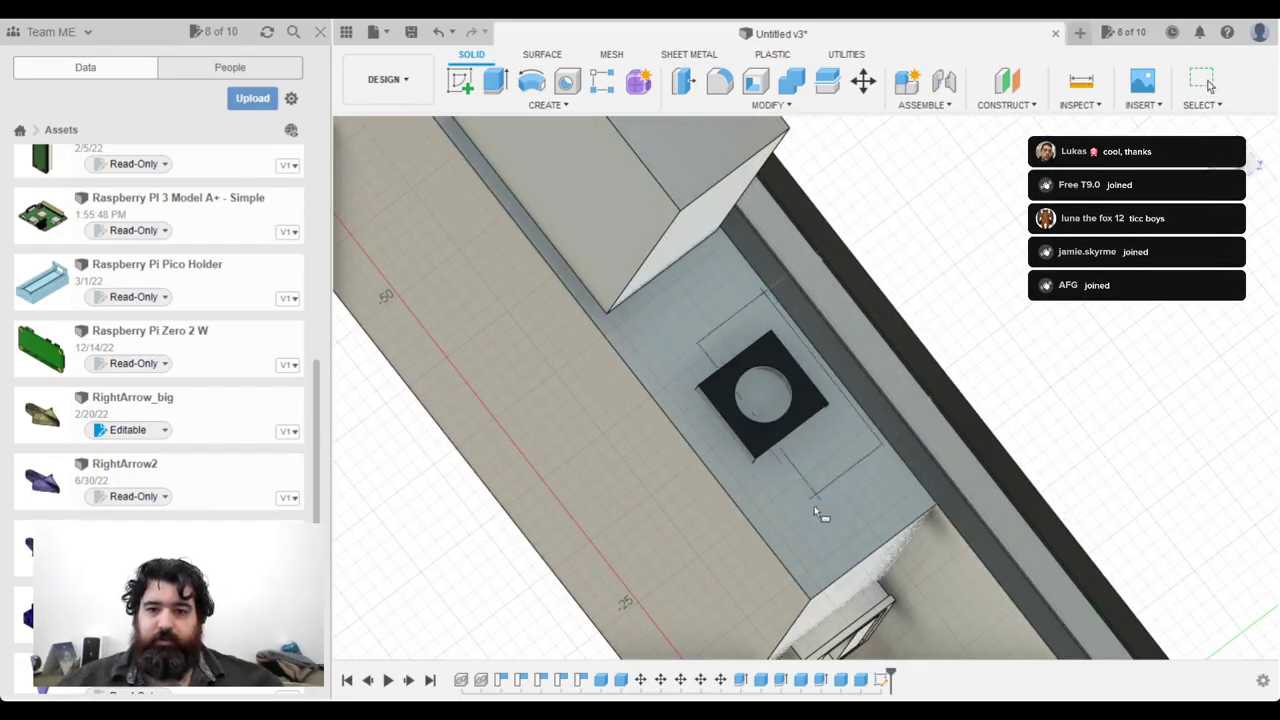
click(754, 501)
mouse_move(760, 390)
mouse_down()
mouse_move(823, 220)
mouse_move(870, 235)
mouse_up()
key(Return)
Step: Draw the base of a new box around the USB port on the short end of the enclosure box
shift+middle_drag(1028, 486, 958, 410)
scroll(1025, 419, down, 2)
scroll(1028, 421, up, 5)
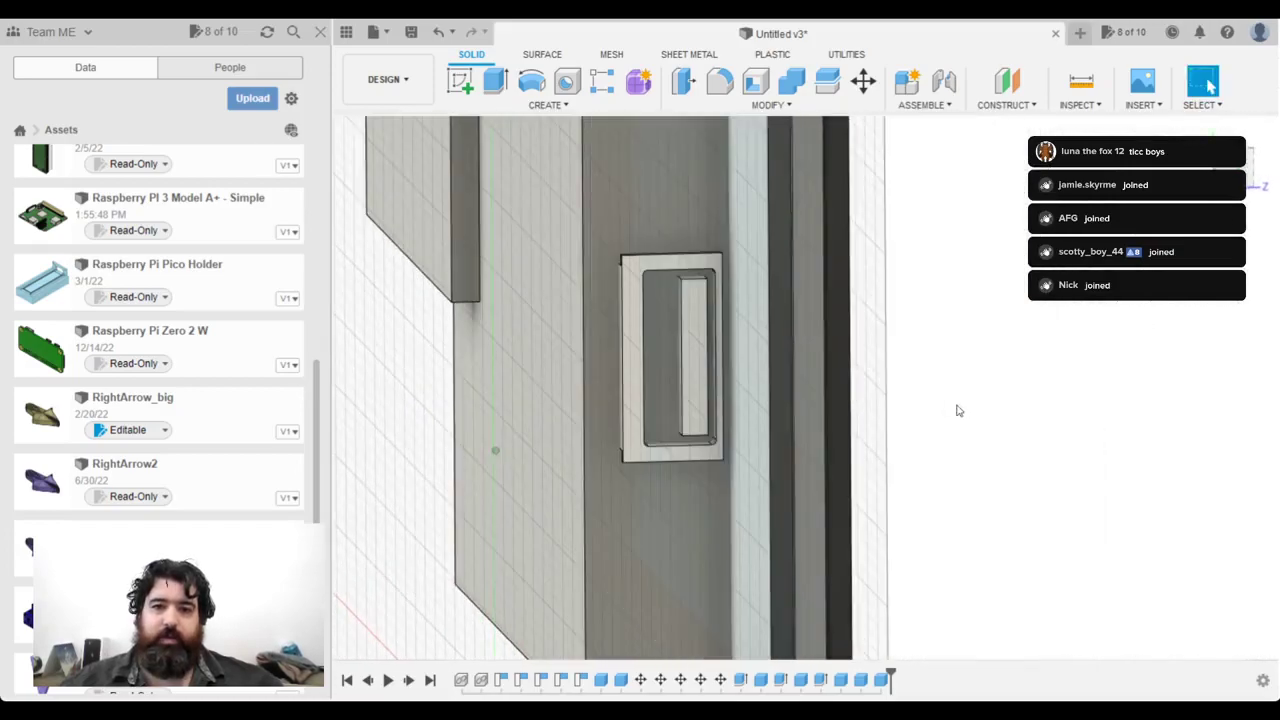
click(565, 108)
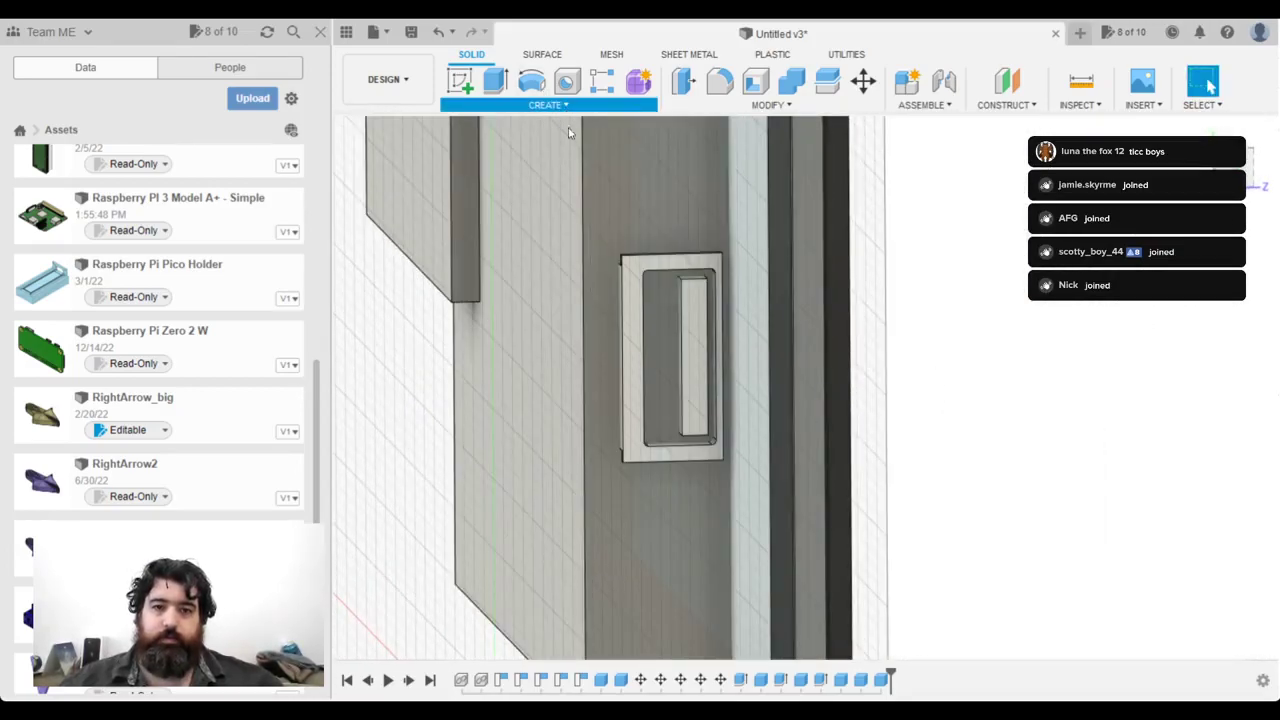
click(633, 231)
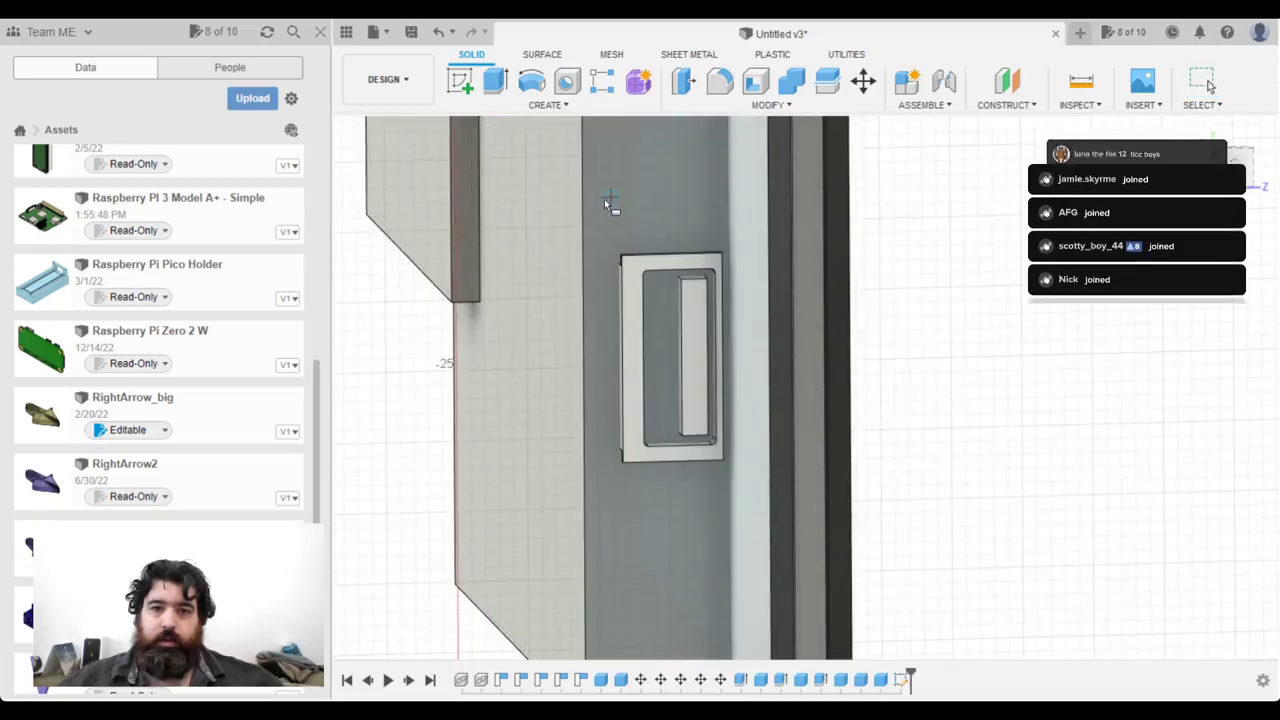
click(737, 532)
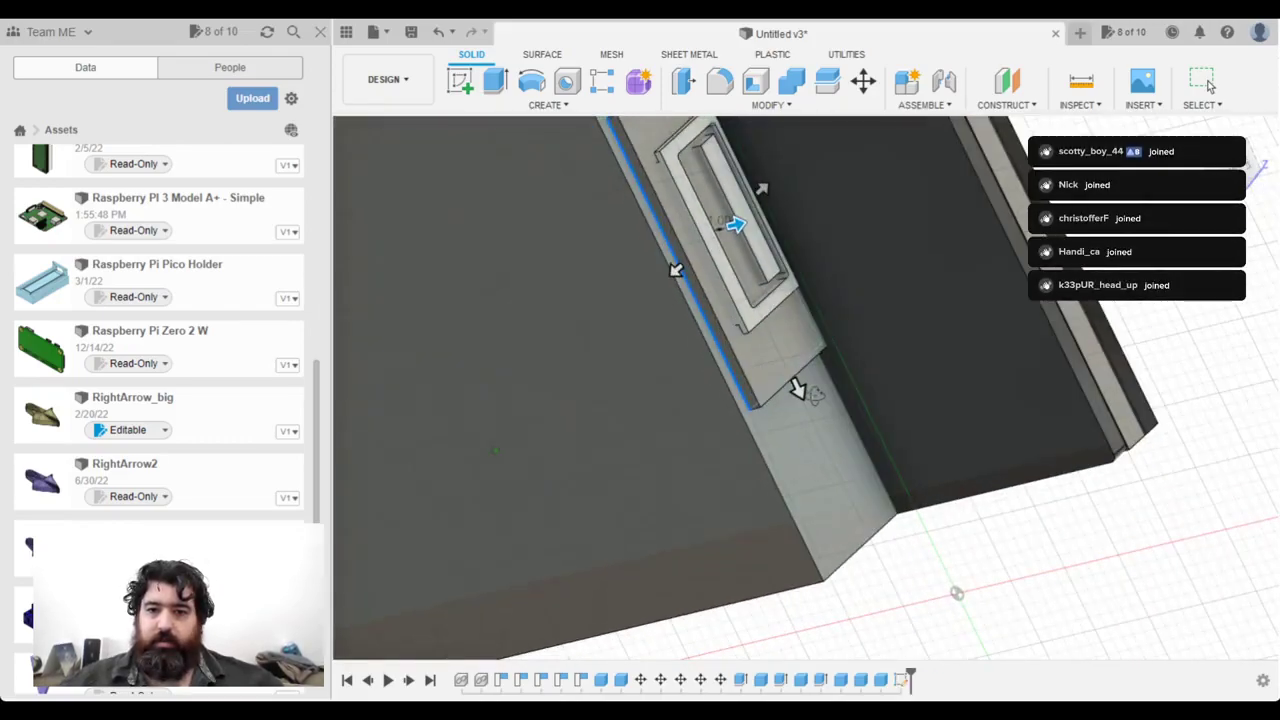
Step: Extend the USB port box 60 mm outward past the display's edge and finish it
shift+middle_drag(815, 393, 770, 207)
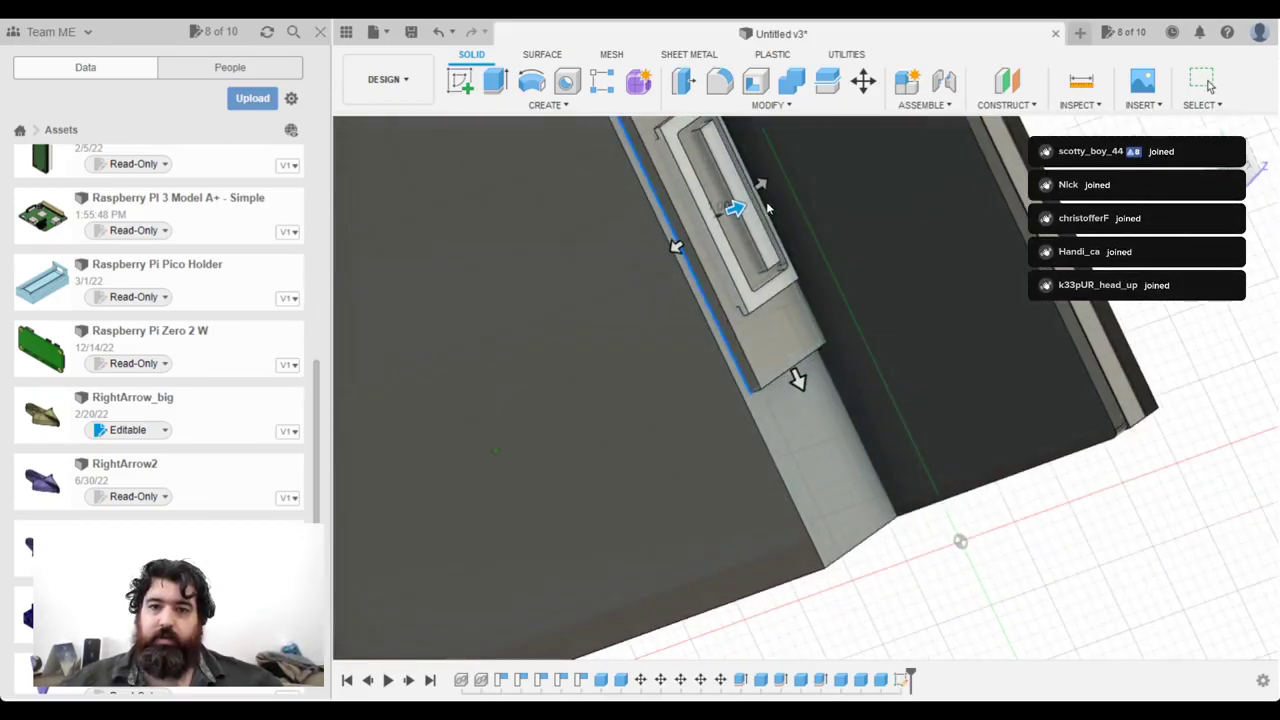
drag(737, 207, 1087, 133)
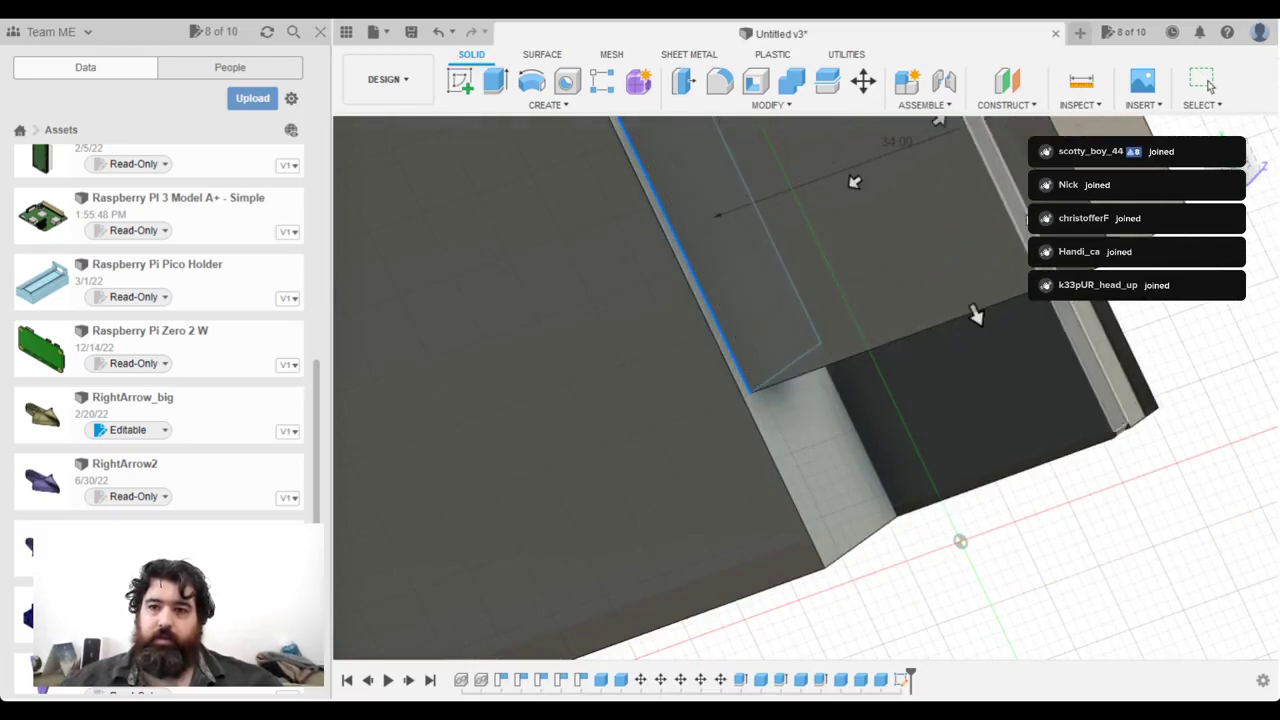
scroll(975, 315, down, 5)
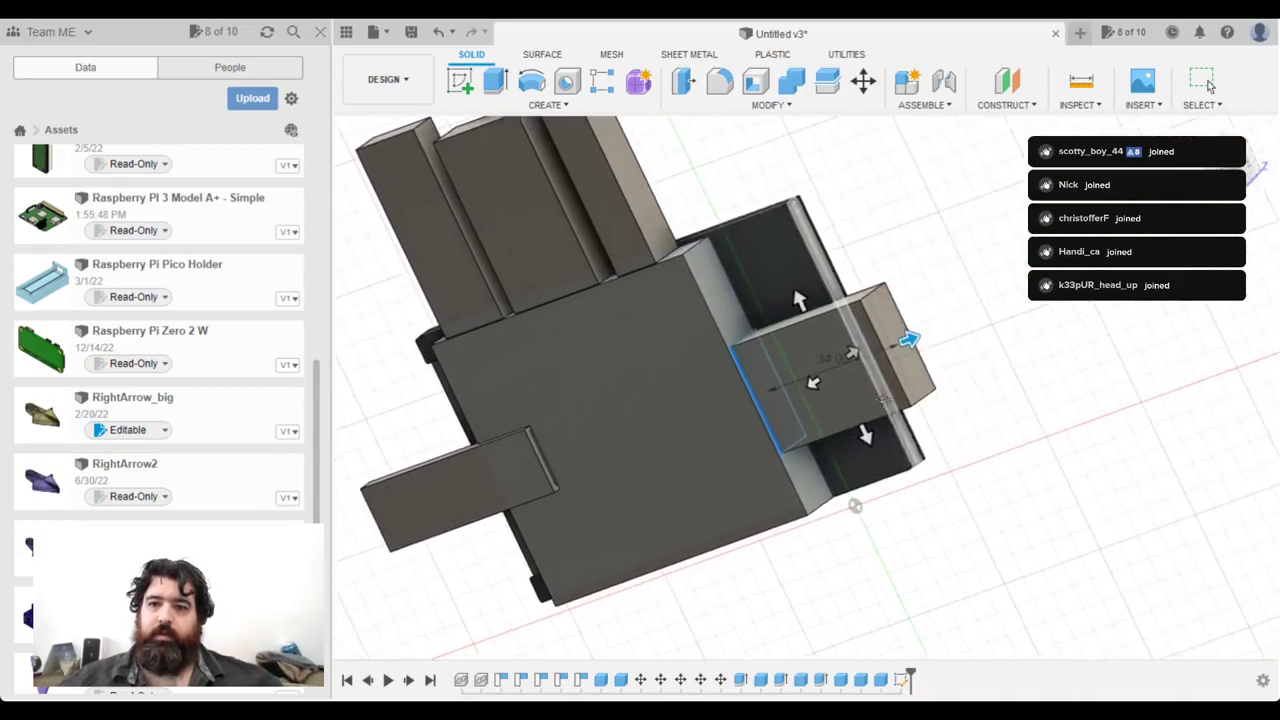
drag(910, 340, 1018, 315)
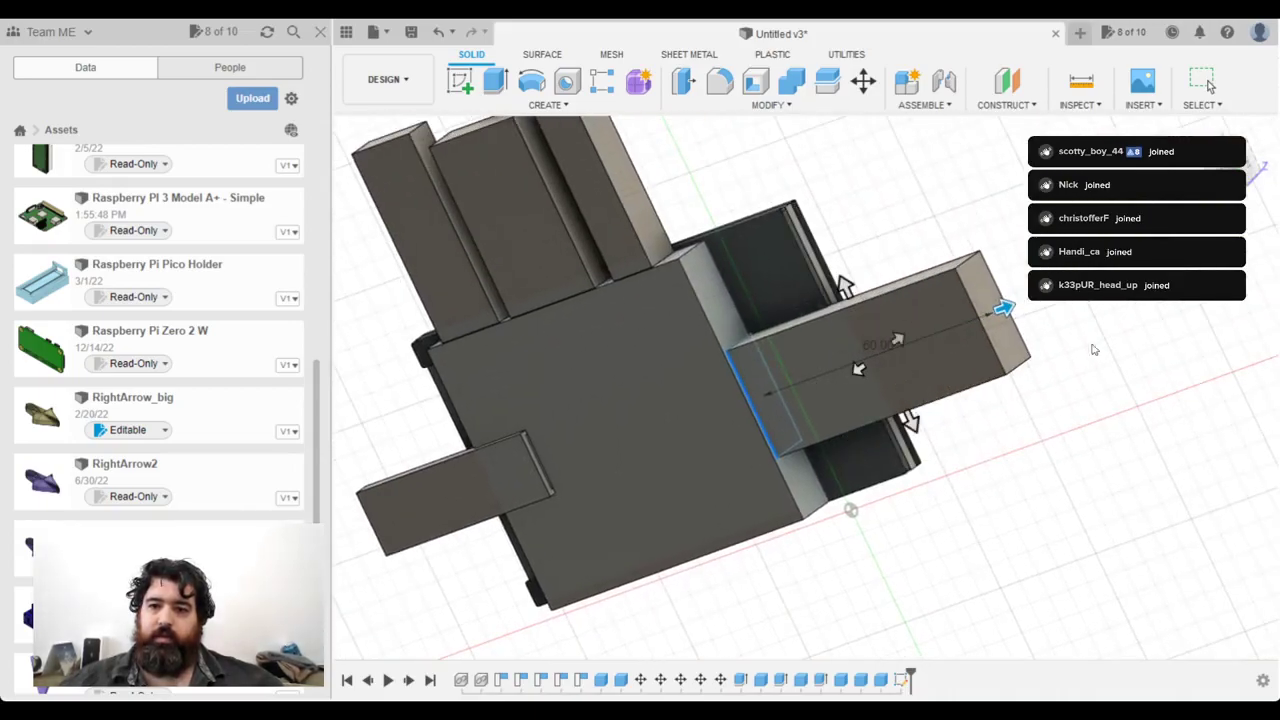
key(Return)
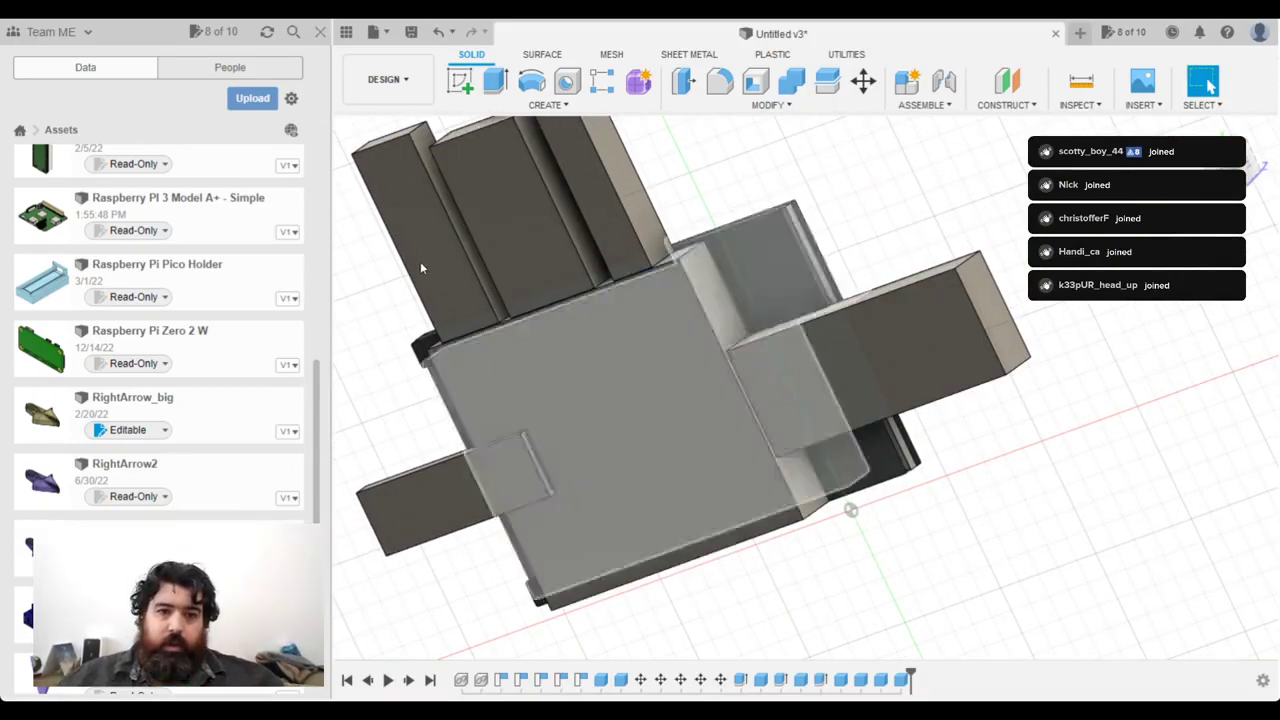
Step: Extrude the display-facing side of the underside box slightly toward the display at the gap beside the port boxes
shift+middle_drag(778, 188, 687, 390)
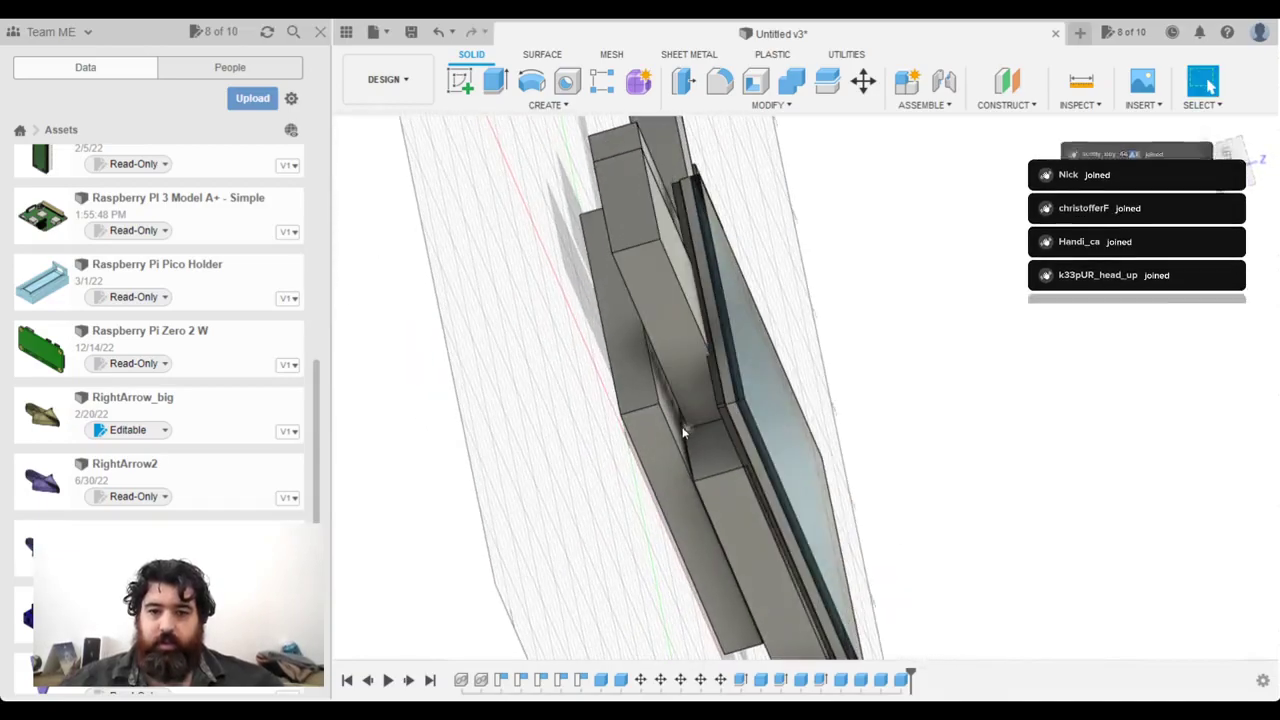
scroll(676, 432, up, 5)
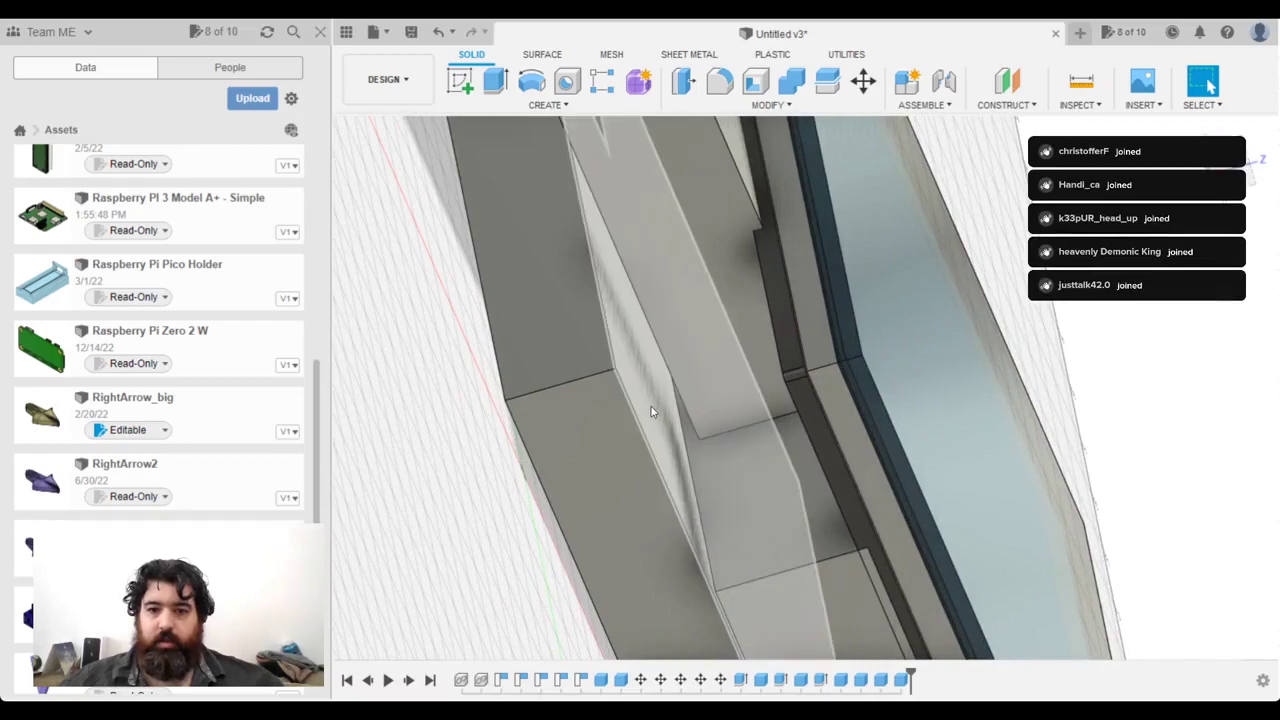
click(651, 411)
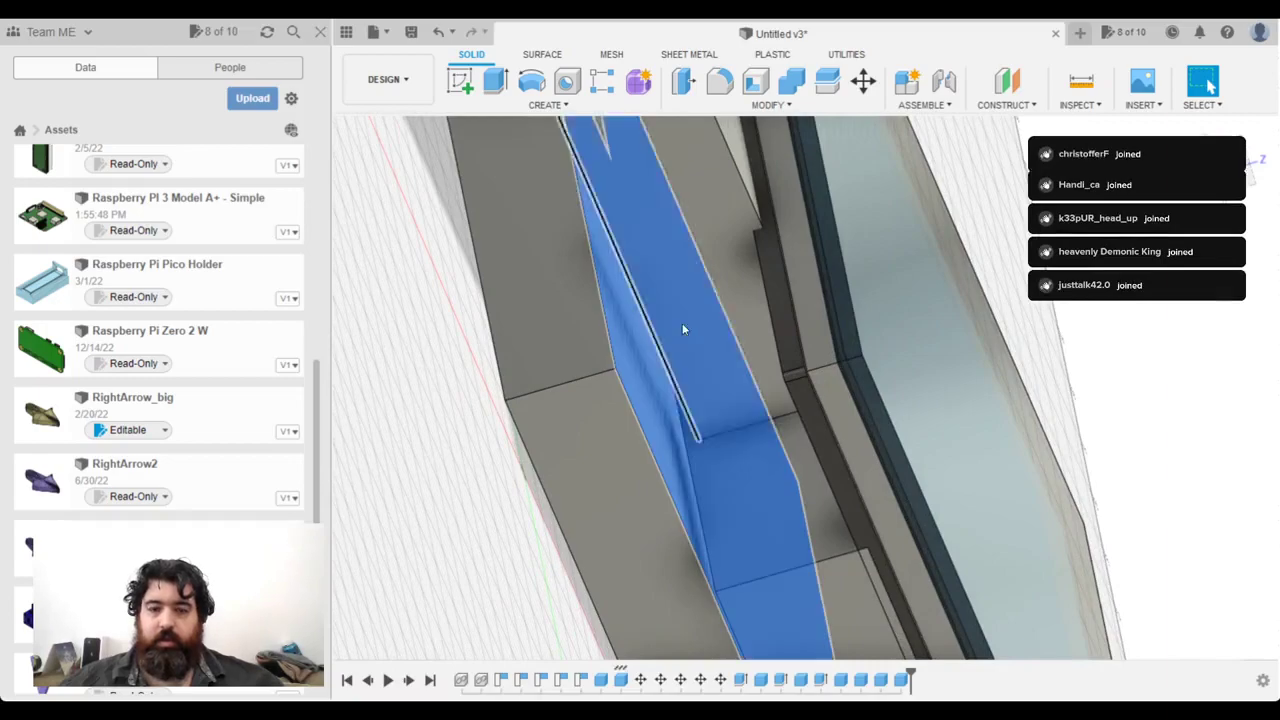
click(495, 79)
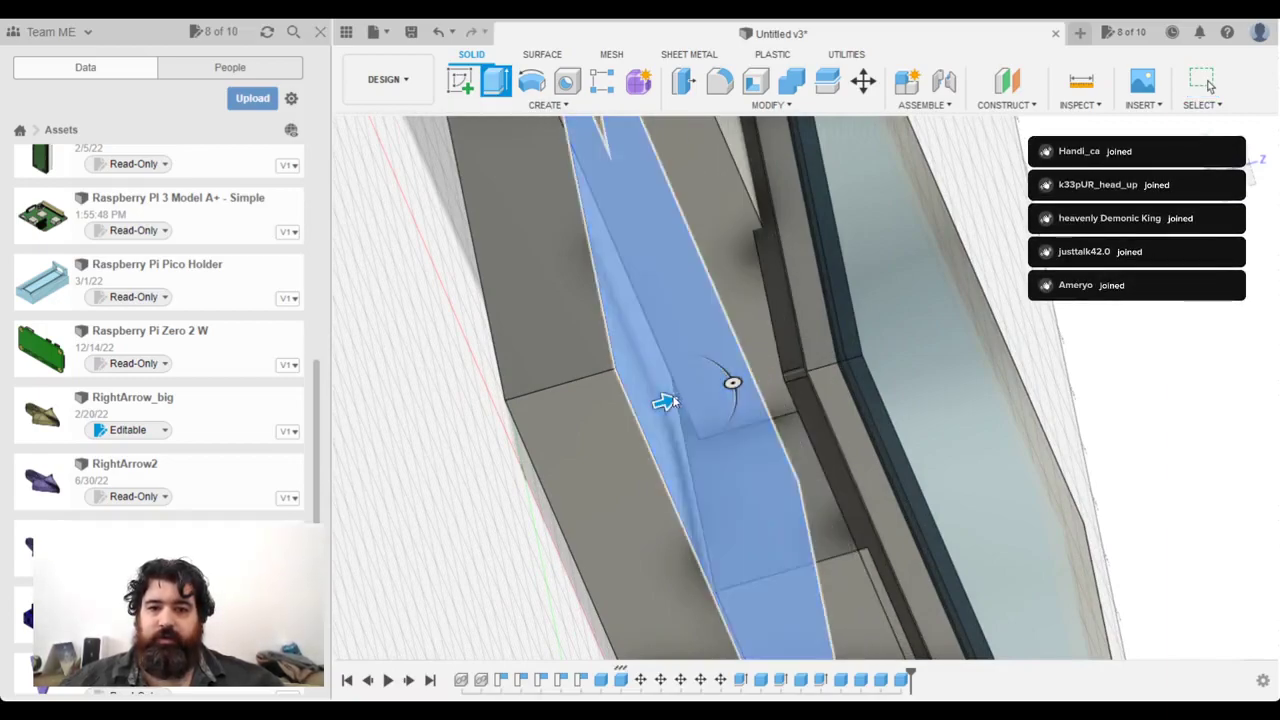
drag(668, 398, 698, 395)
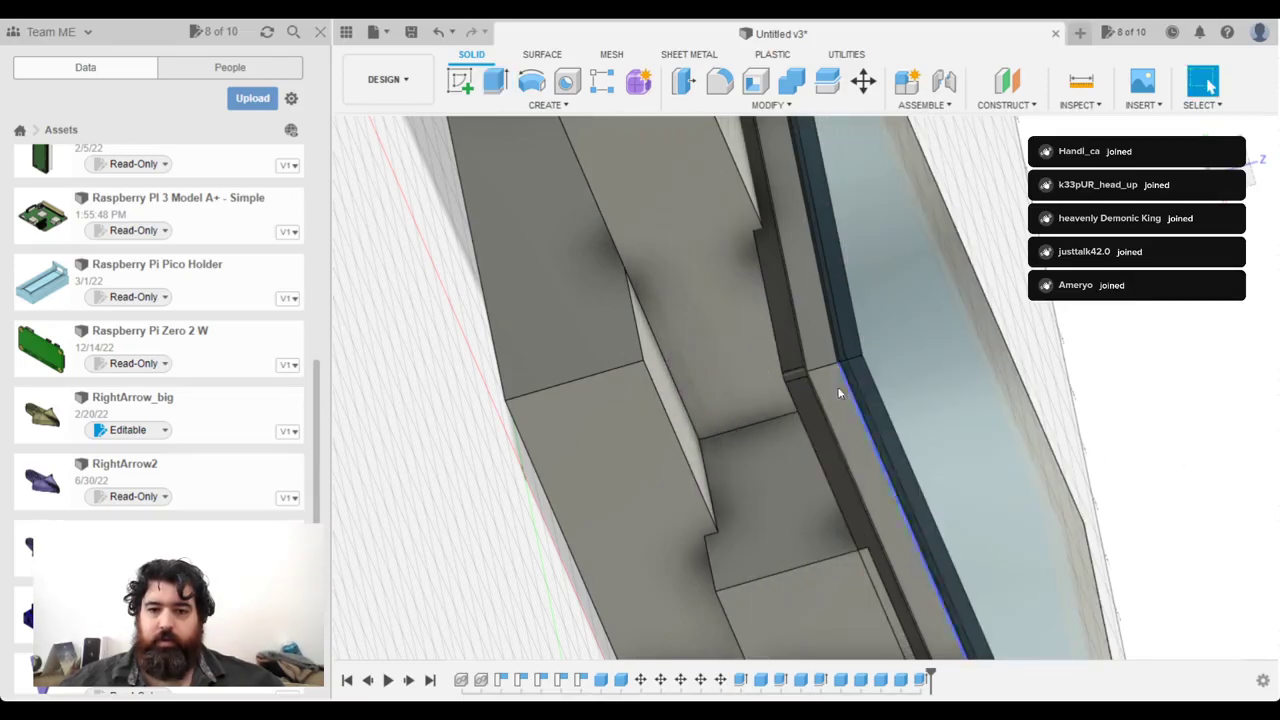
Step: Extrude the display-facing side of the enclosure box around the board toward the back of the display
shift+middle_drag(754, 363, 710, 538)
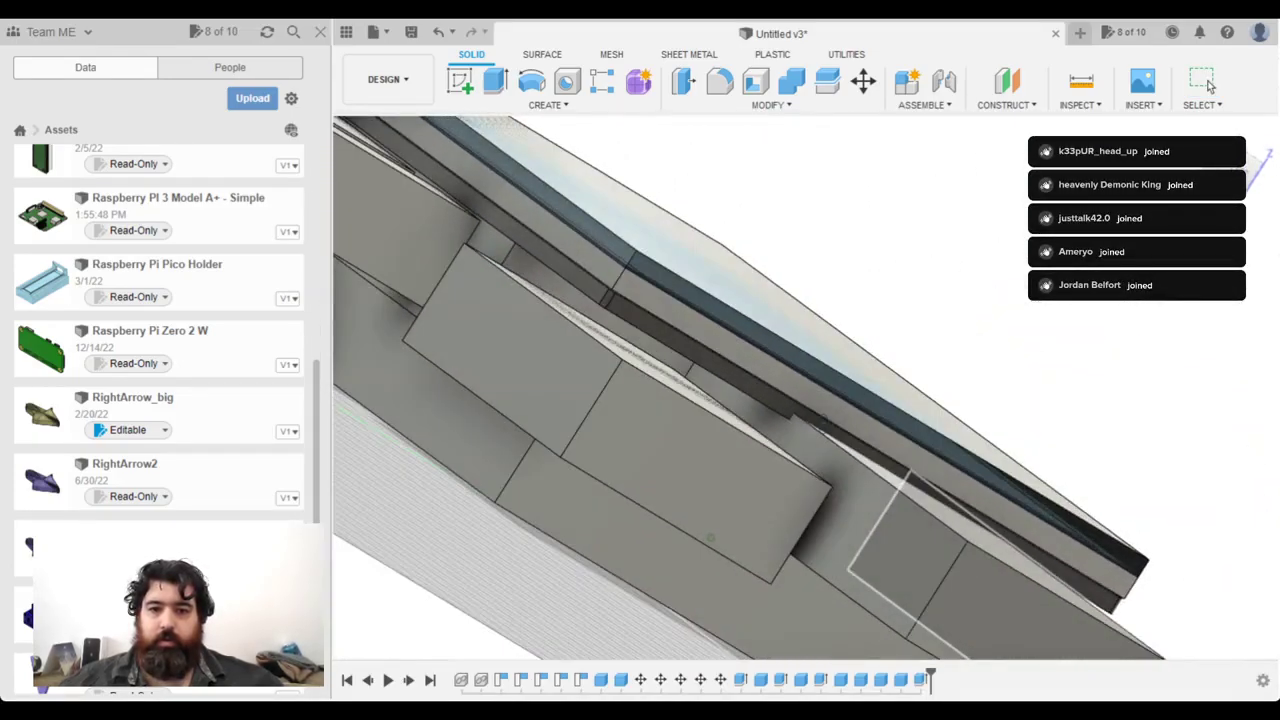
shift+middle_drag(823, 419, 830, 430)
click(693, 408)
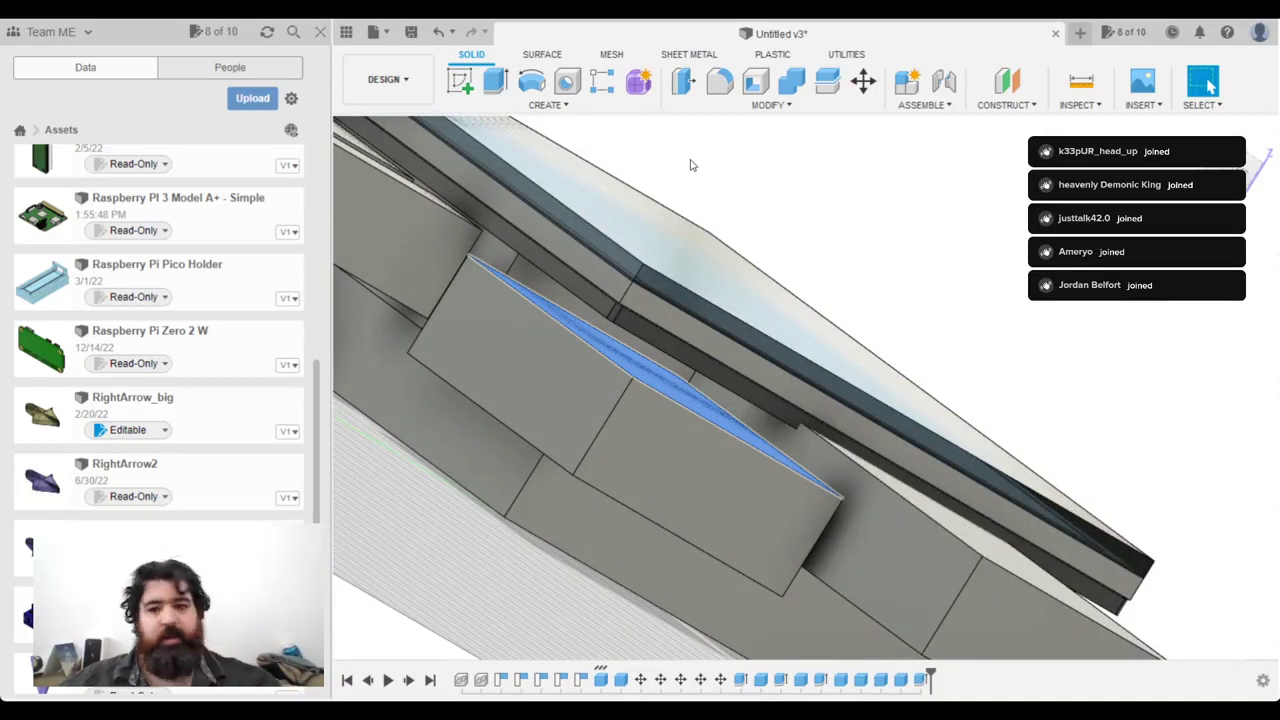
shift+middle_drag(733, 333, 678, 434)
scroll(678, 434, up, 3)
click(495, 82)
drag(672, 428, 697, 404)
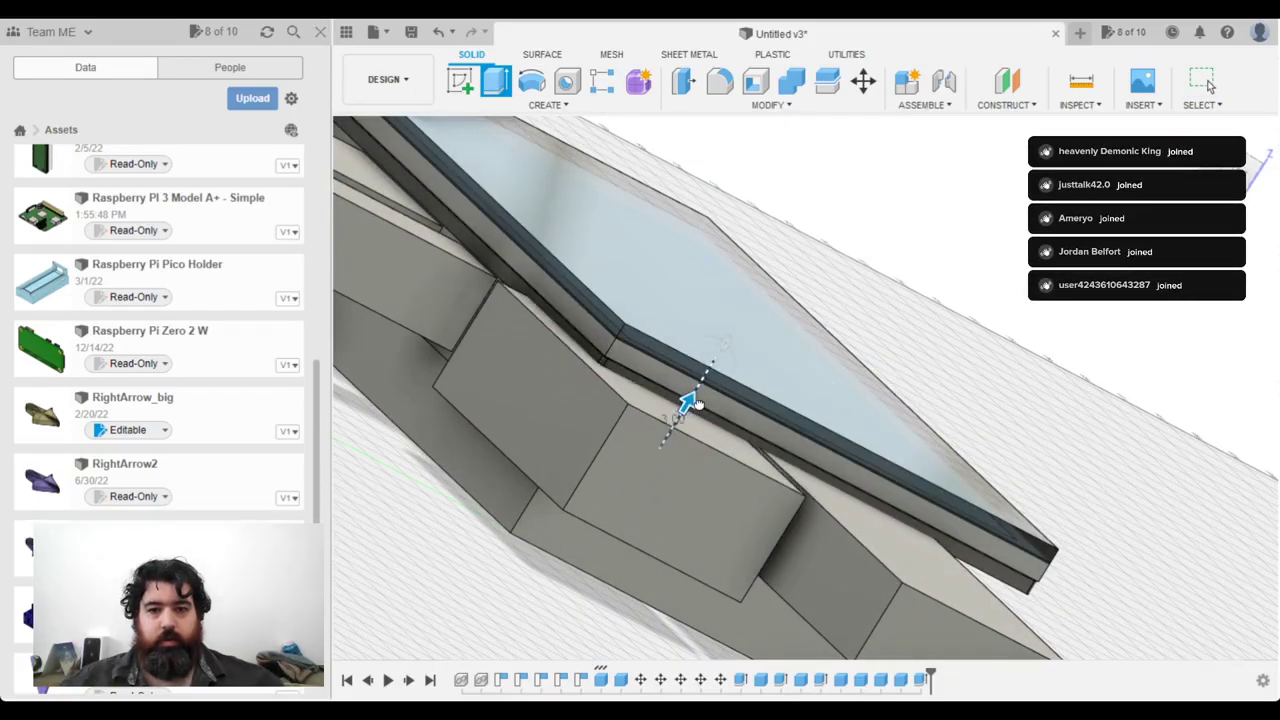
key(Return)
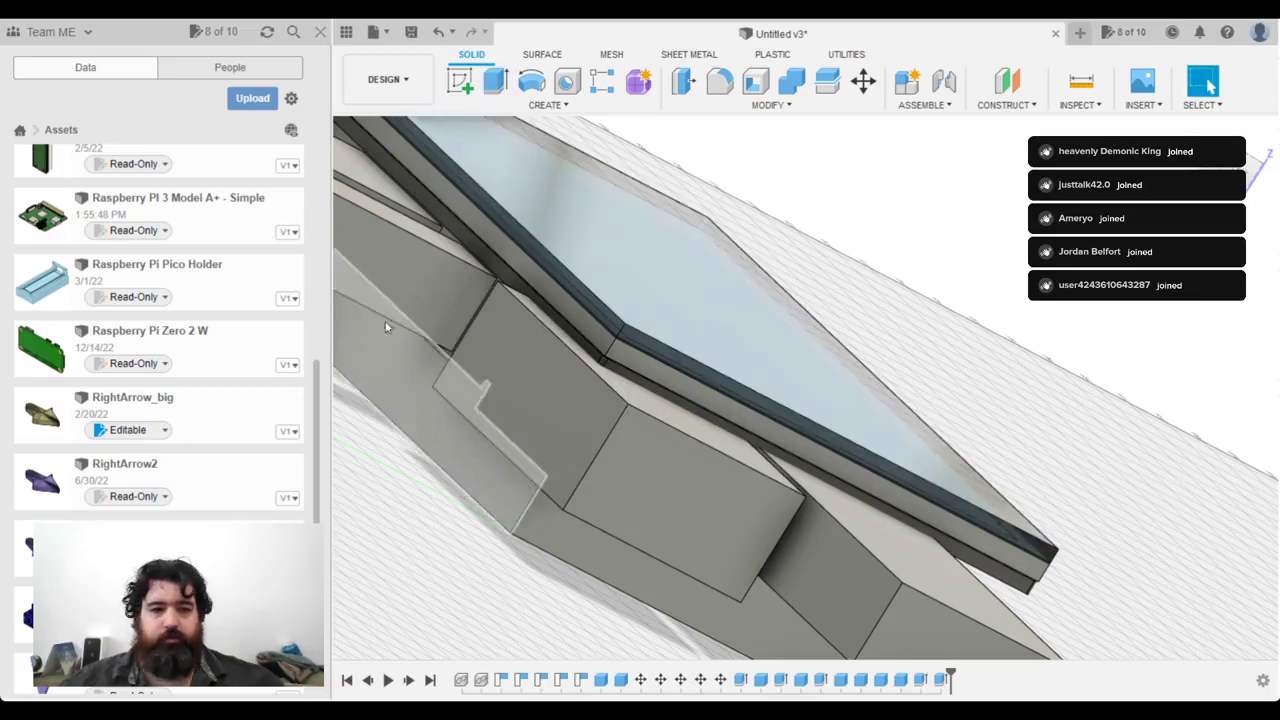
Step: Draw the base of a new box on the display's back face, starting near its outer corner
shift+middle_drag(667, 254, 535, 320)
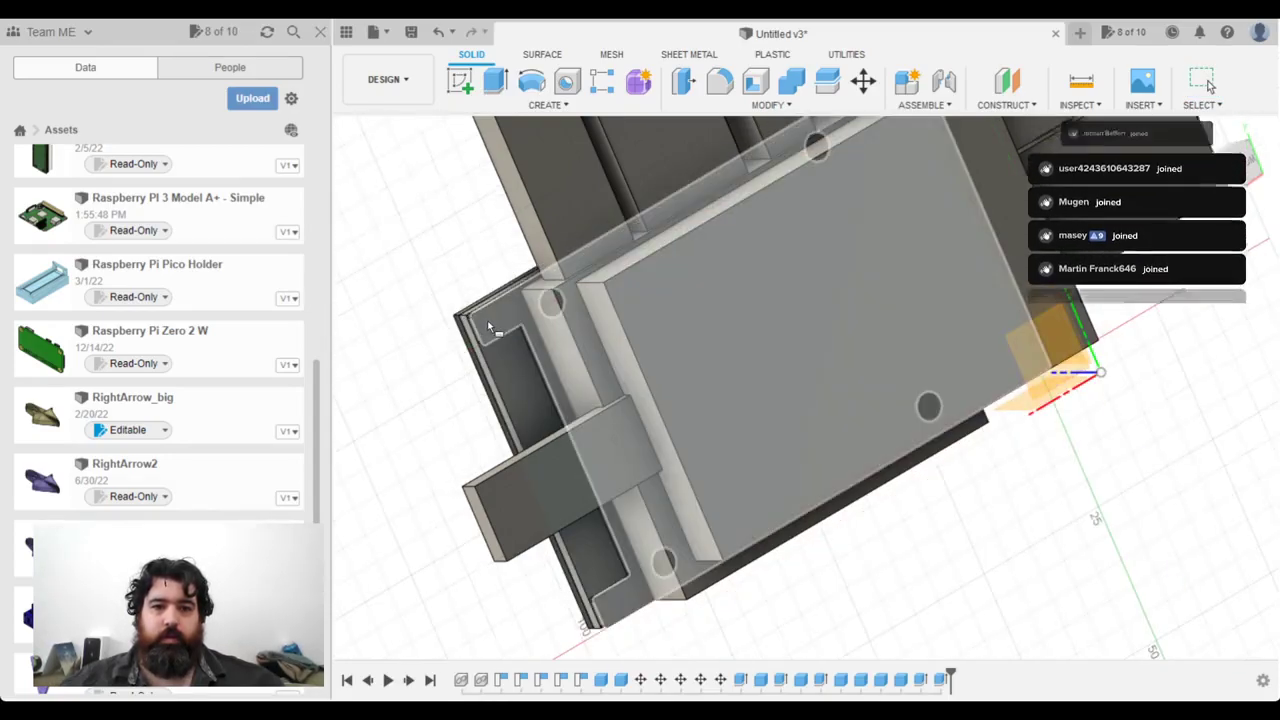
click(481, 316)
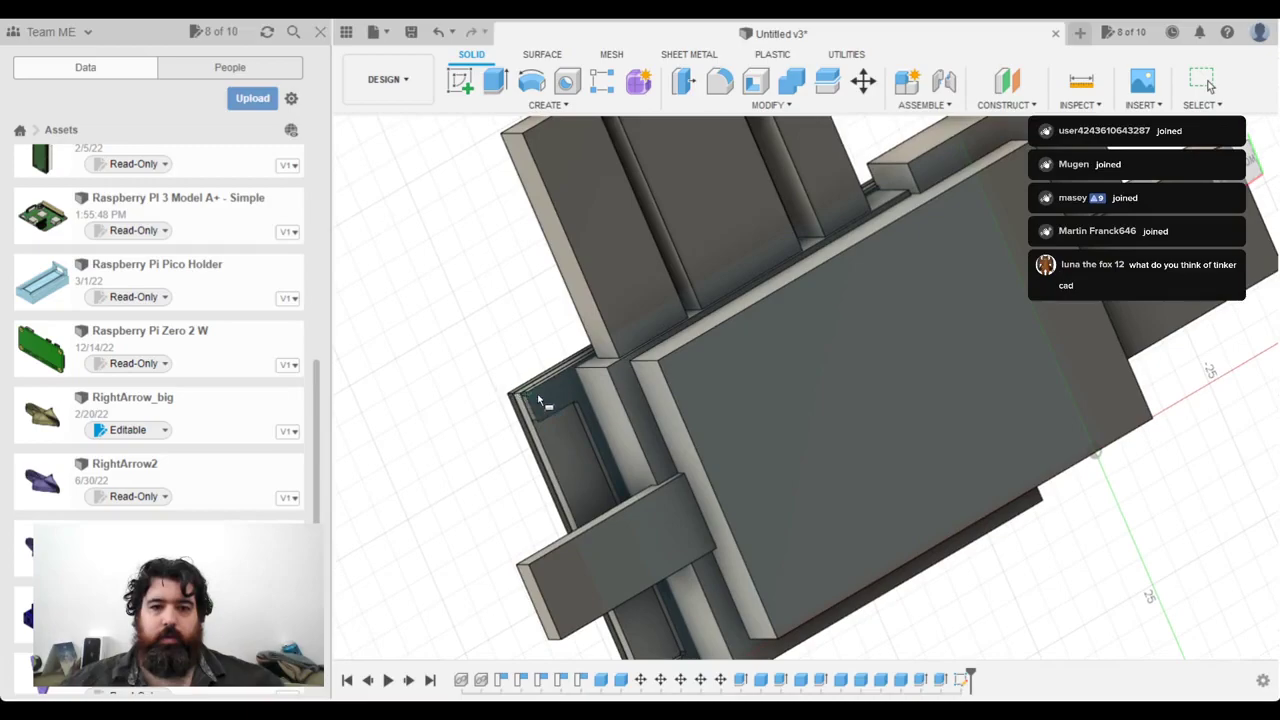
scroll(526, 391, up, 5)
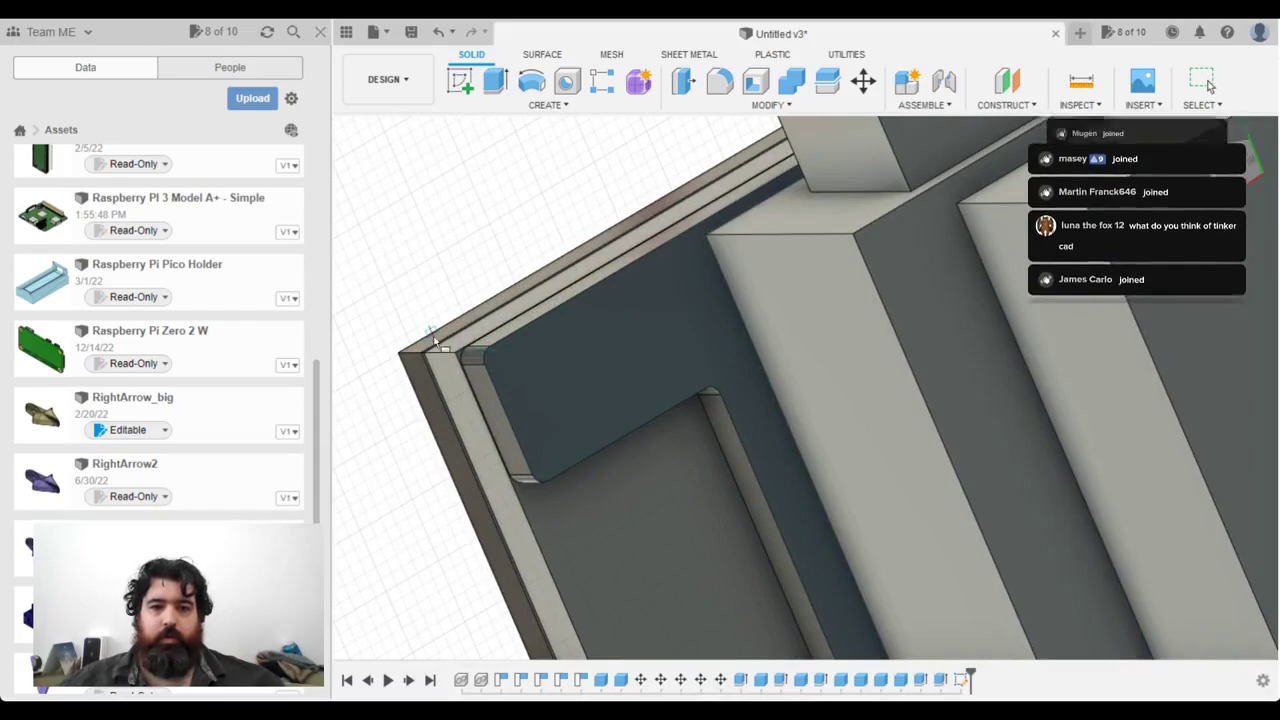
click(438, 338)
click(722, 504)
Step: Size the new box's base to the display's outer edges so that it covers the full back of the display
mouse_move(720, 505)
shift+middle_down()
mouse_move(652, 265)
mouse_move(663, 293)
mouse_move(652, 320)
mouse_move(640, 306)
shift+middle_up()
scroll(663, 302, down, 3)
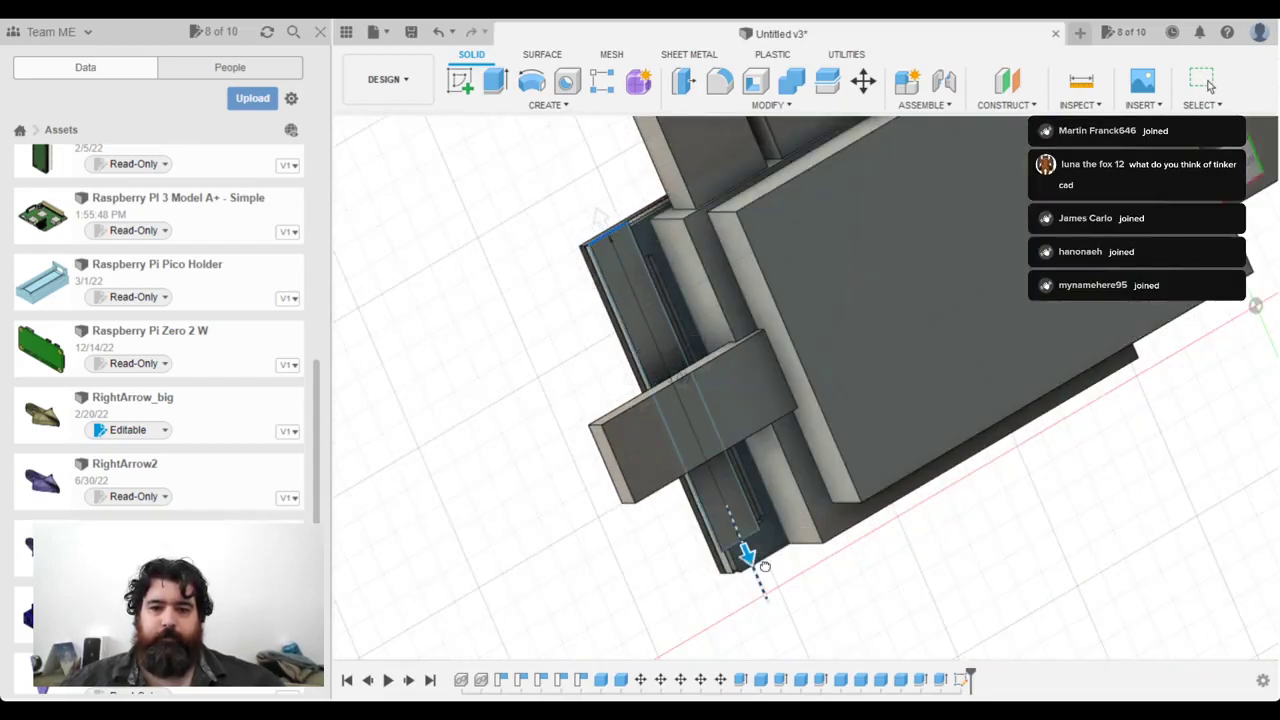
drag(714, 378, 912, 328)
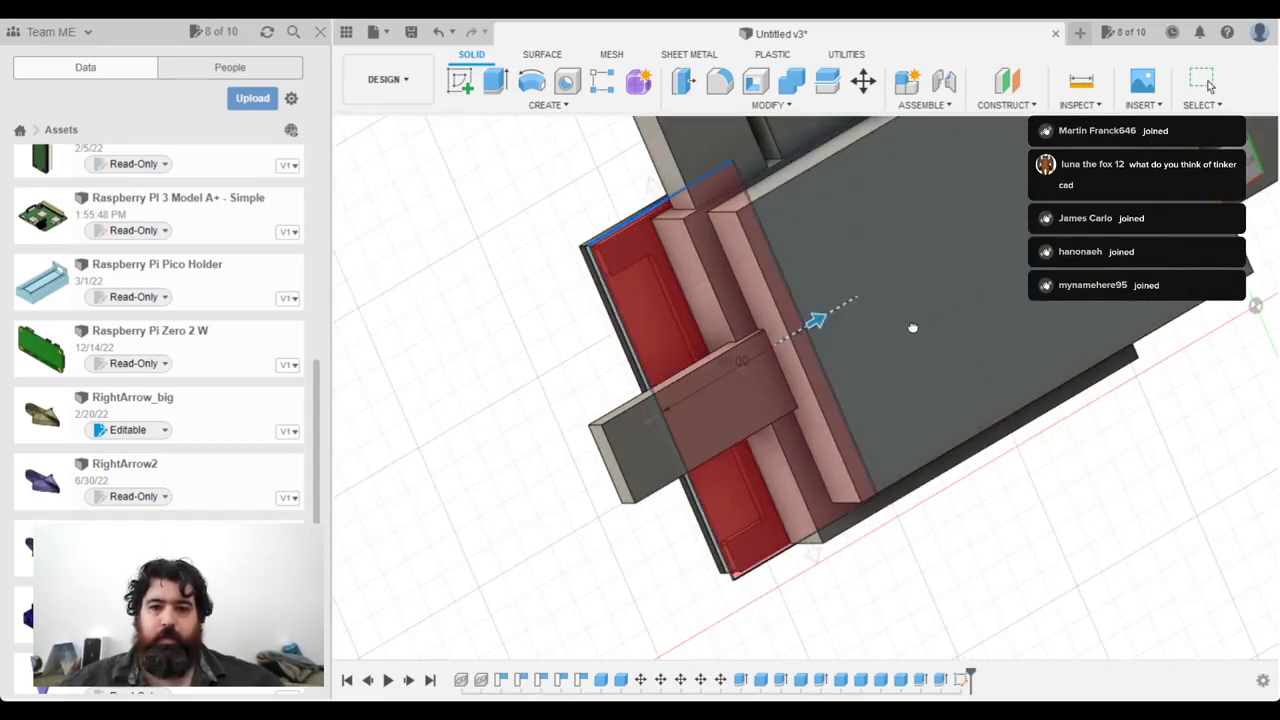
shift+middle_drag(997, 361, 600, 402)
shift+middle_drag(651, 341, 597, 268)
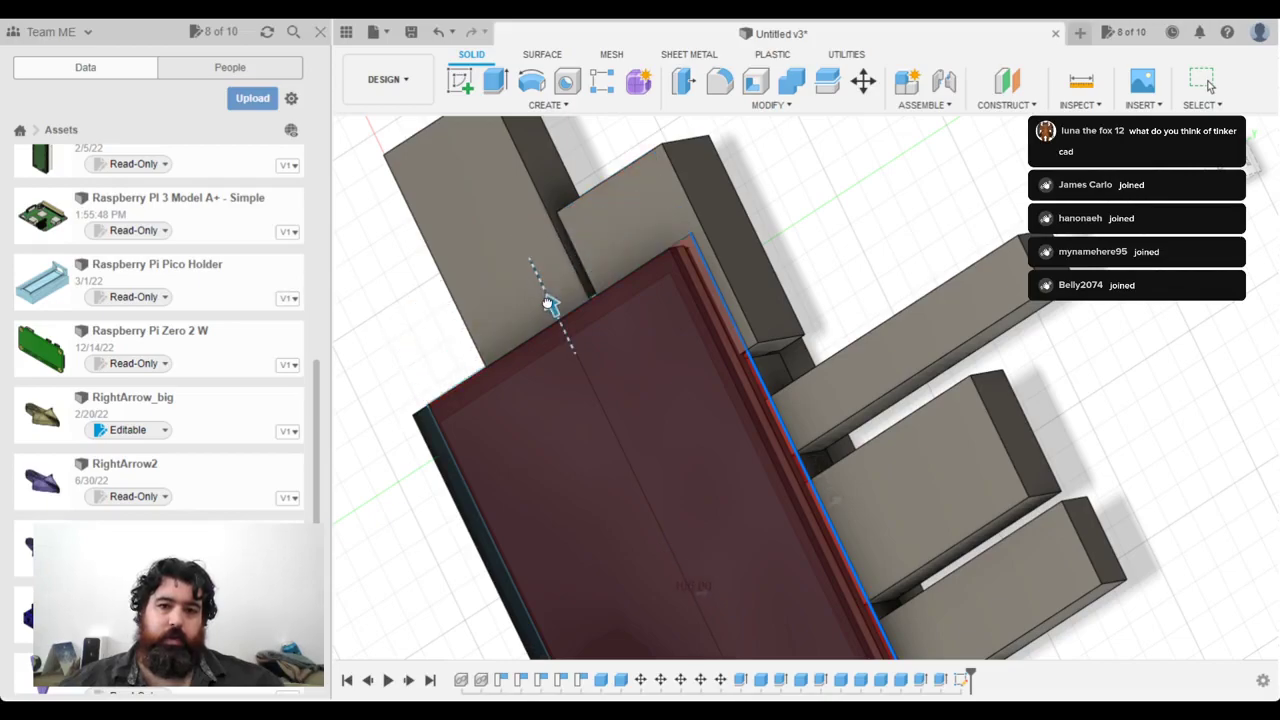
shift+middle_drag(640, 359, 746, 407)
scroll(746, 407, up, 6)
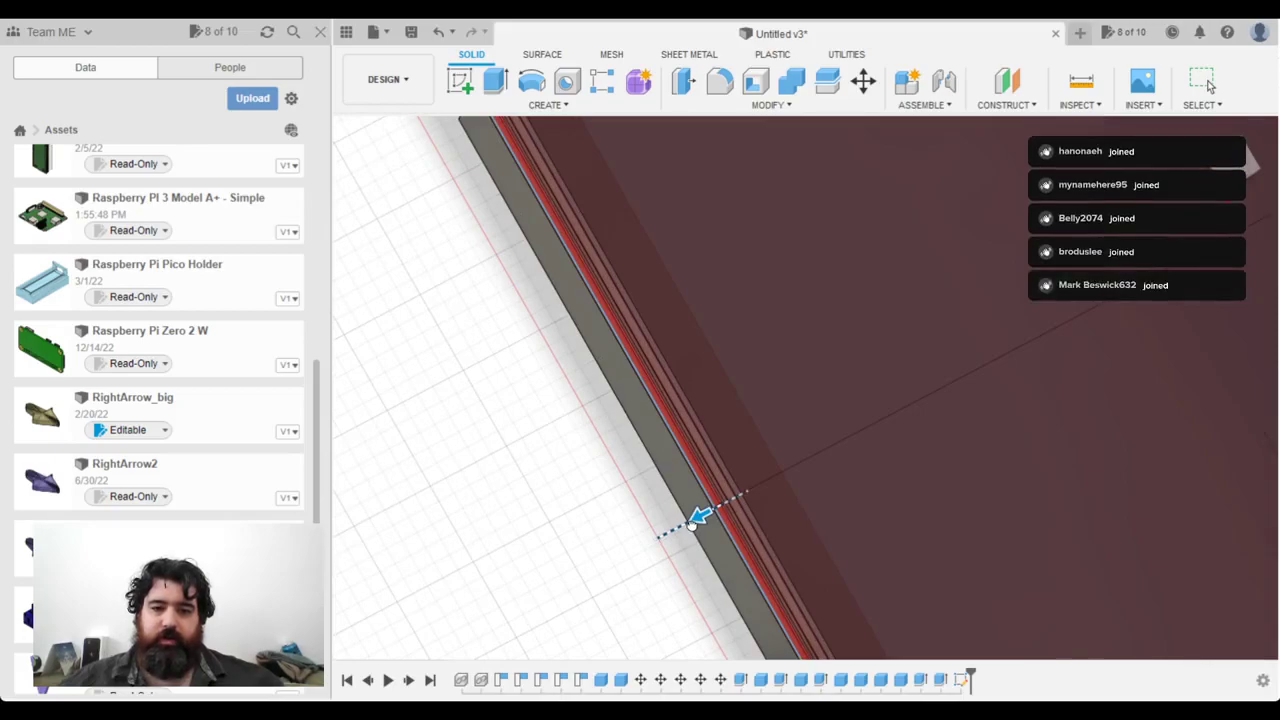
Step: Give the display box a height of 5 mm from the back face toward the screen side and finish it
shift+middle_drag(697, 517, 714, 486)
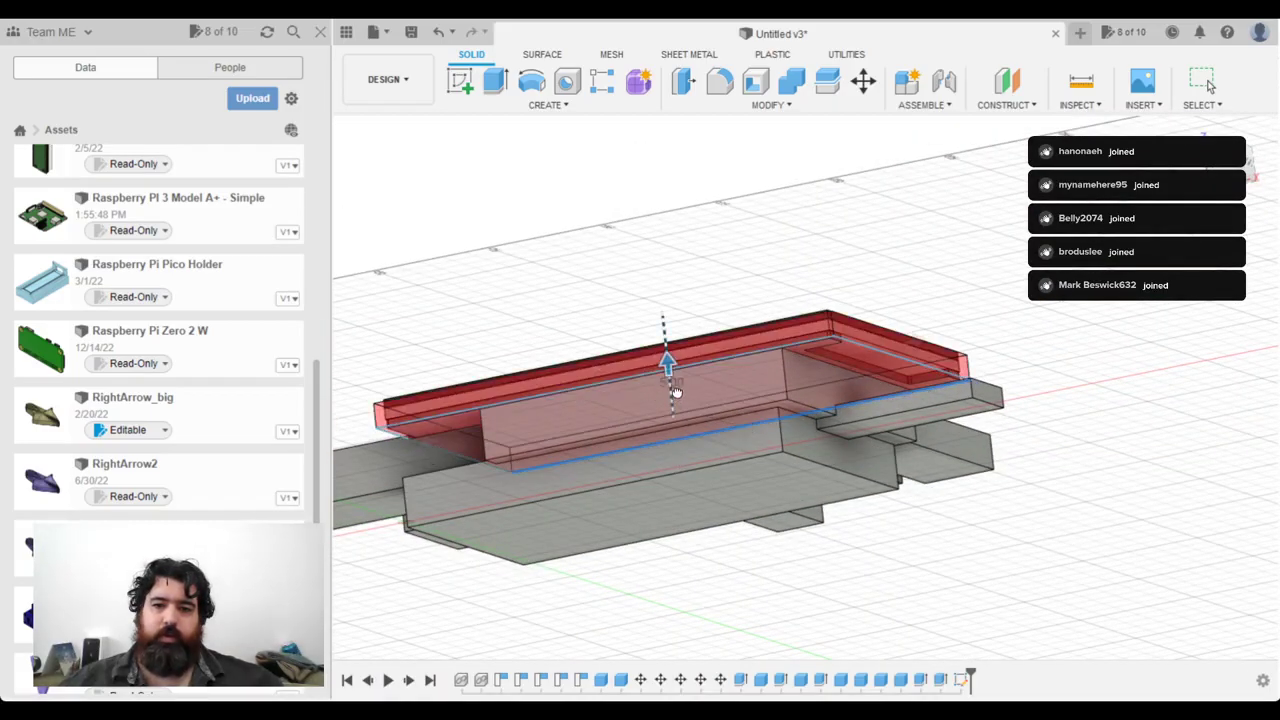
drag(676, 393, 675, 373)
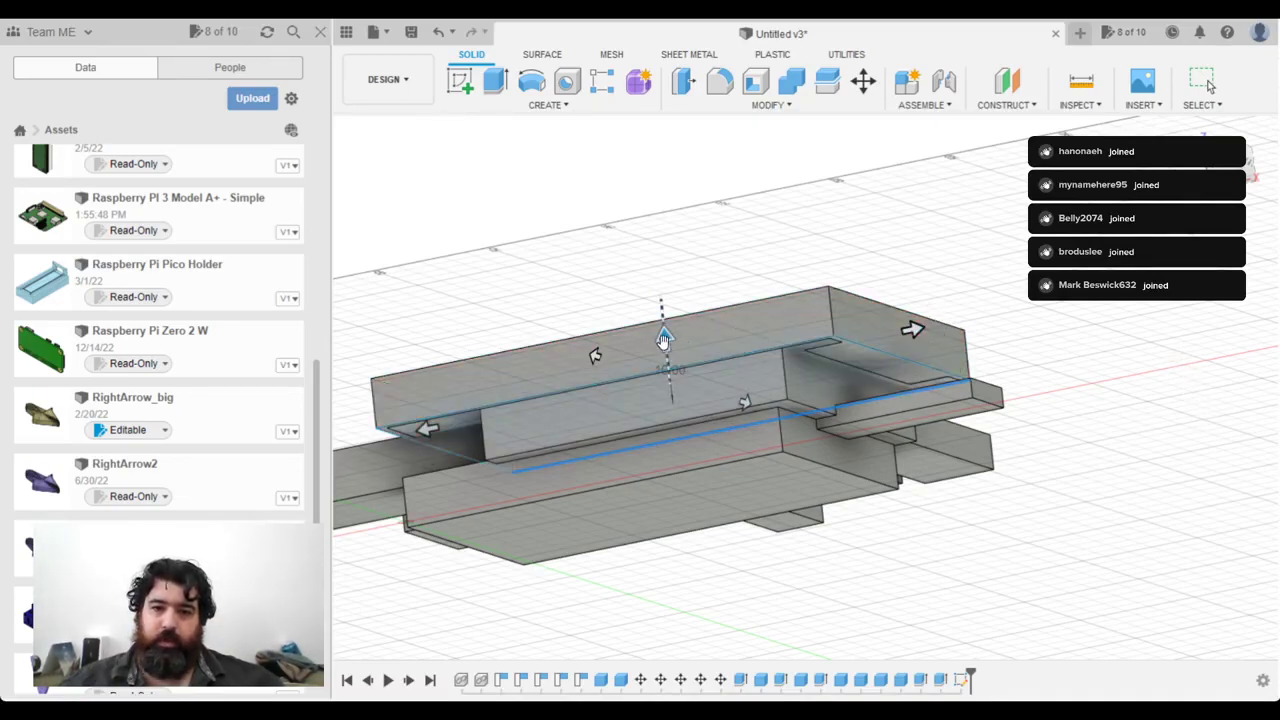
drag(665, 340, 668, 352)
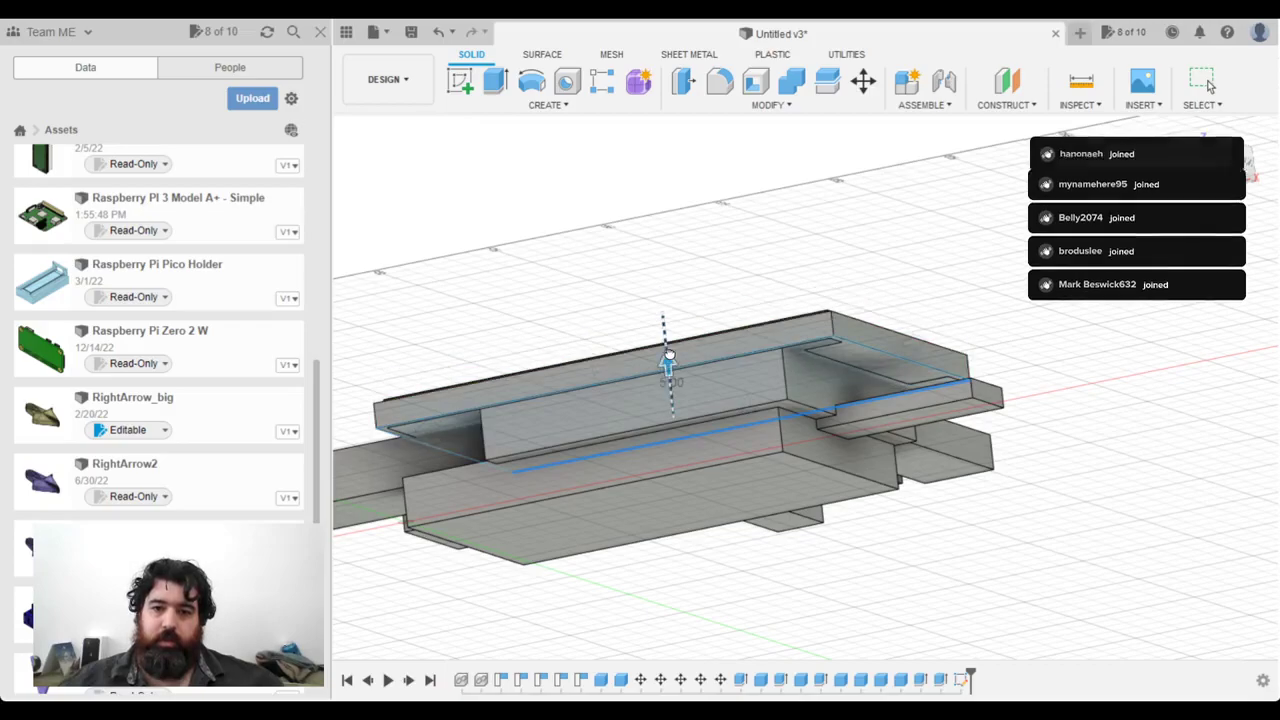
shift+middle_drag(731, 309, 707, 497)
scroll(693, 416, down, 3)
scroll(693, 414, up, 3)
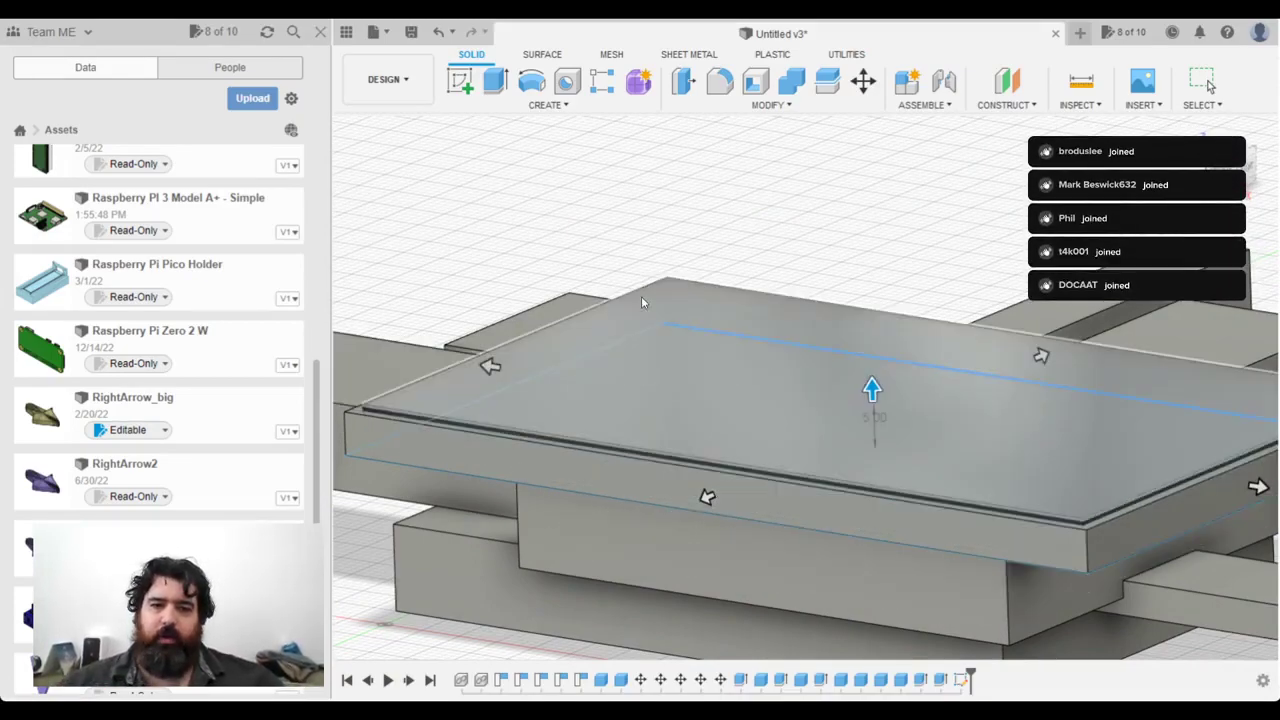
shift+middle_drag(655, 240, 751, 382)
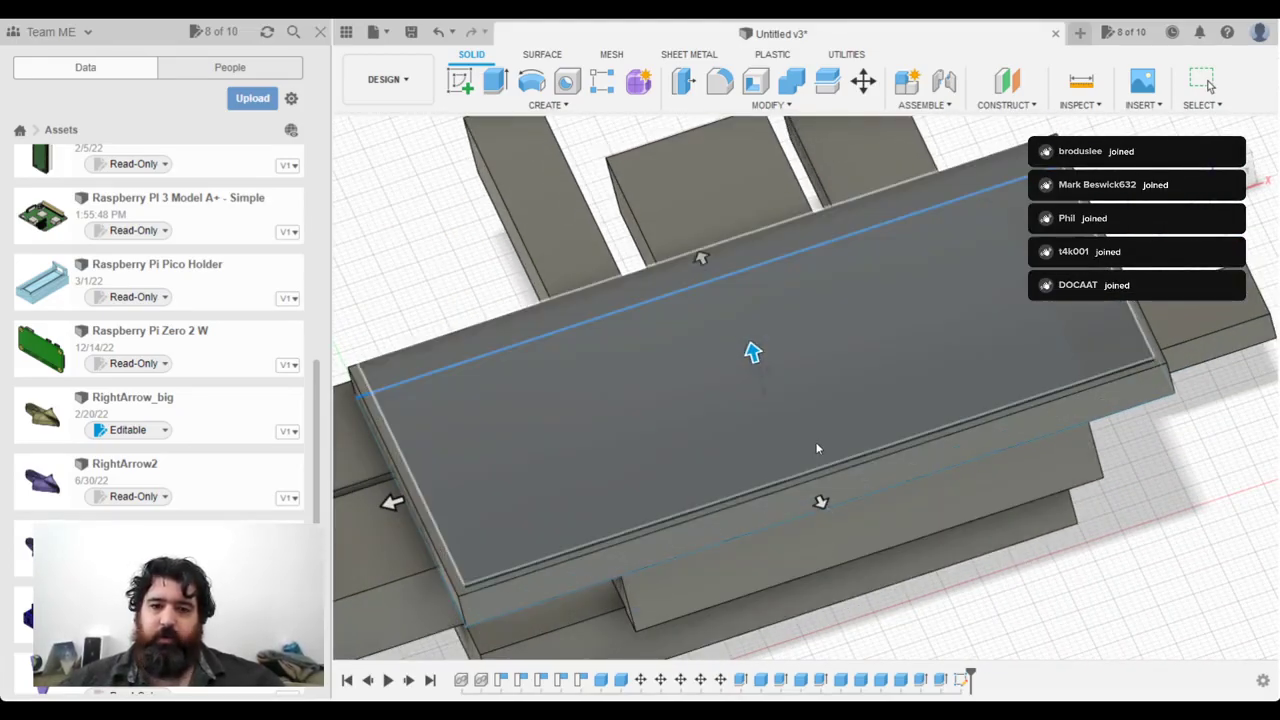
middle_drag(749, 514, 822, 522)
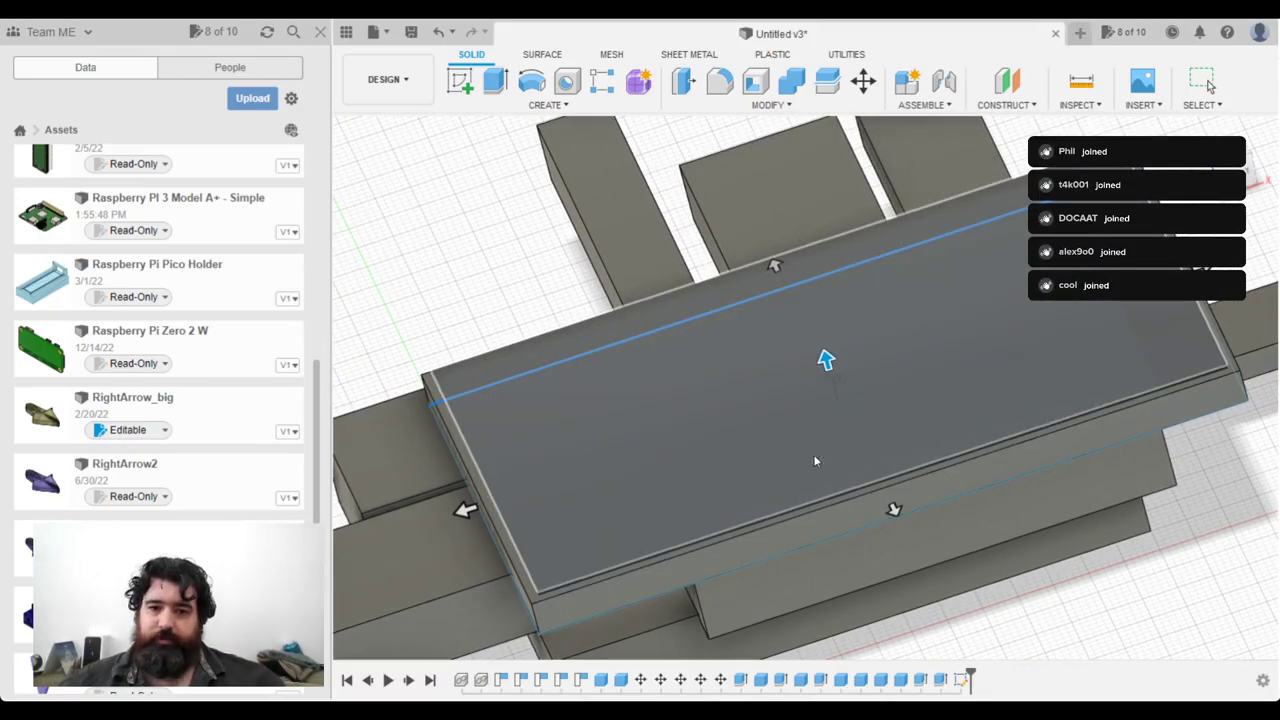
scroll(794, 437, down, 1)
scroll(797, 440, up, 6)
scroll(812, 450, down, 4)
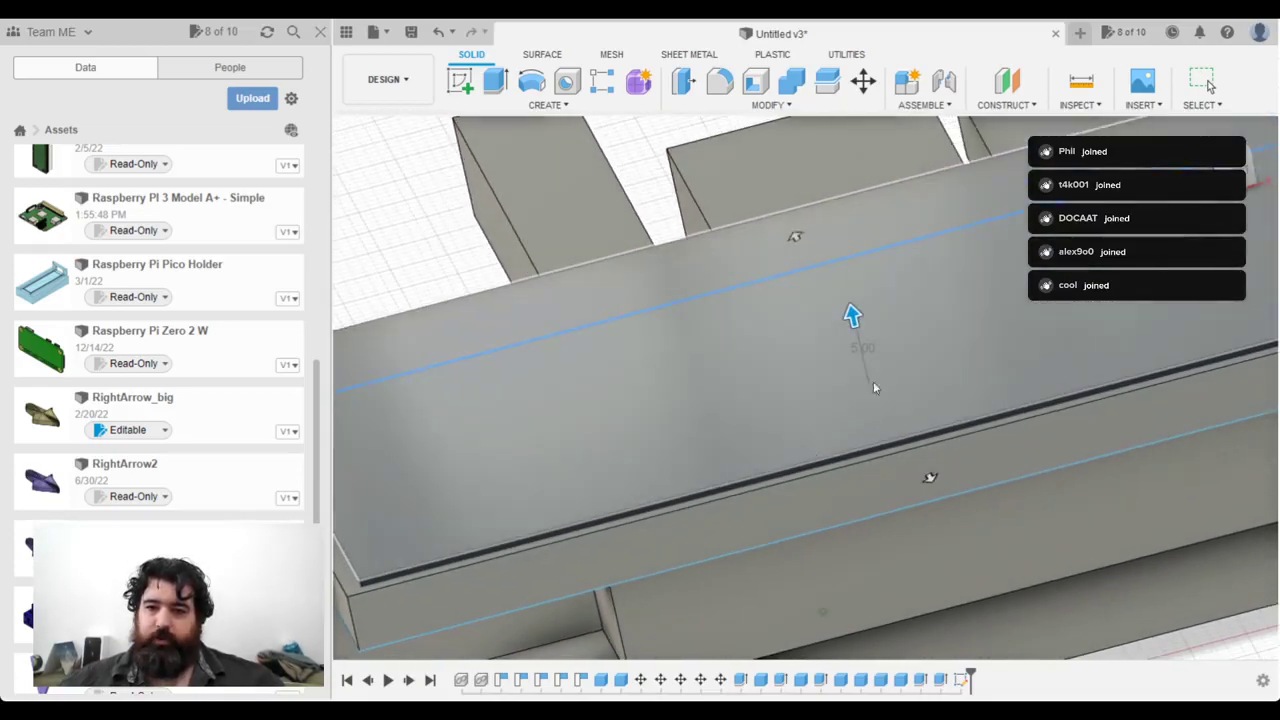
drag(850, 314, 852, 313)
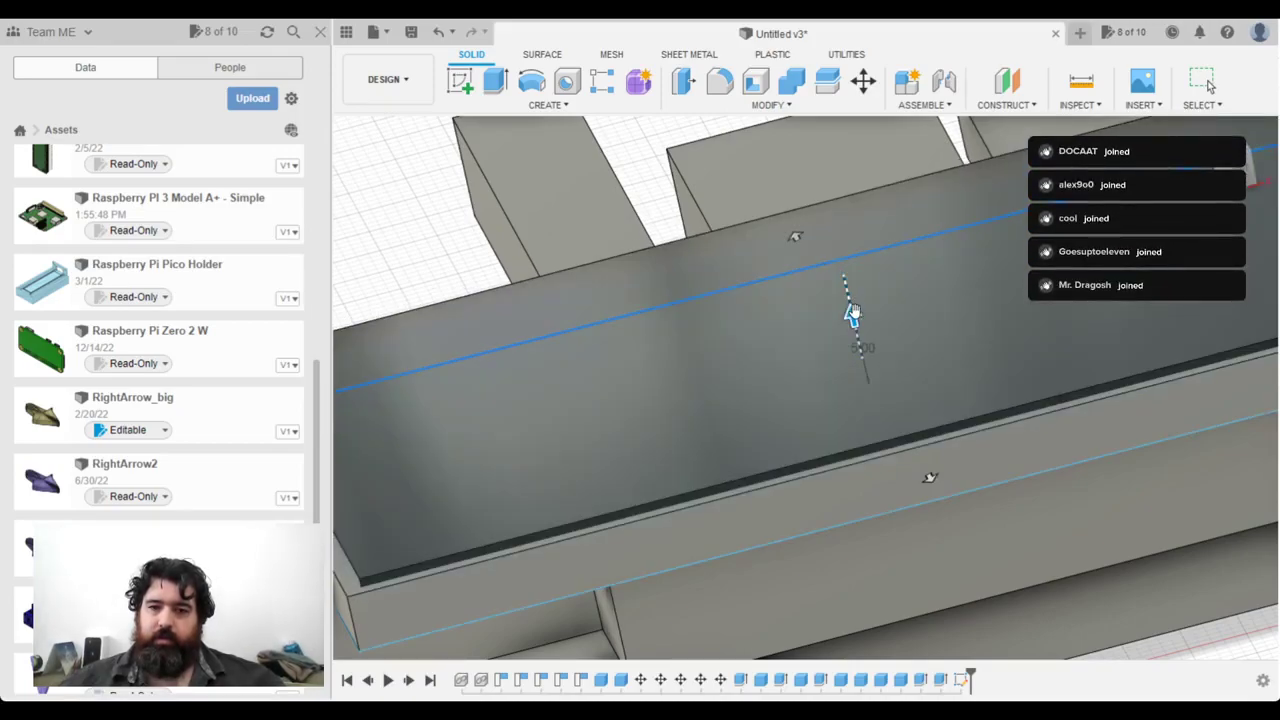
key(Return)
Step: Extrude the board-facing side of the display box 1 mm toward the board
scroll(921, 363, down, 5)
shift+middle_drag(937, 368, 915, 336)
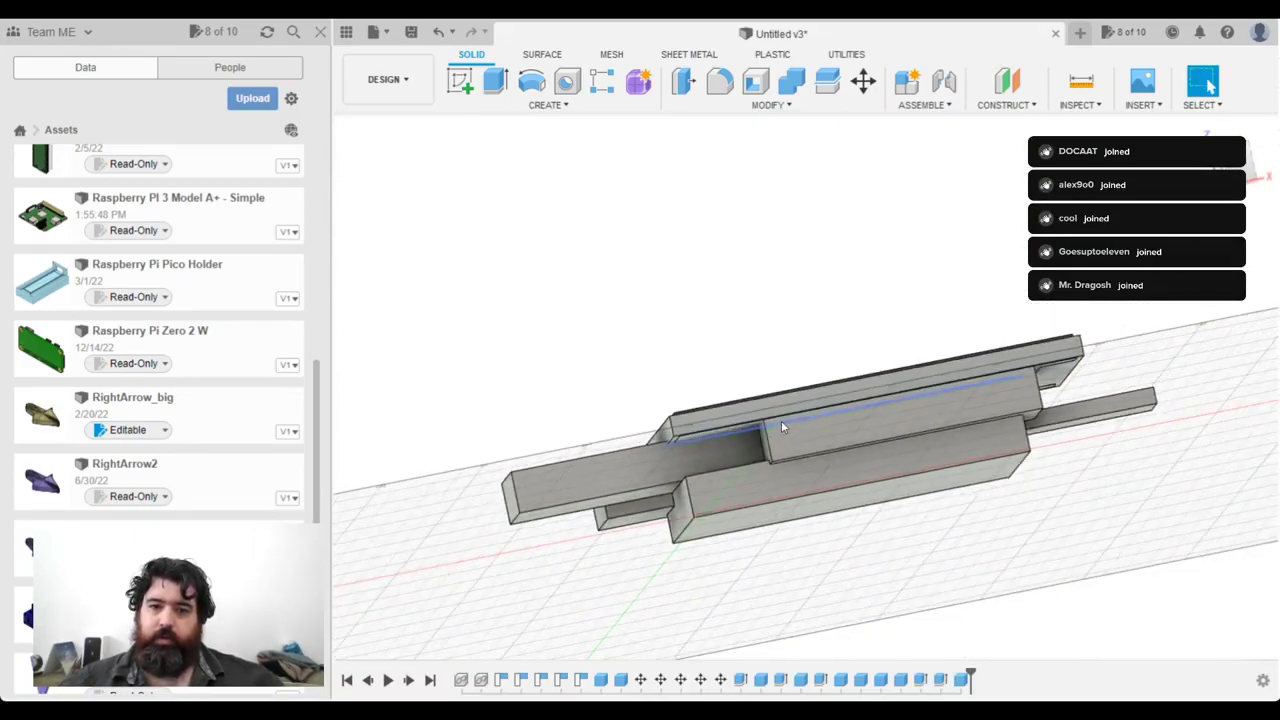
scroll(783, 427, up, 5)
scroll(449, 471, up, 5)
click(418, 451)
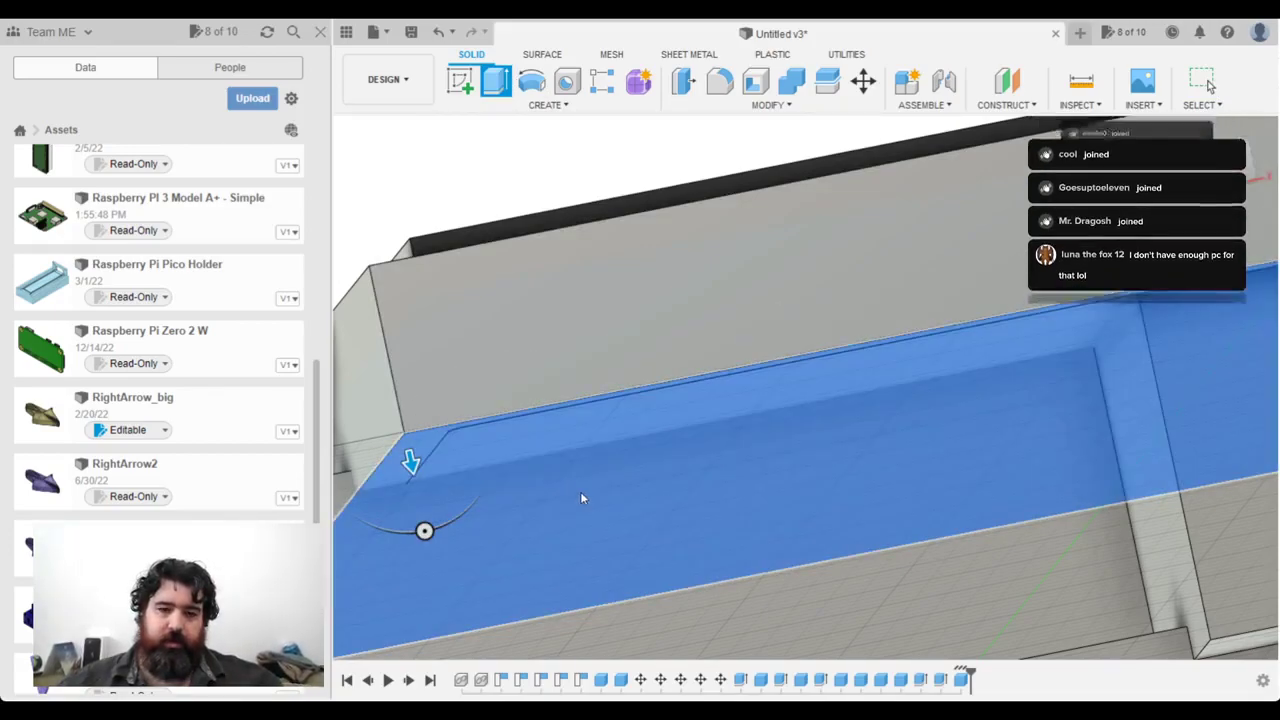
click(625, 487)
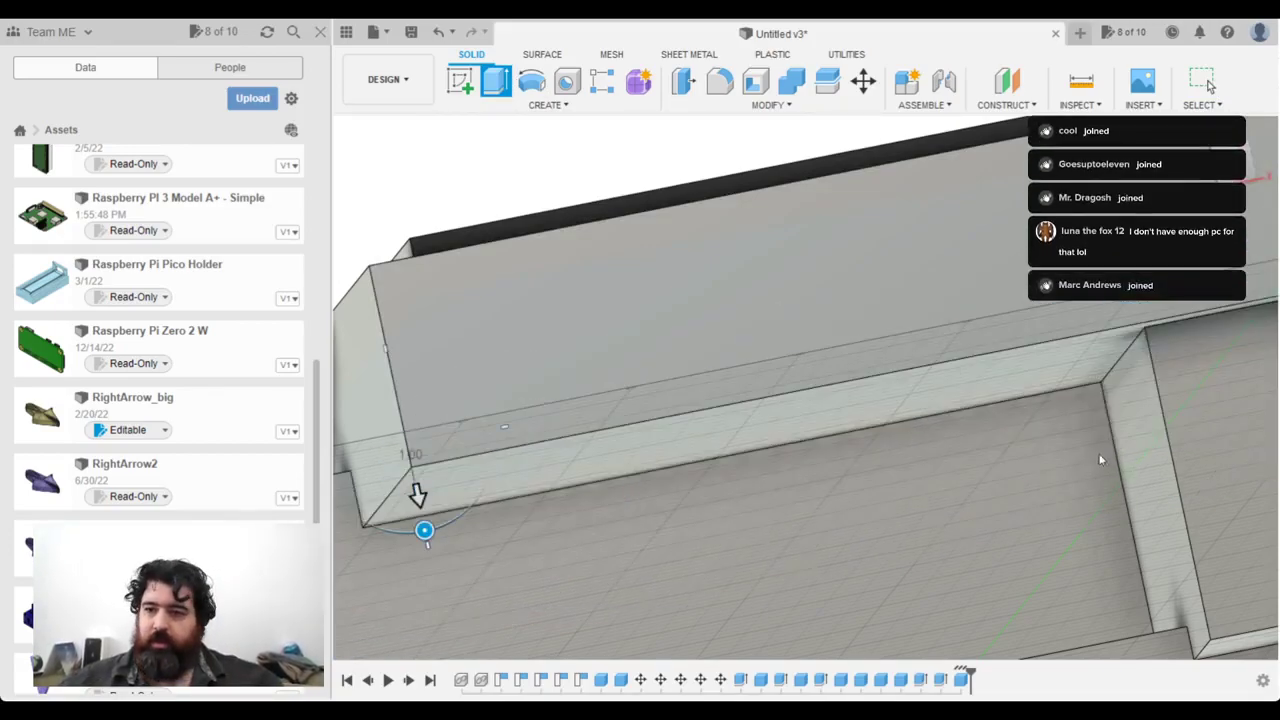
key(Escape)
Step: Examine the display box, the enclosure box and the port boxes from the back, front and side
scroll(926, 443, down, 3)
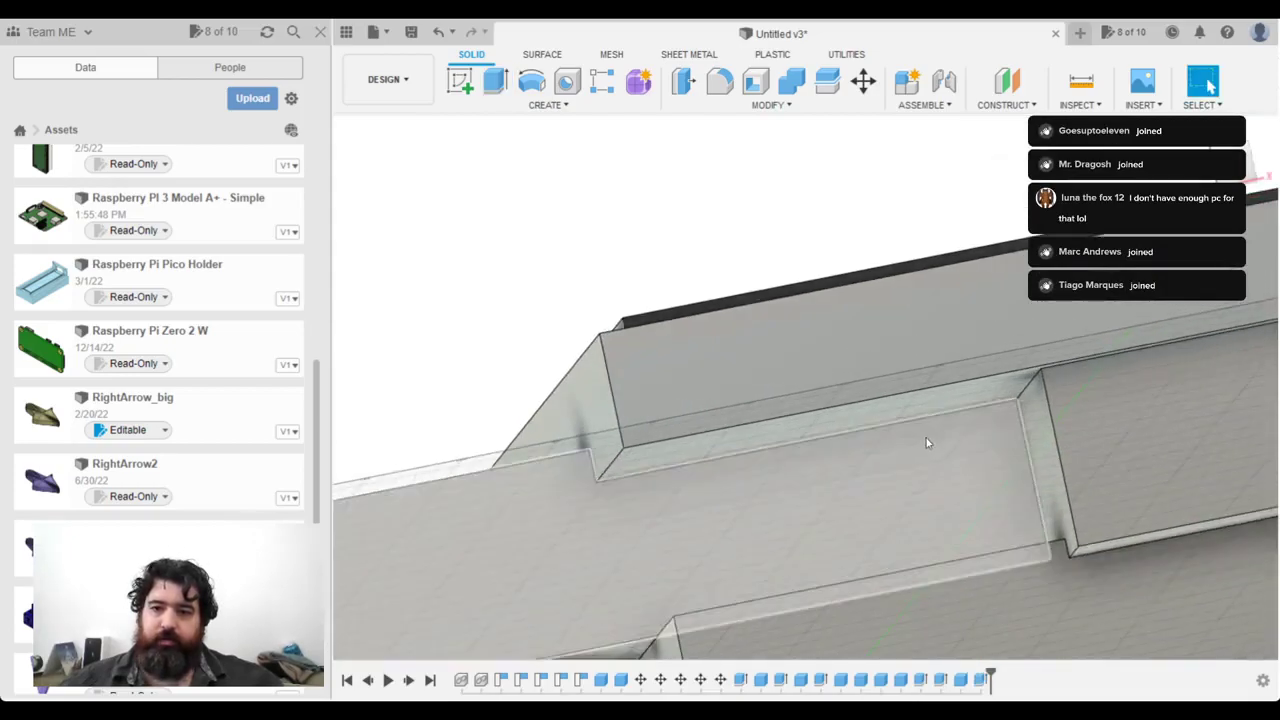
scroll(926, 443, down, 3)
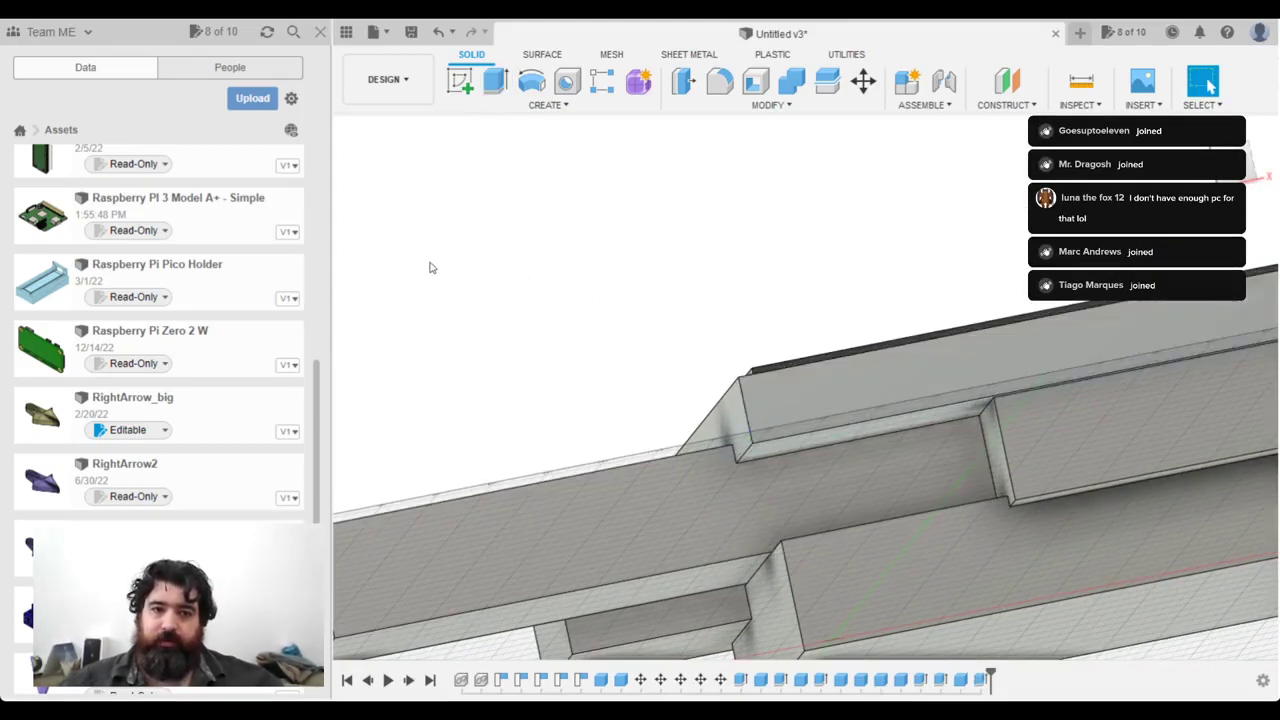
mouse_move(890, 298)
shift+middle_down()
mouse_move(928, 291)
mouse_move(951, 380)
mouse_move(976, 375)
mouse_move(1210, 85)
mouse_move(1143, 437)
mouse_move(1129, 426)
mouse_move(1163, 368)
mouse_move(991, 449)
mouse_move(985, 364)
mouse_move(962, 356)
shift+middle_up()
scroll(952, 380, down, 2)
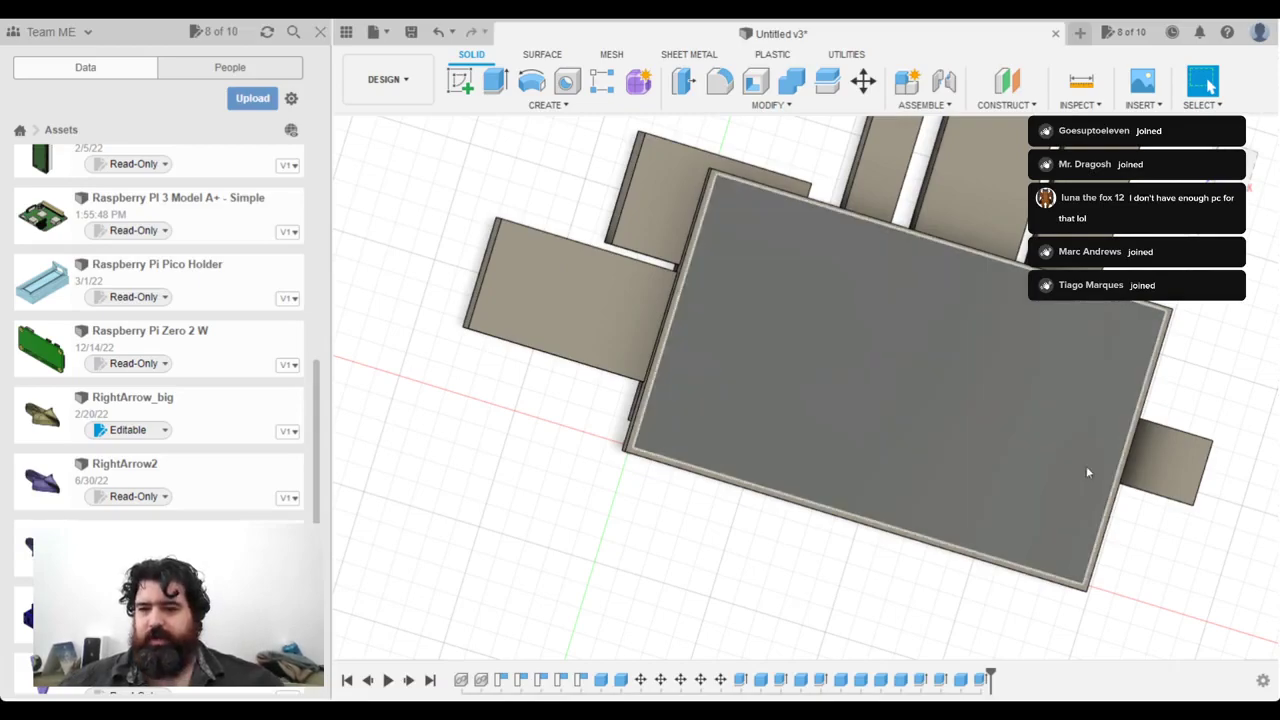
shift+middle_drag(1174, 408, 1175, 347)
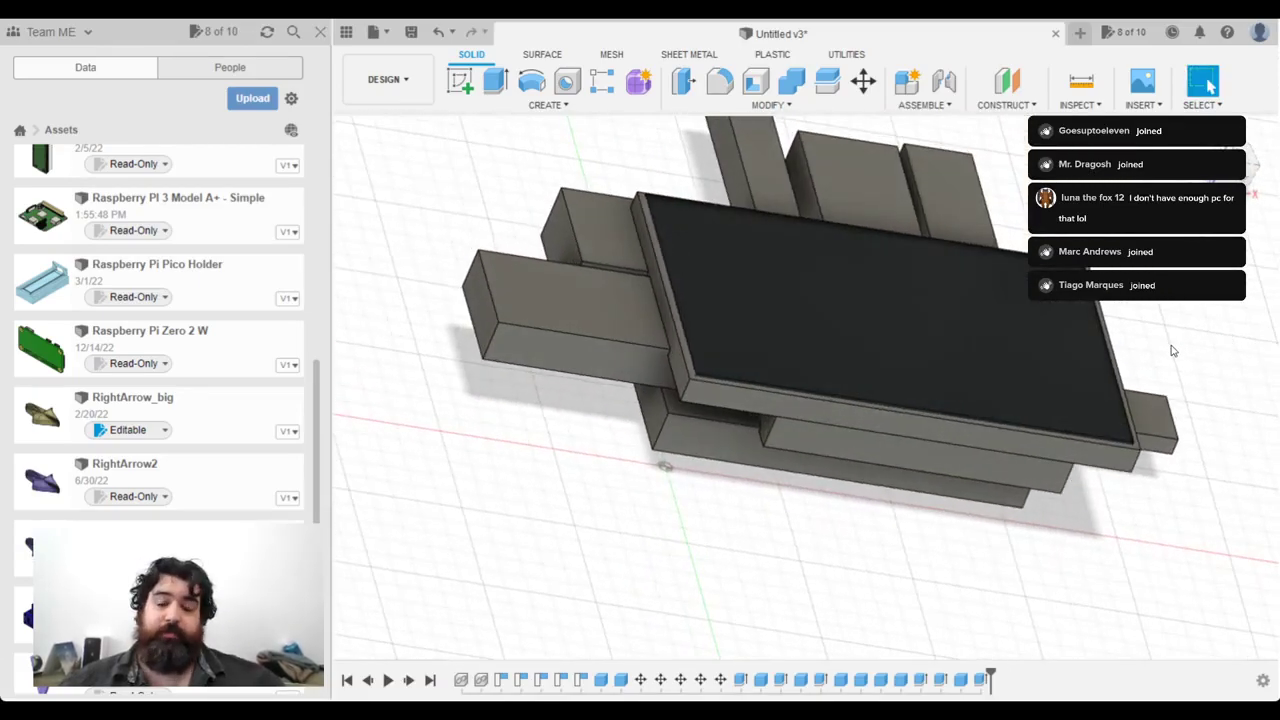
scroll(1173, 351, up, 5)
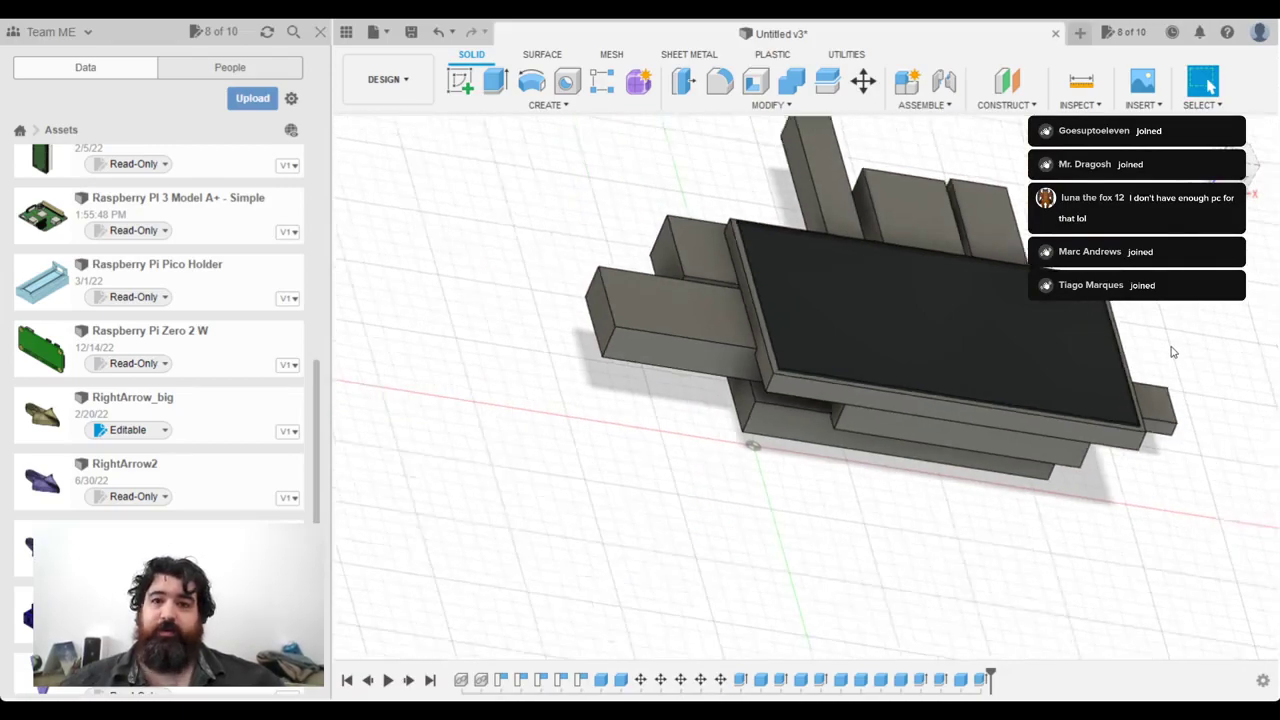
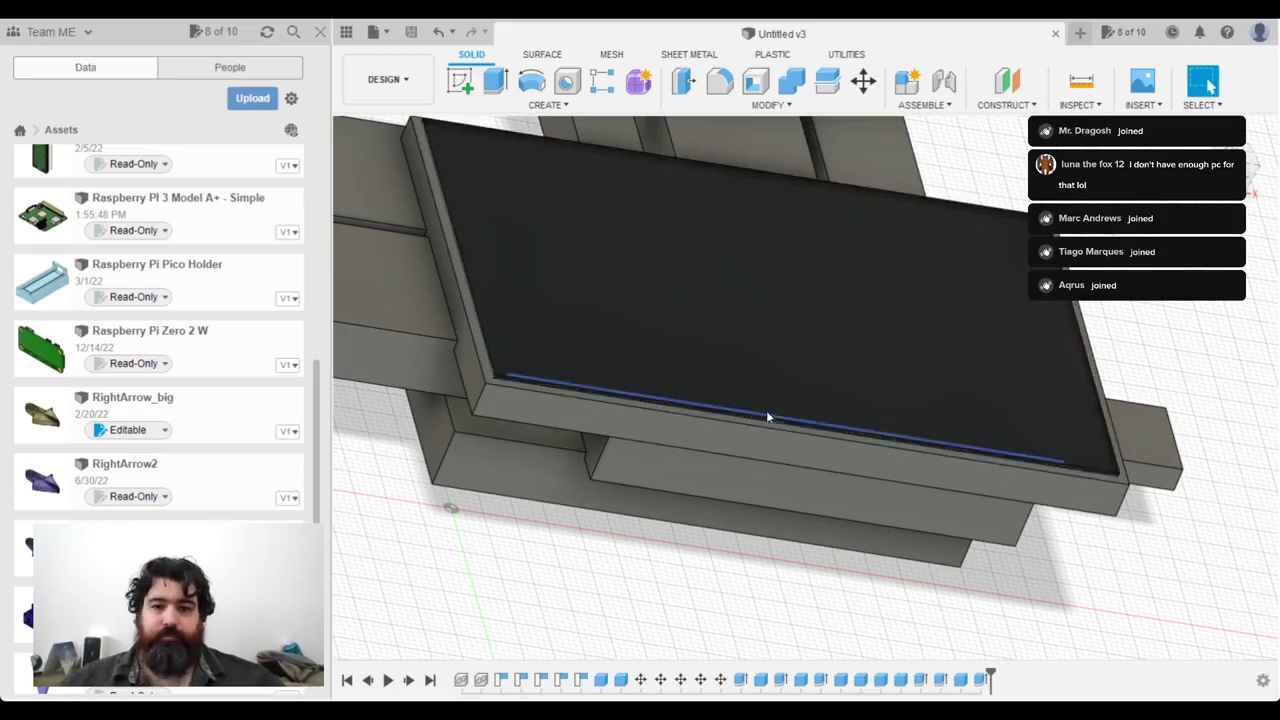
Step: Draw the base of a new case box on the display's front face, extending slightly past the display on all sides
shift+middle_drag(793, 431, 1208, 86)
shift+middle_drag(830, 400, 823, 451)
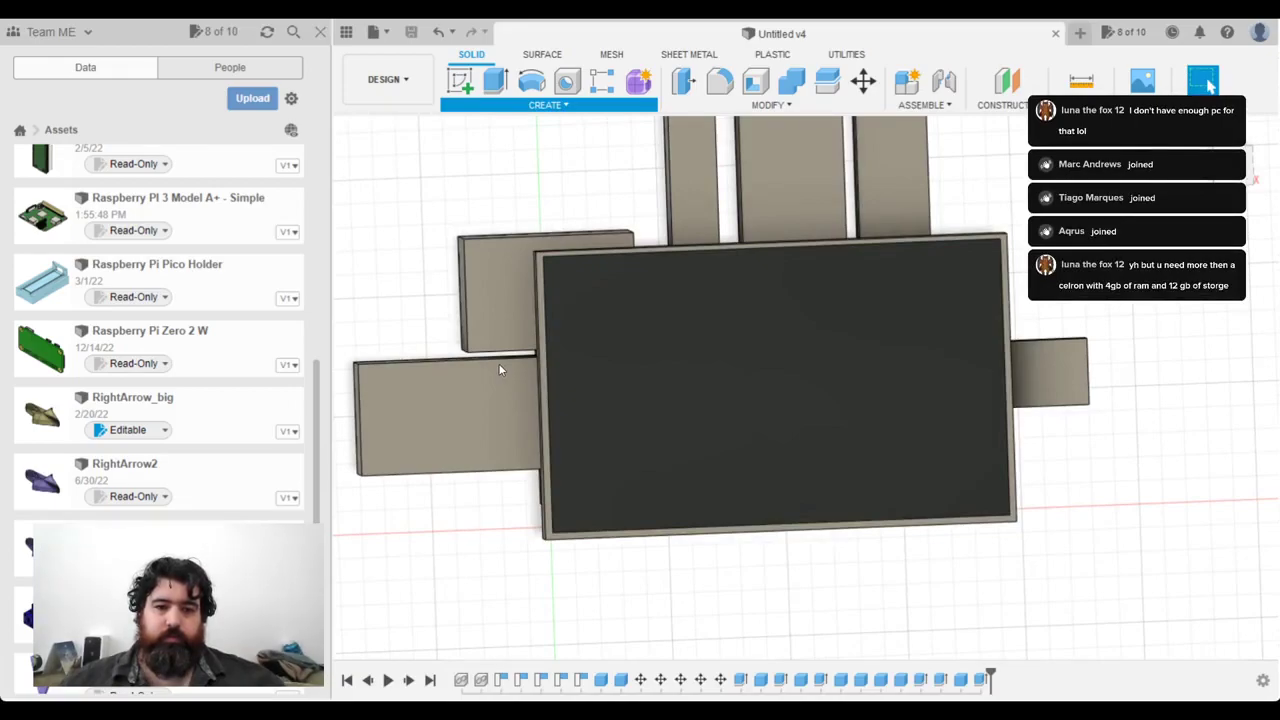
click(541, 275)
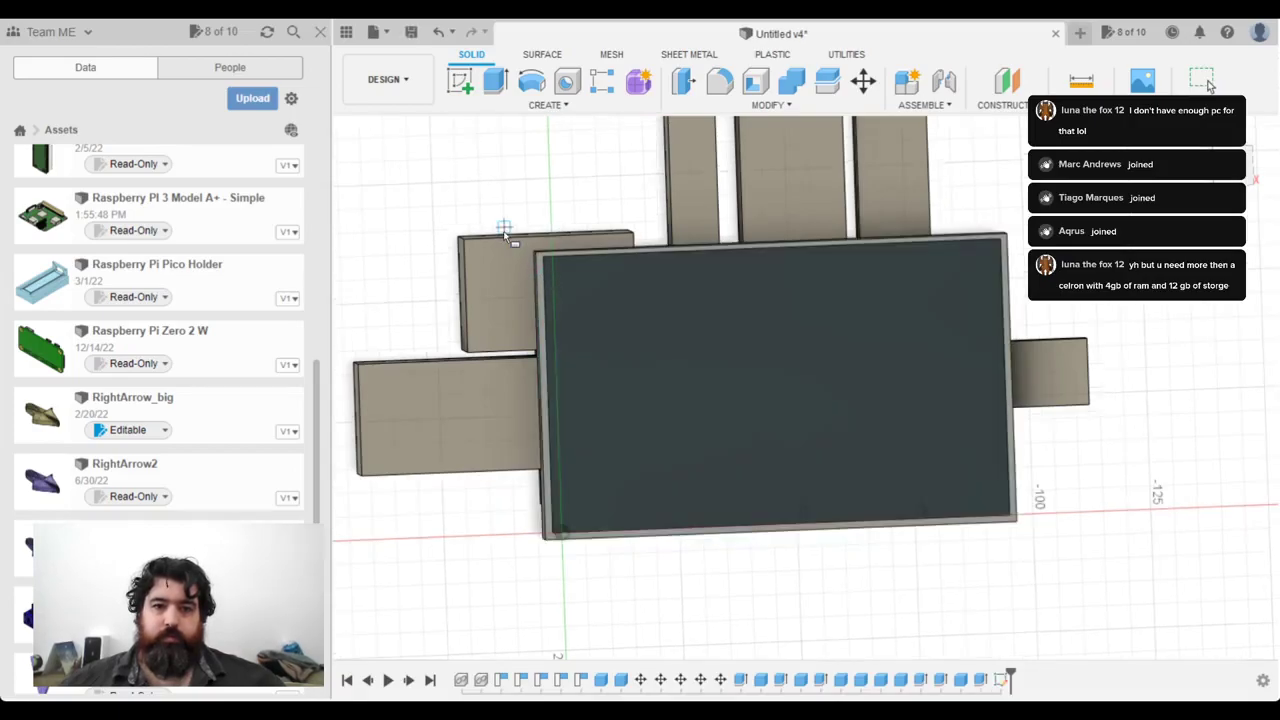
click(505, 228)
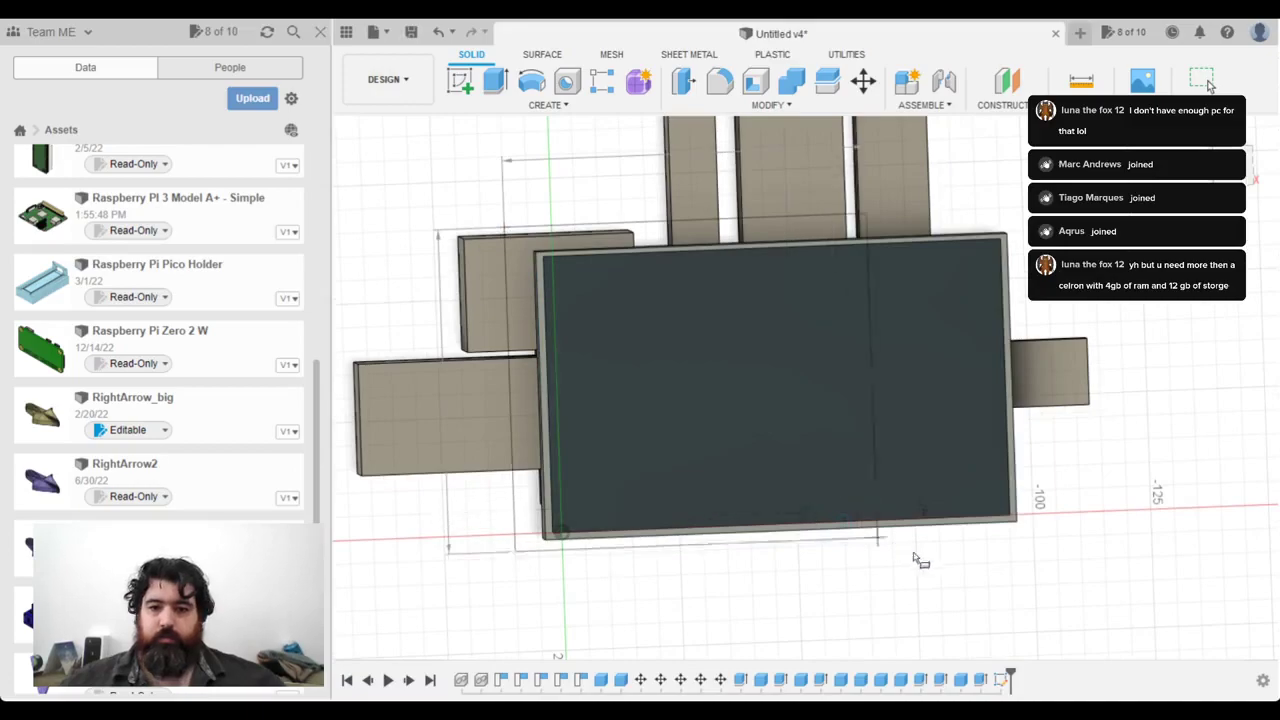
click(1040, 553)
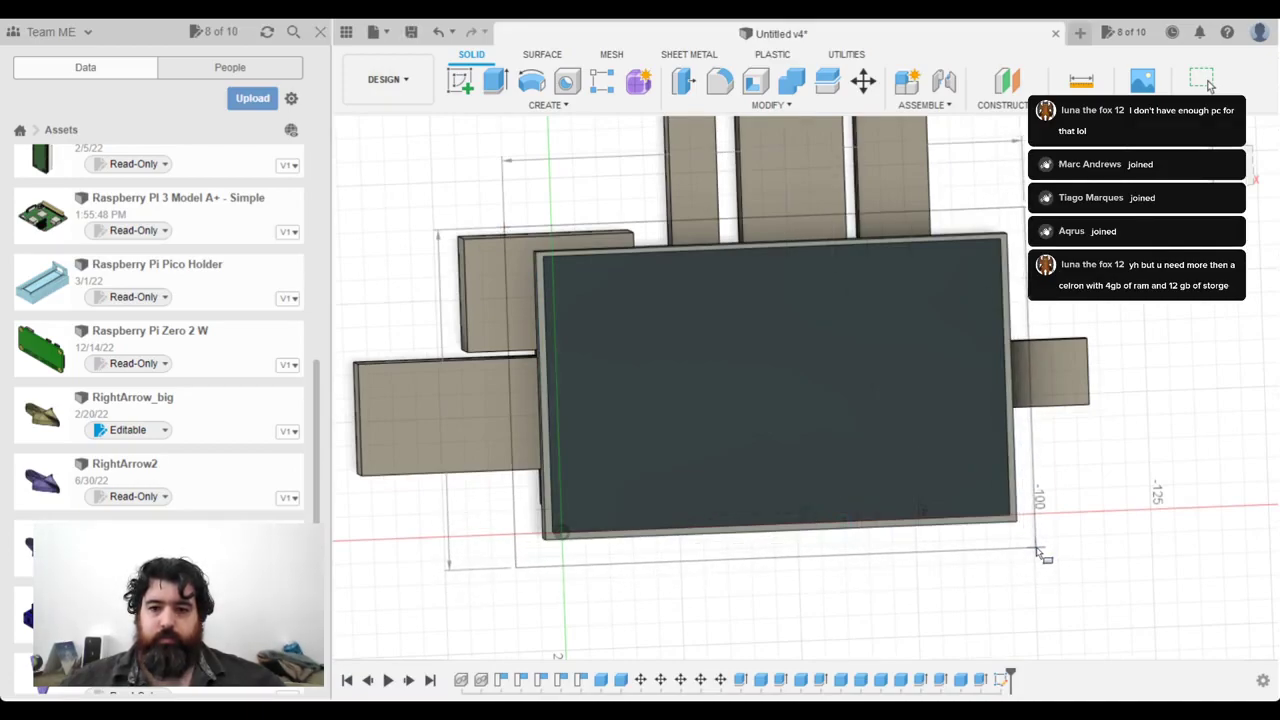
Step: Set the case box's depth to 25 mm backward so that it encloses the display and board, and finish it
key(e)
mouse_move(977, 597)
shift+middle_down()
mouse_move(1081, 502)
mouse_move(1097, 506)
shift+middle_up()
drag(731, 305, 689, 450)
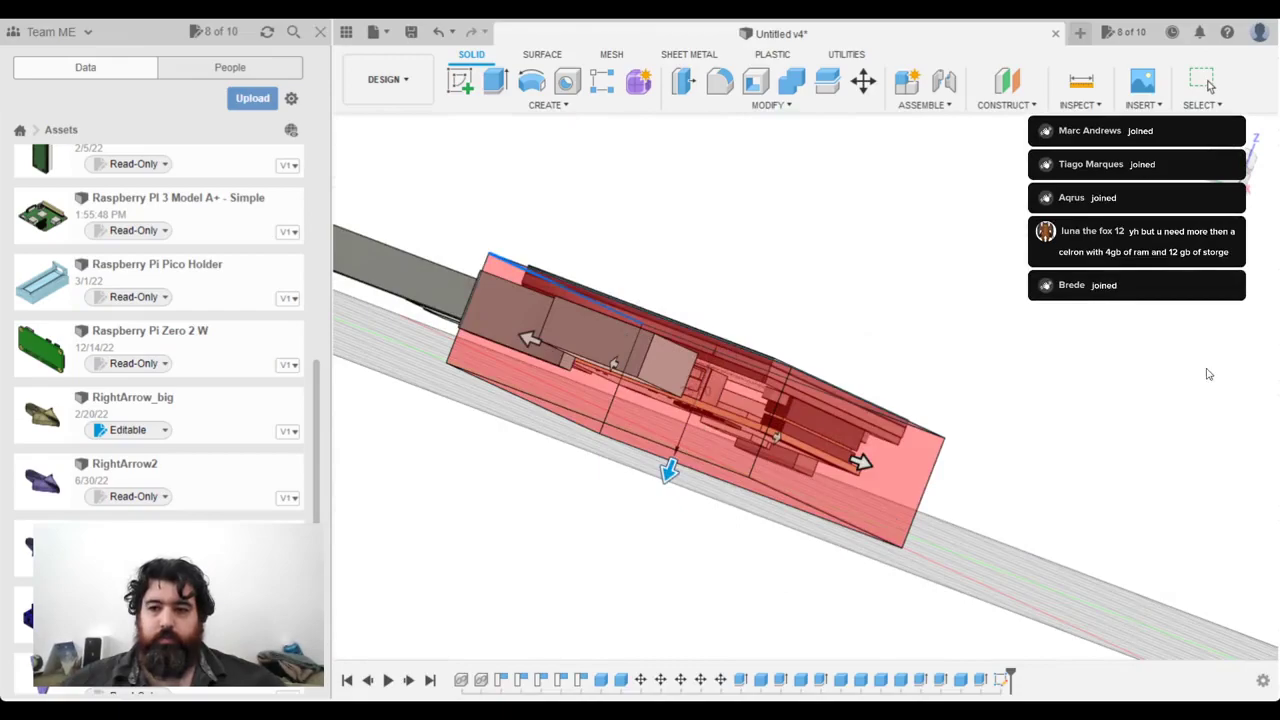
click(1208, 429)
shift+middle_drag(892, 306, 730, 368)
shift+middle_drag(1070, 465, 1215, 345)
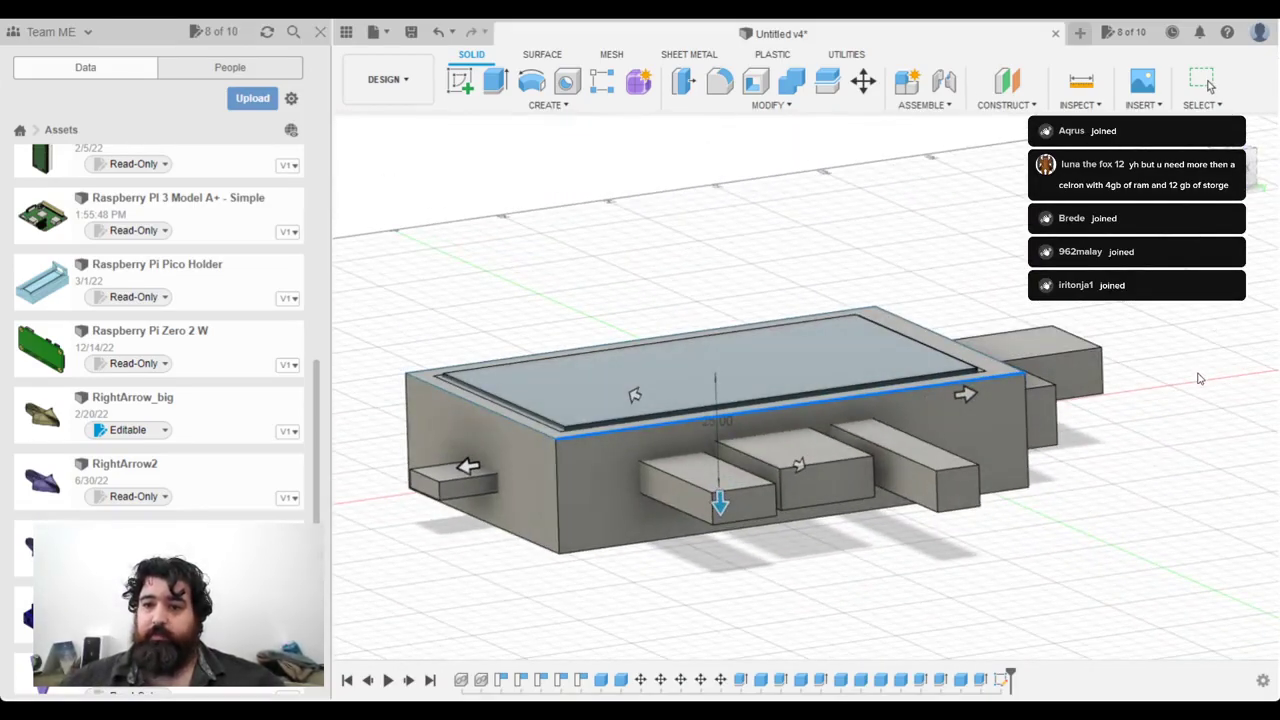
key(Escape)
shift+middle_drag(613, 500, 746, 363)
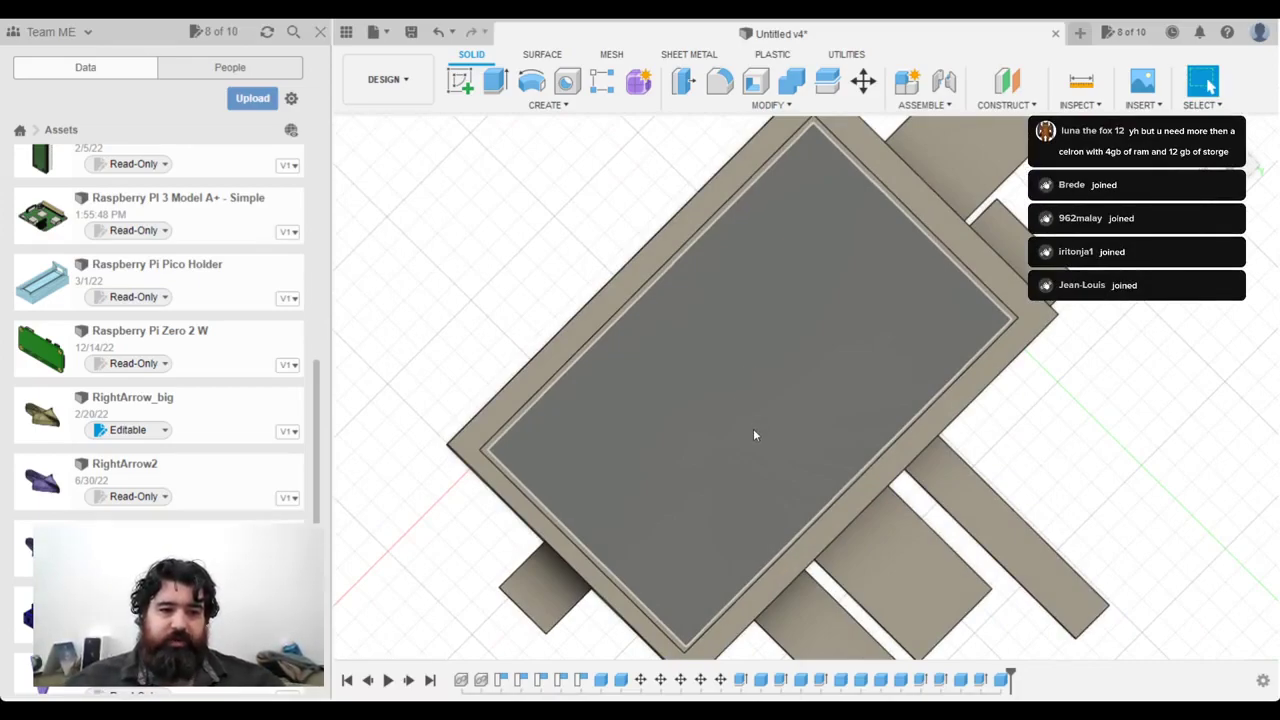
shift+middle_drag(759, 429, 724, 468)
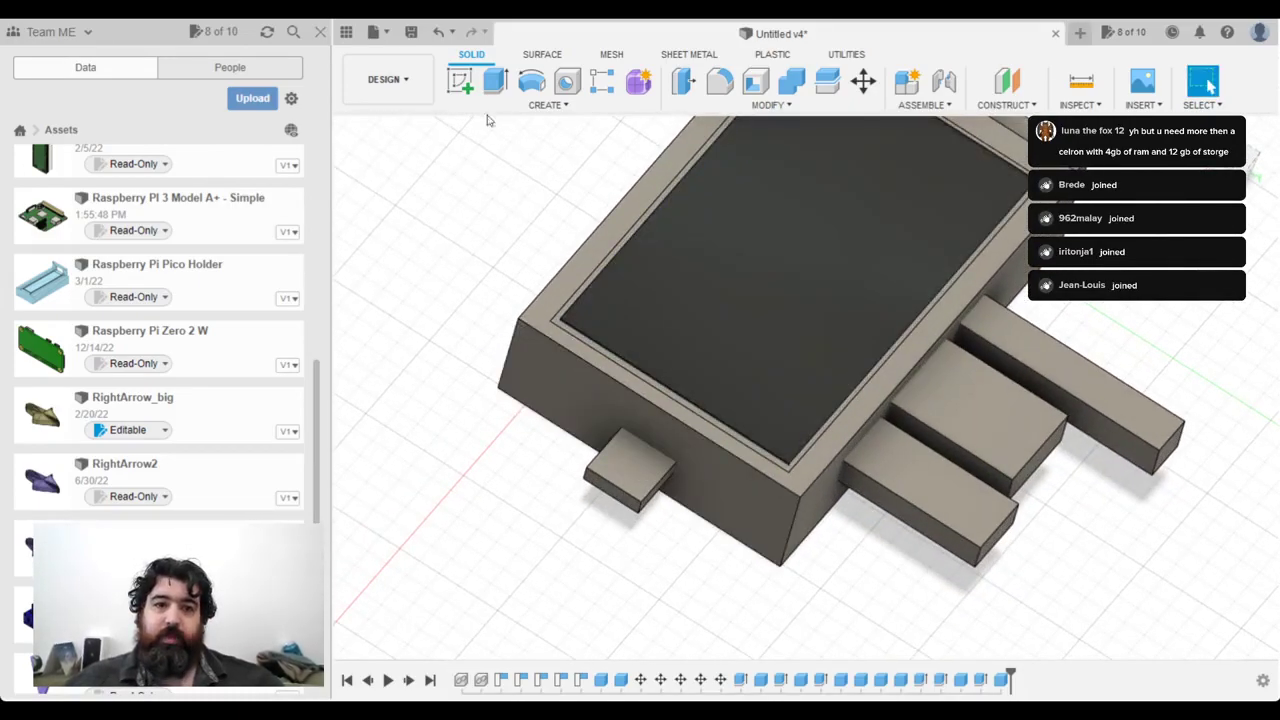
click(495, 81)
click(713, 497)
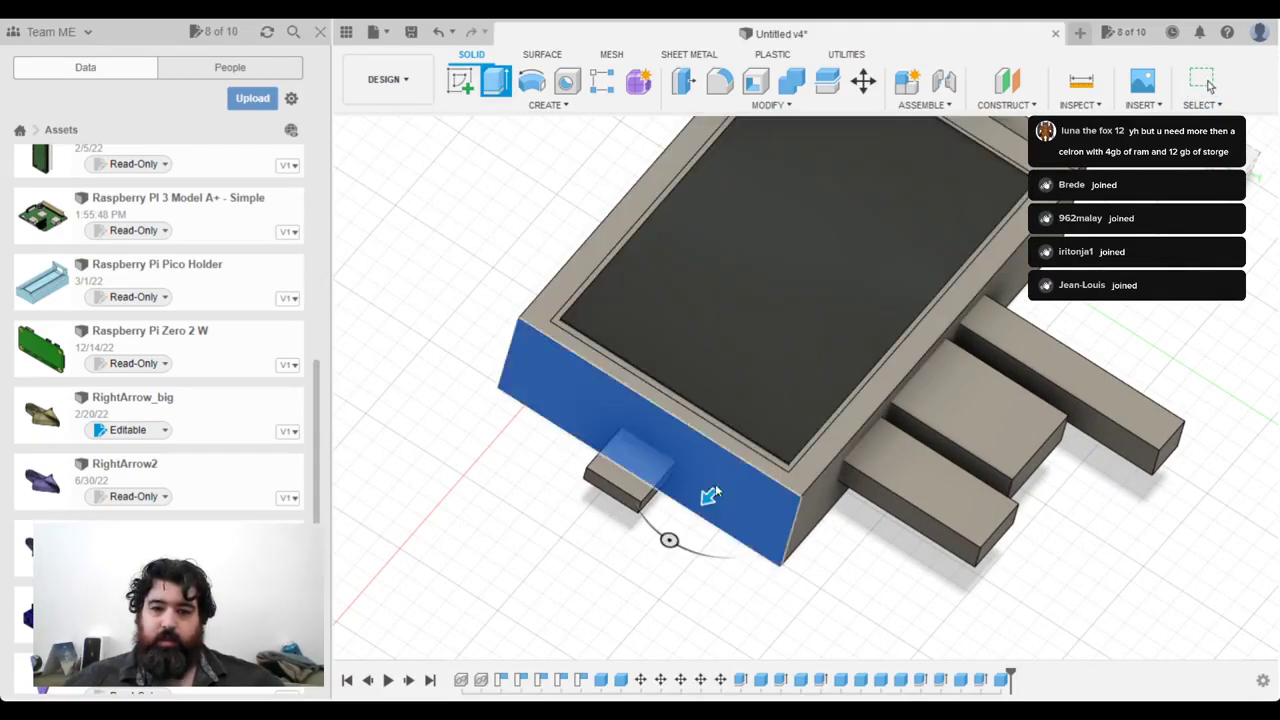
drag(709, 494, 704, 513)
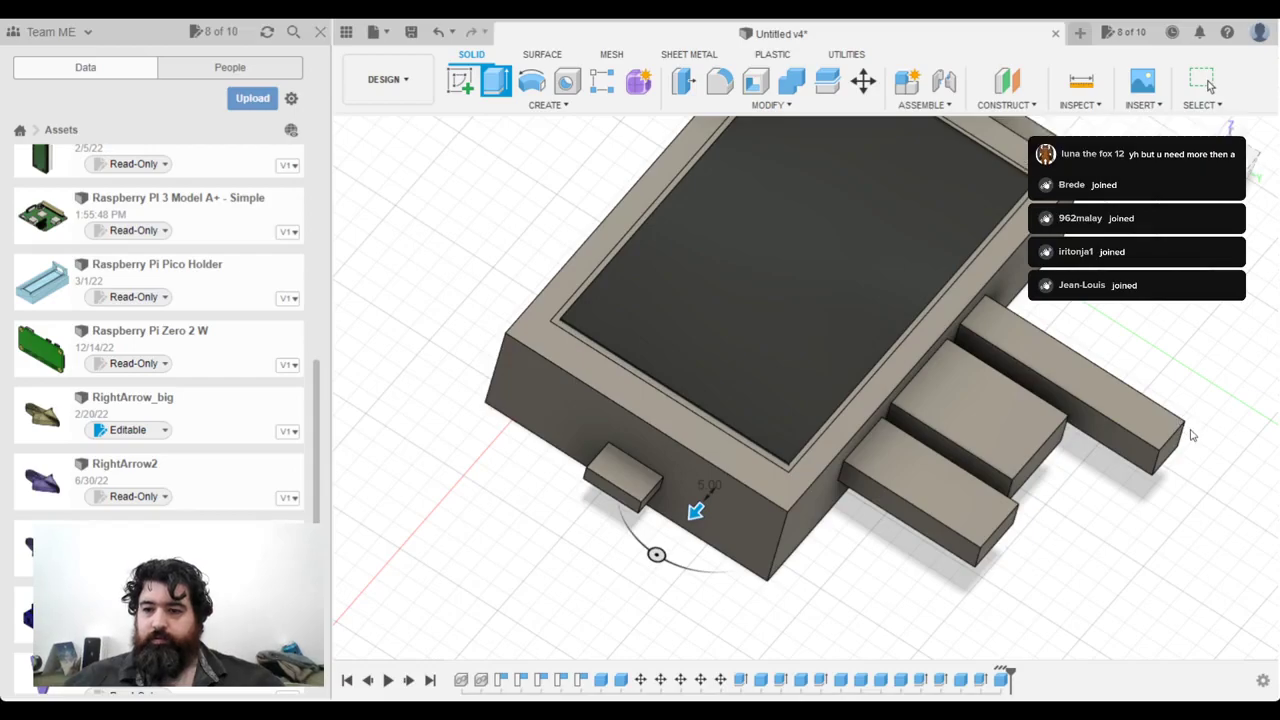
key(Escape)
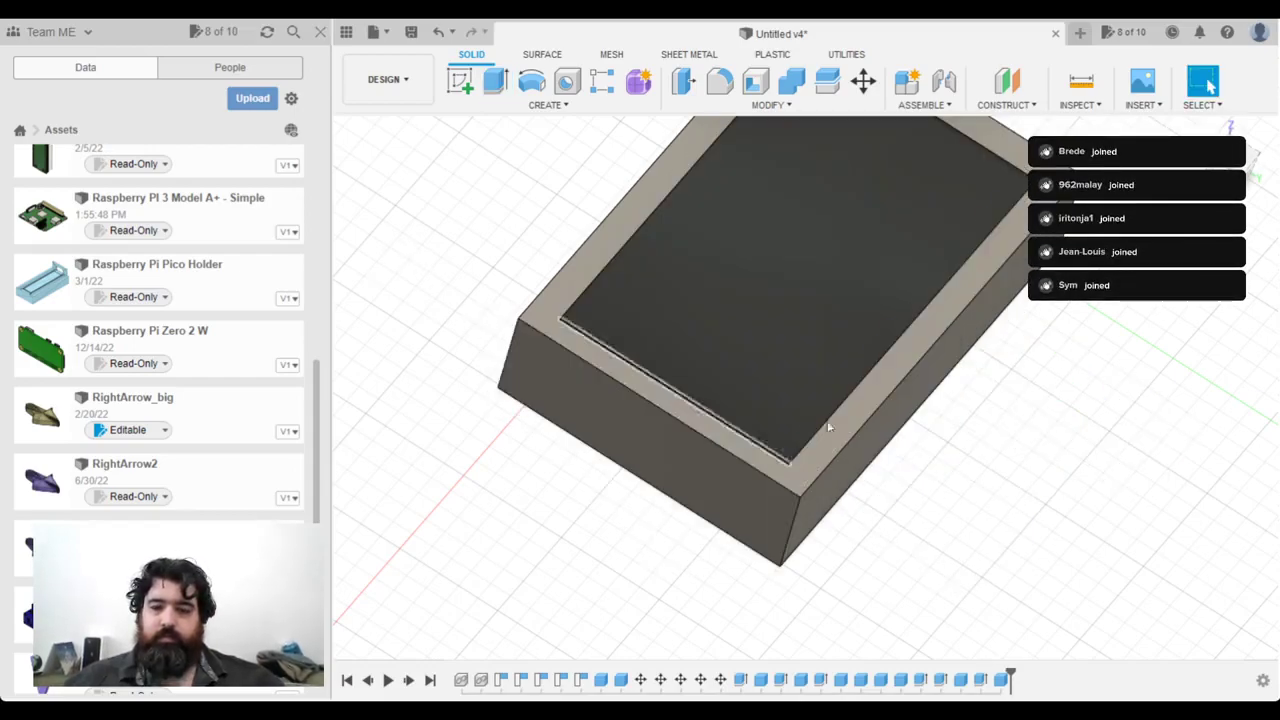
Step: Extrude the case box's narrow end face 5 mm outward
shift+middle_drag(848, 432, 760, 488)
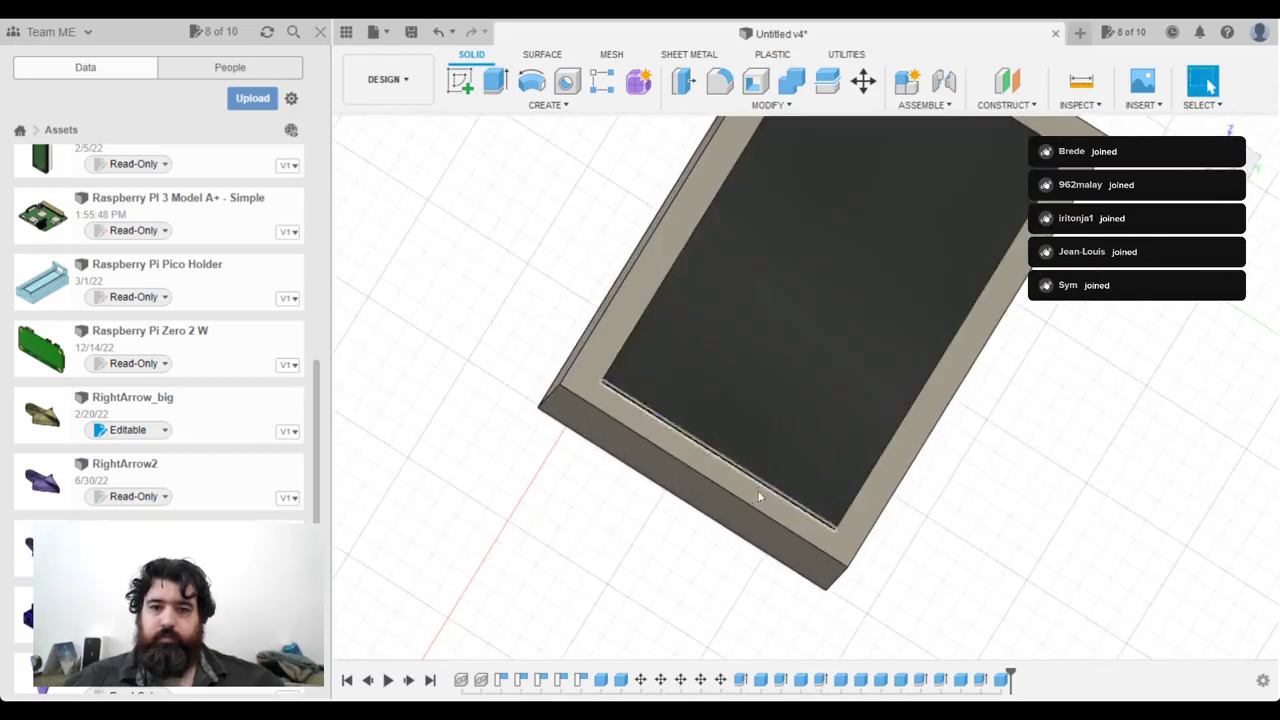
click(740, 516)
mouse_move(692, 252)
shift+middle_down()
mouse_move(682, 325)
mouse_move(535, 210)
shift+middle_up()
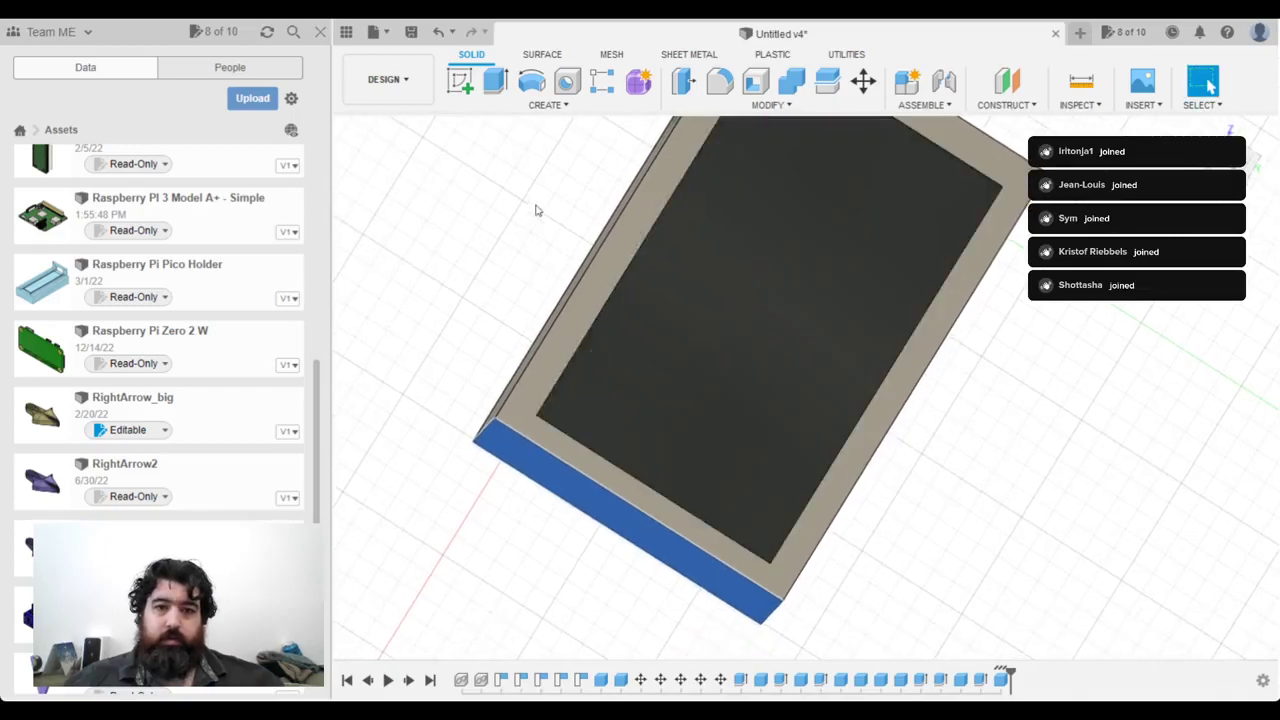
click(565, 106)
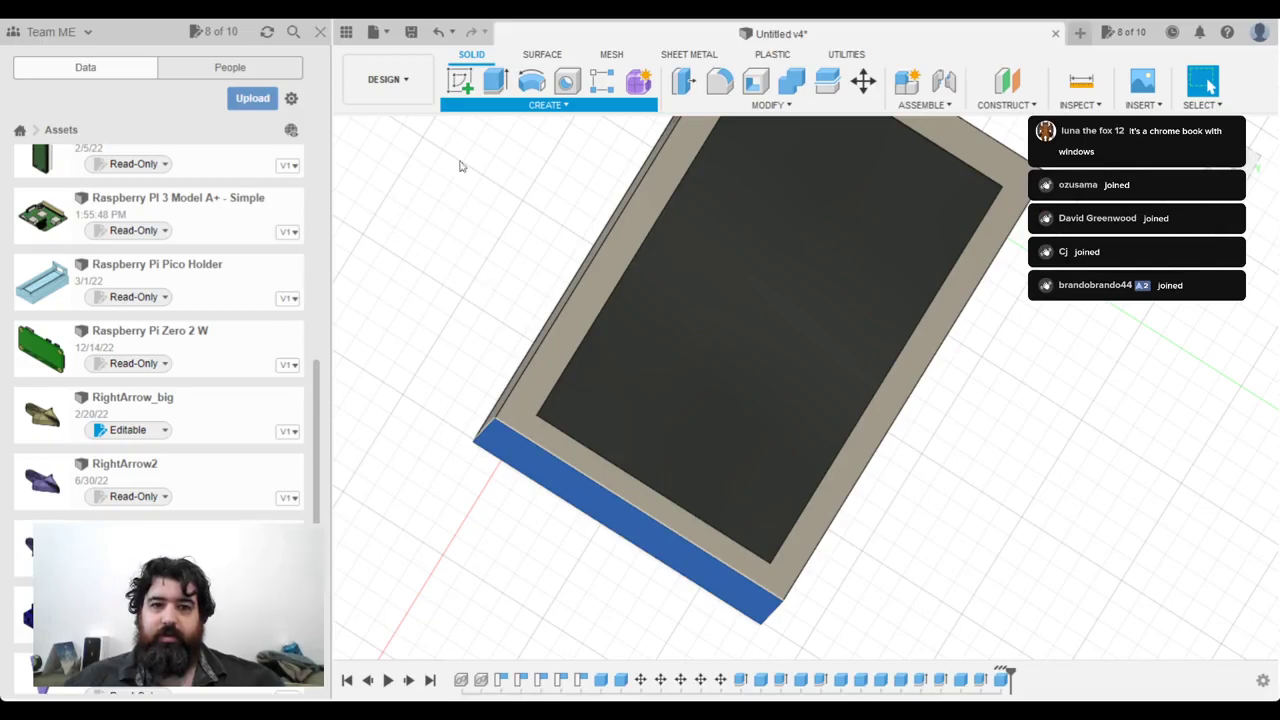
click(497, 82)
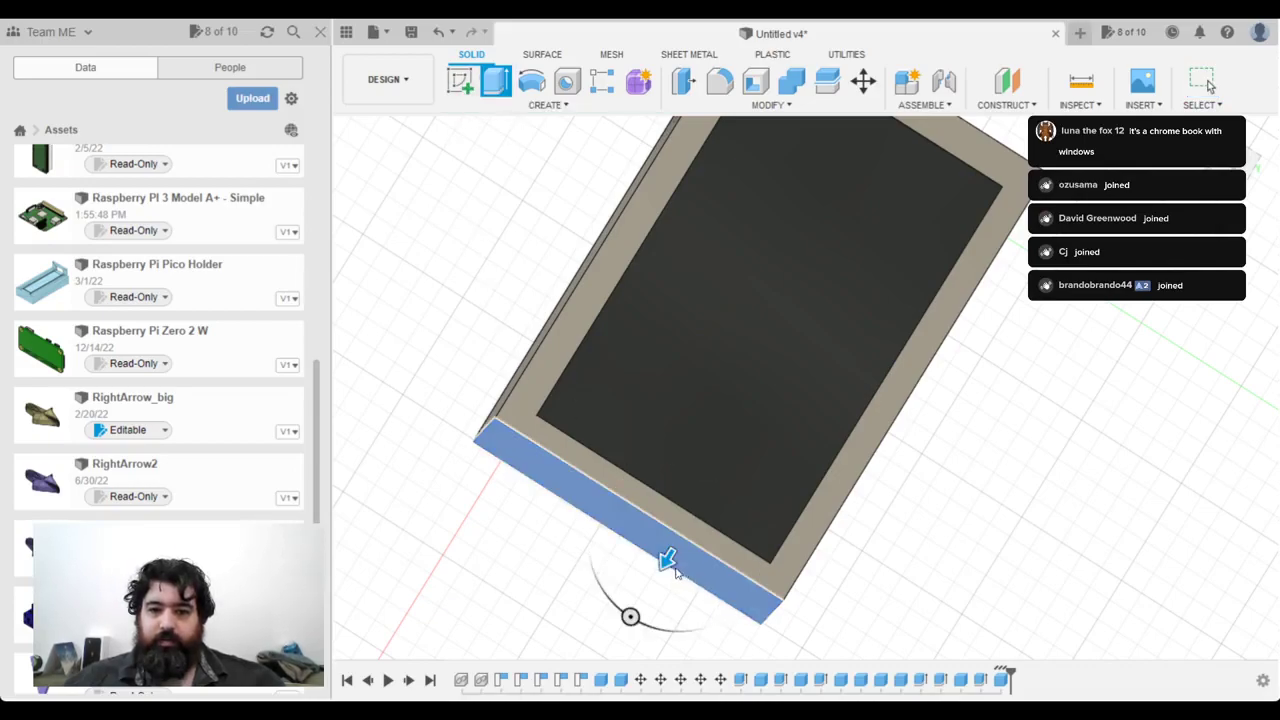
drag(667, 560, 657, 578)
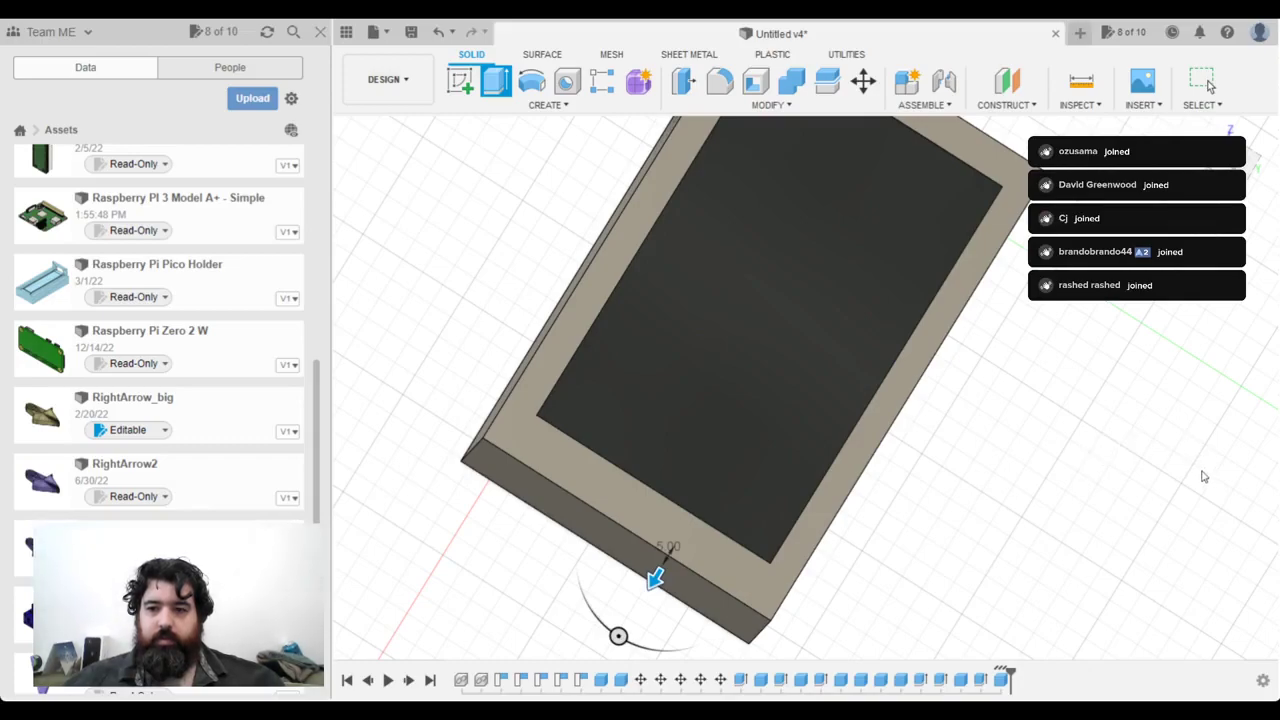
key(Return)
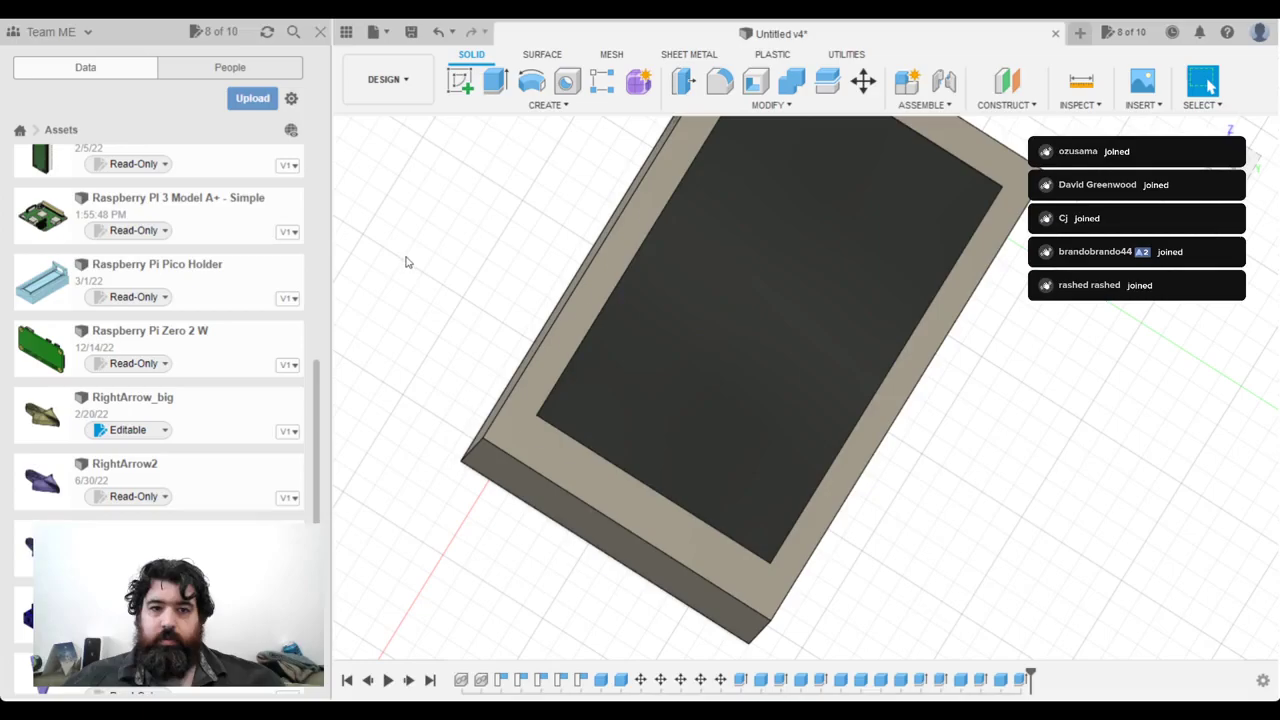
Step: Subtract the display, board and port clearance boxes from the case box with Combine
shift+middle_drag(586, 368, 720, 470)
shift+middle_drag(411, 286, 403, 262)
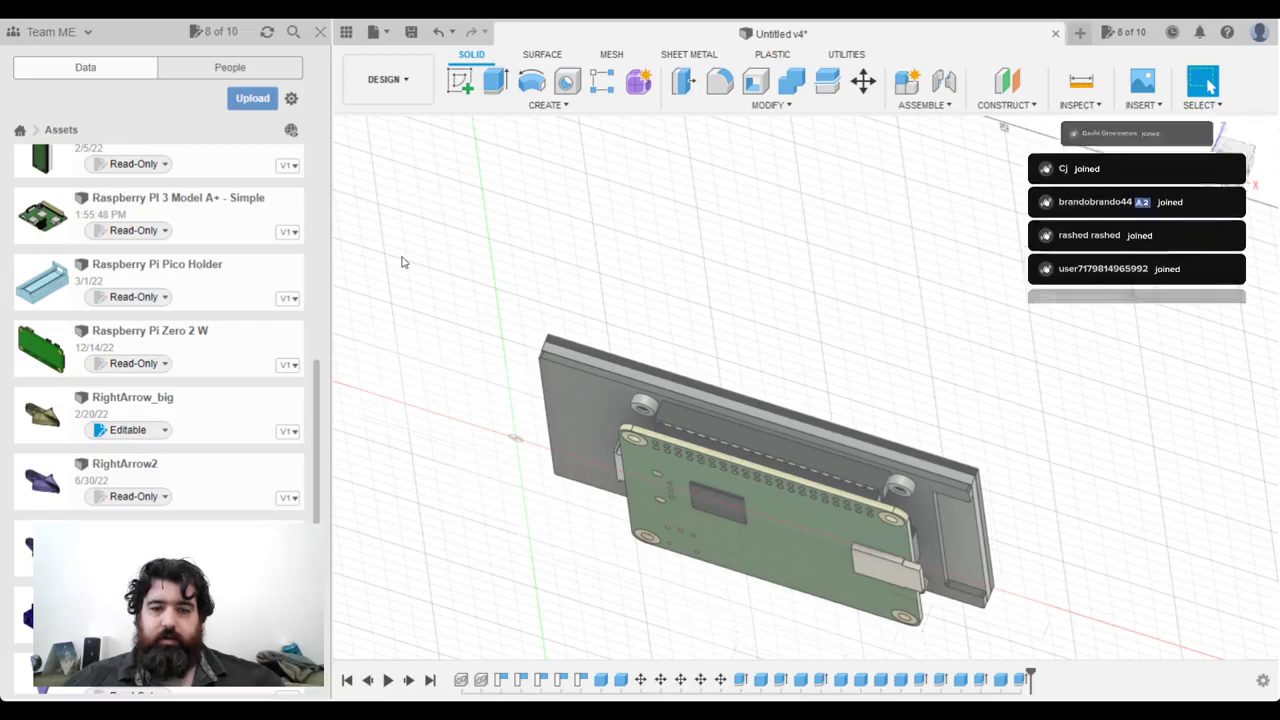
shift+middle_drag(403, 262, 408, 277)
shift+middle_drag(811, 368, 691, 281)
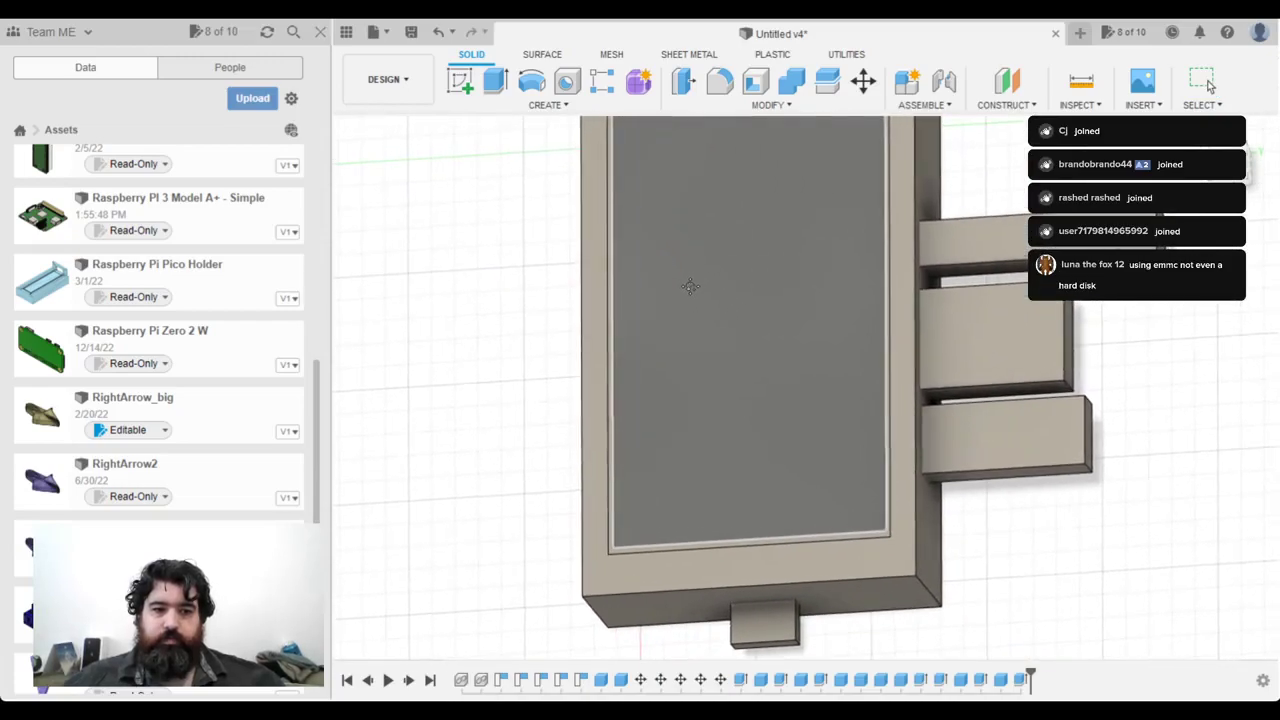
scroll(714, 363, down, 3)
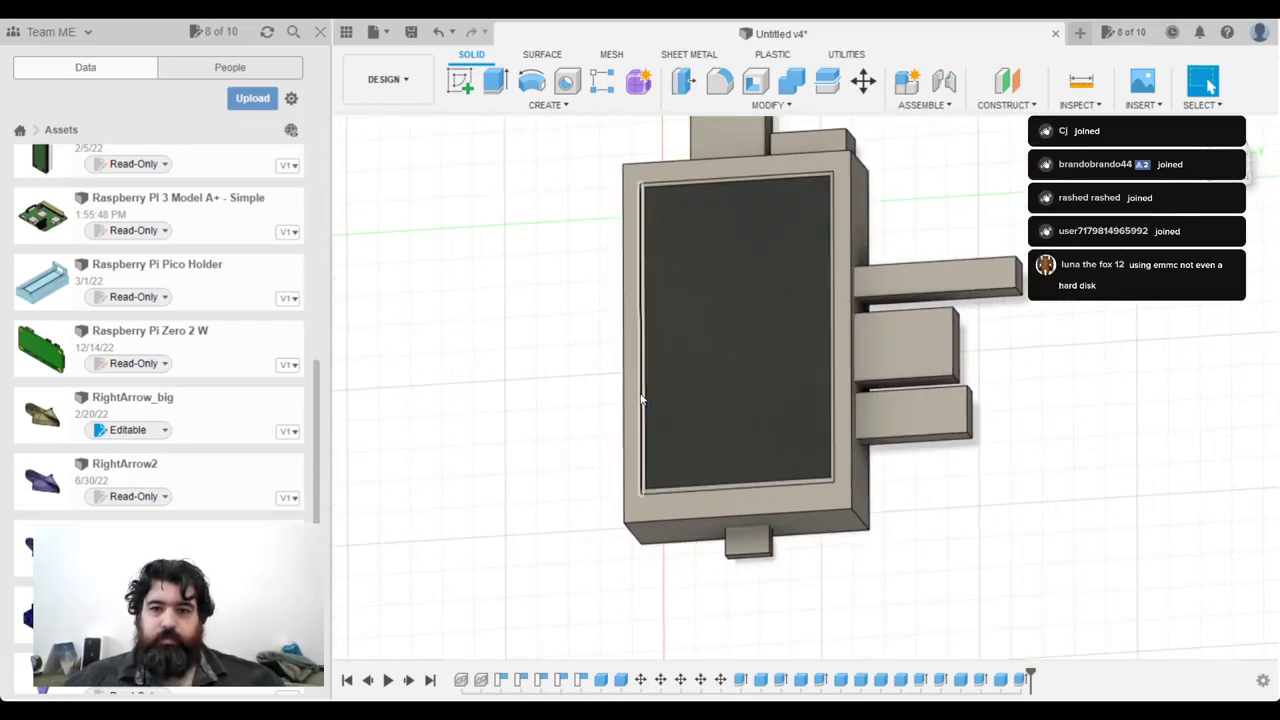
shift+middle_drag(656, 464, 772, 433)
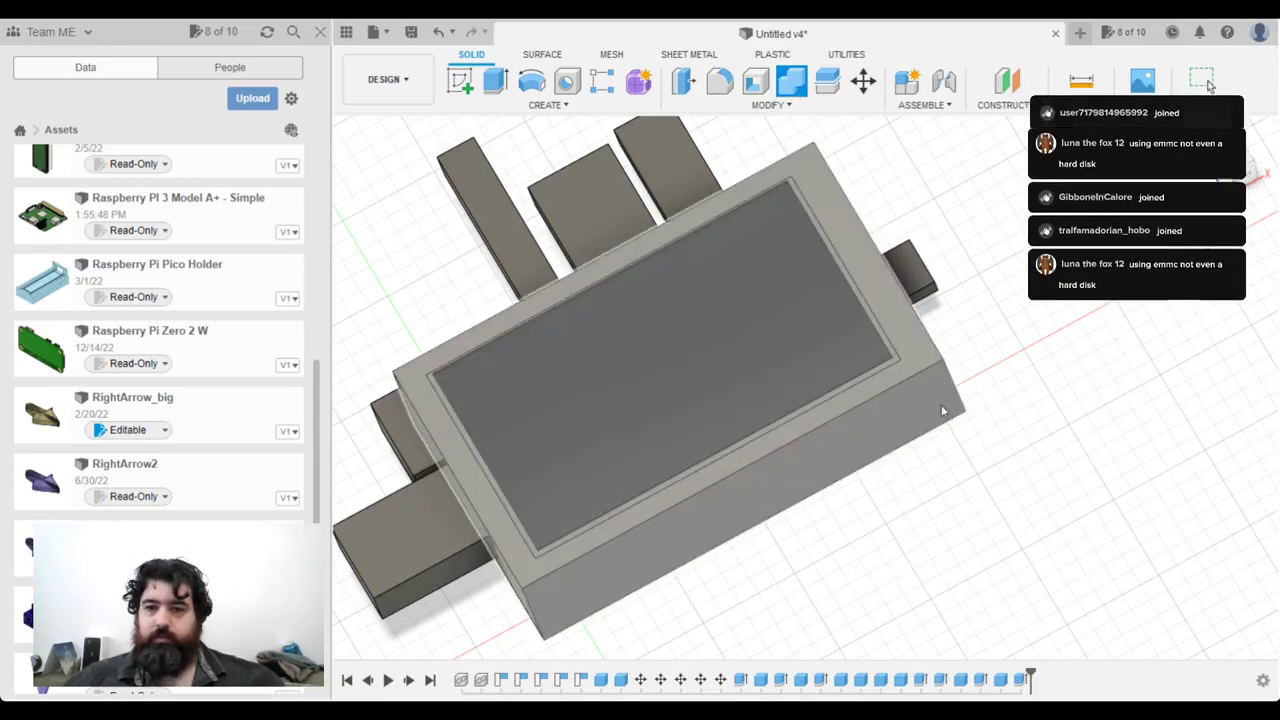
click(930, 407)
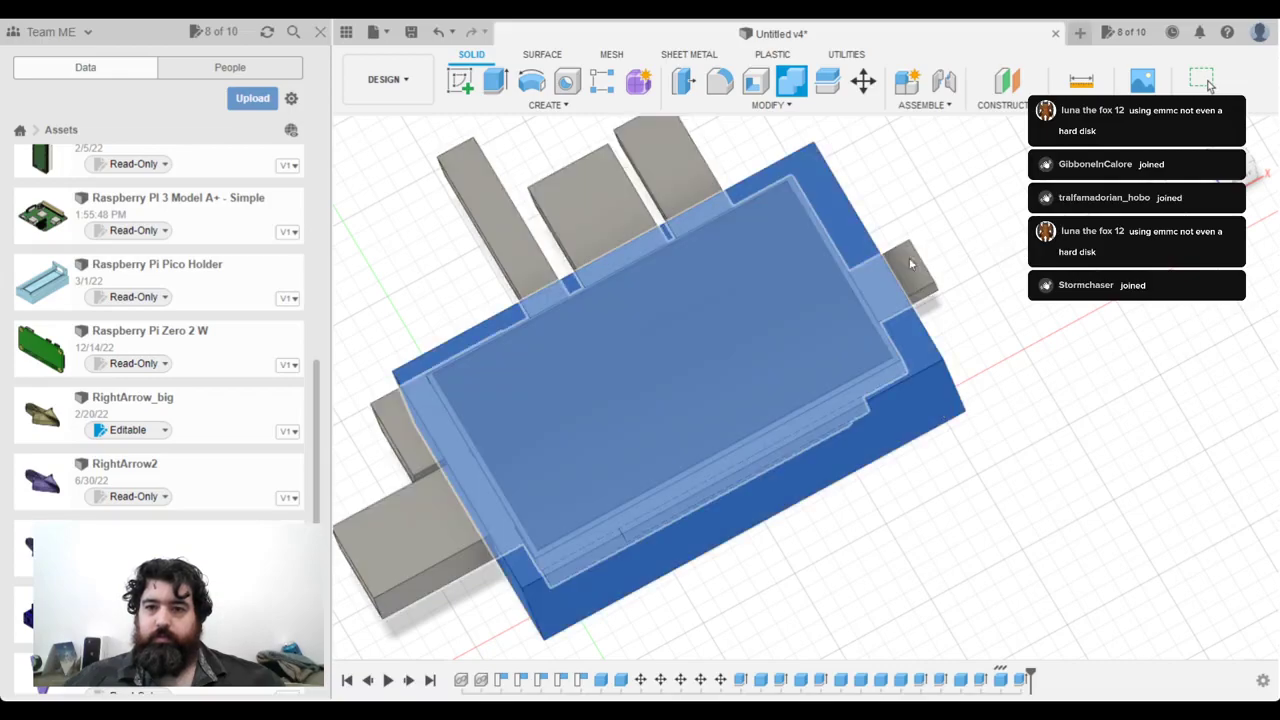
click(920, 272)
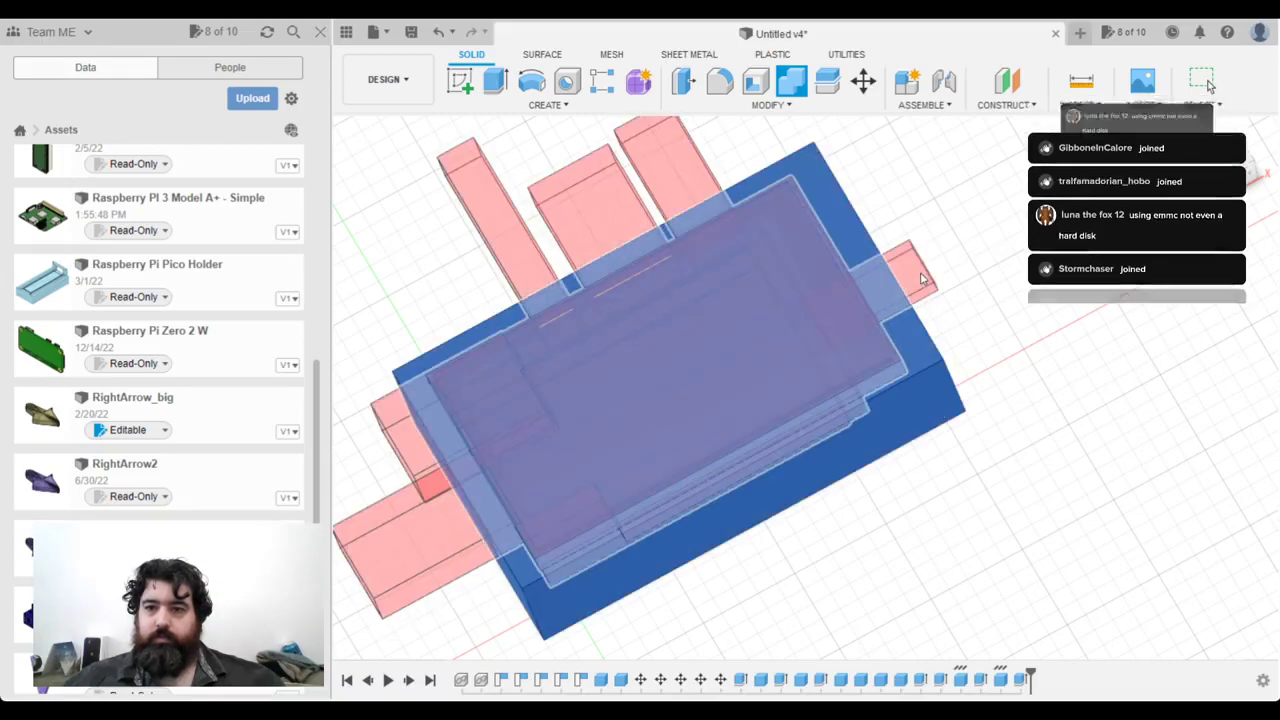
key(Return)
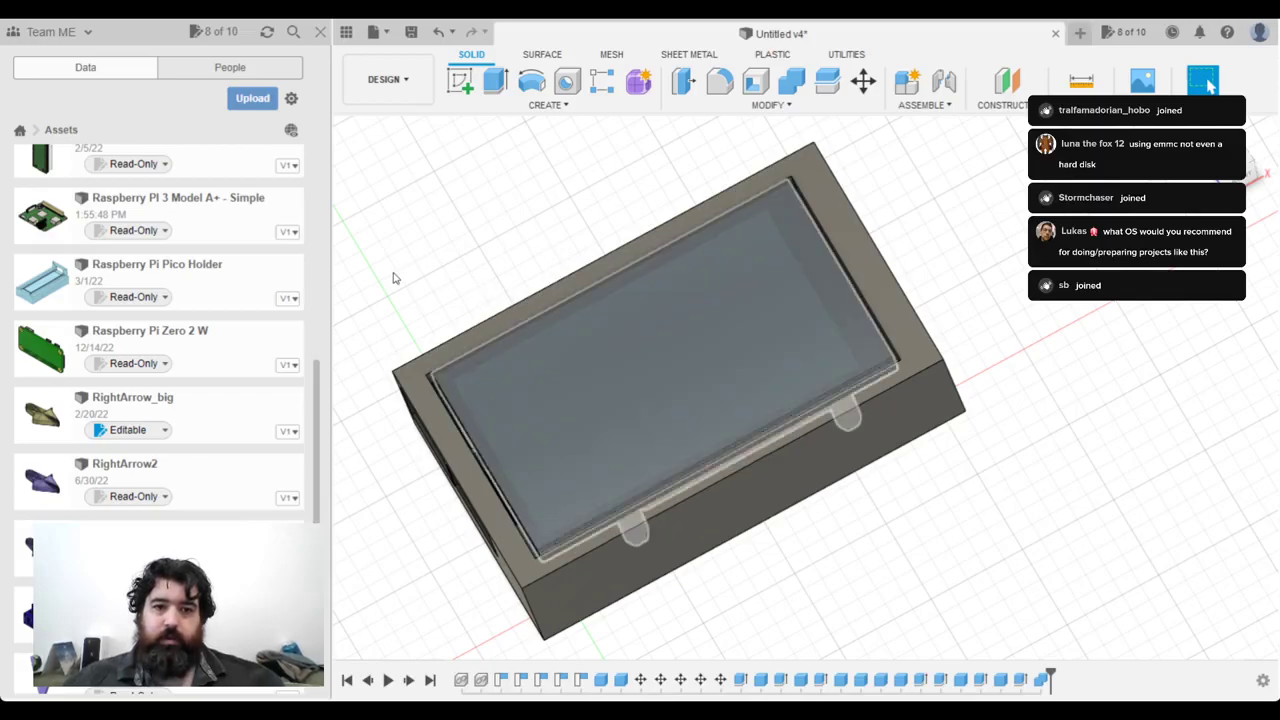
Step: Hide the display and board components so that only the hollowed case body is shown
key(v)
key(v)
shift+middle_drag(950, 200, 654, 286)
shift+middle_drag(447, 434, 613, 382)
shift+middle_drag(650, 355, 663, 354)
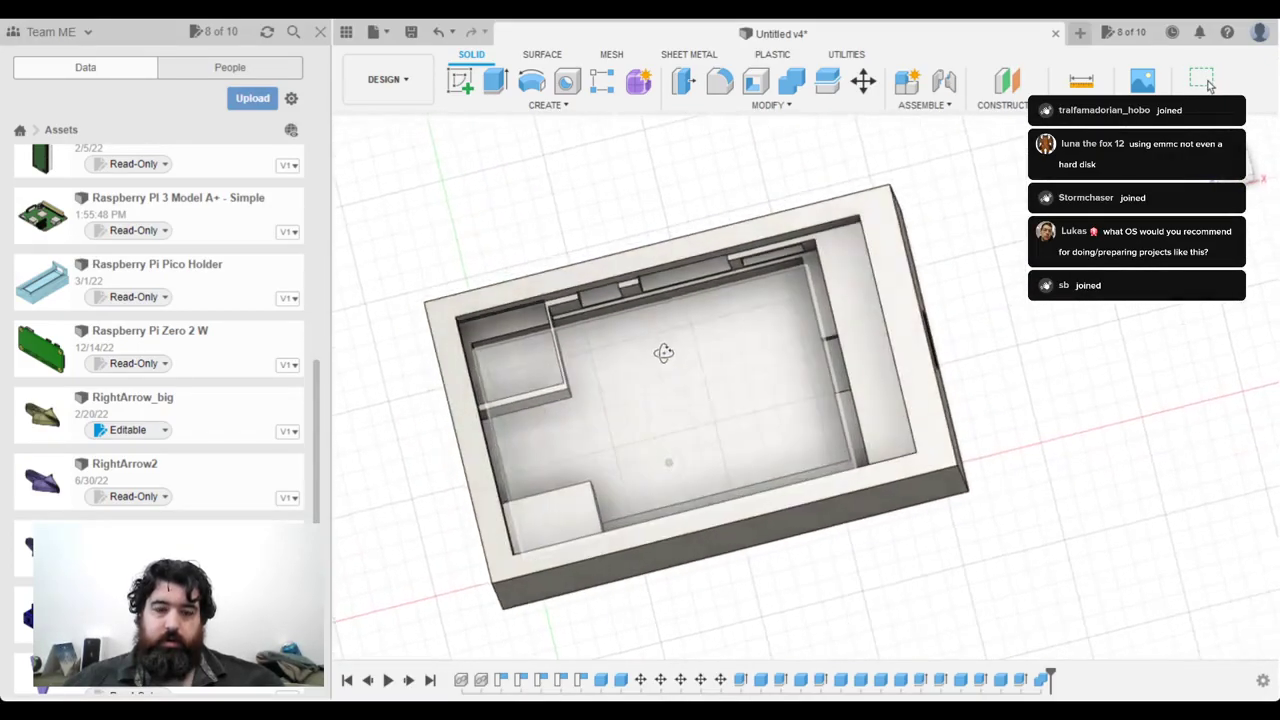
shift+middle_drag(604, 417, 487, 497)
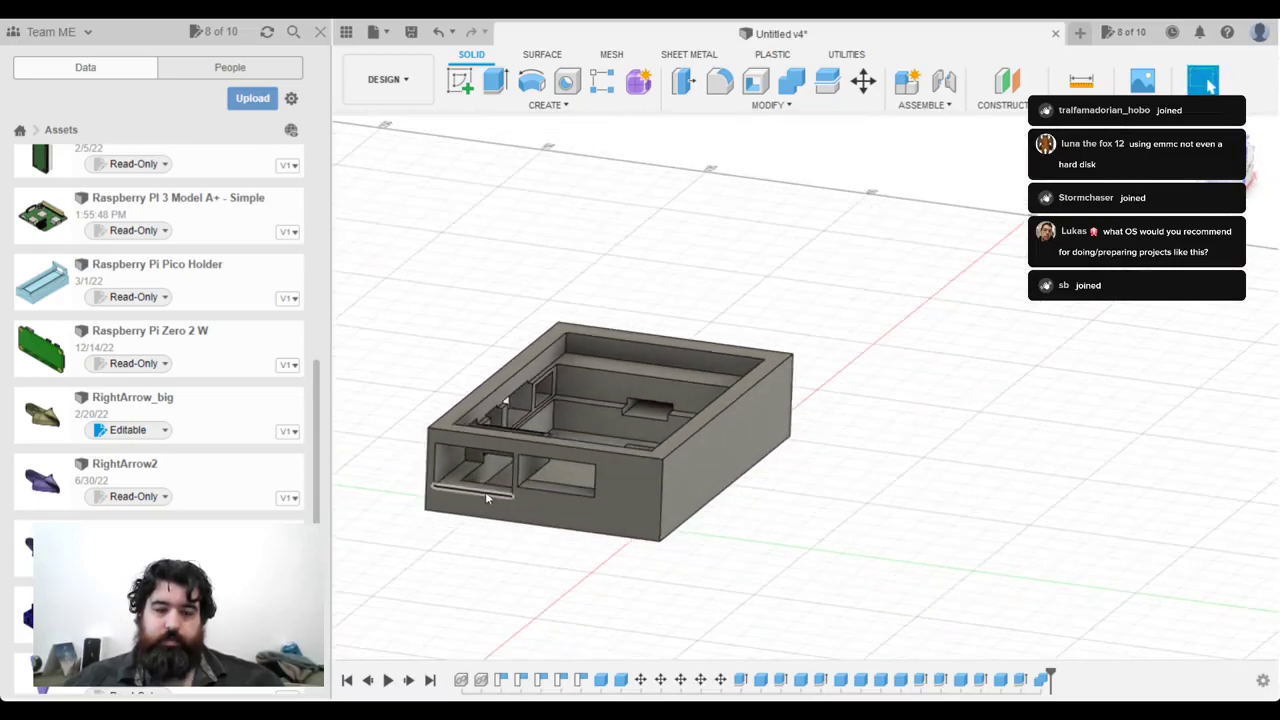
Step: Examine the port openings in the case's walls and the thin walls around the interior corner pocket
scroll(485, 491, up, 8)
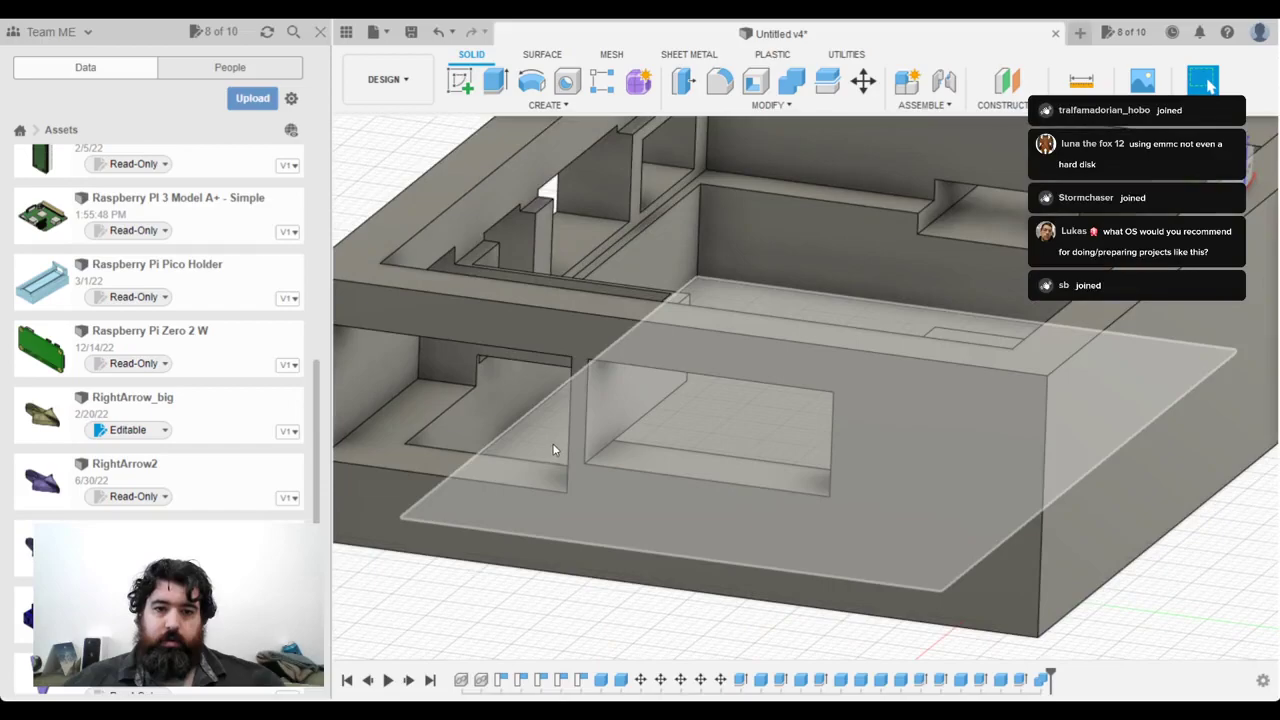
scroll(552, 449, up, 3)
shift+middle_drag(552, 449, 1210, 87)
shift+middle_drag(490, 540, 676, 382)
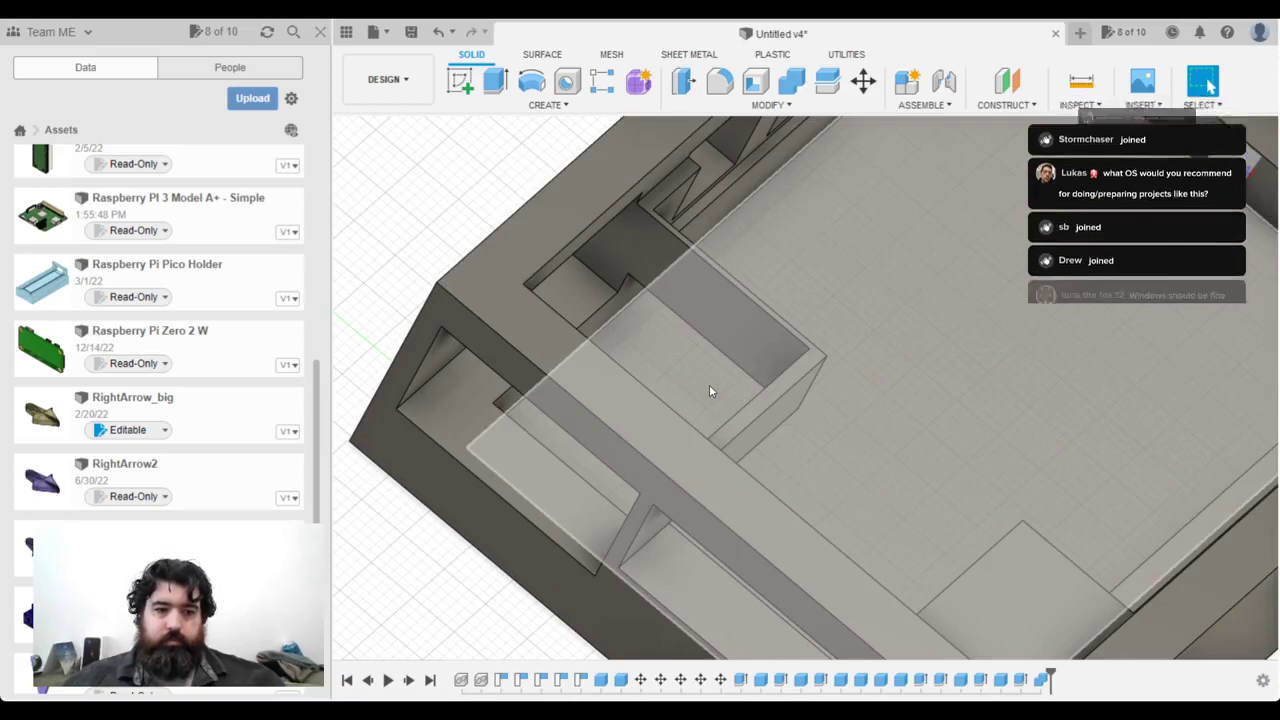
scroll(868, 376, down, 3)
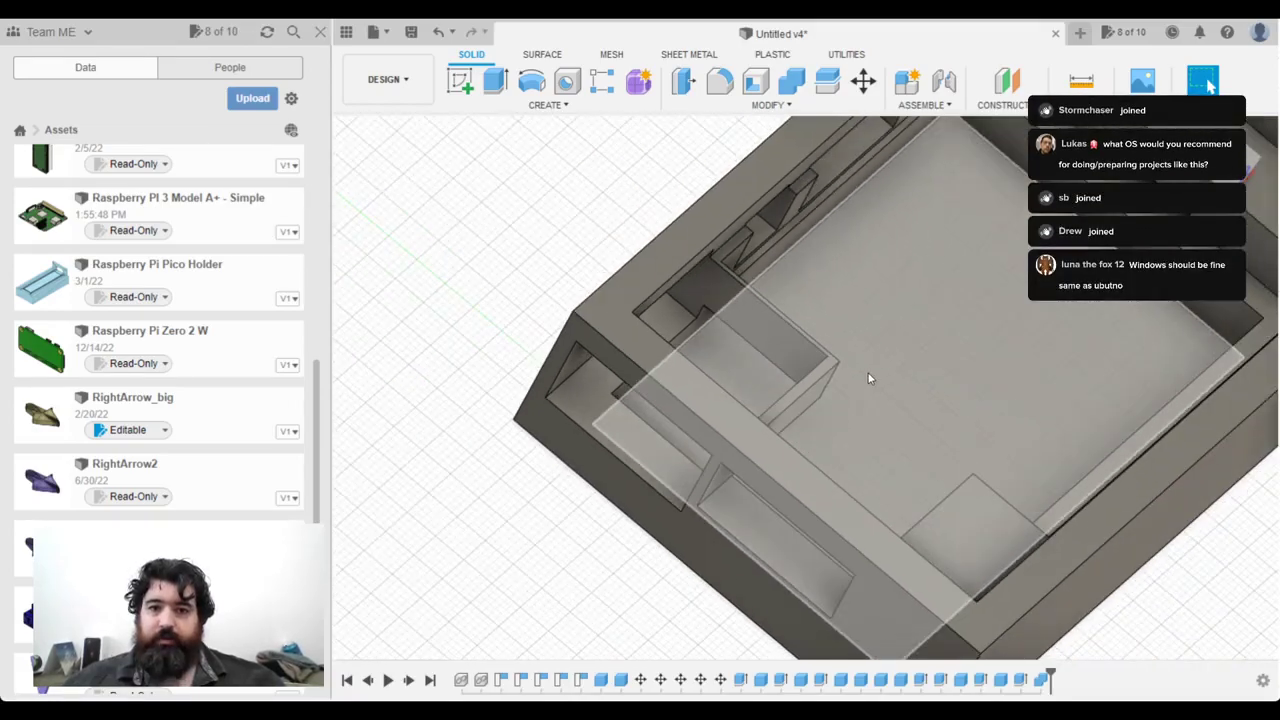
scroll(819, 378, up, 2)
scroll(808, 378, up, 3)
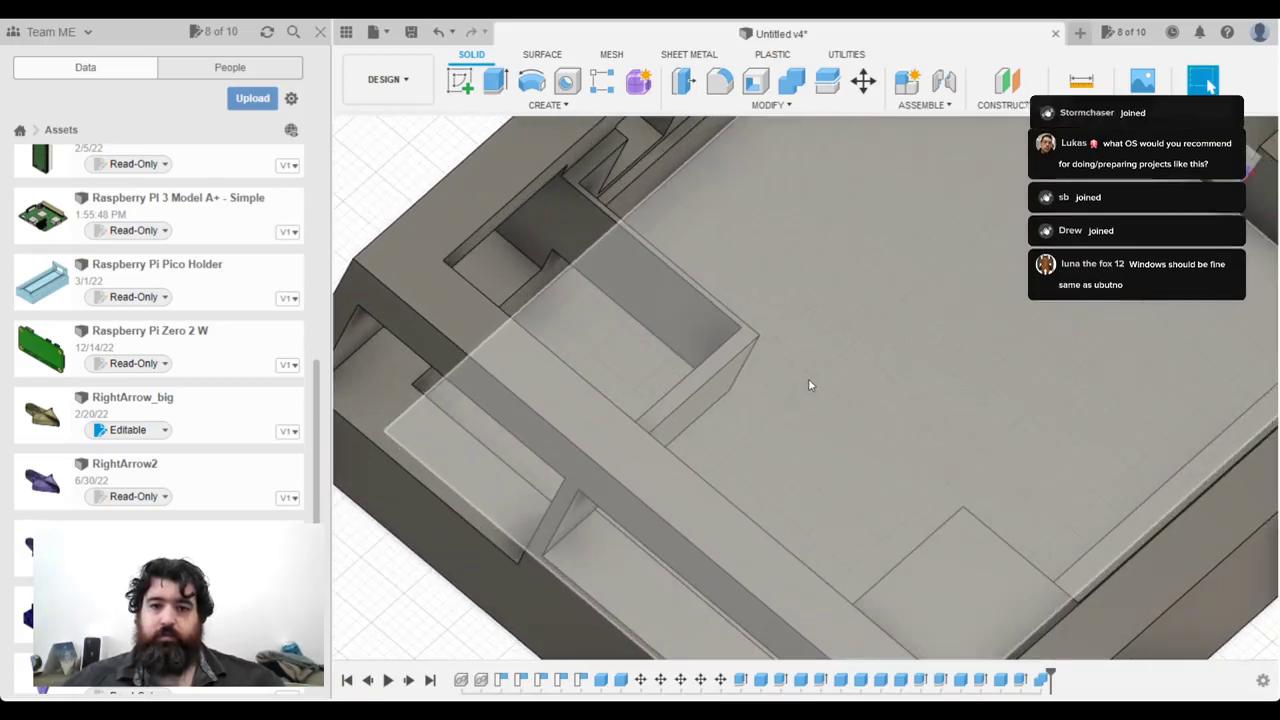
scroll(686, 306, up, 2)
scroll(860, 332, up, 1)
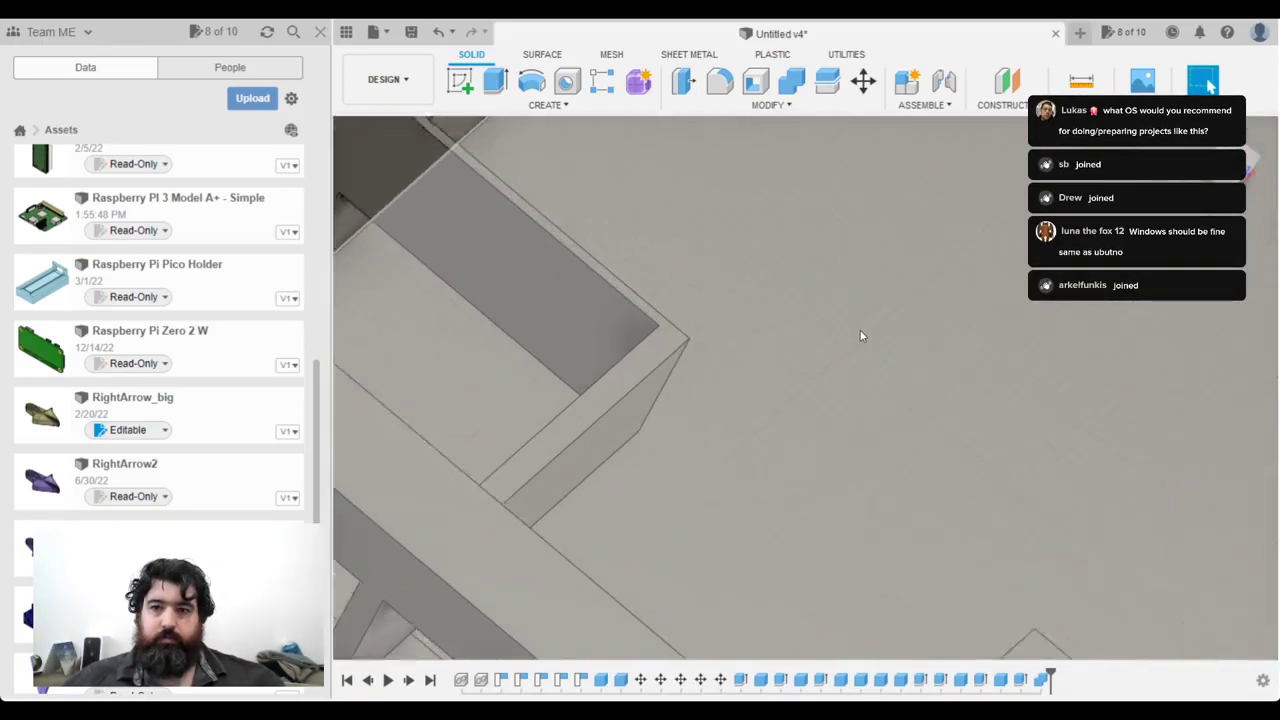
scroll(858, 340, down, 3)
shift+middle_drag(816, 284, 943, 237)
mouse_move(1210, 85)
shift+middle_down()
mouse_move(962, 270)
mouse_move(894, 266)
mouse_move(1208, 85)
shift+middle_up()
shift+middle_drag(779, 196, 743, 218)
scroll(784, 365, down, 5)
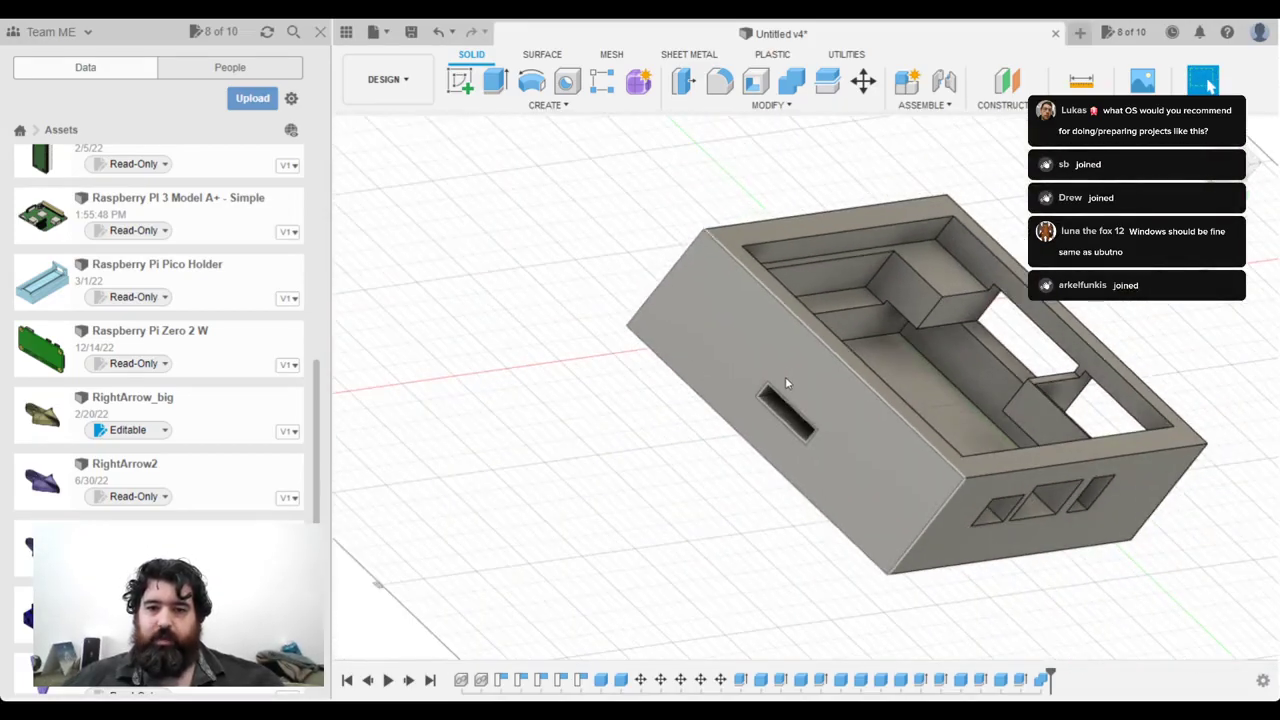
Step: Cut from the front-side inner face of the narrow slot in the end wall 15 mm toward the case's front
scroll(789, 374, up, 6)
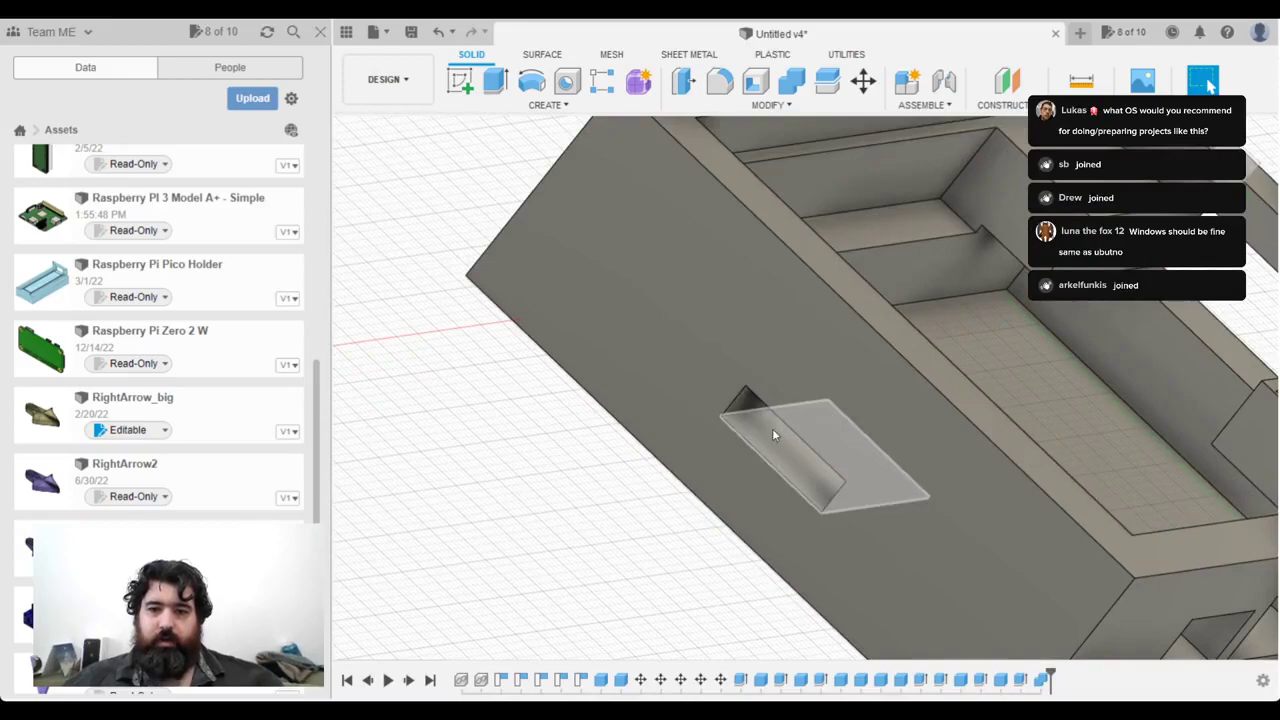
click(786, 456)
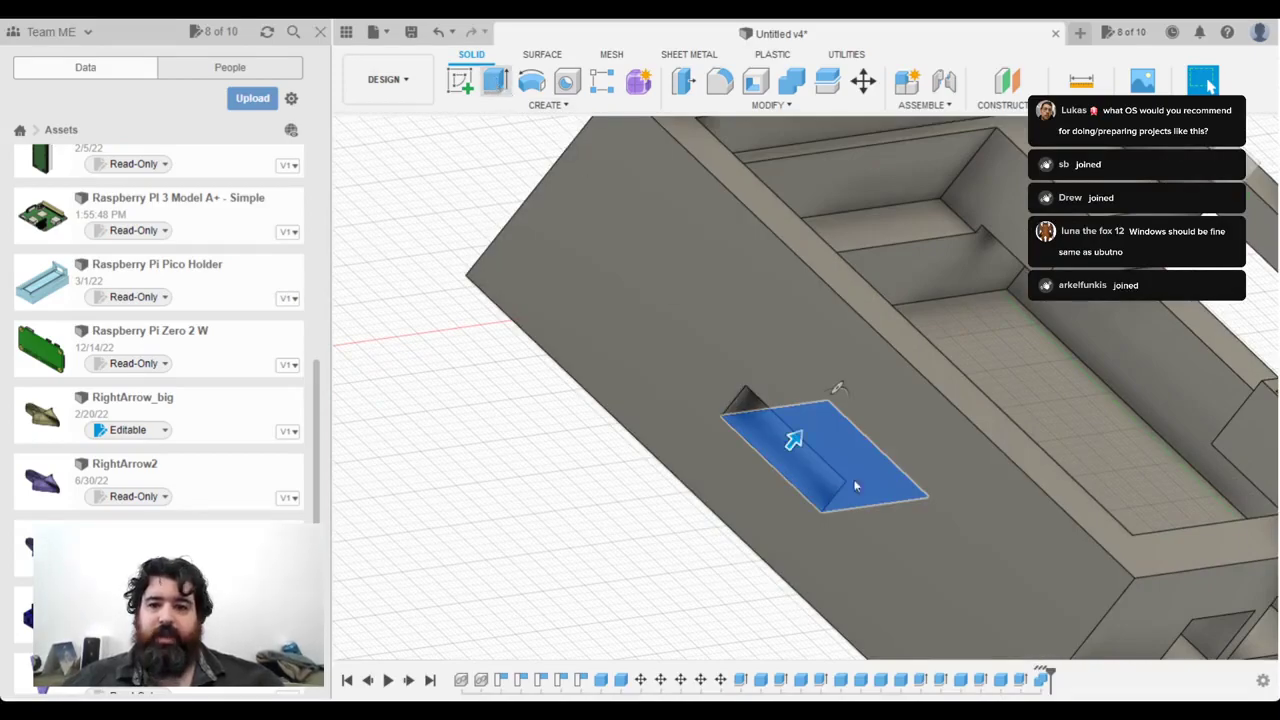
drag(792, 440, 714, 556)
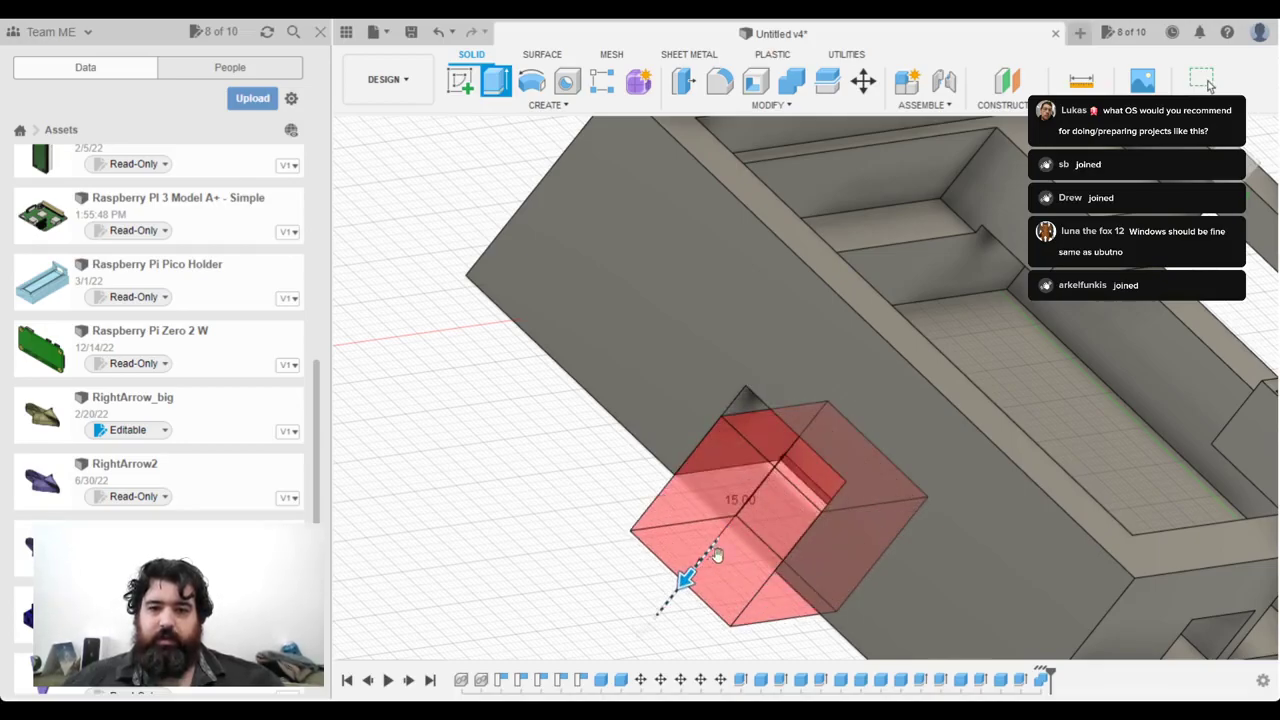
click(1278, 456)
Step: Draw a 1 mm thick rectangular box across the pocket in the case corner beside the port openings
shift+middle_drag(957, 533, 563, 467)
scroll(799, 563, down, 3)
scroll(657, 384, up, 6)
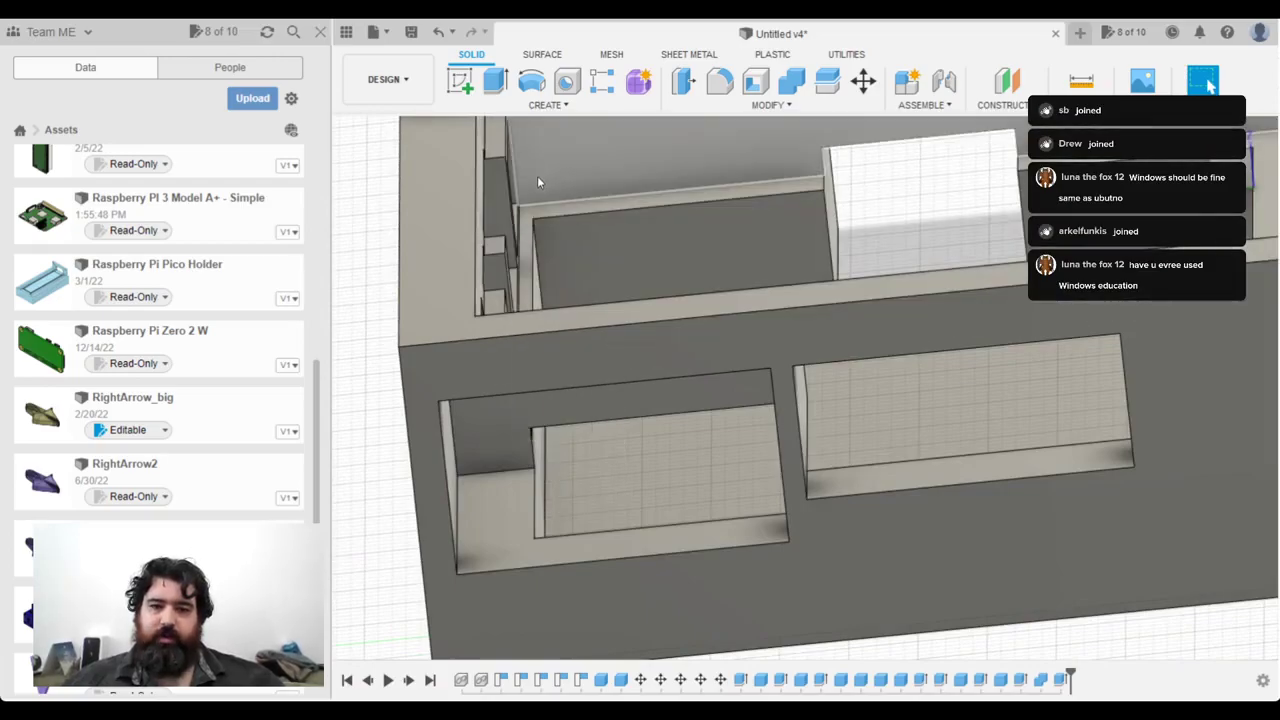
shift+middle_drag(651, 437, 690, 82)
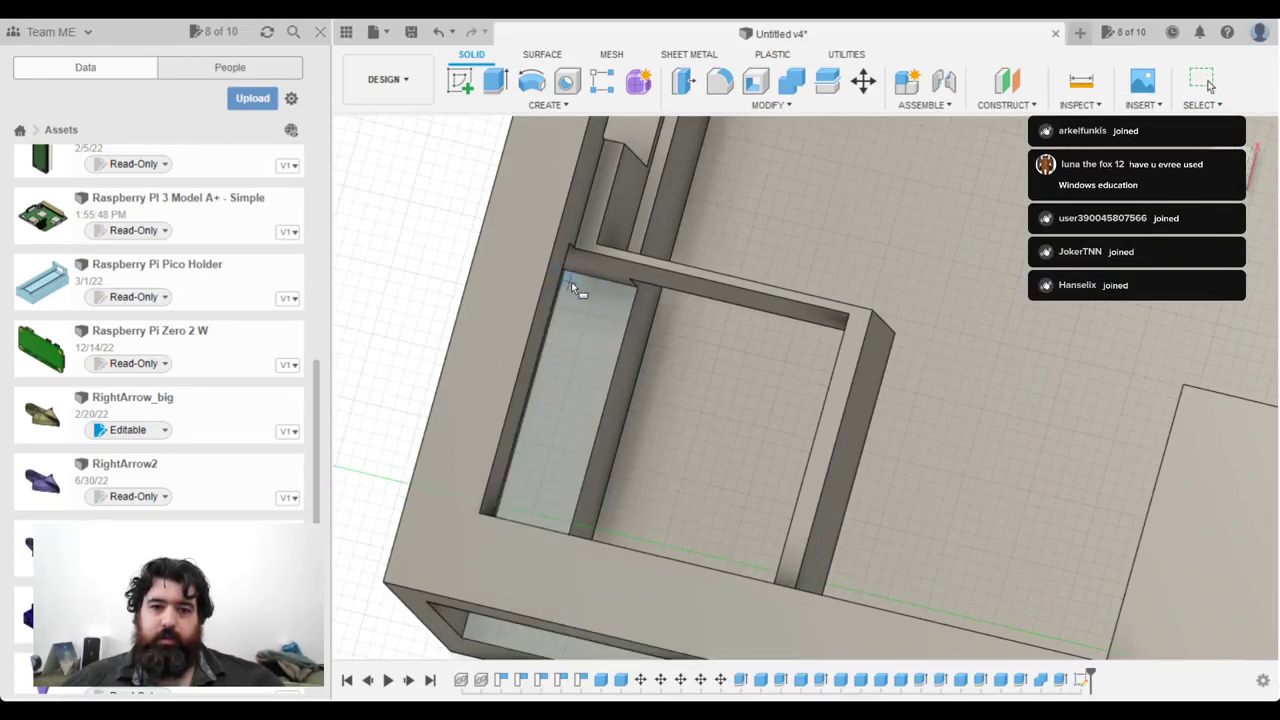
drag(575, 287, 811, 528)
drag(830, 598, 826, 596)
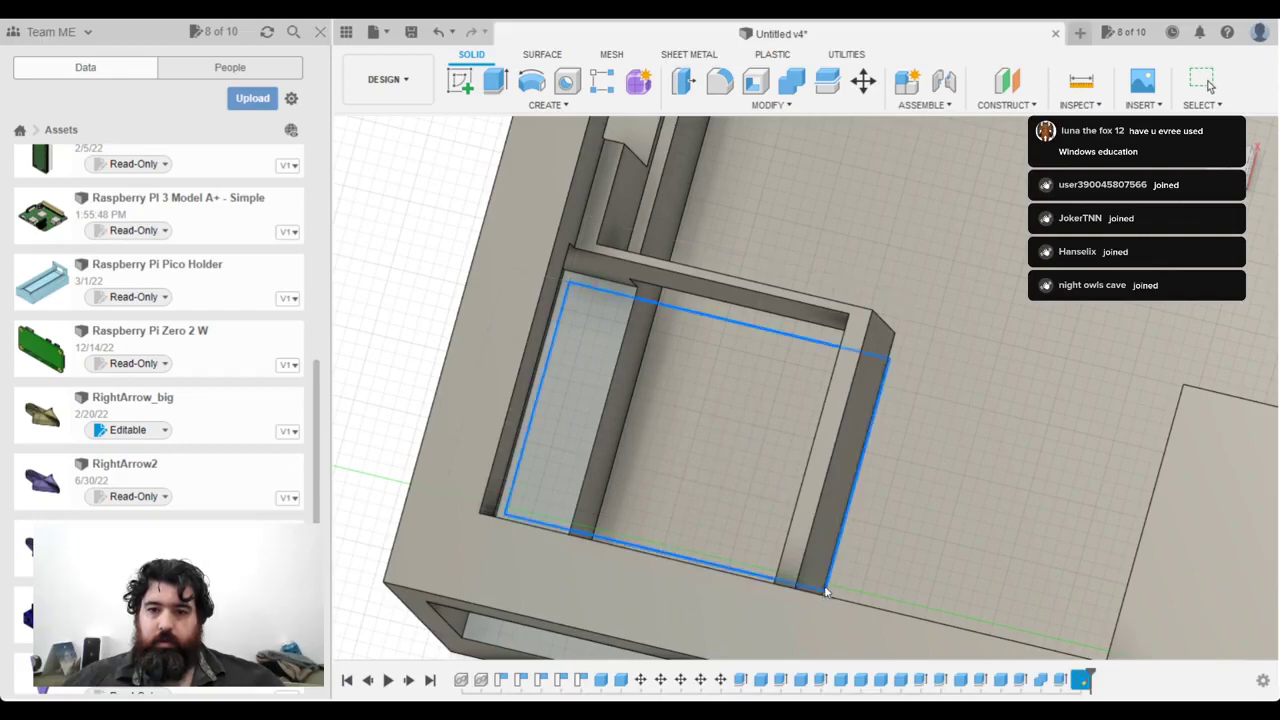
click(826, 596)
middle_drag(796, 503, 840, 402)
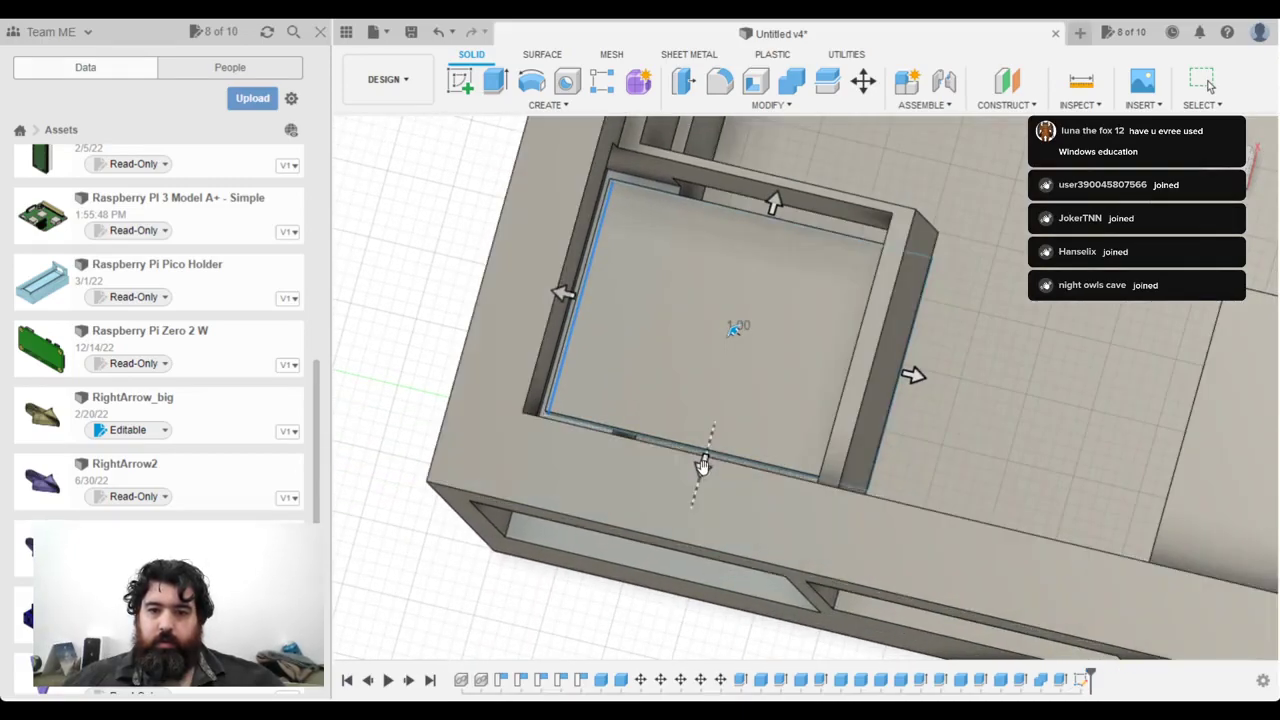
Step: Stretch the corner box into the adjoining outer walls so that it reaches past the port opening, and finish it
drag(703, 465, 687, 558)
shift+middle_drag(762, 510, 787, 428)
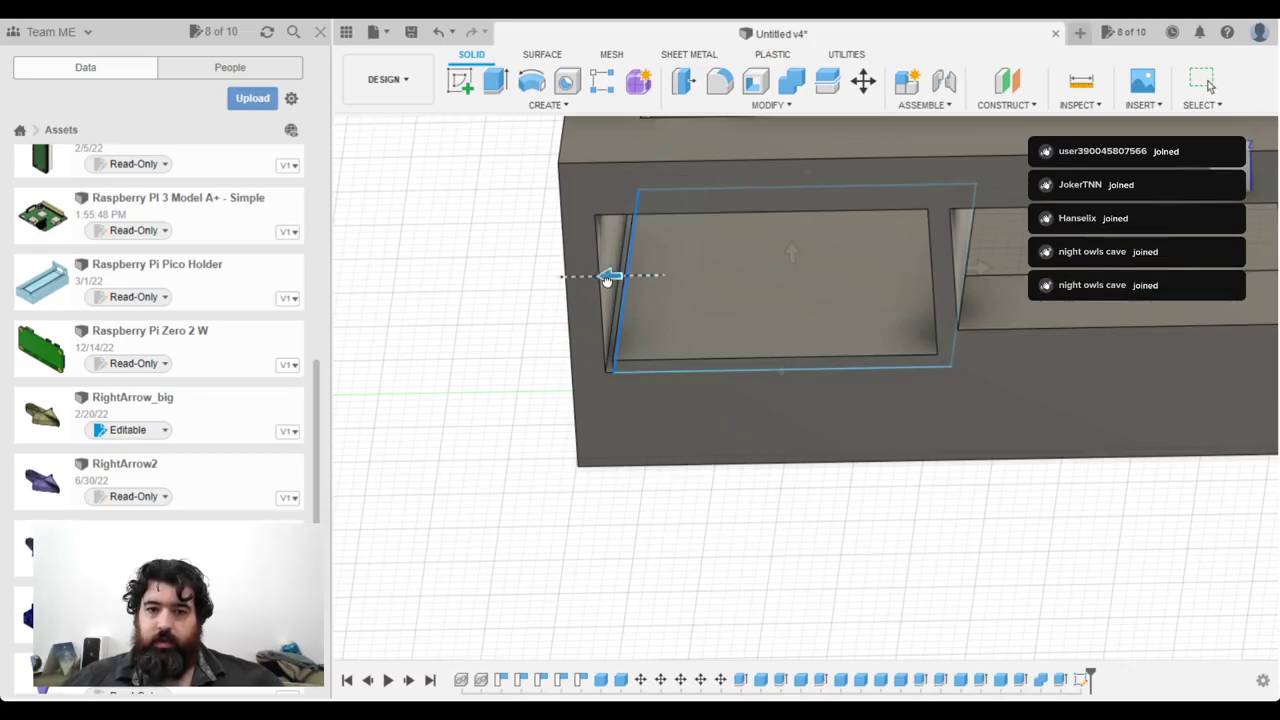
shift+middle_drag(768, 337, 838, 306)
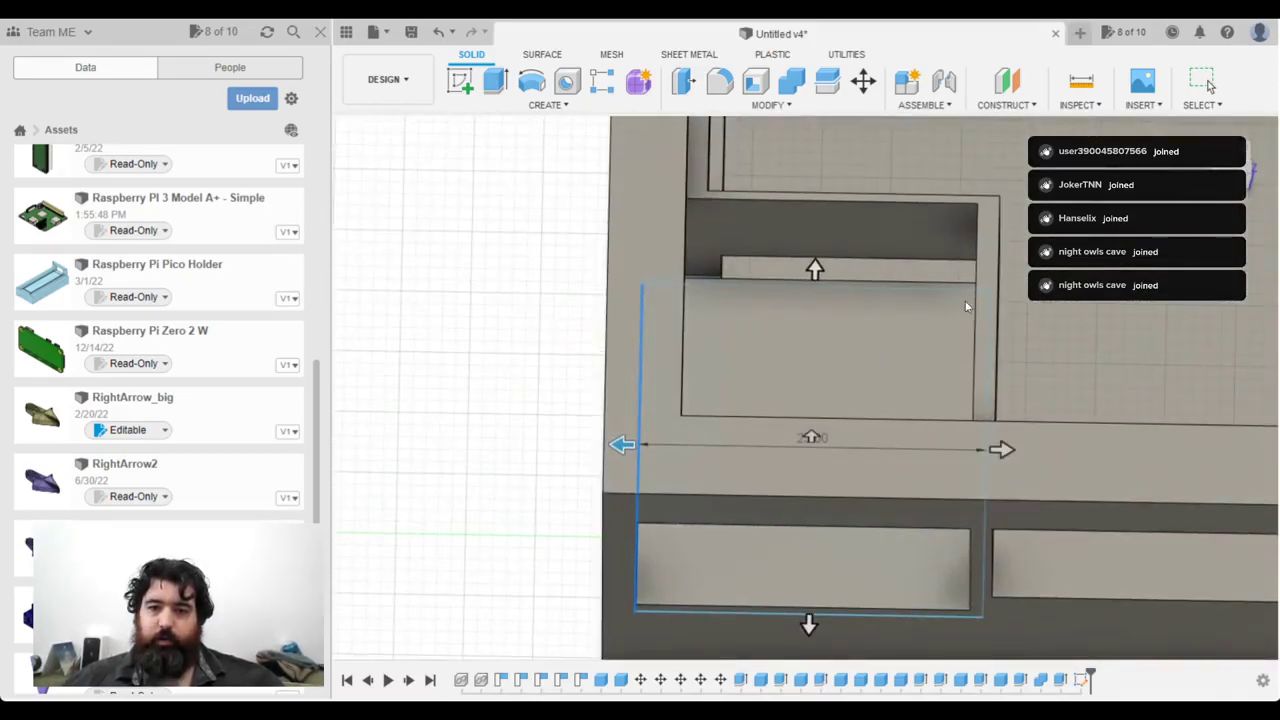
click(1207, 378)
Step: Cut back the inner side face next to the corner pocket by 1 mm
mouse_move(1109, 341)
shift+middle_down()
mouse_move(1080, 363)
mouse_move(1091, 334)
mouse_move(991, 406)
mouse_move(957, 313)
mouse_move(1011, 278)
mouse_move(1006, 297)
mouse_move(1049, 331)
mouse_move(1046, 294)
mouse_move(1046, 329)
mouse_move(899, 439)
mouse_move(1064, 427)
mouse_move(1090, 336)
shift+middle_up()
scroll(899, 439, up, 5)
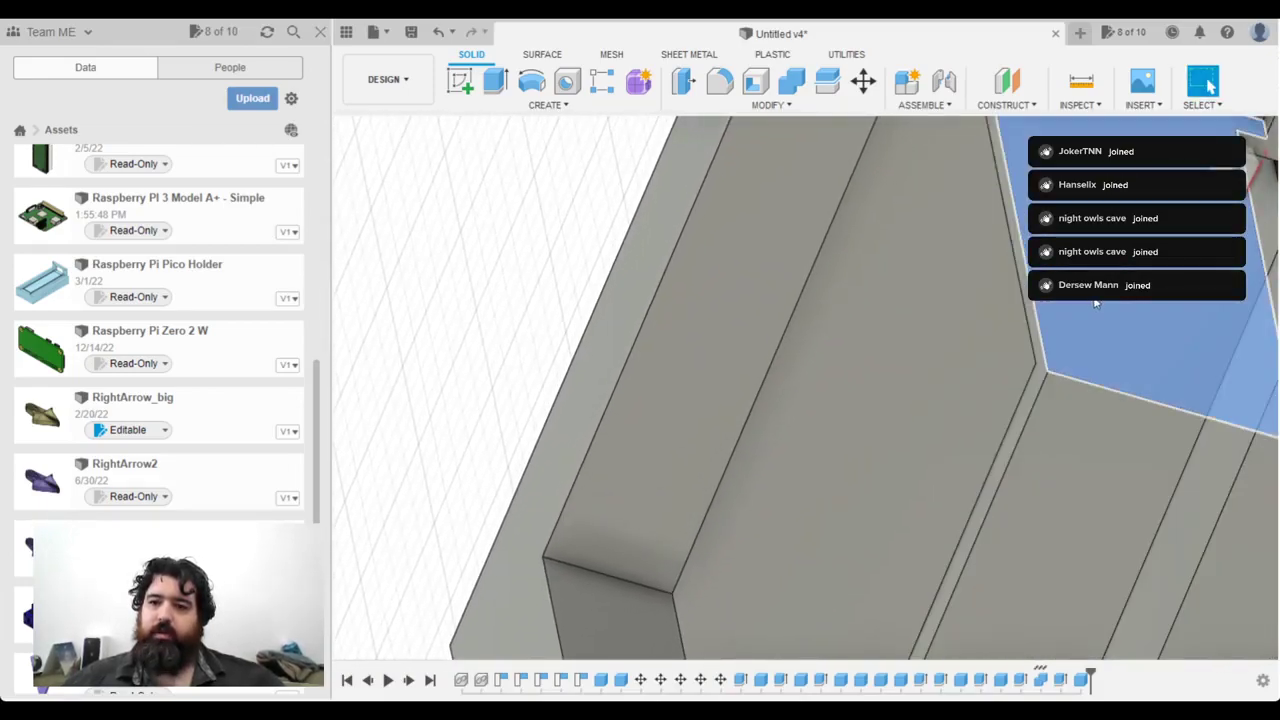
scroll(1110, 310, down, 4)
shift+middle_drag(1110, 320, 1020, 318)
click(1012, 318)
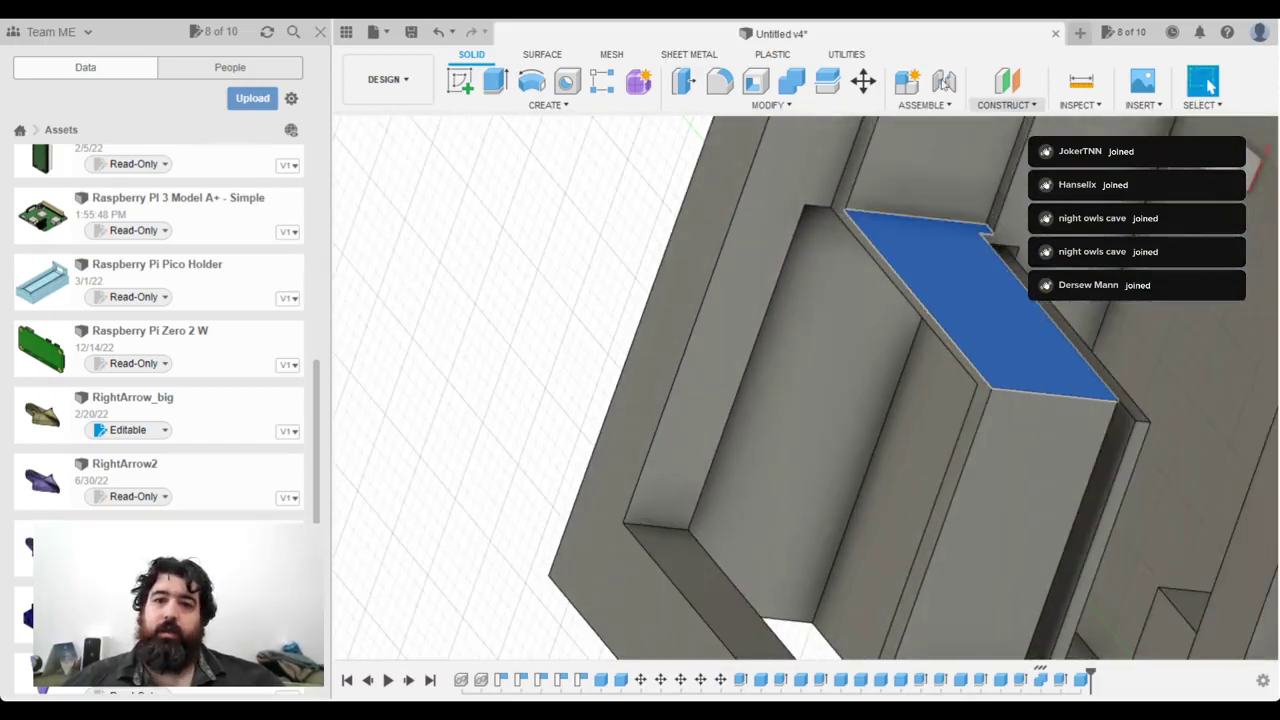
click(501, 84)
drag(985, 325, 986, 340)
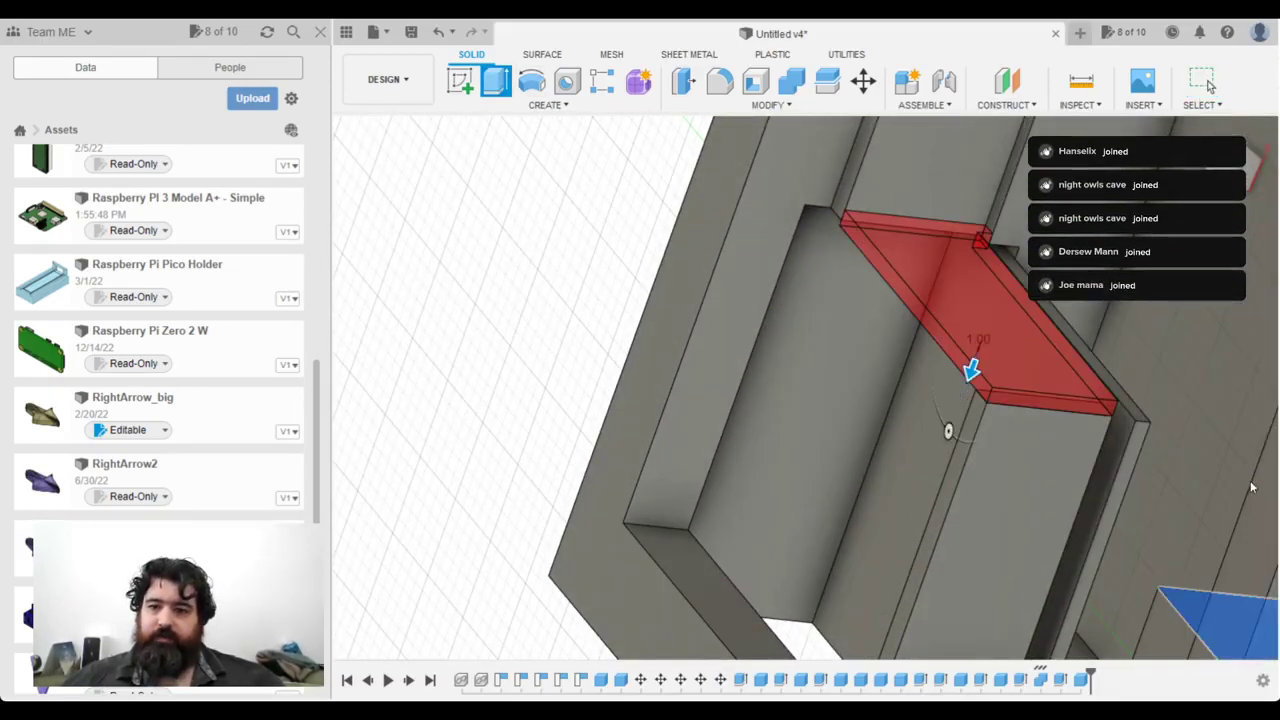
key(Return)
shift+middle_drag(1204, 486, 857, 266)
shift+middle_drag(988, 265, 997, 314)
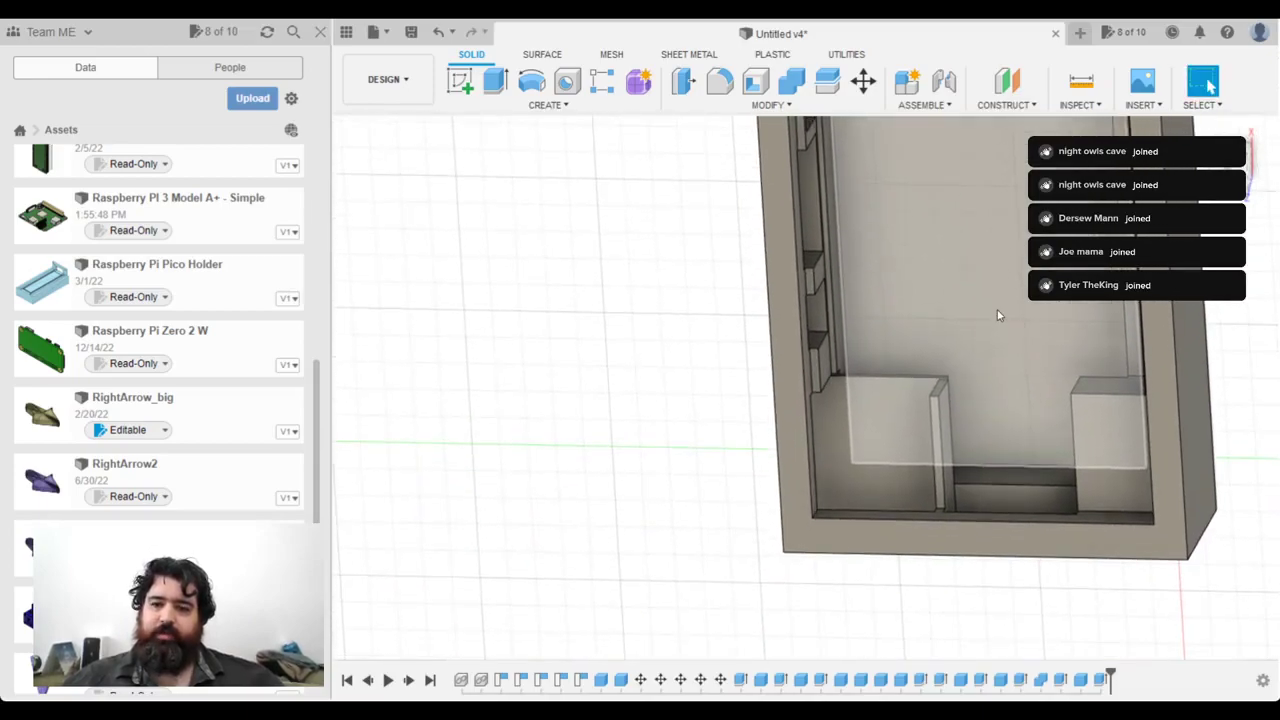
scroll(995, 312, down, 2)
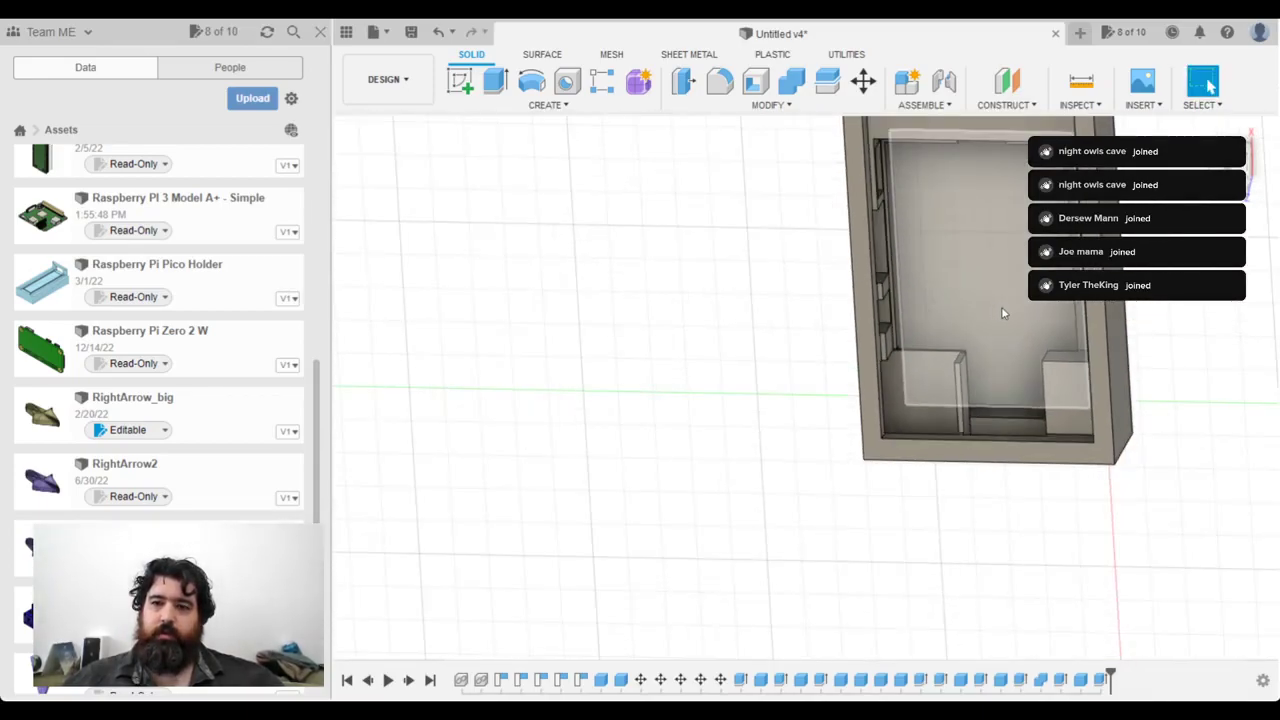
Step: Extrude the case's flat outer back face outward by 3 mm
scroll(1000, 305, up, 3)
shift+middle_drag(1010, 324, 763, 336)
click(793, 289)
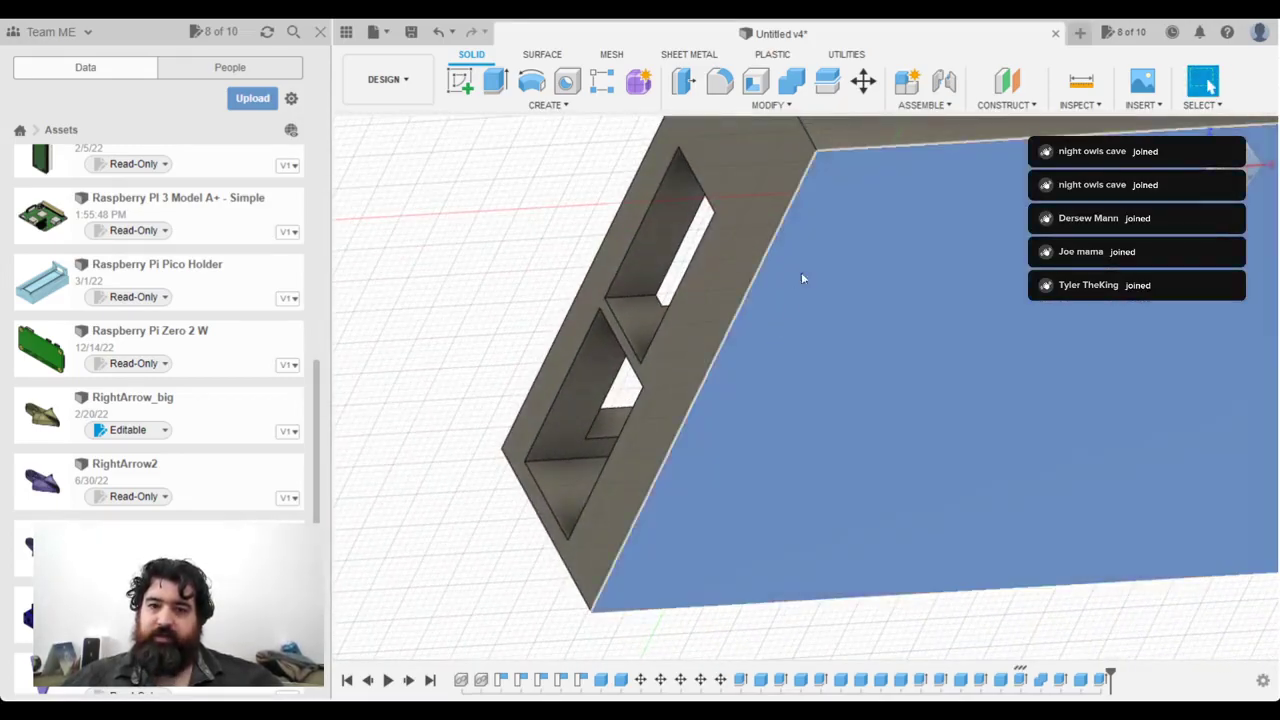
click(493, 81)
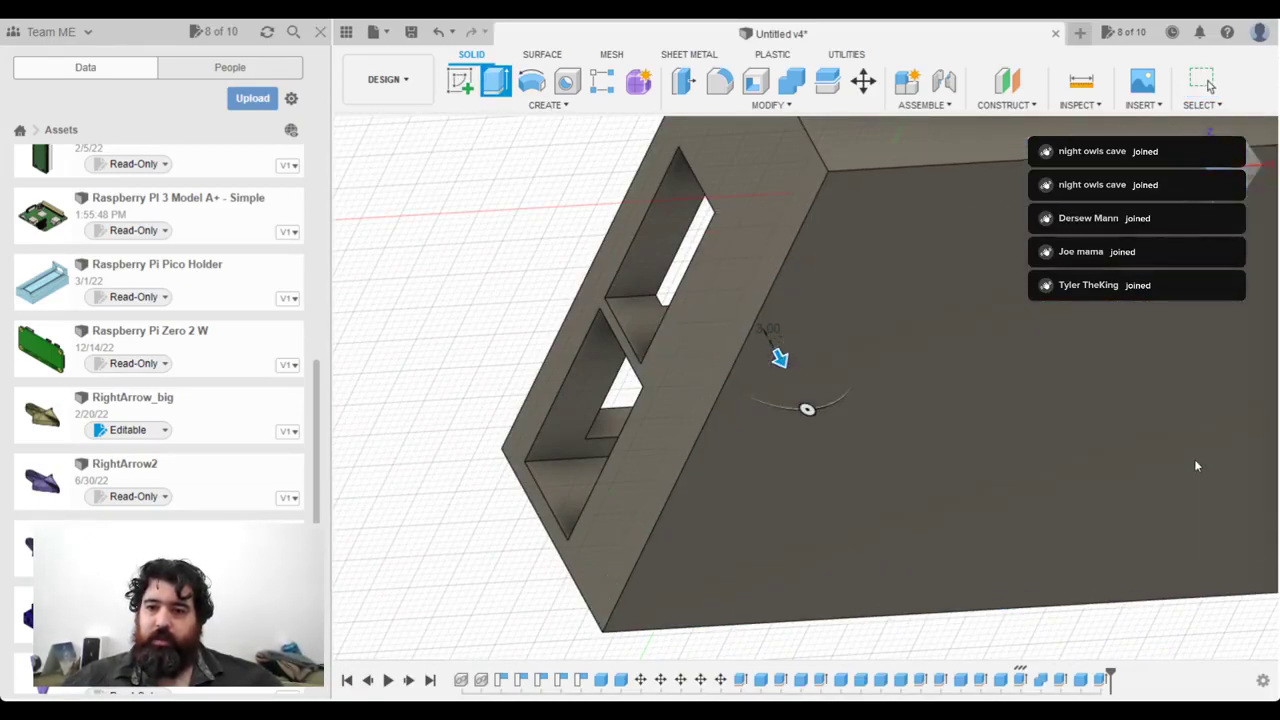
key(Escape)
Step: Cut the inner floor of the case's main pocket 2 mm deeper
shift+middle_drag(1081, 376, 957, 279)
click(968, 322)
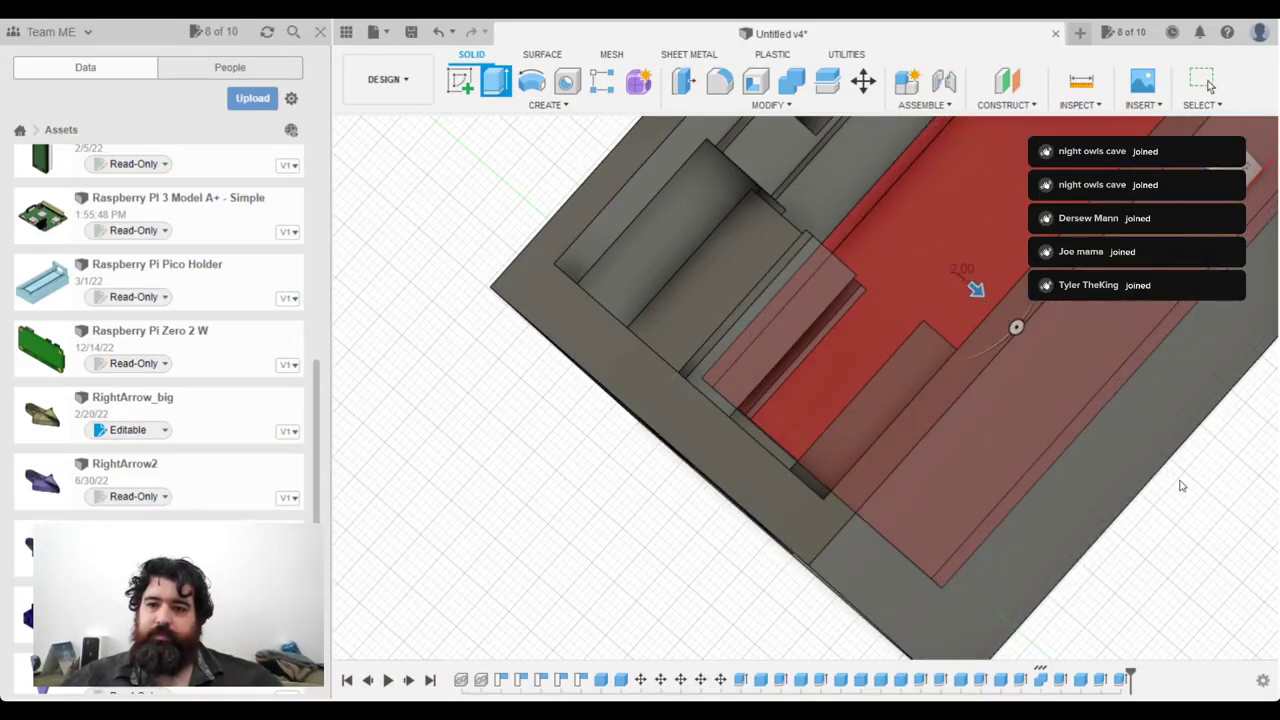
key(Escape)
Step: Check the case inside and out, and save the design as a new version
shift+middle_drag(1180, 486, 843, 224)
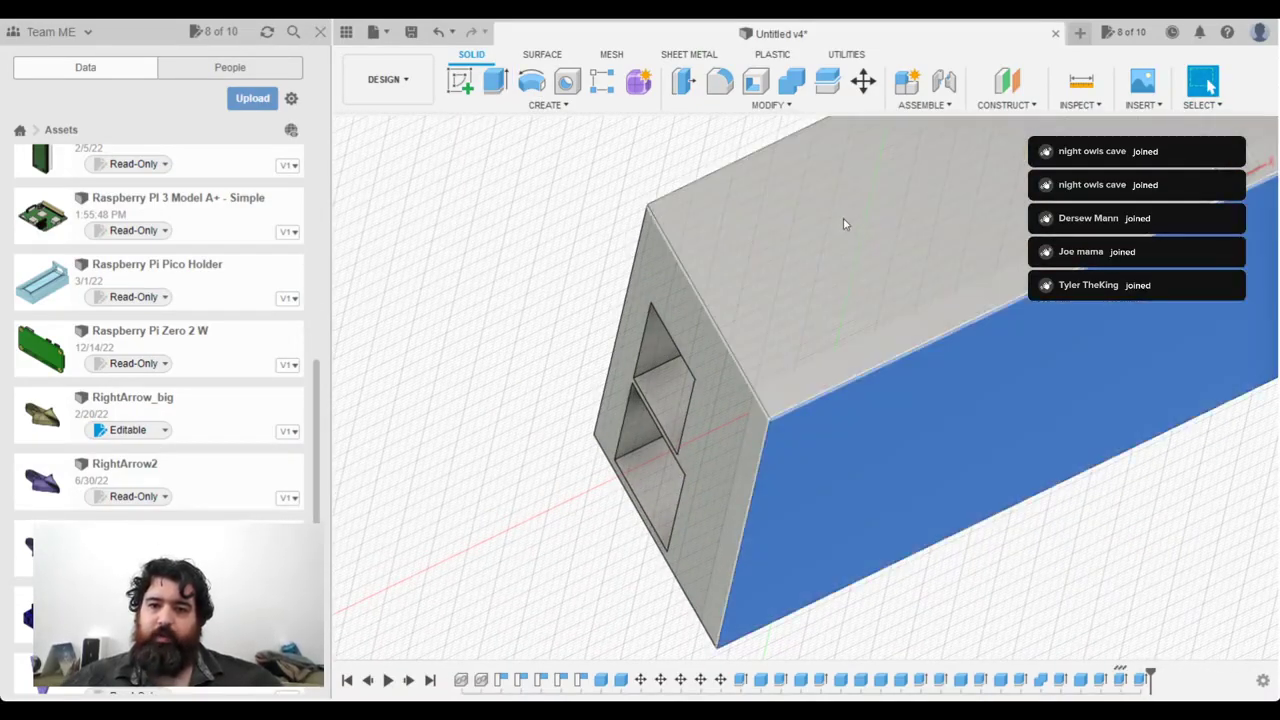
shift+middle_drag(897, 301, 981, 388)
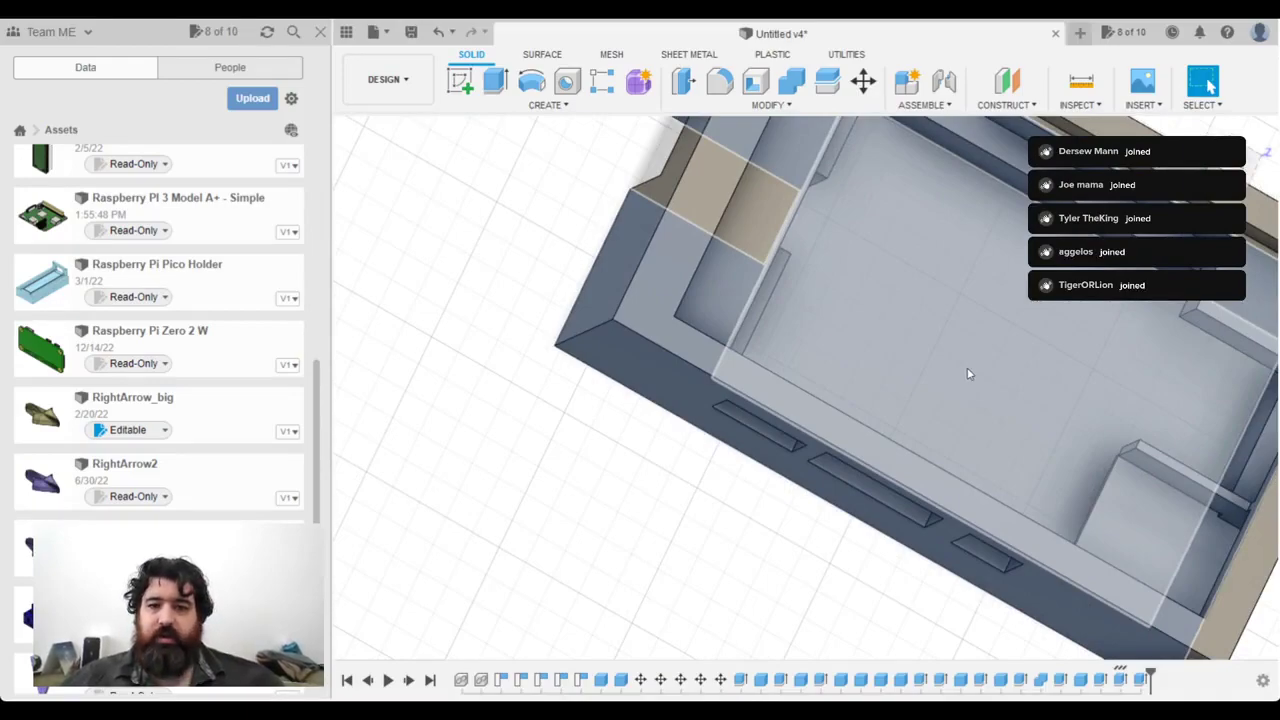
scroll(949, 355, down, 2)
shift+middle_drag(997, 330, 950, 515)
shift+middle_drag(916, 515, 874, 374)
click(1113, 531)
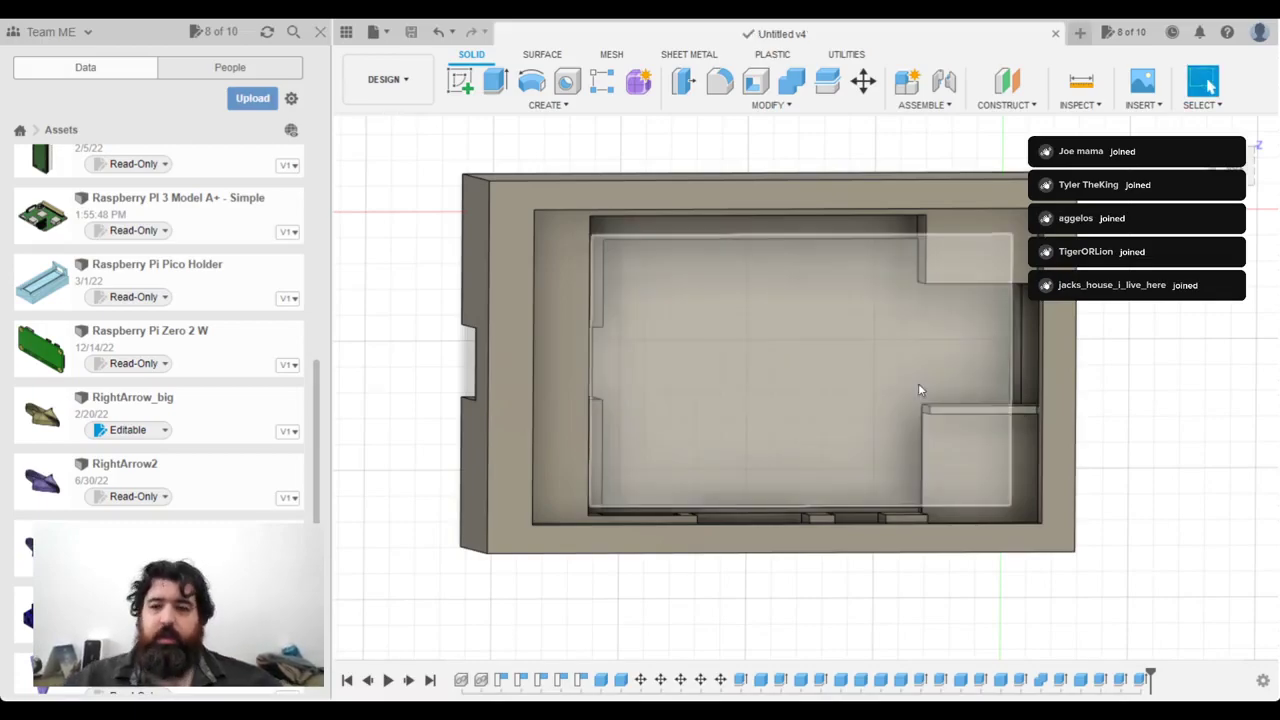
Step: Fillet the case's vertical outer corner edges with a small radius
shift+middle_drag(835, 356, 773, 452)
middle_drag(854, 486, 851, 417)
mouse_move(766, 294)
shift+middle_down()
mouse_move(957, 270)
mouse_move(857, 367)
mouse_move(749, 306)
shift+middle_up()
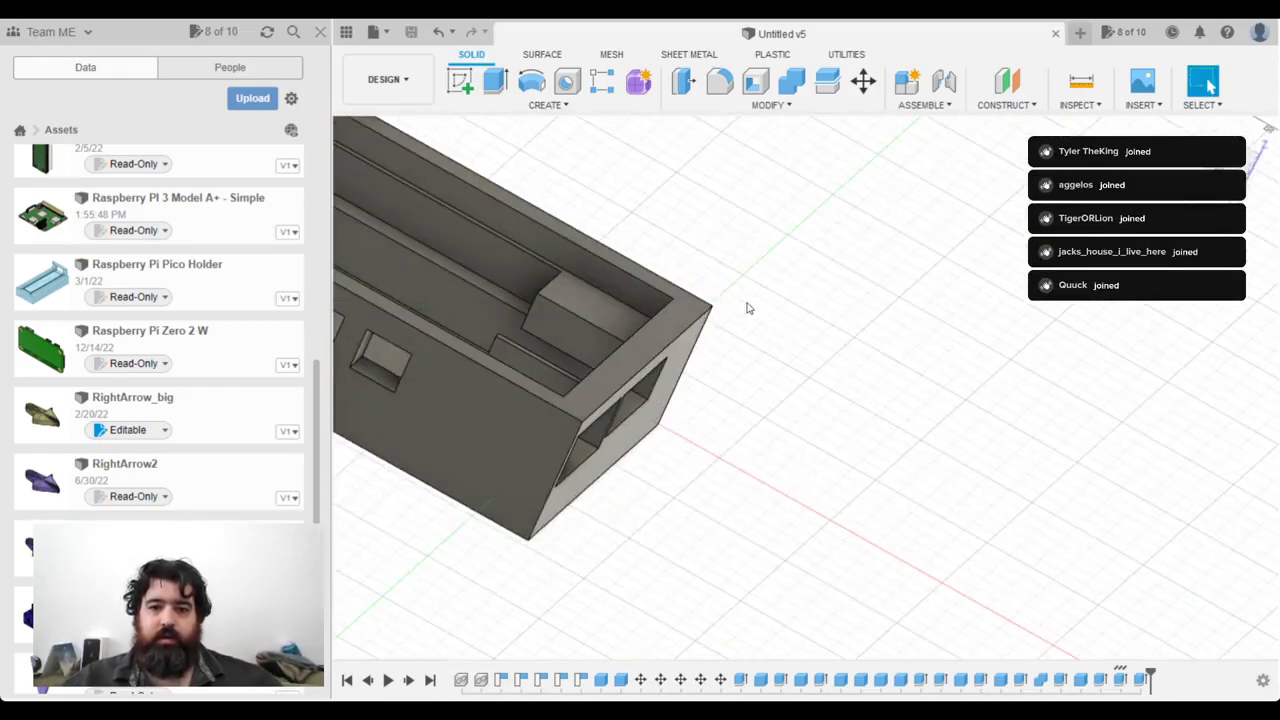
click(546, 508)
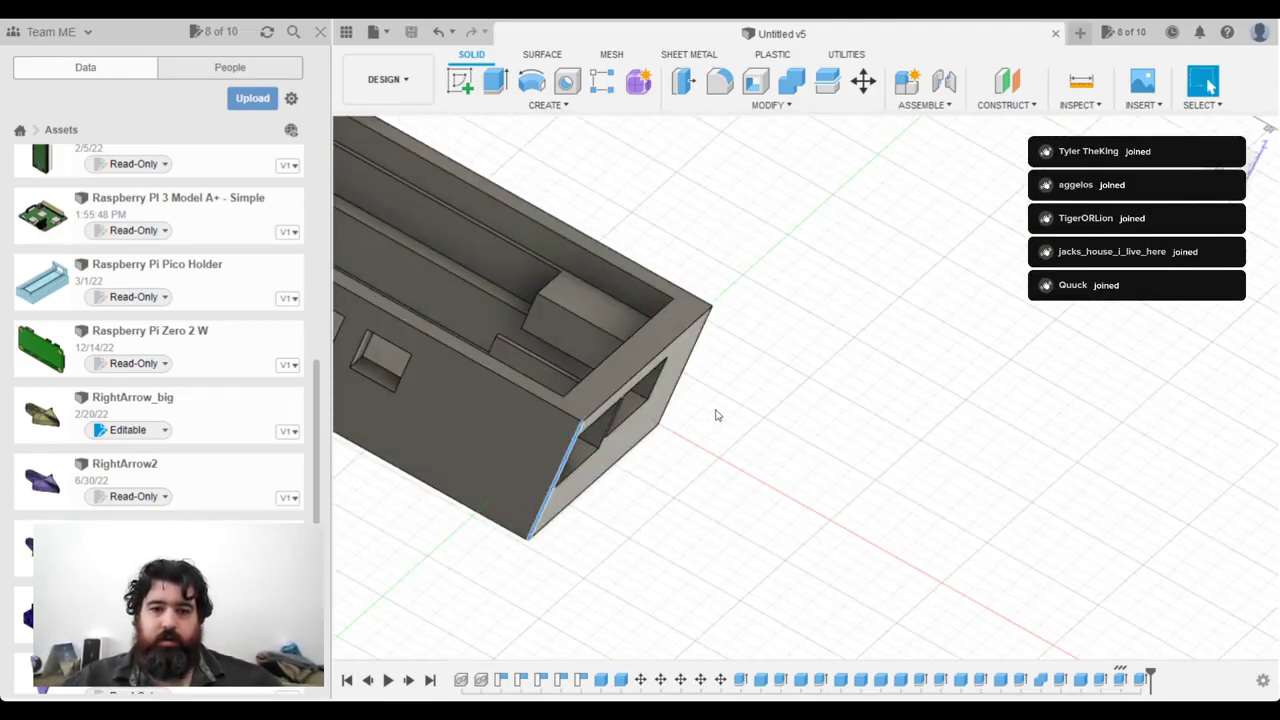
shift+middle_drag(735, 424, 880, 477)
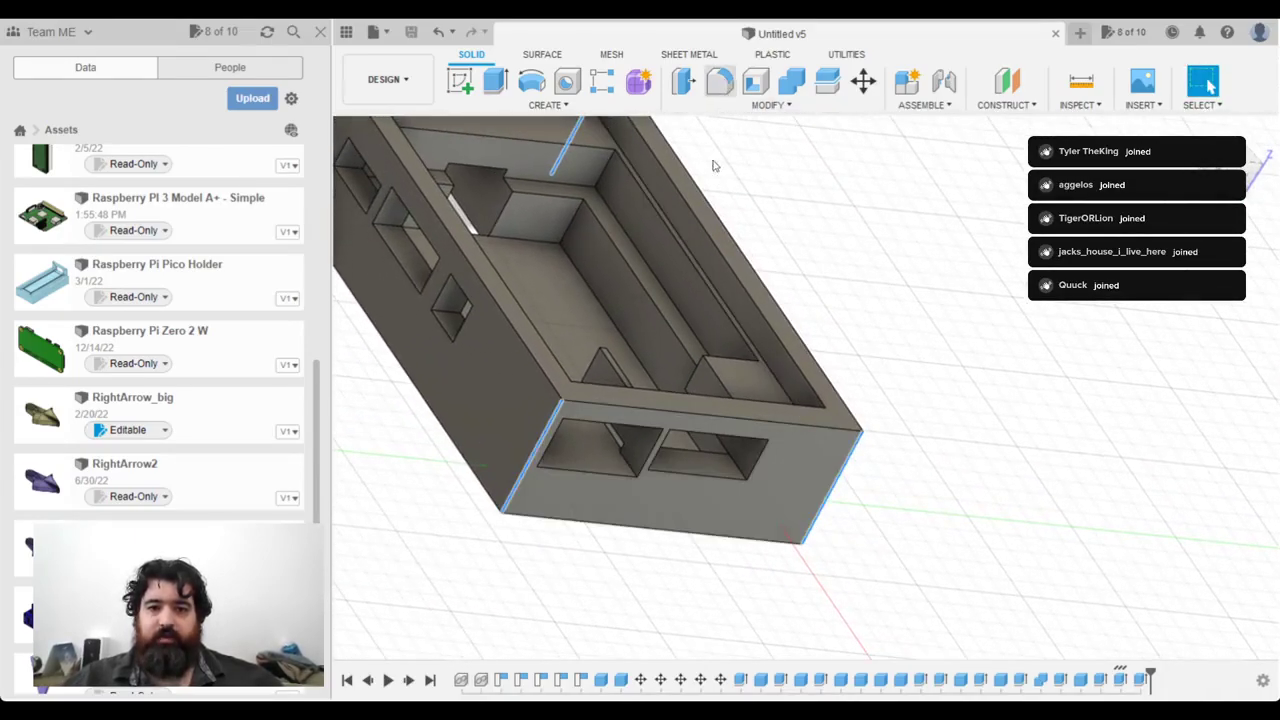
click(720, 82)
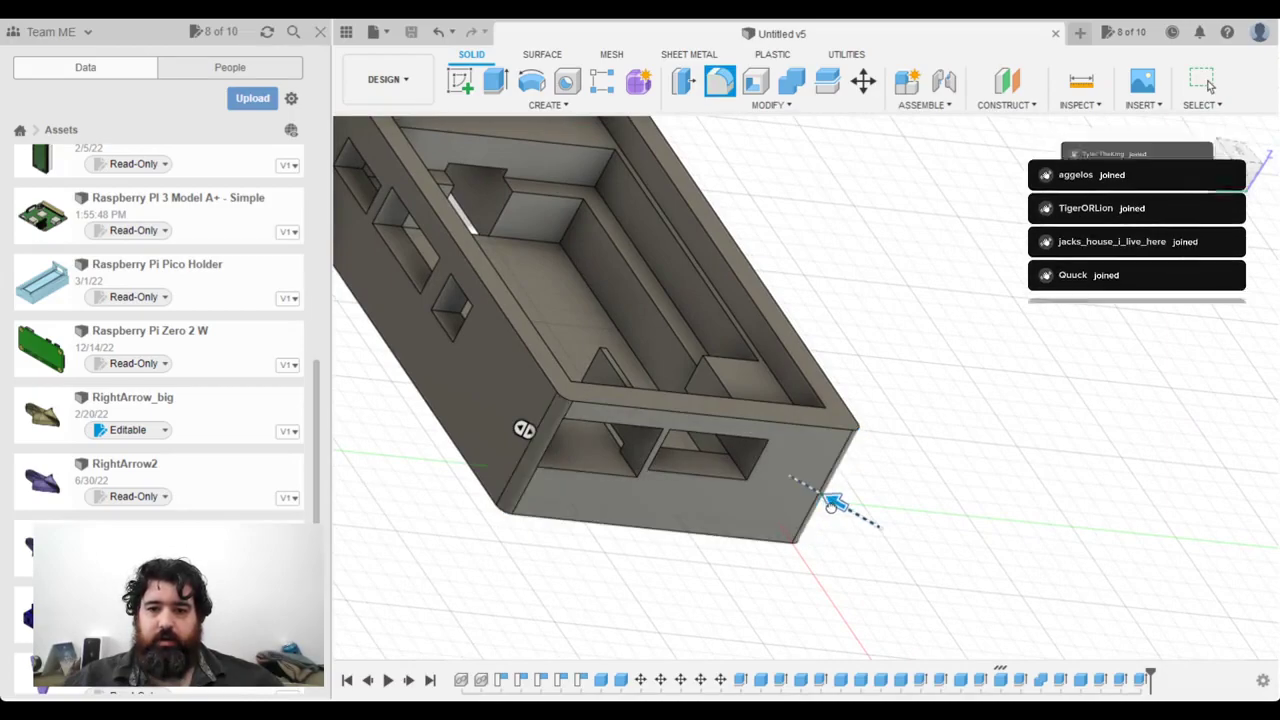
drag(835, 504, 822, 502)
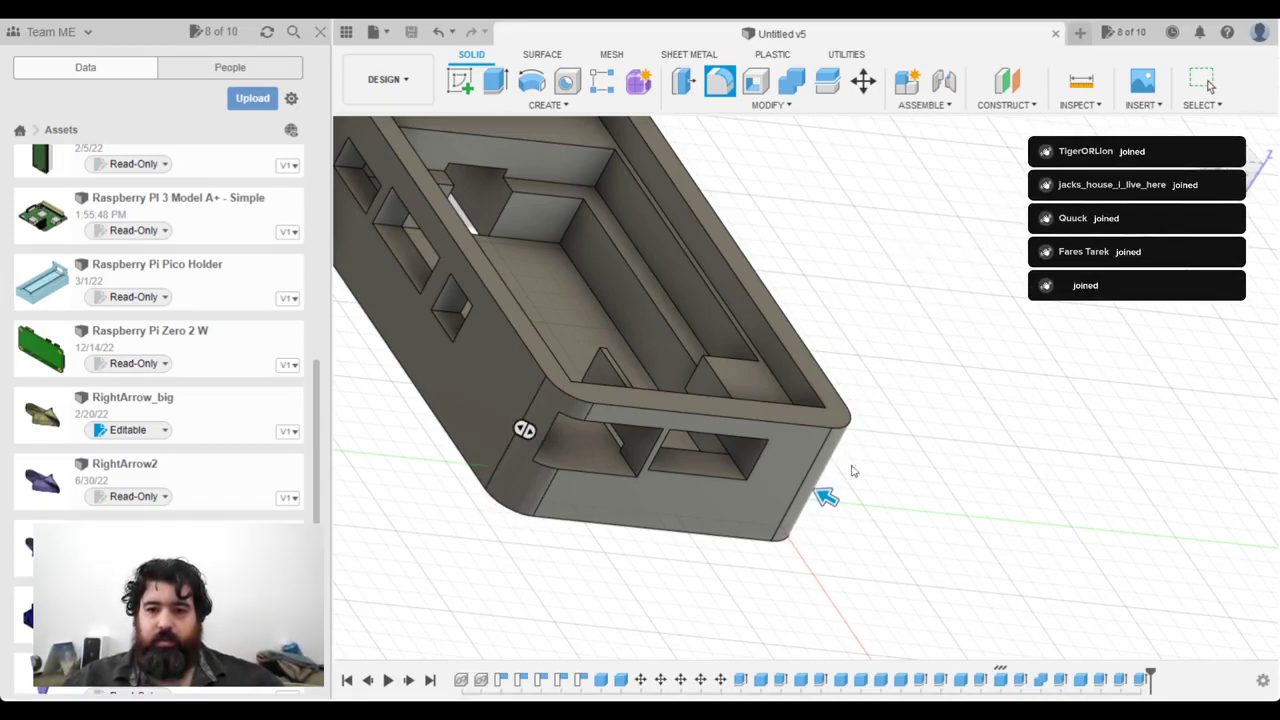
drag(824, 496, 834, 503)
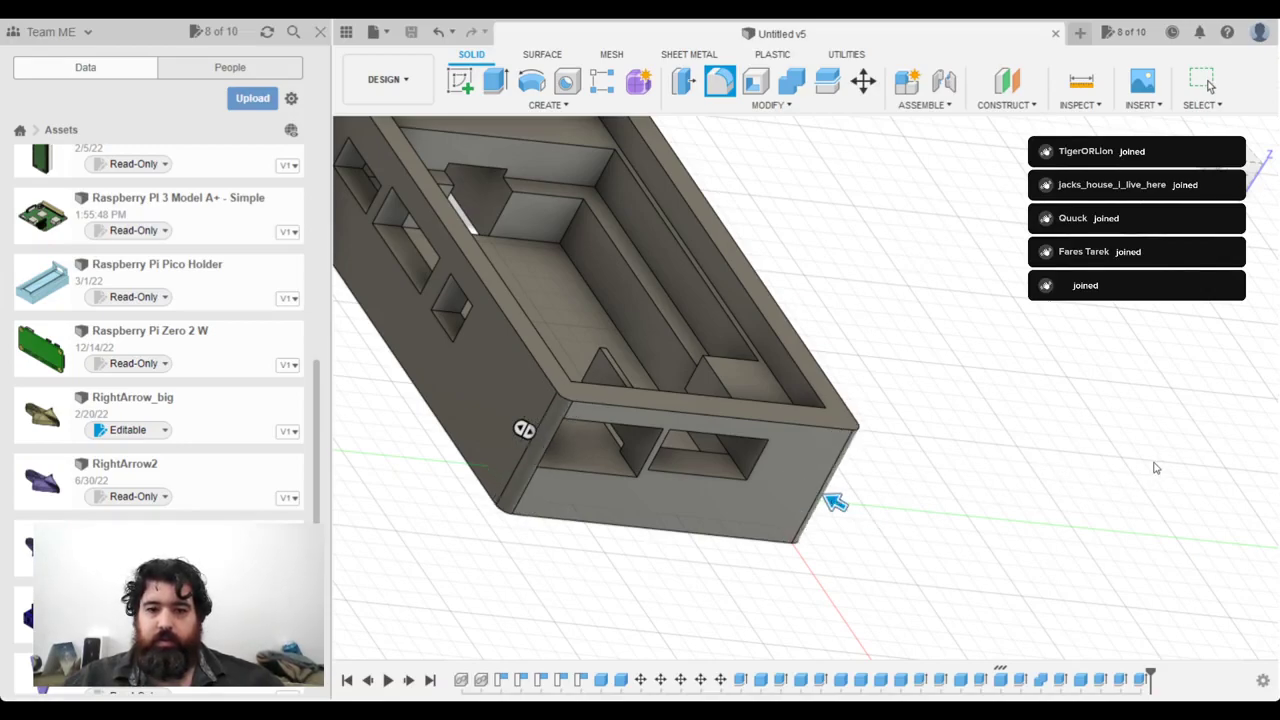
key(Return)
shift+middle_drag(900, 500, 743, 381)
click(732, 160)
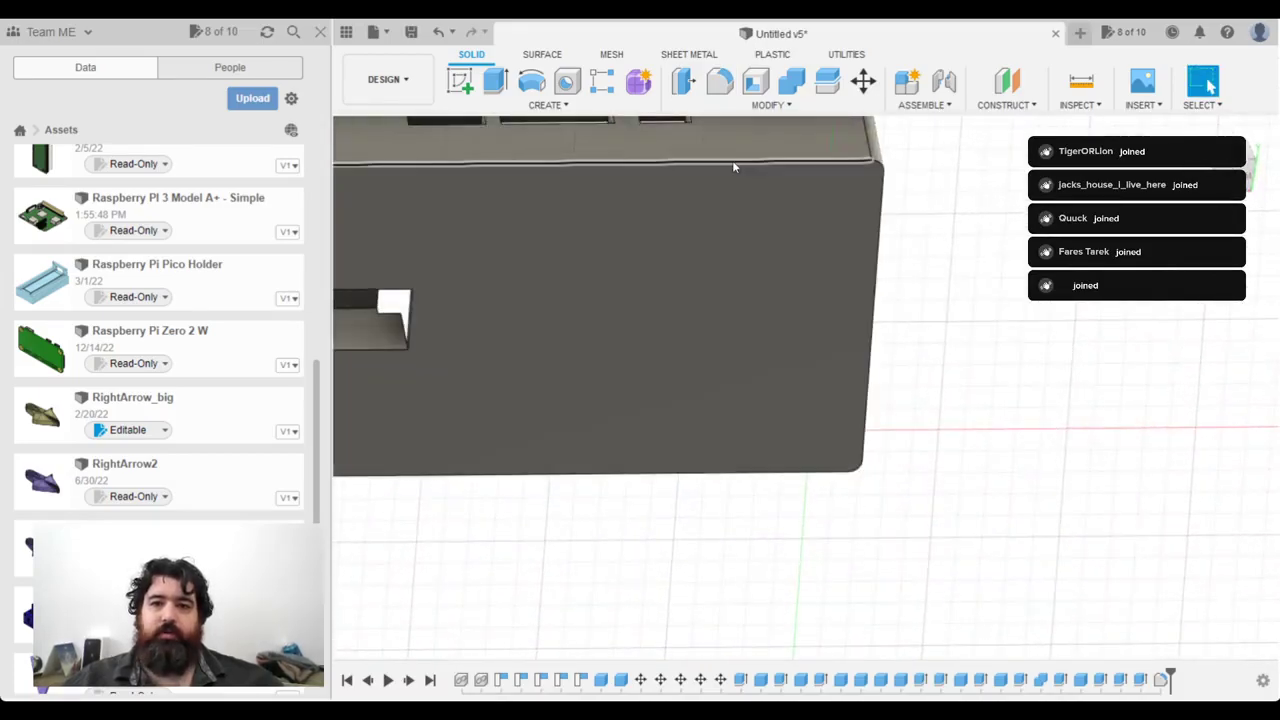
shift+middle_drag(873, 323, 960, 480)
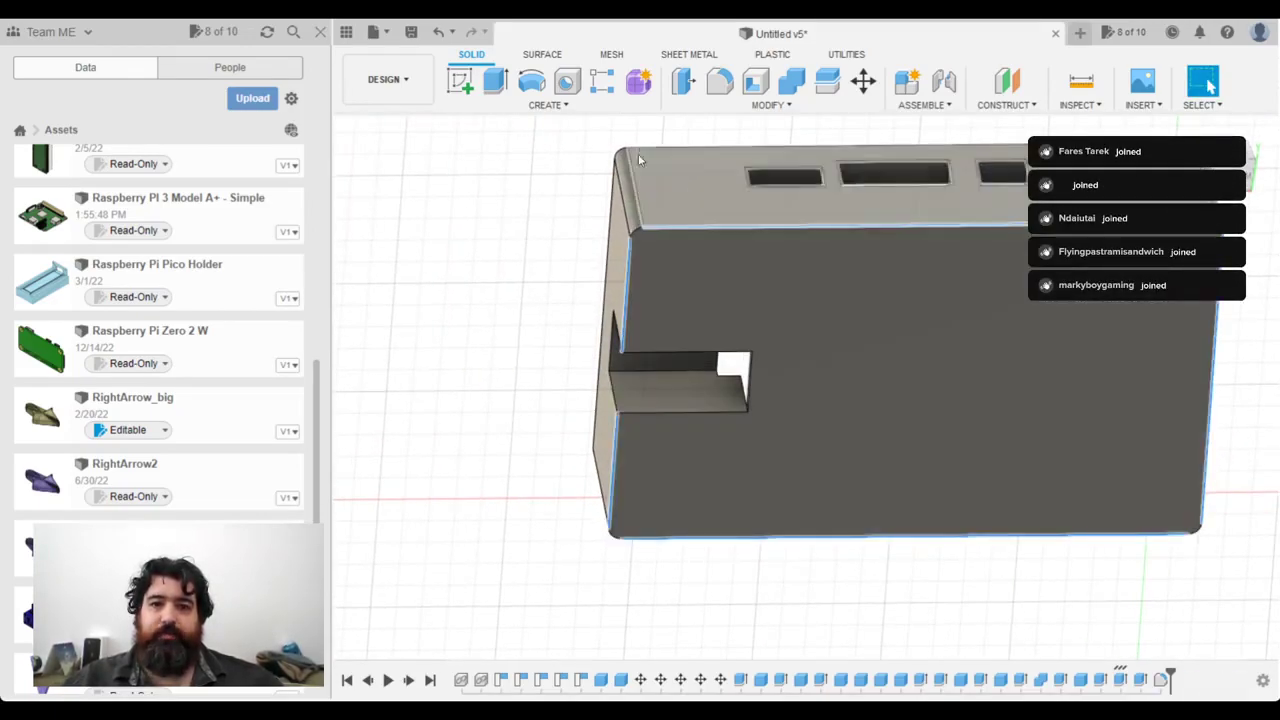
click(720, 86)
click(635, 199)
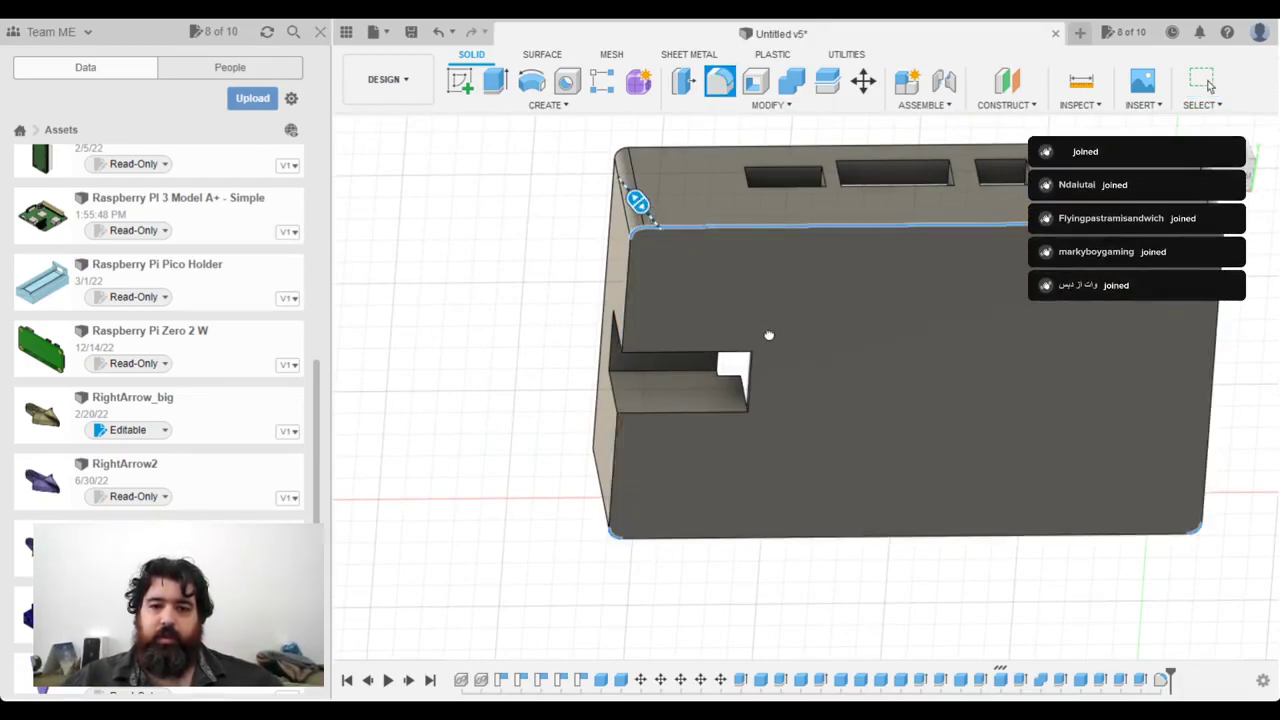
key(Escape)
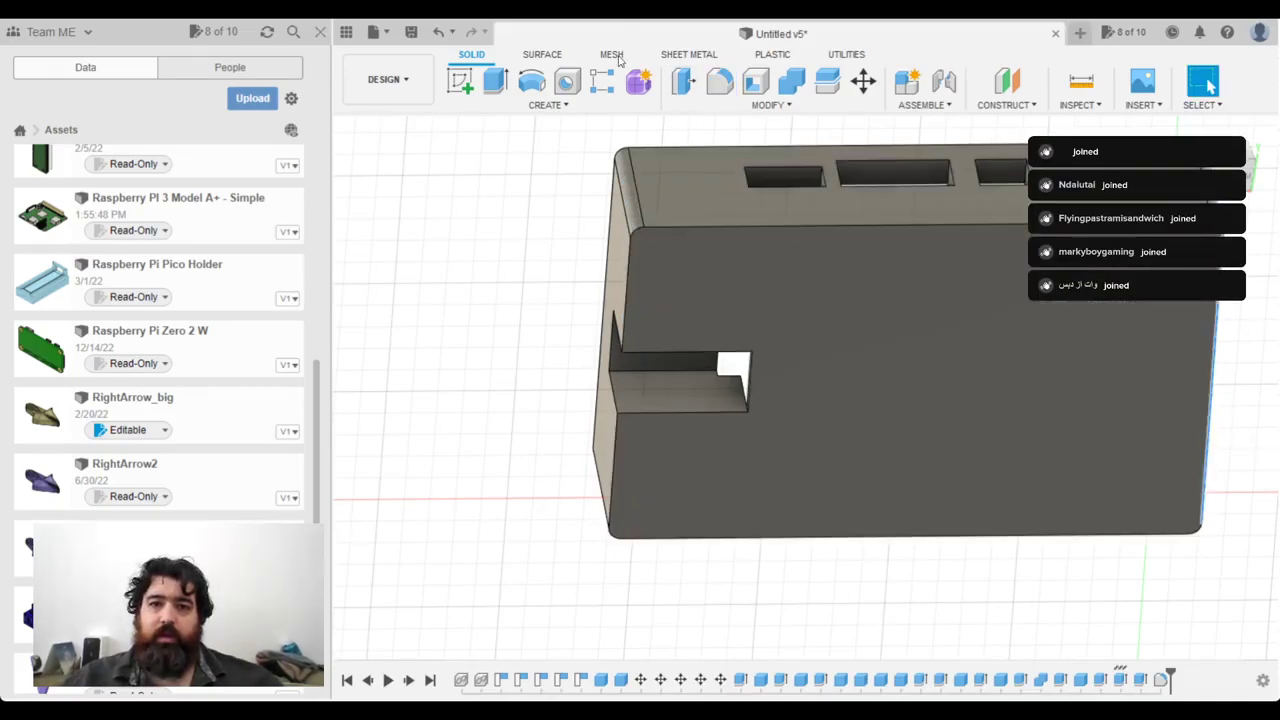
Step: Fillet the perimeter edges of the case's outer back face with a small radius, including the edges beside the end-wall slot
click(720, 84)
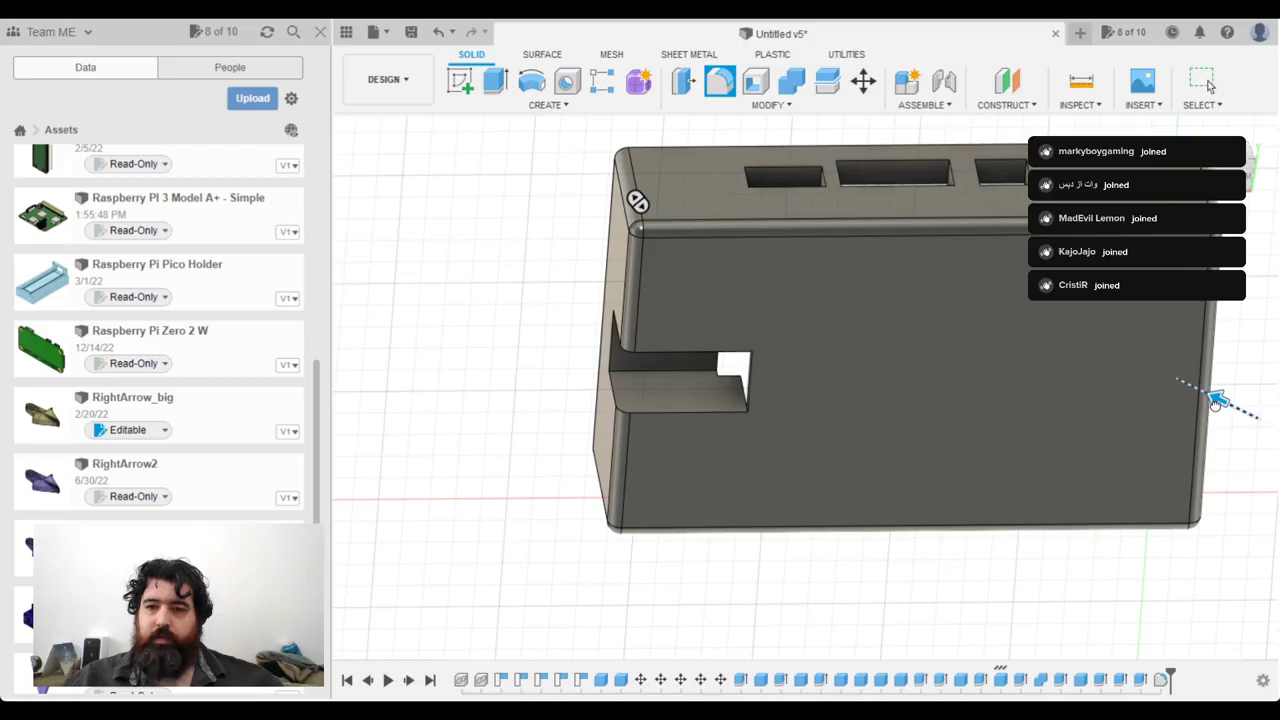
shift+middle_drag(955, 348, 948, 502)
shift+middle_drag(1197, 497, 1220, 295)
key(Return)
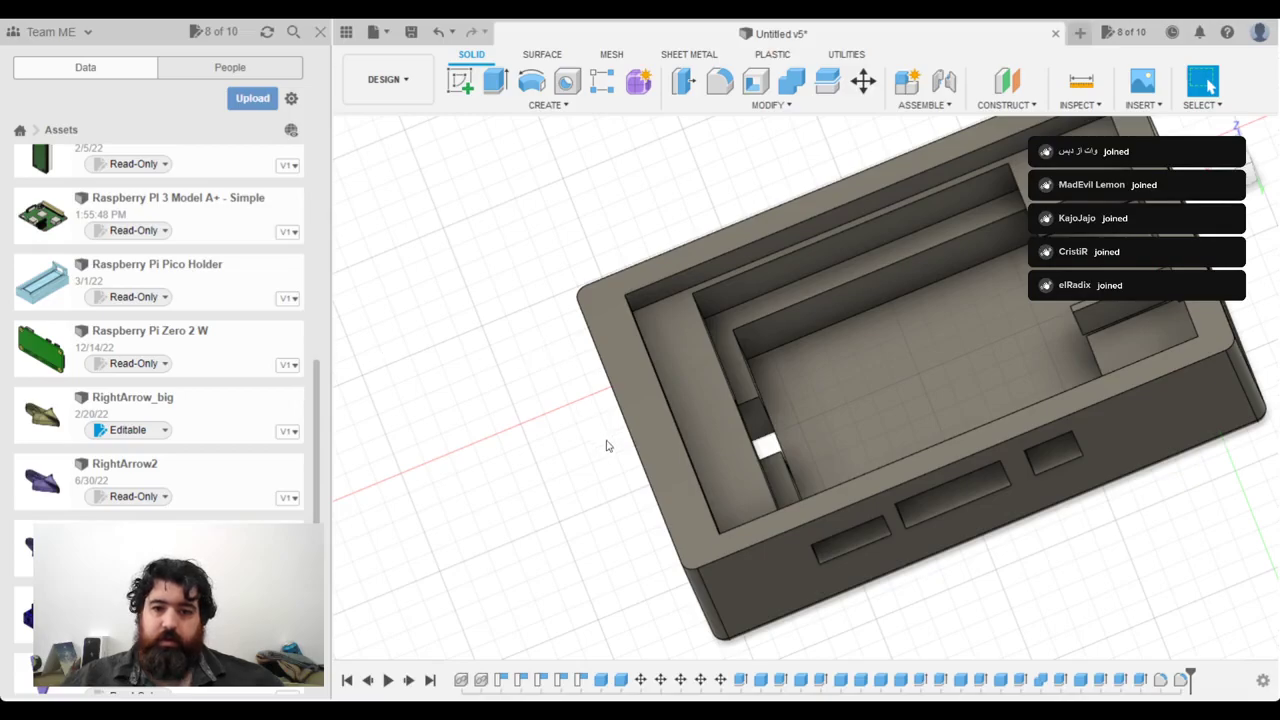
shift+middle_drag(565, 440, 685, 412)
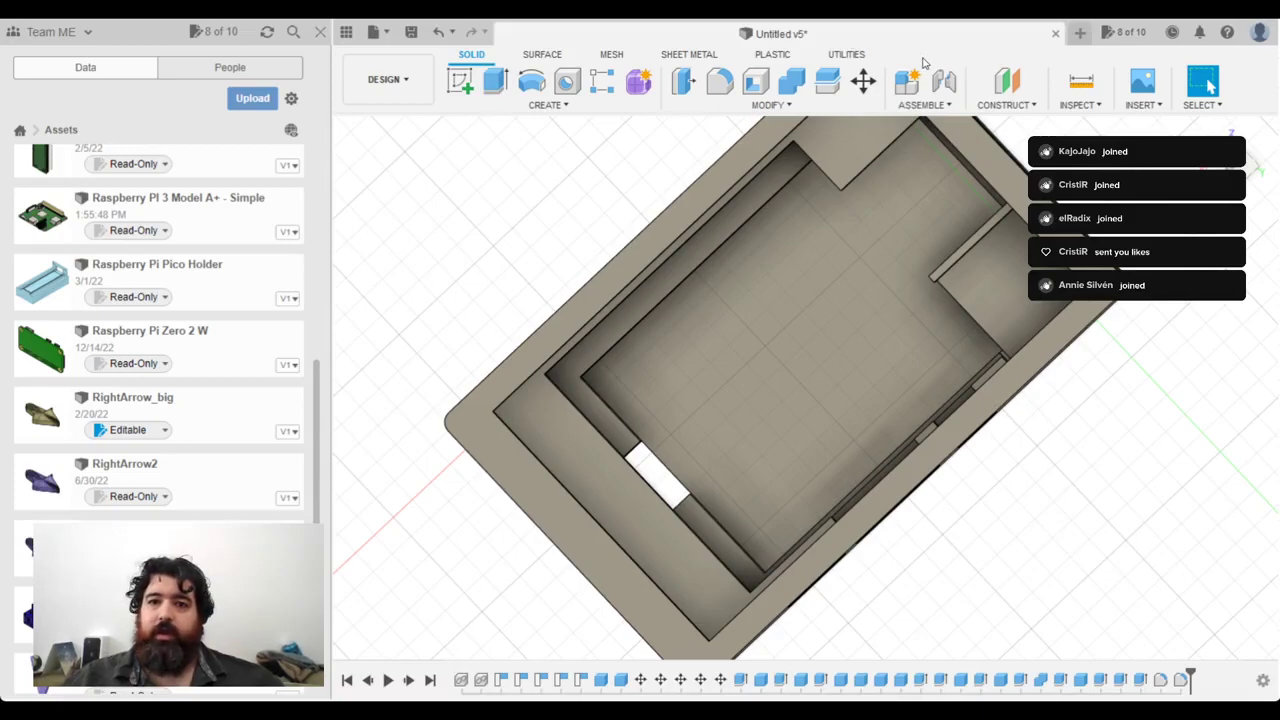
click(567, 85)
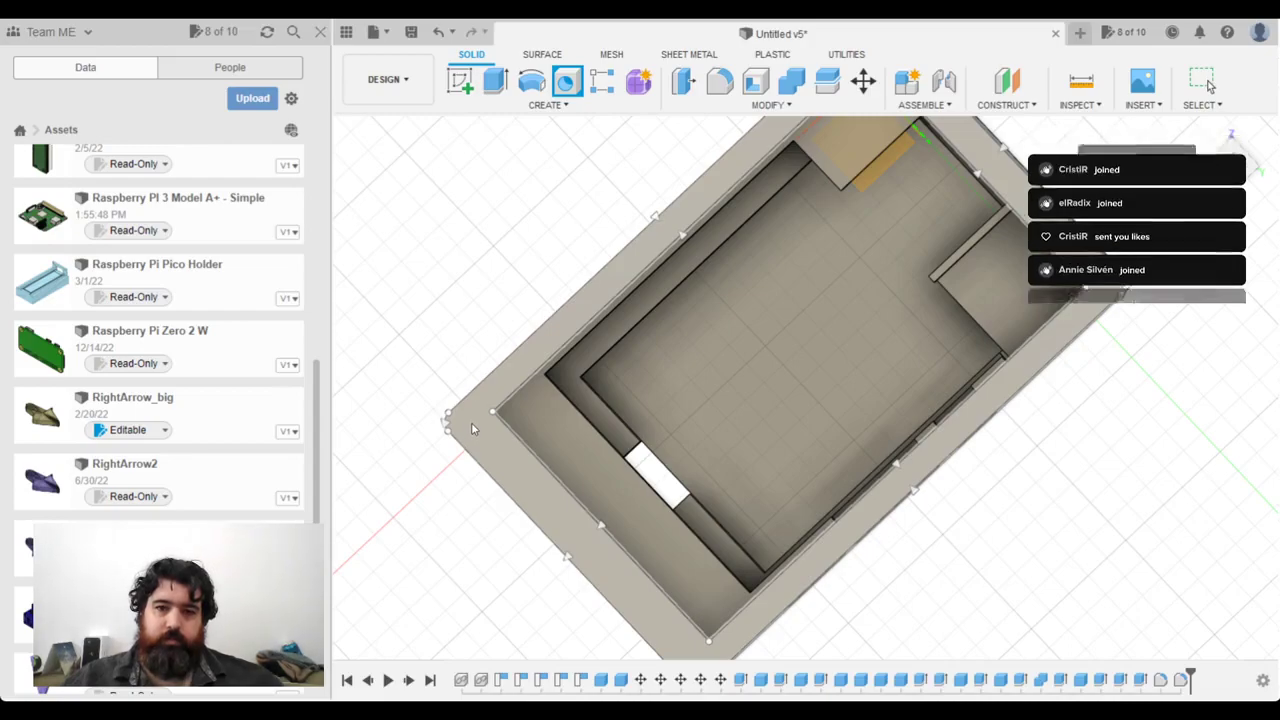
key(Escape)
Step: Extrude the rim face around the case opening slightly upward to make the walls taller
mouse_move(1063, 481)
shift+middle_down()
mouse_move(1066, 429)
mouse_move(1034, 414)
mouse_move(1070, 475)
shift+middle_up()
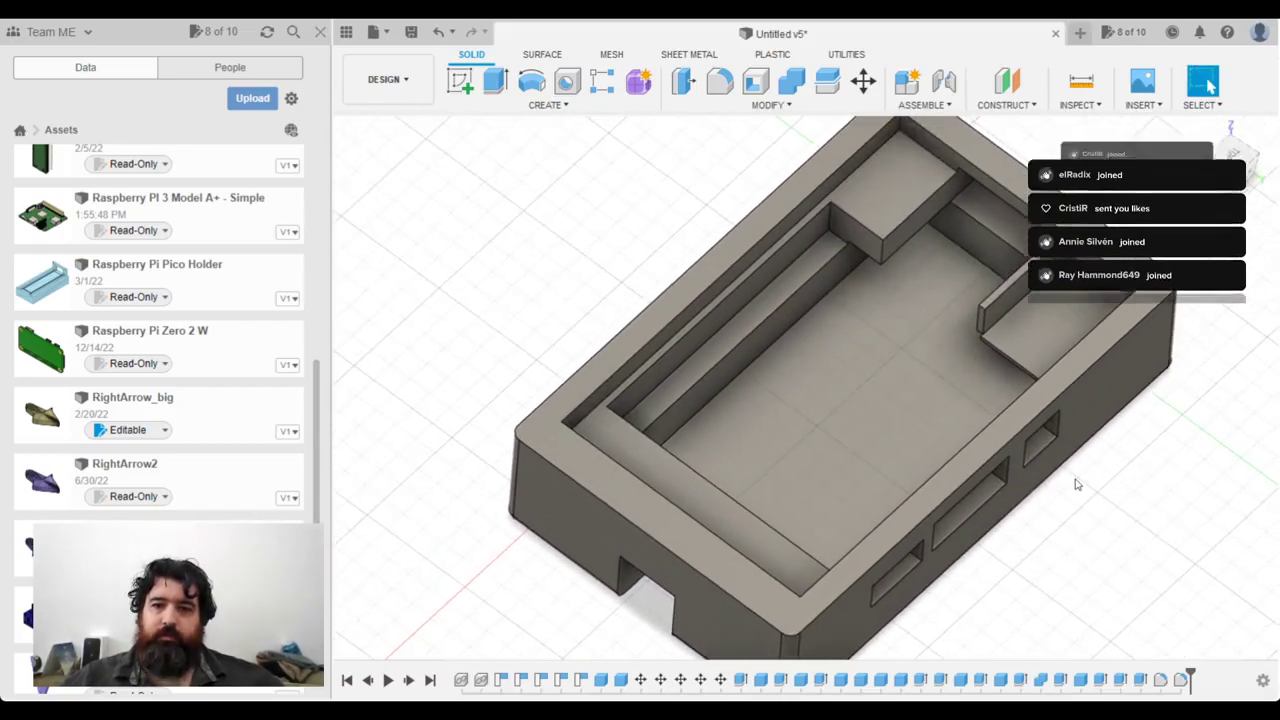
click(972, 454)
mouse_move(972, 454)
shift+middle_down()
mouse_move(1031, 497)
mouse_move(1000, 483)
mouse_move(993, 443)
shift+middle_up()
scroll(988, 430, up, 6)
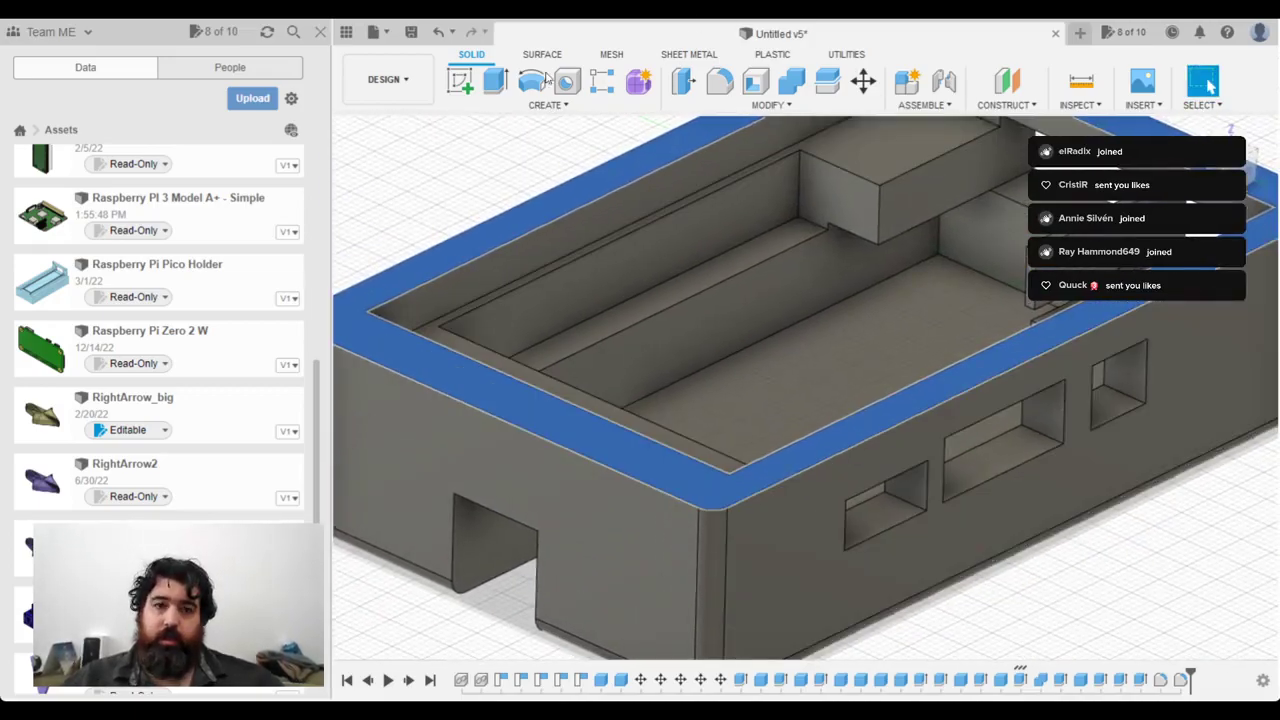
click(497, 83)
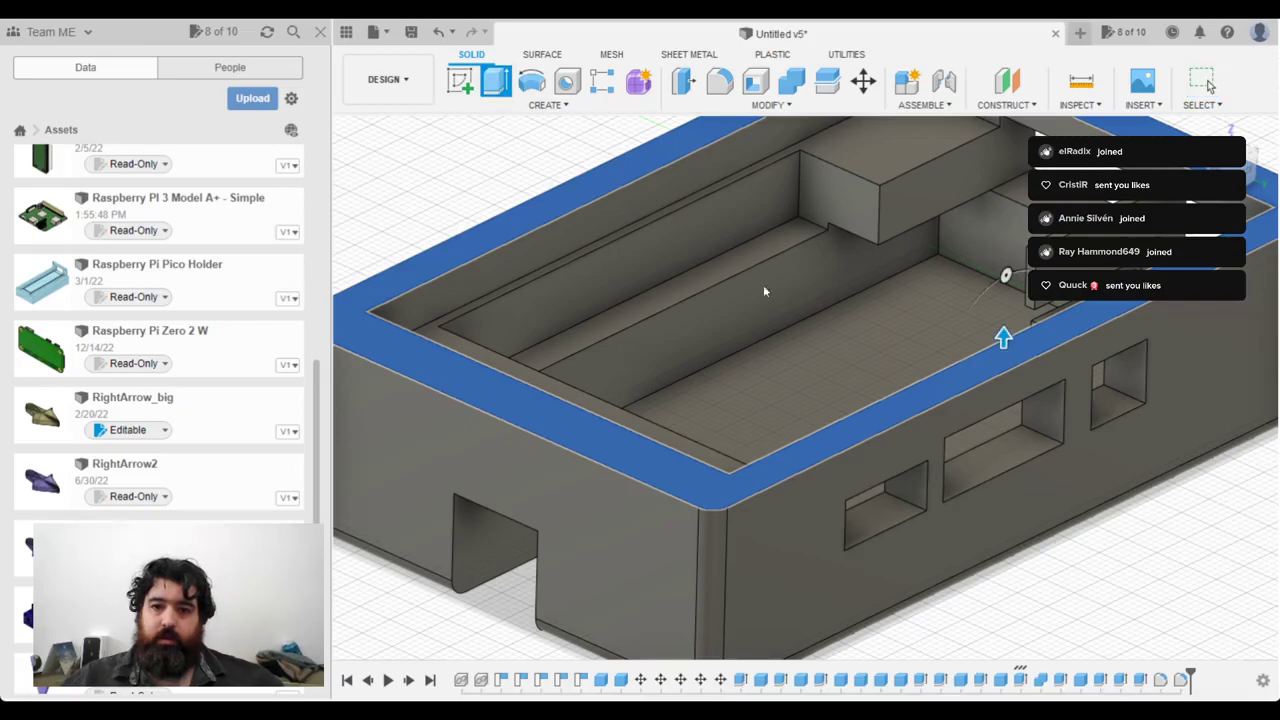
drag(1004, 333, 1004, 323)
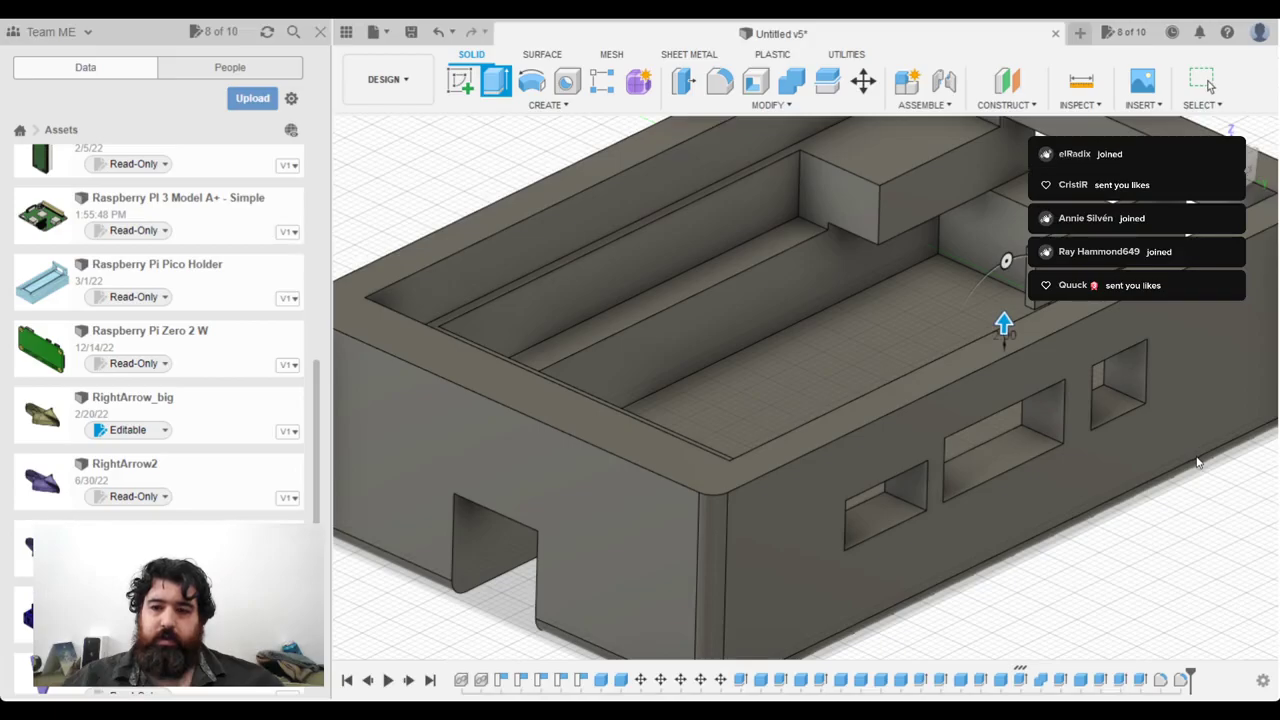
click(866, 328)
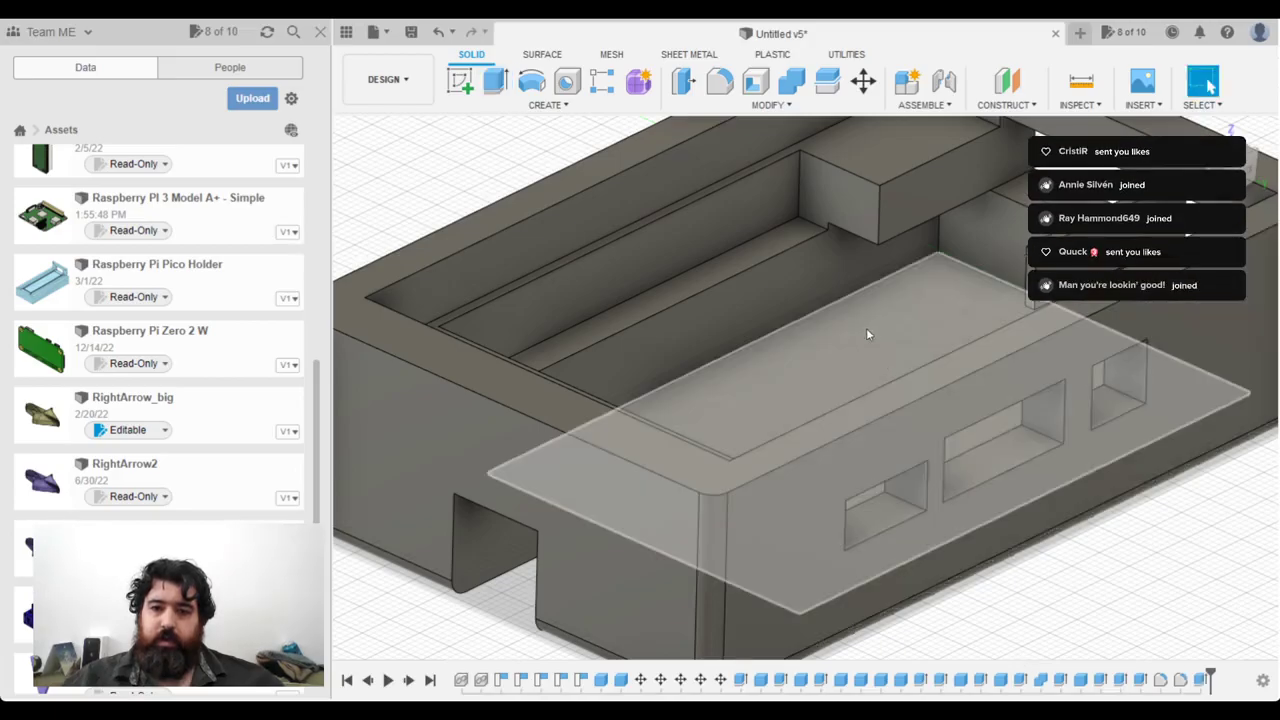
scroll(900, 330, up, 5)
scroll(900, 330, down, 3)
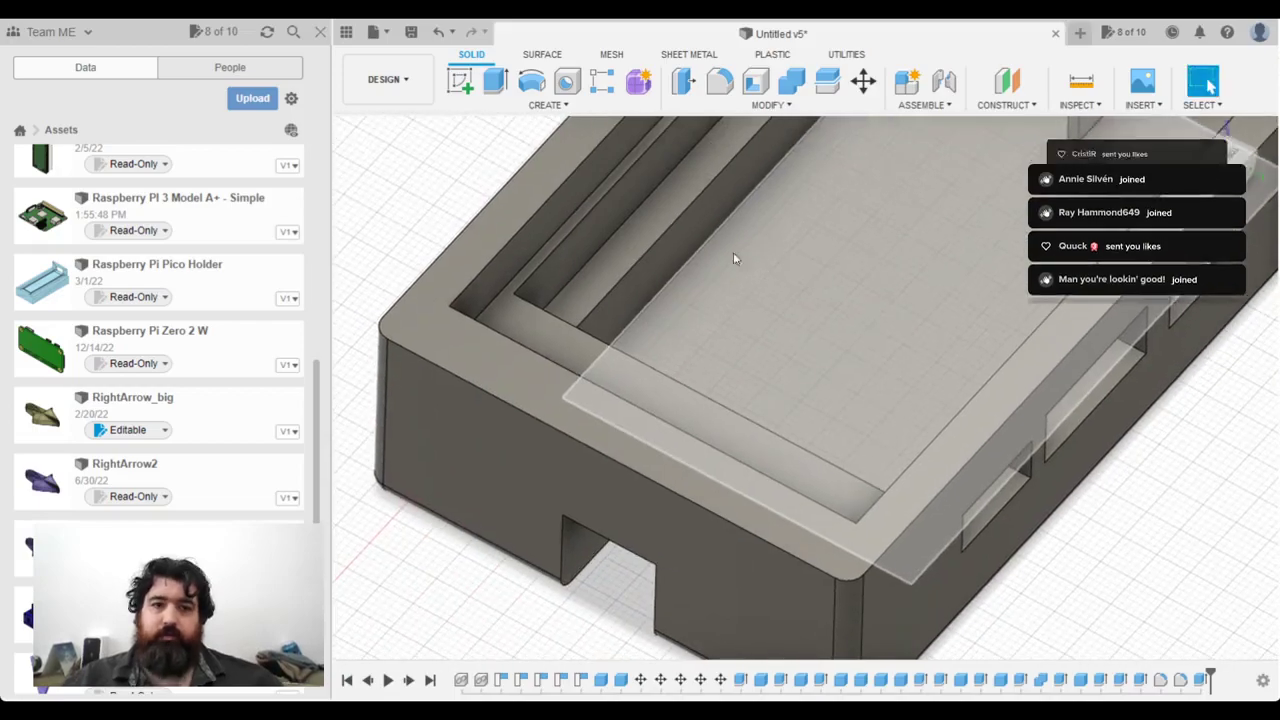
key(Escape)
Step: Add a narrow hole to the rim, centred in the corner between the notched end wall and the port side
scroll(757, 269, up, 4)
click(567, 86)
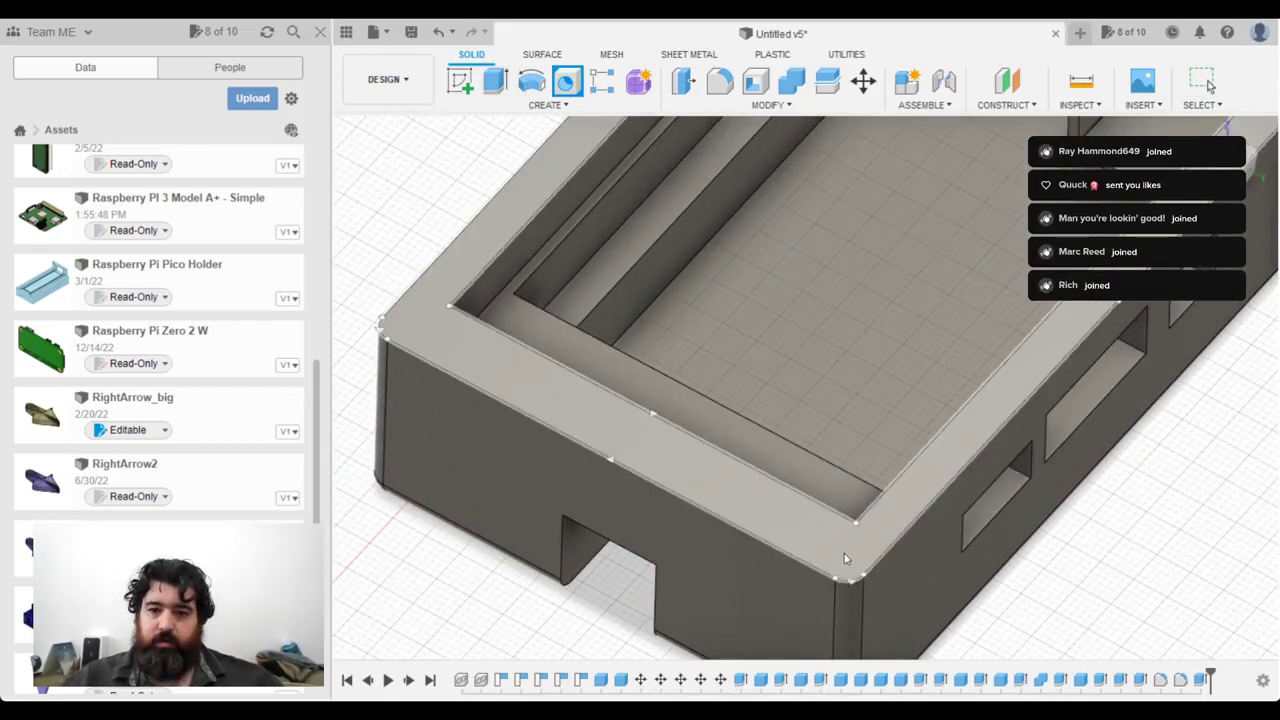
click(840, 549)
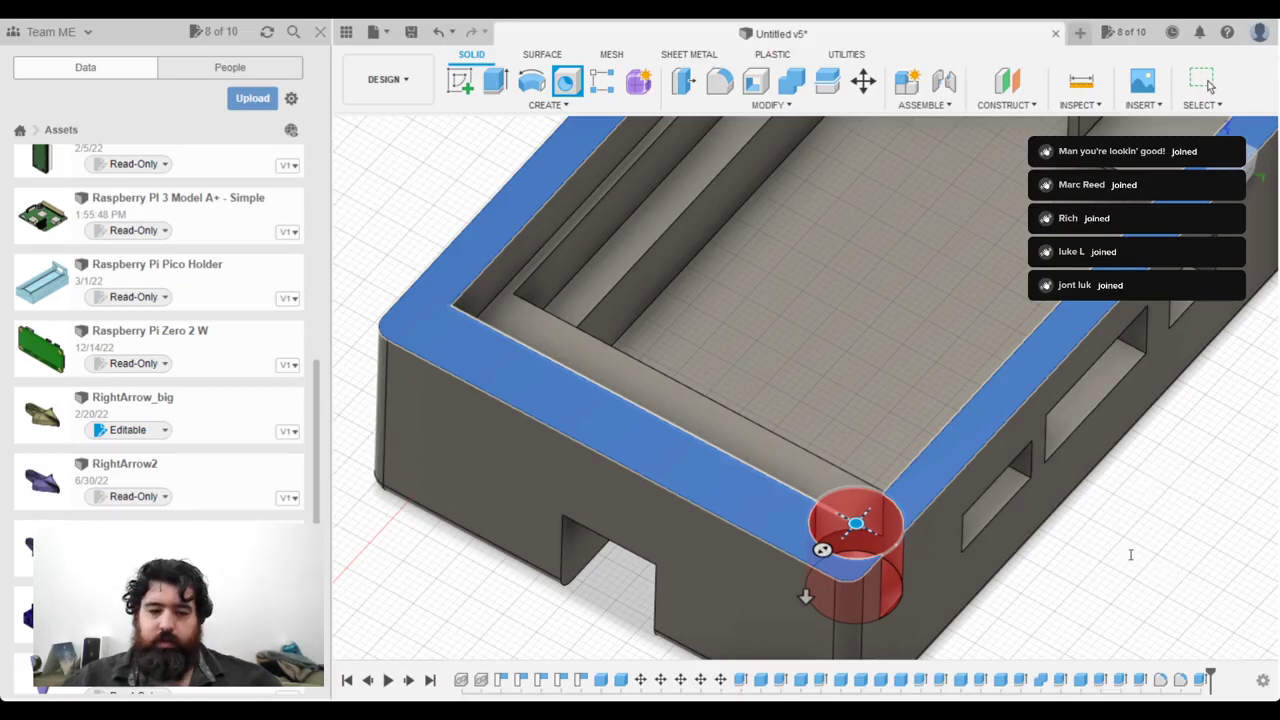
drag(822, 549, 851, 527)
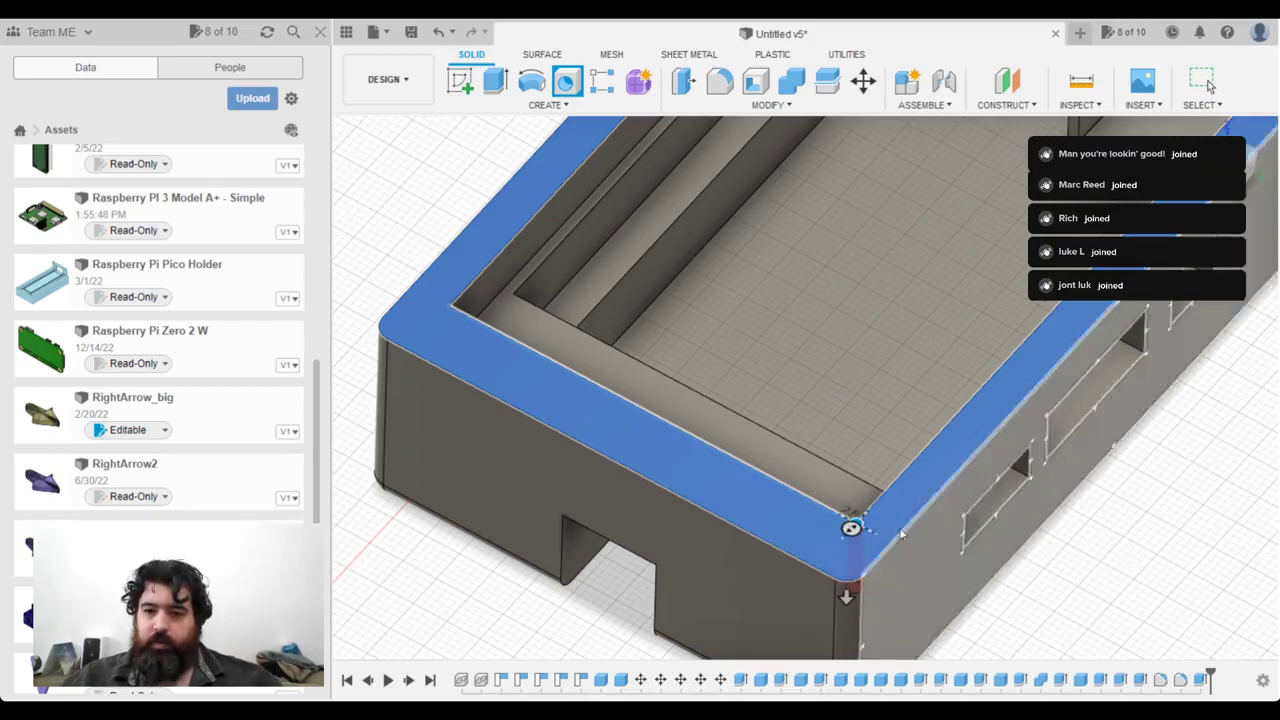
click(851, 527)
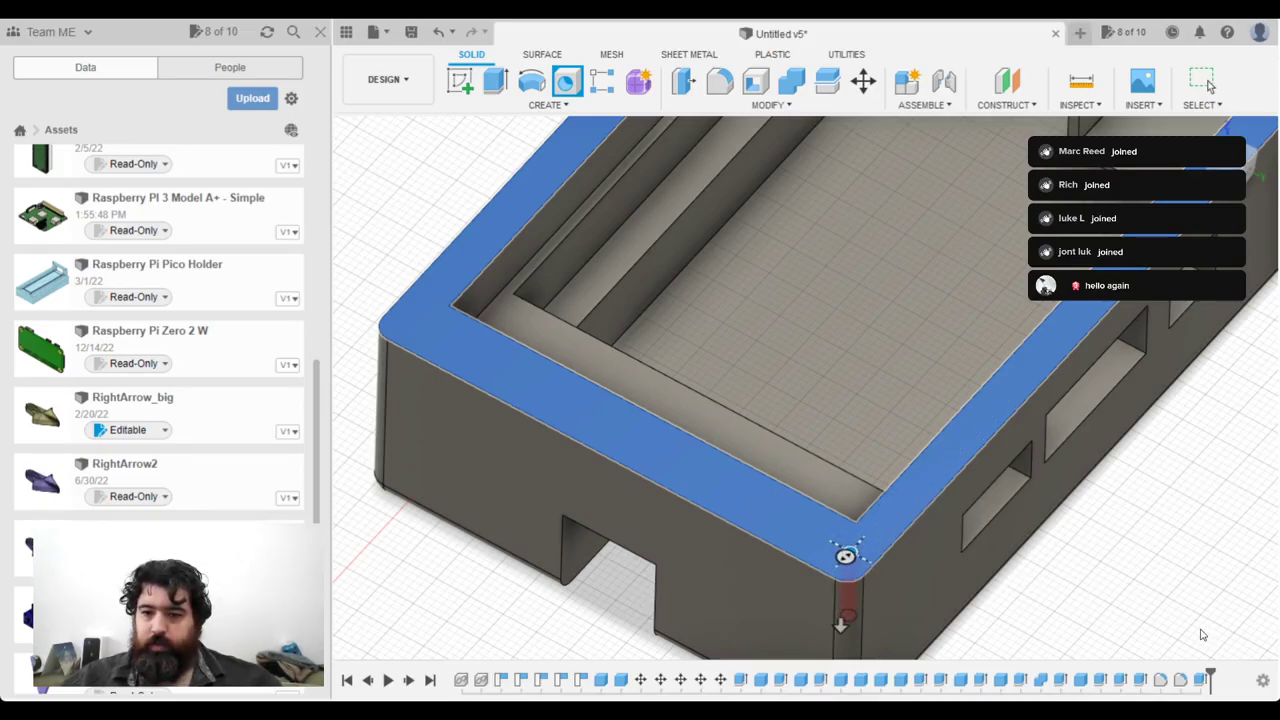
key(Escape)
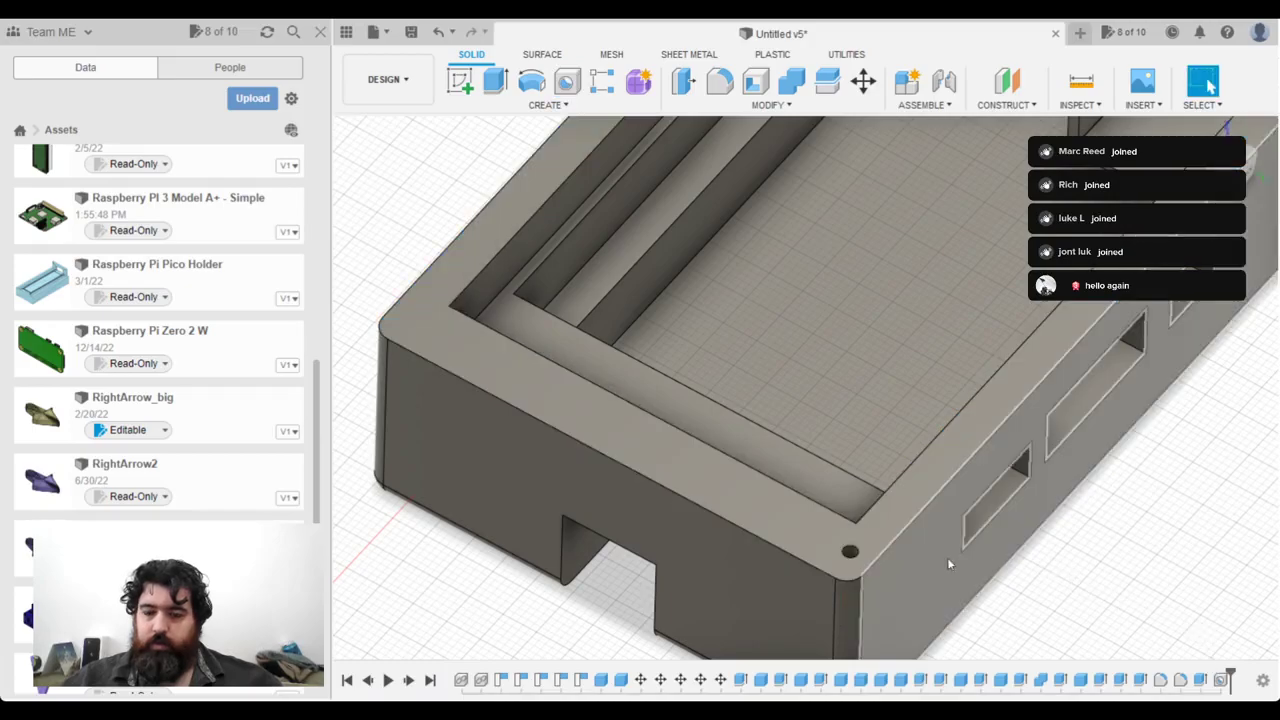
Step: Add a narrow hole to the rim, centred in the corner between the notched end wall and the side opposite the ports
scroll(950, 533, down, 2)
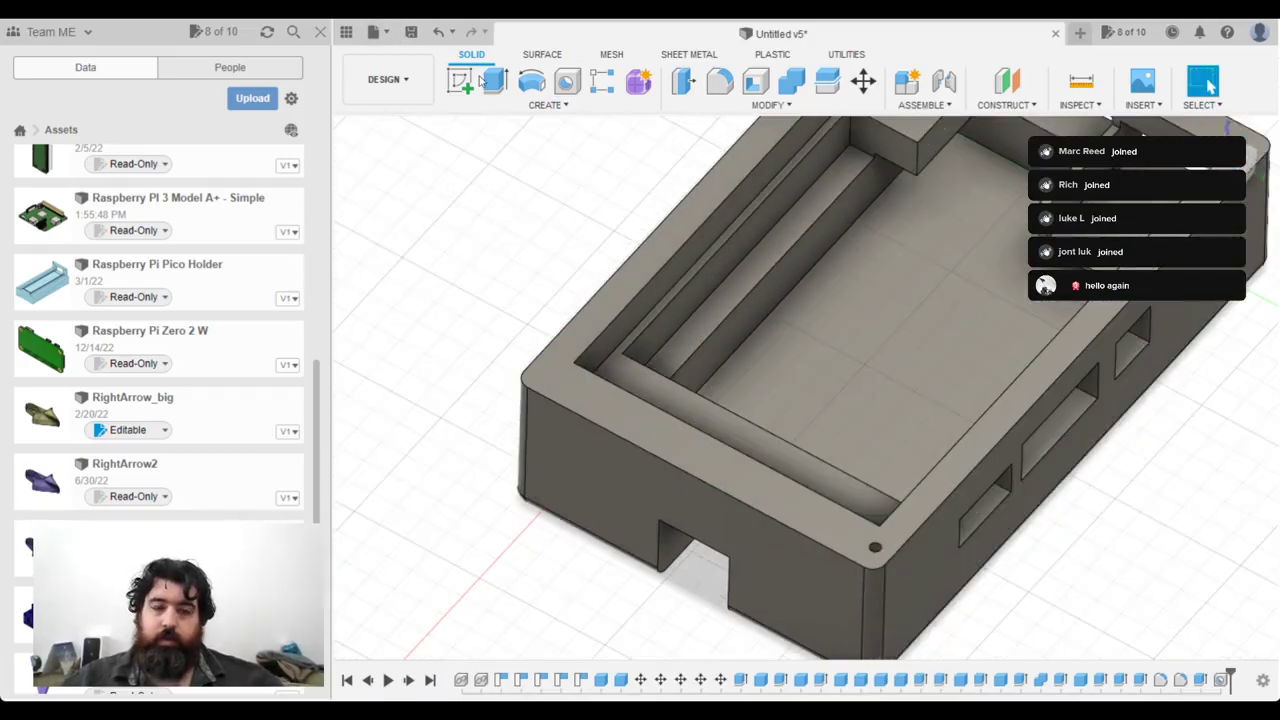
click(566, 81)
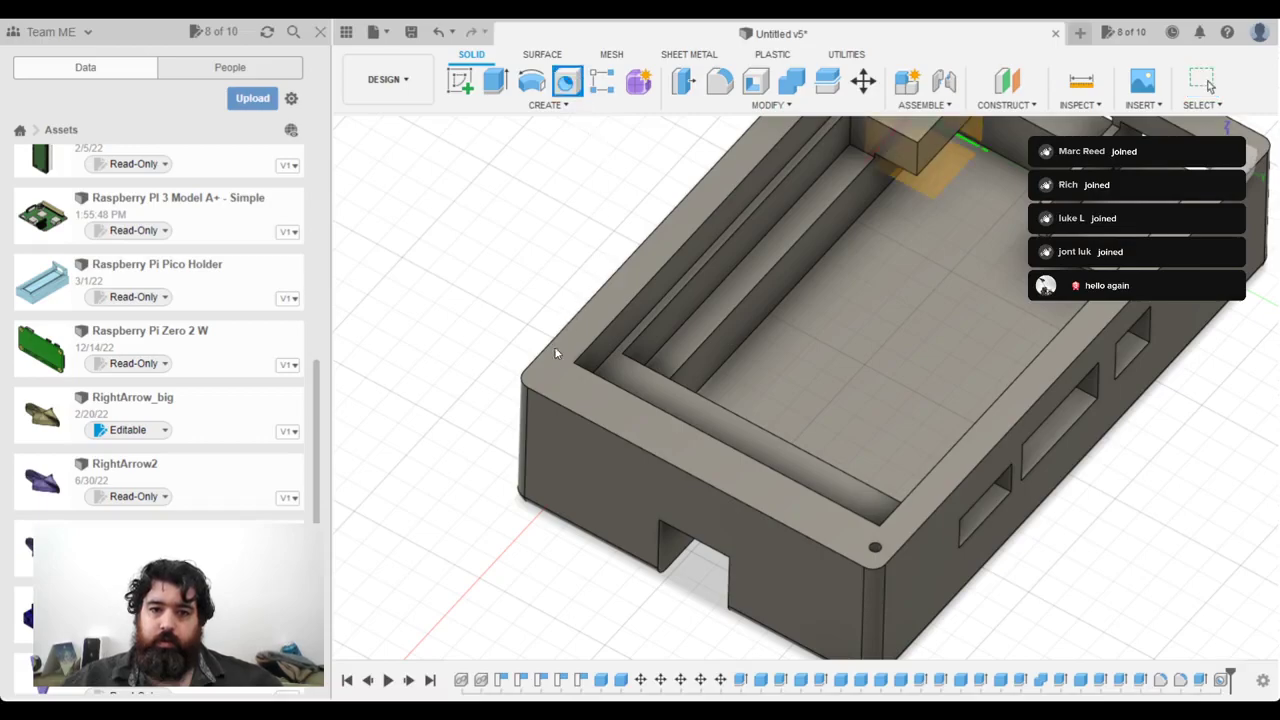
click(547, 380)
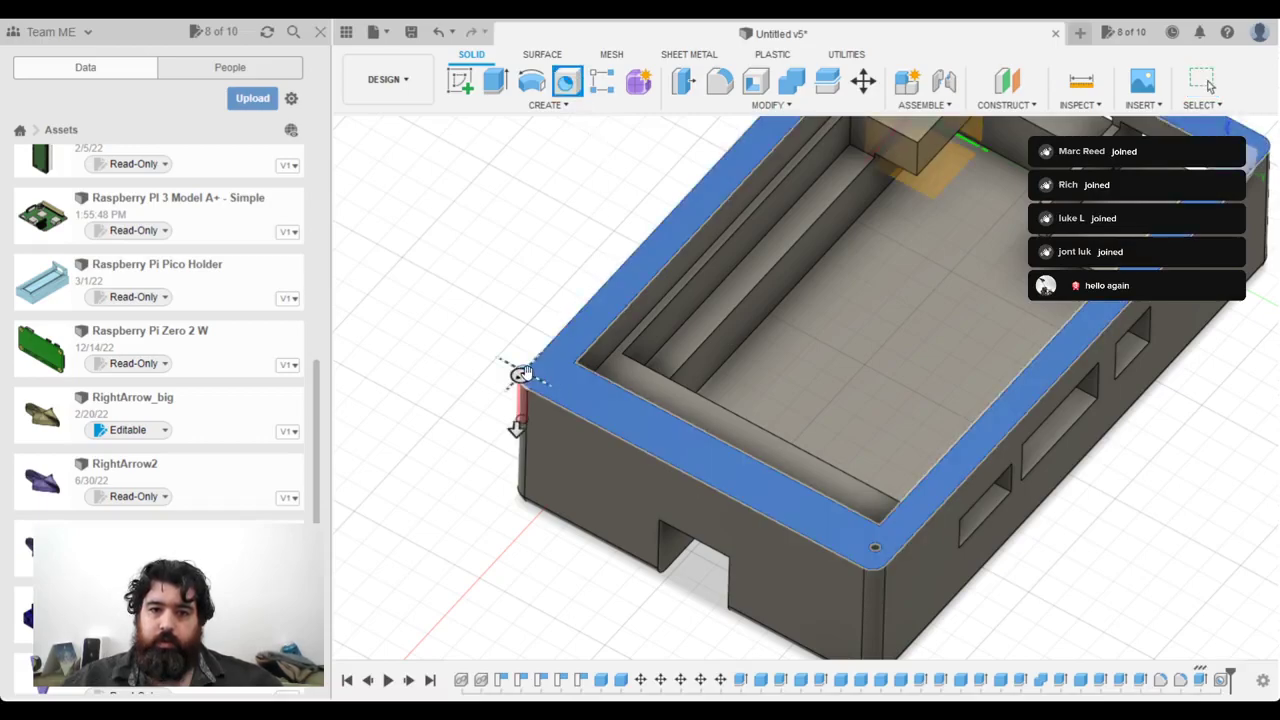
scroll(537, 362, up, 5)
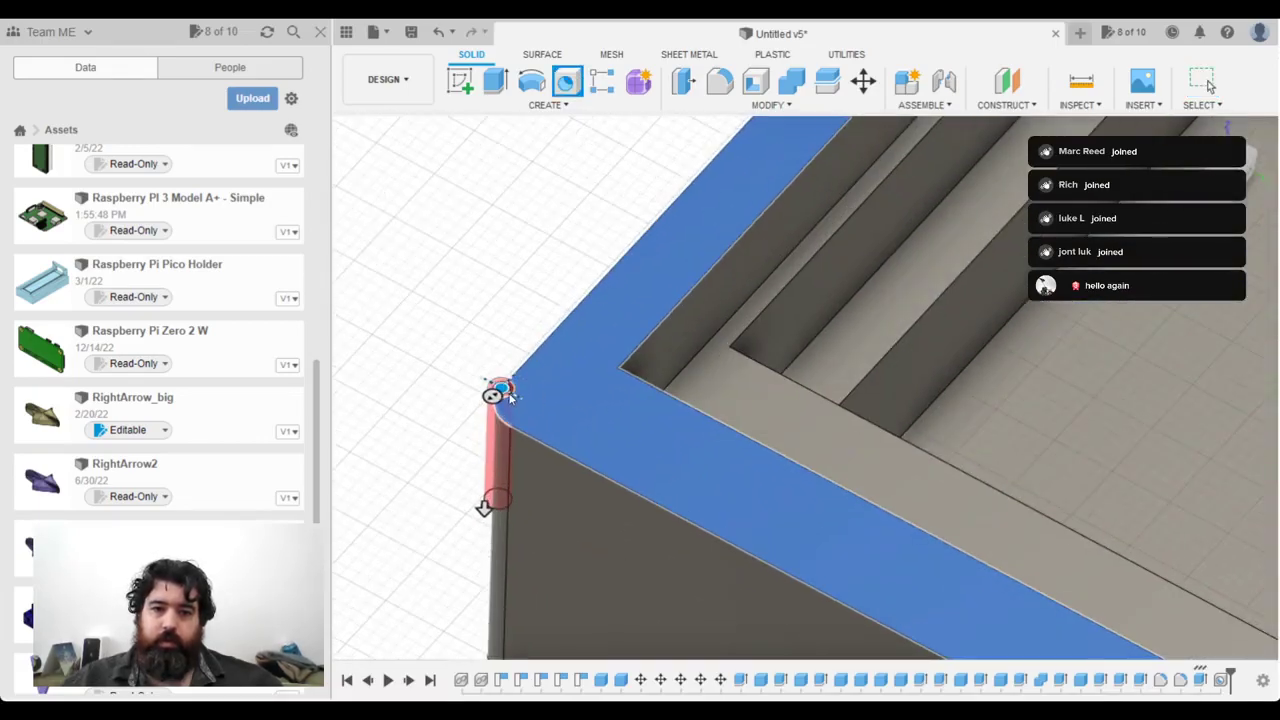
drag(507, 388, 556, 397)
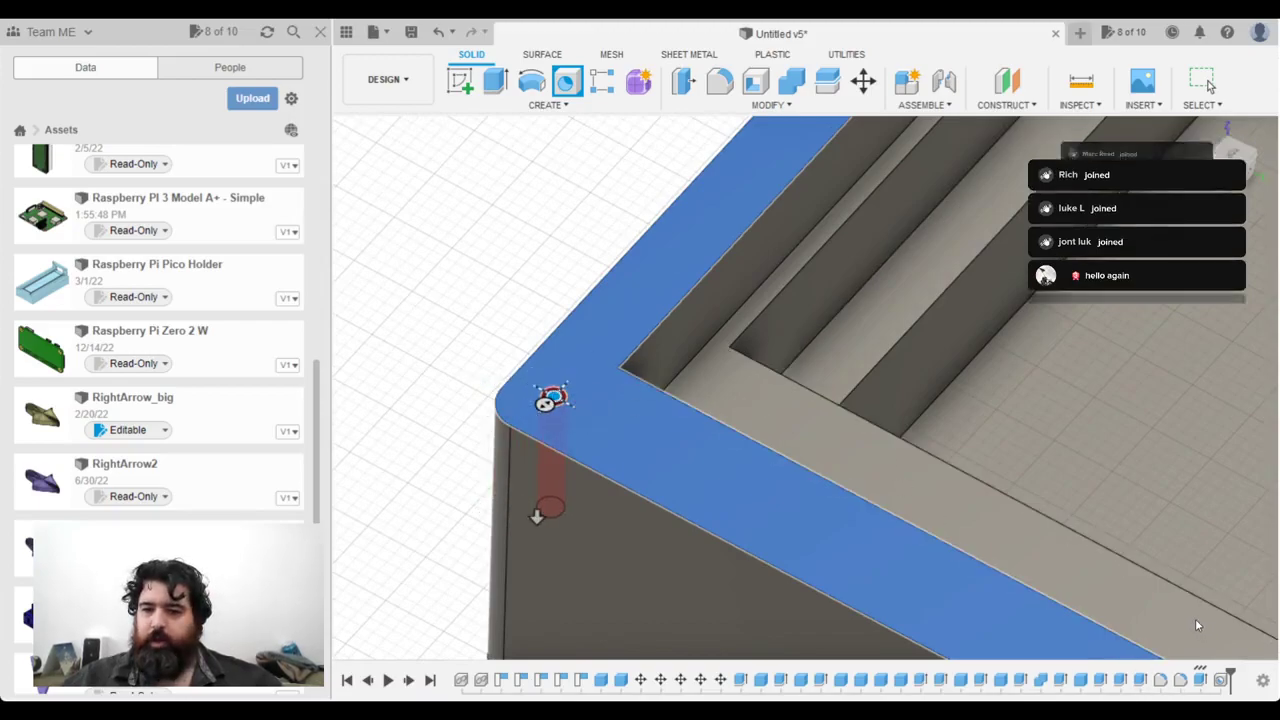
key(Return)
Step: Add a matching hole to the rim in the corner between the port side and the end wall opposite the notch
scroll(1000, 394, down, 8)
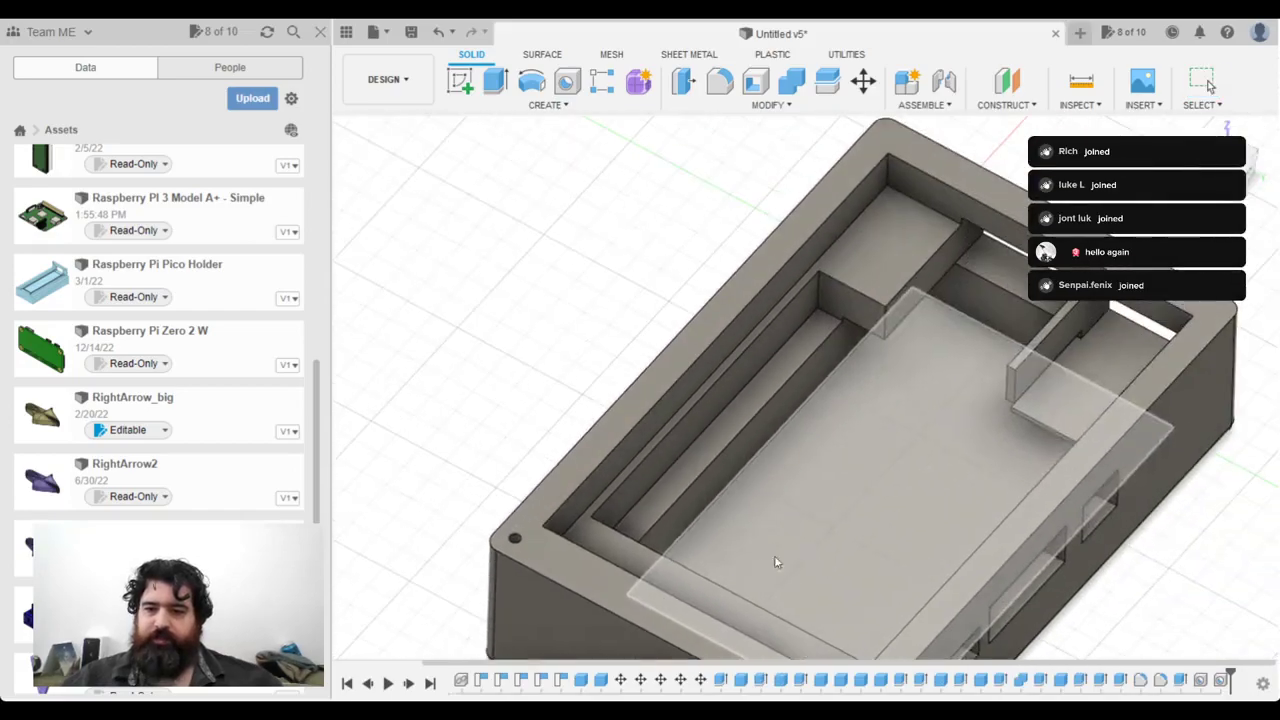
scroll(923, 369, up, 8)
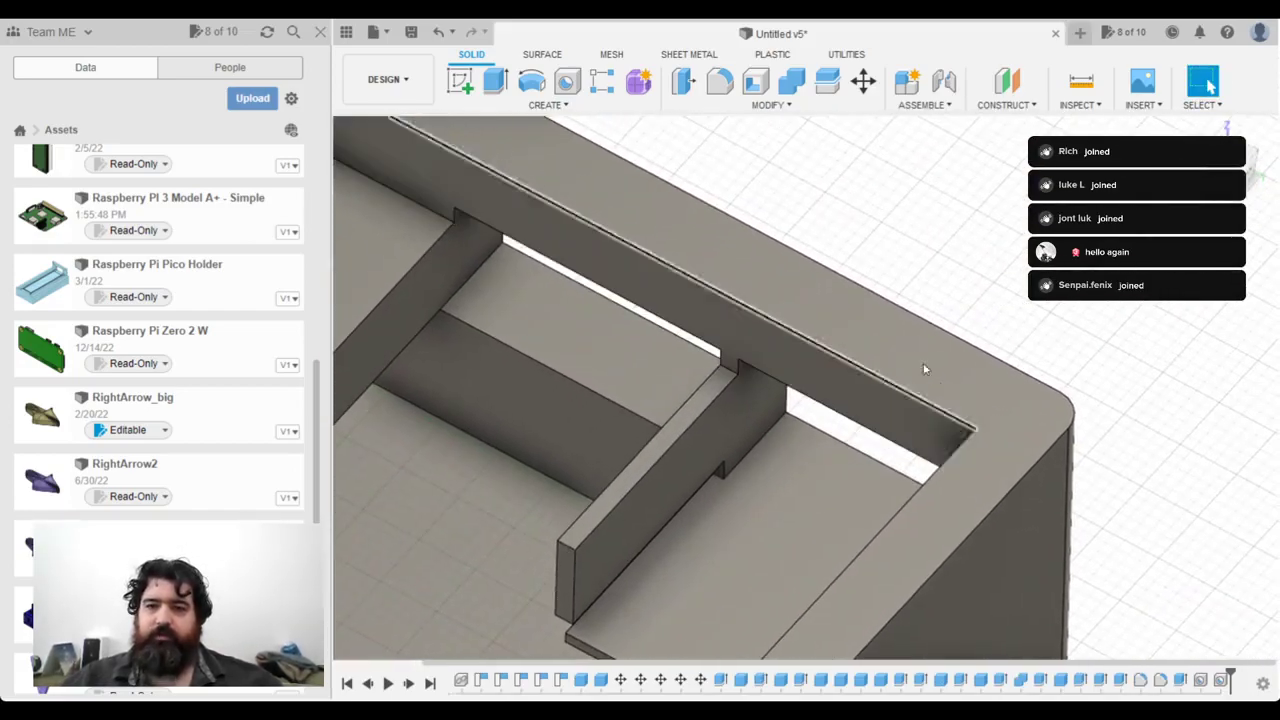
click(567, 85)
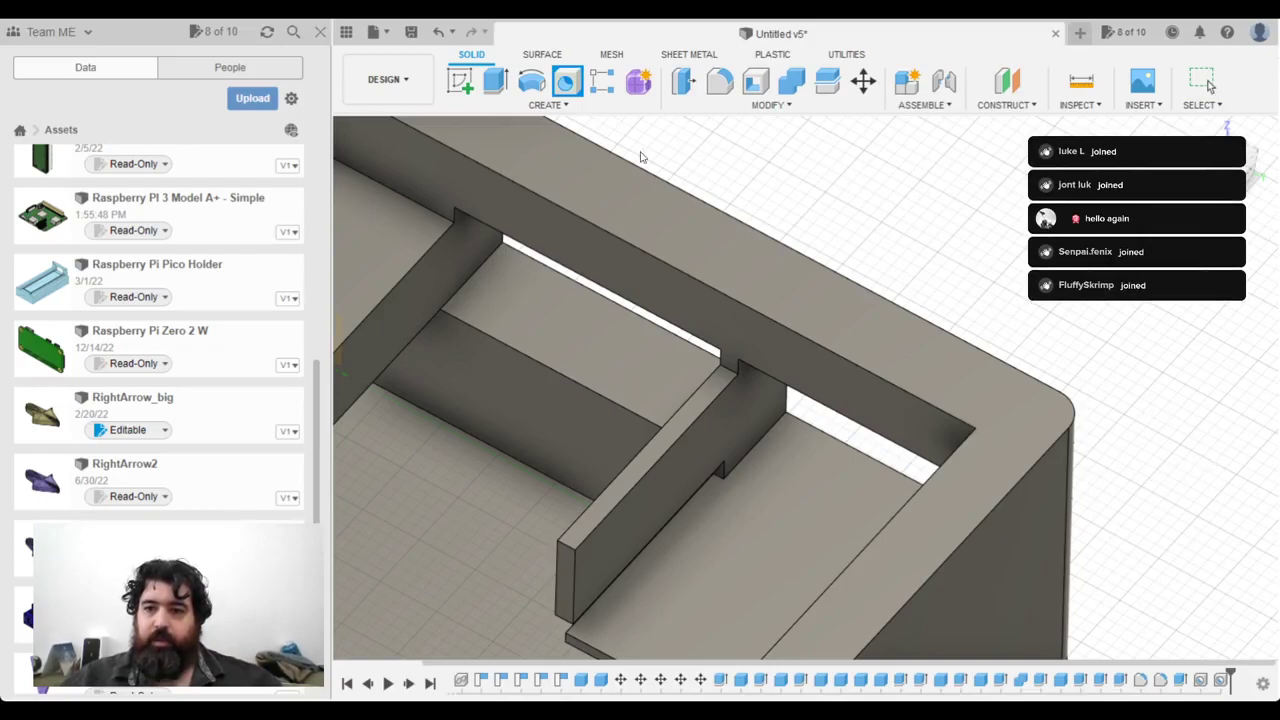
click(1024, 418)
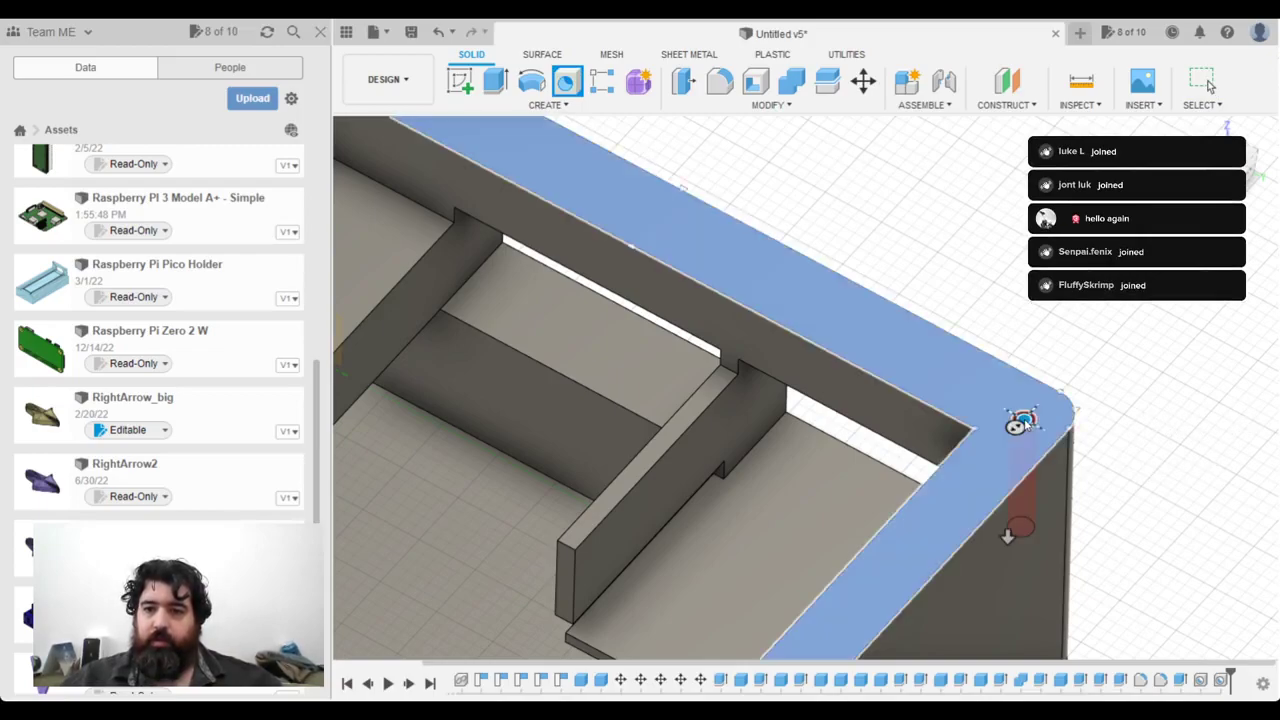
key(Return)
shift+middle_drag(725, 600, 839, 334)
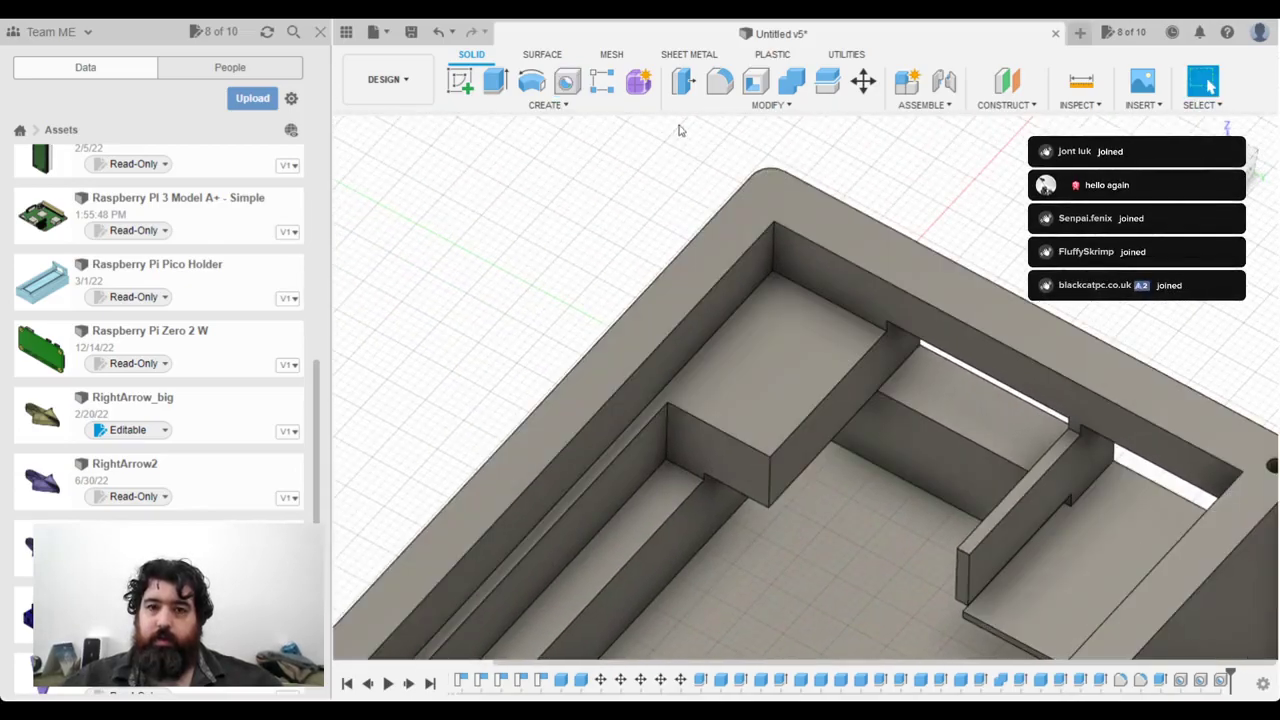
click(577, 88)
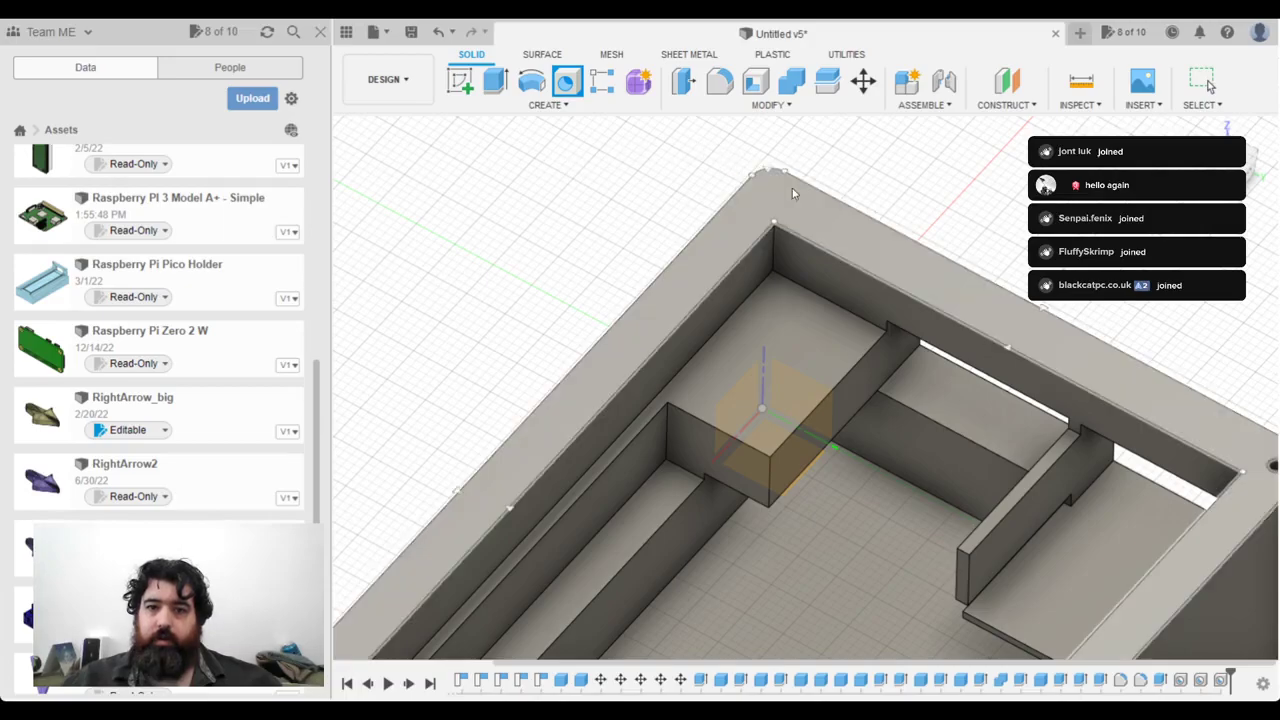
click(750, 177)
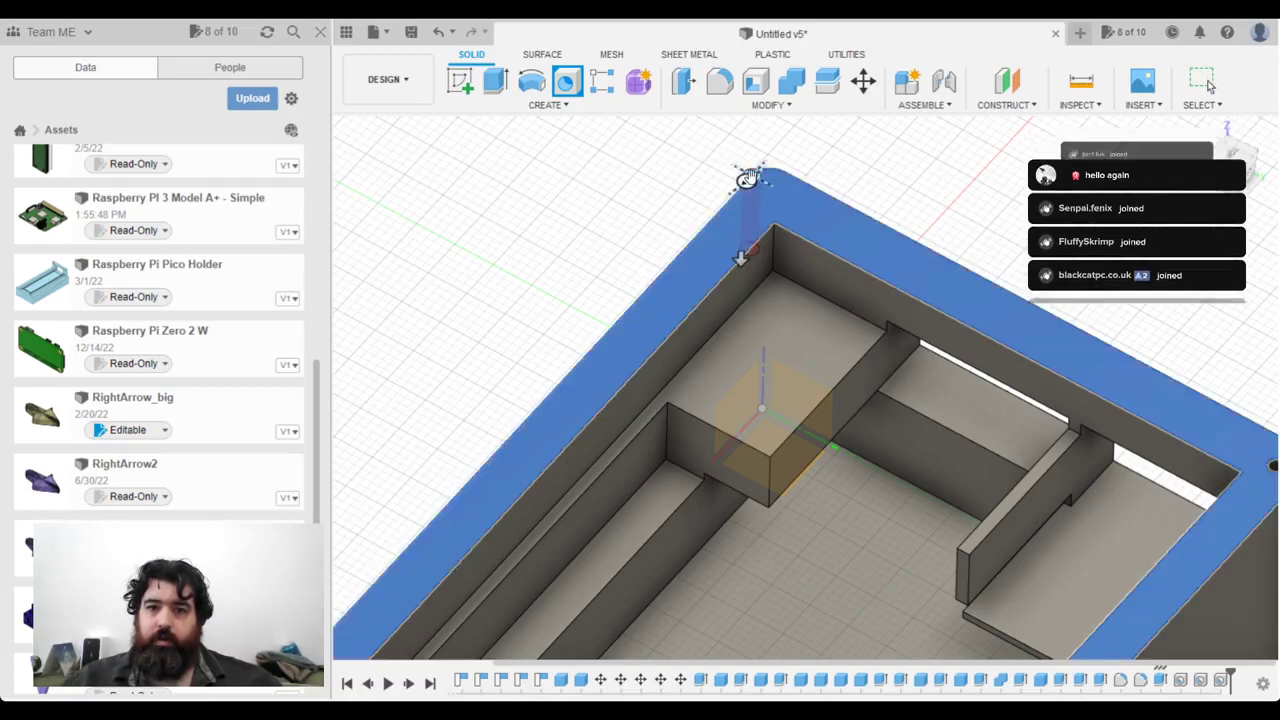
key(Escape)
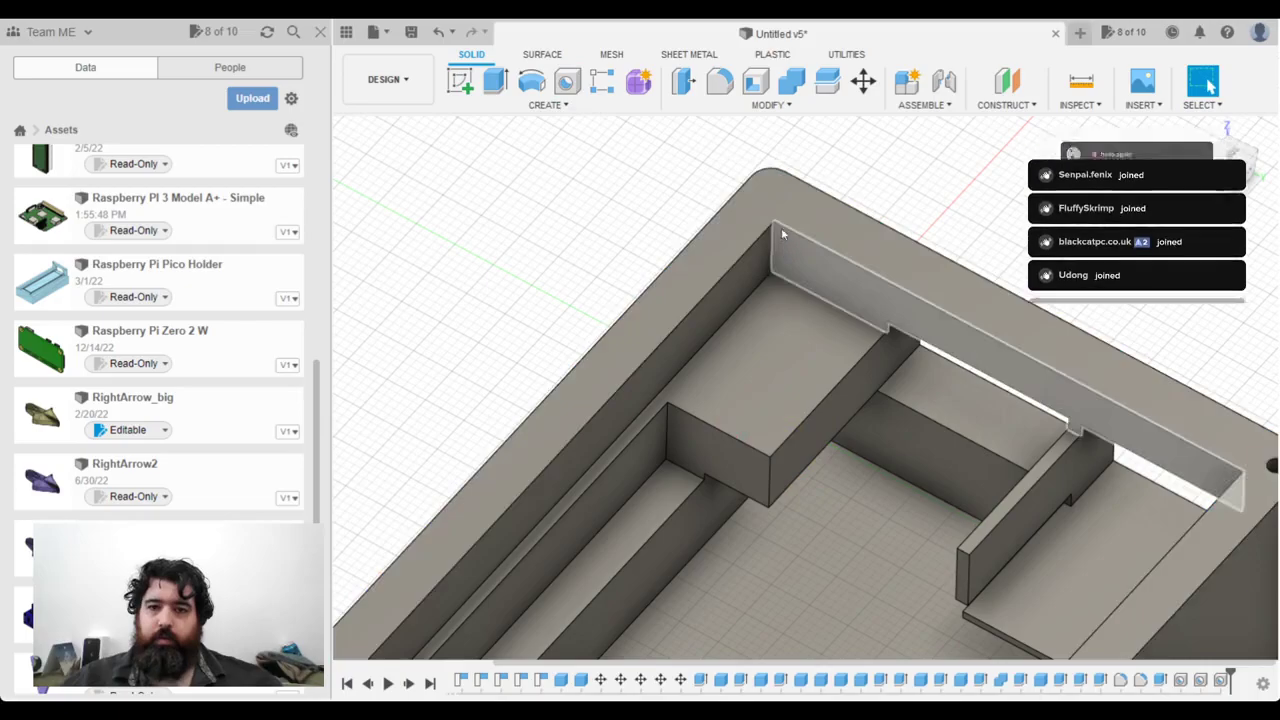
Step: Add a hole to the remaining rim corner, away from the ports and the notched end, centred between the outer fillet and the opening
key(h)
click(768, 224)
scroll(788, 240, up, 5)
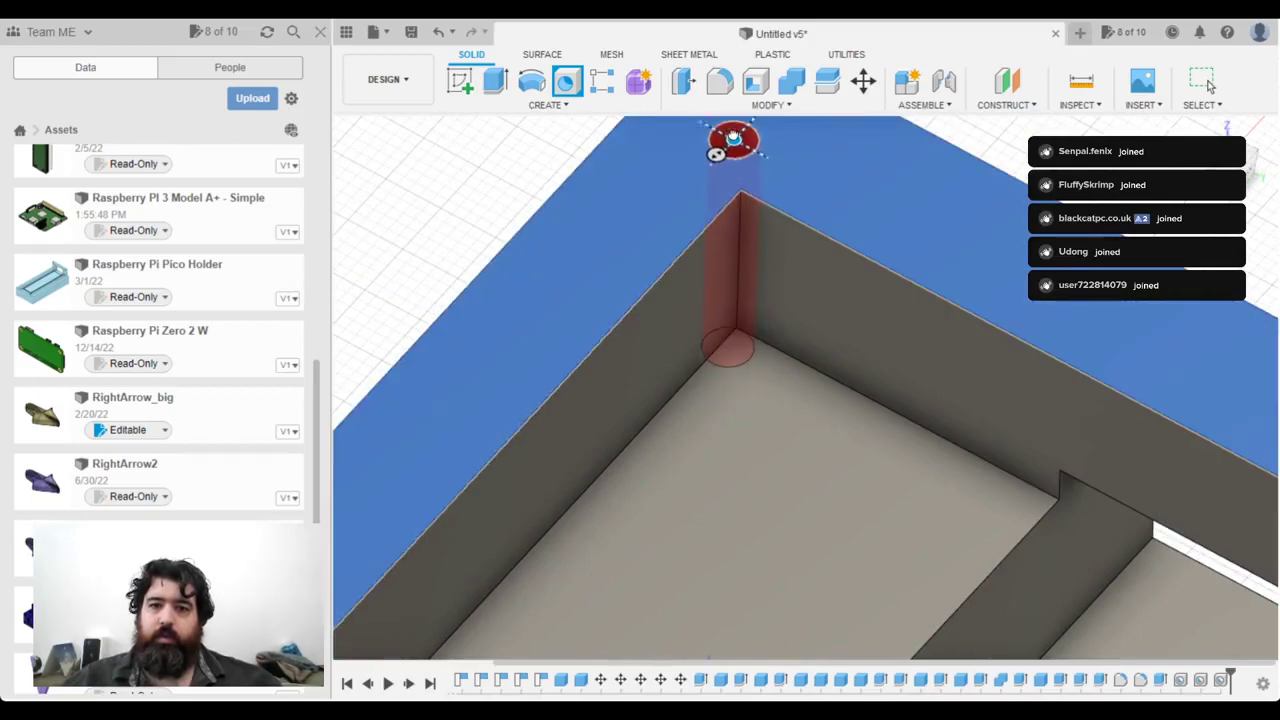
middle_drag(780, 237, 812, 437)
drag(757, 342, 755, 292)
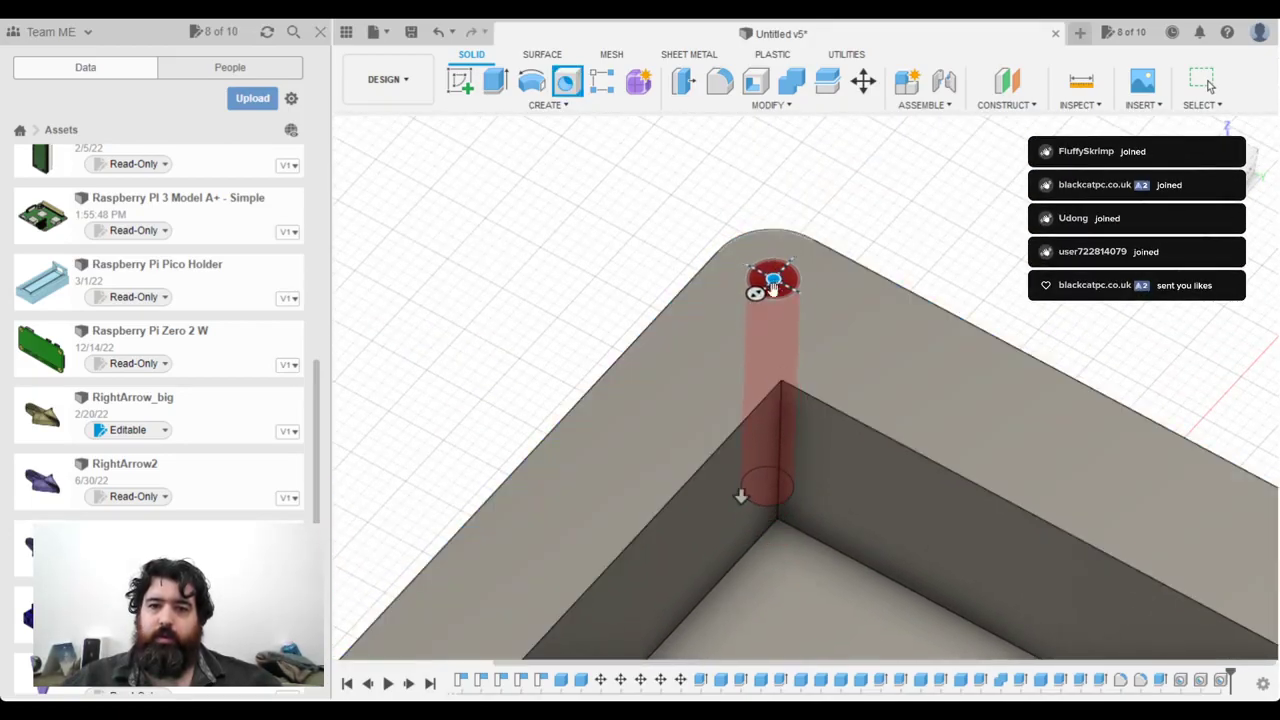
key(Return)
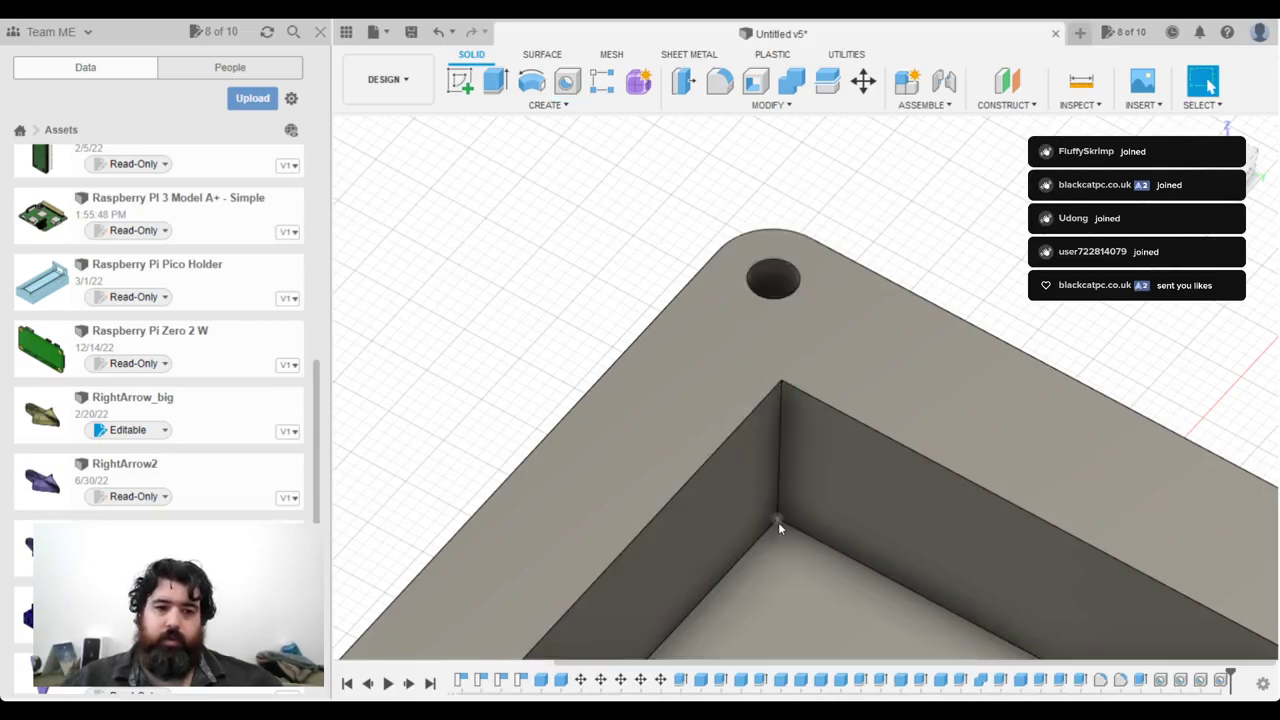
Step: Examine the case interior, the port side and the four corner screw holes around the rim
scroll(778, 528, down, 2)
scroll(790, 538, down, 2)
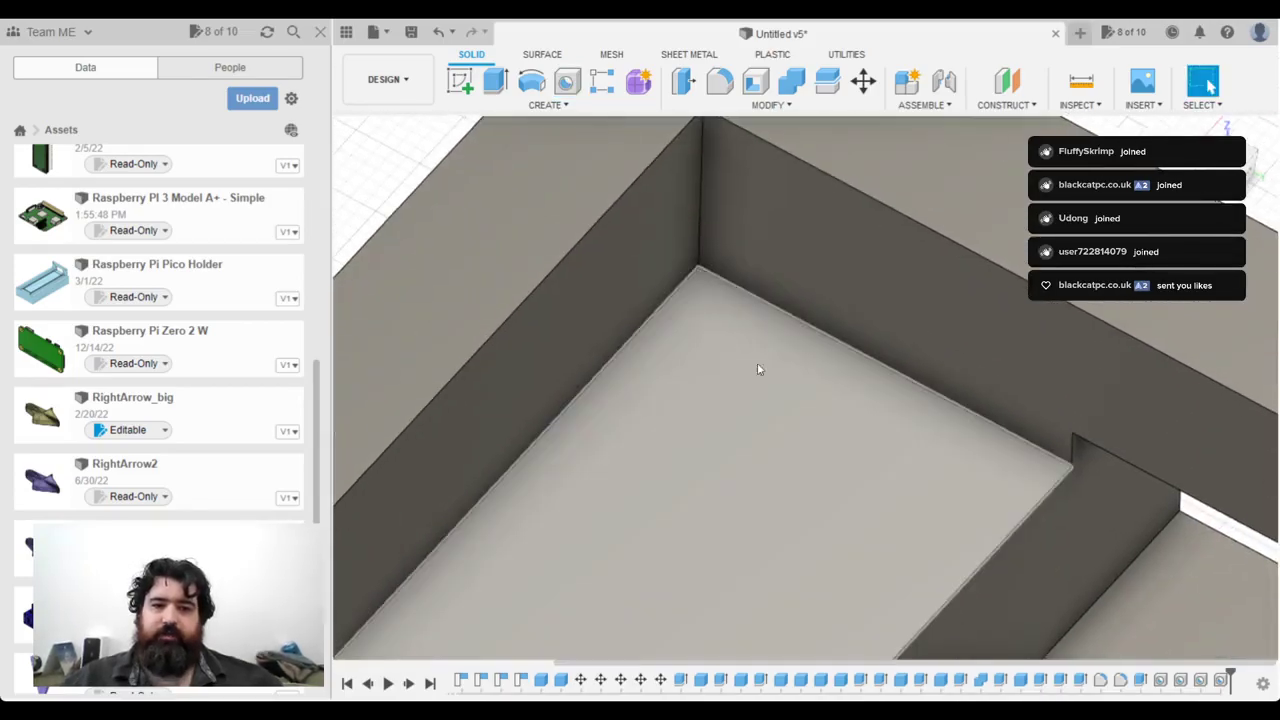
scroll(751, 354, up, 3)
scroll(774, 400, down, 5)
shift+middle_drag(853, 497, 1056, 395)
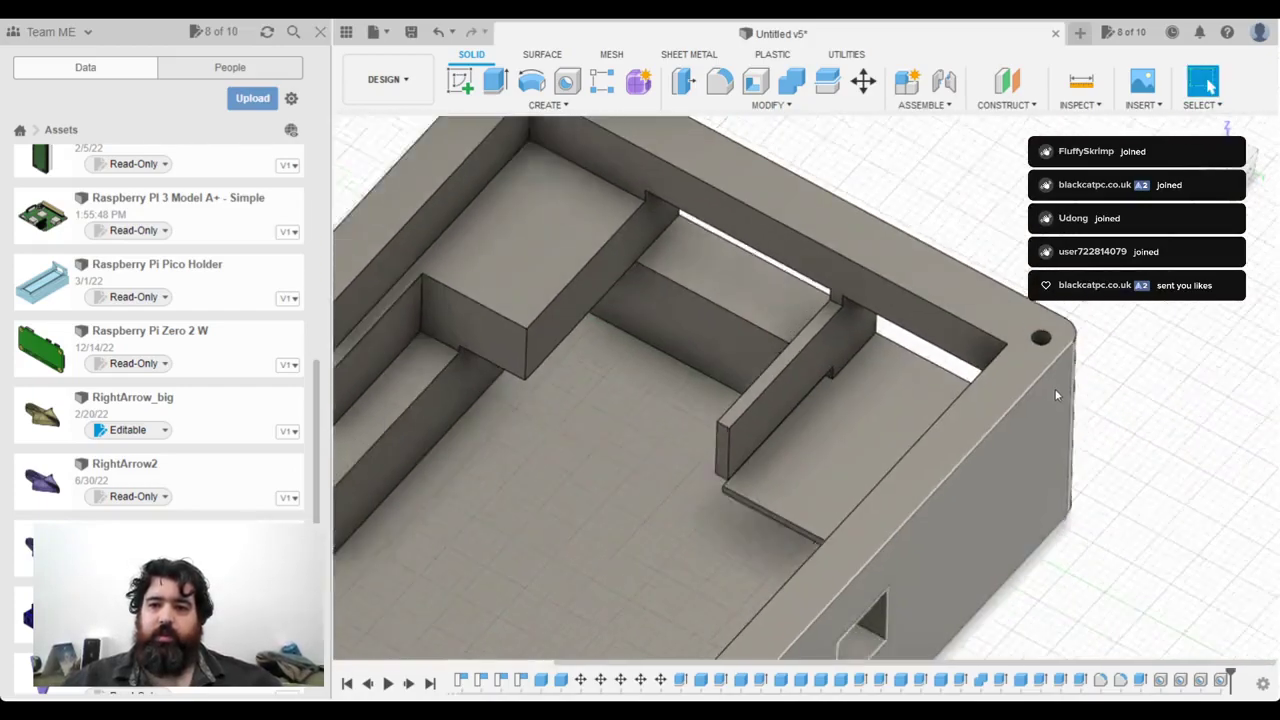
scroll(1050, 390, up, 3)
scroll(1033, 379, down, 3)
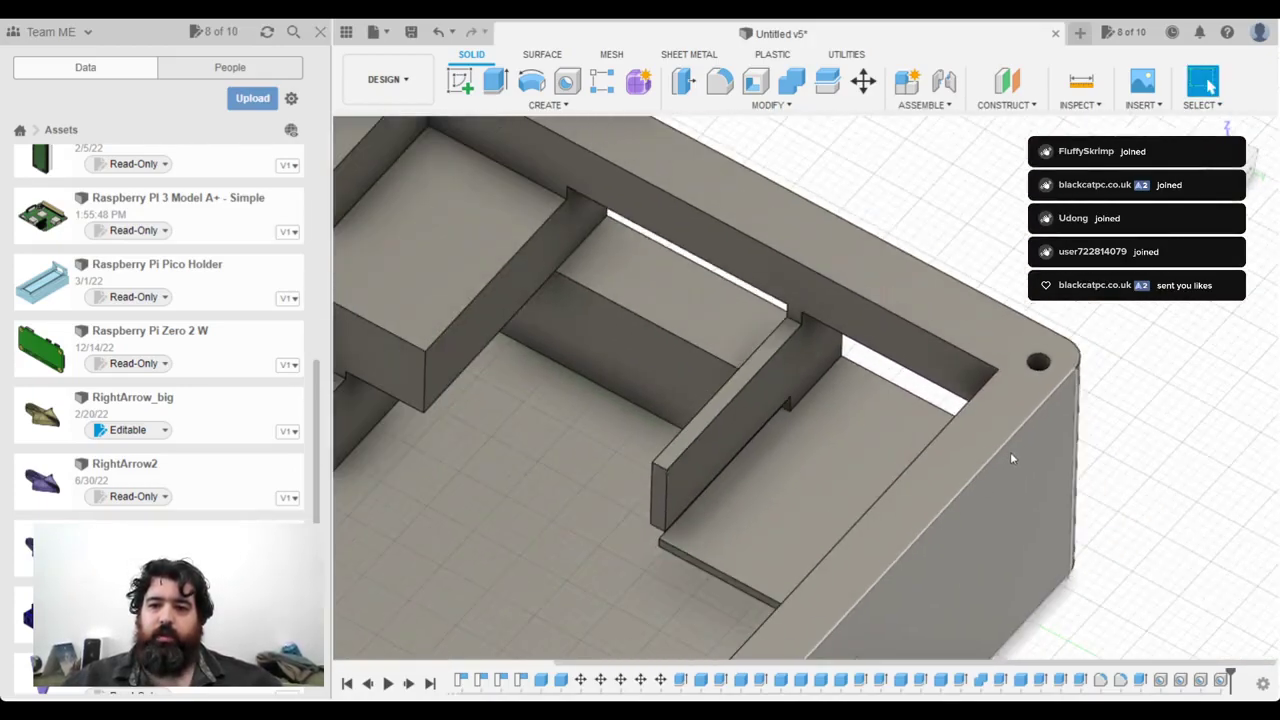
middle_drag(797, 640, 912, 322)
scroll(911, 434, down, 4)
middle_drag(910, 455, 1032, 446)
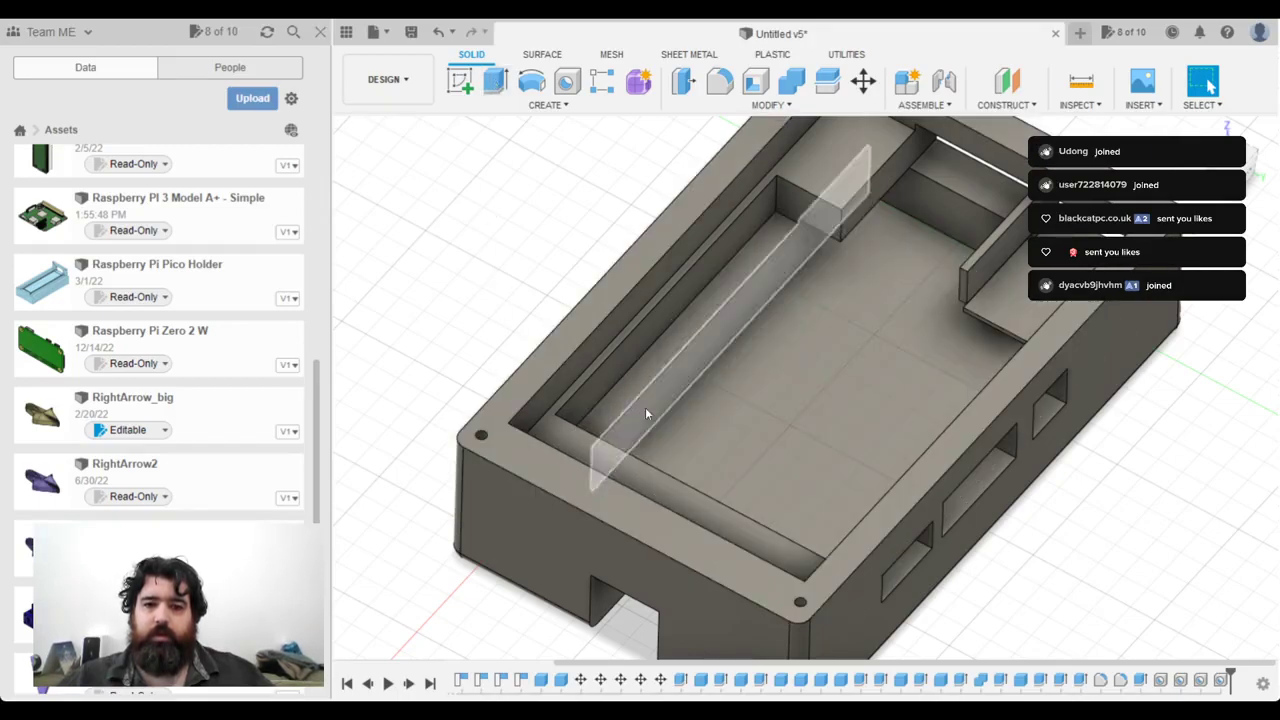
shift+middle_drag(652, 417, 561, 342)
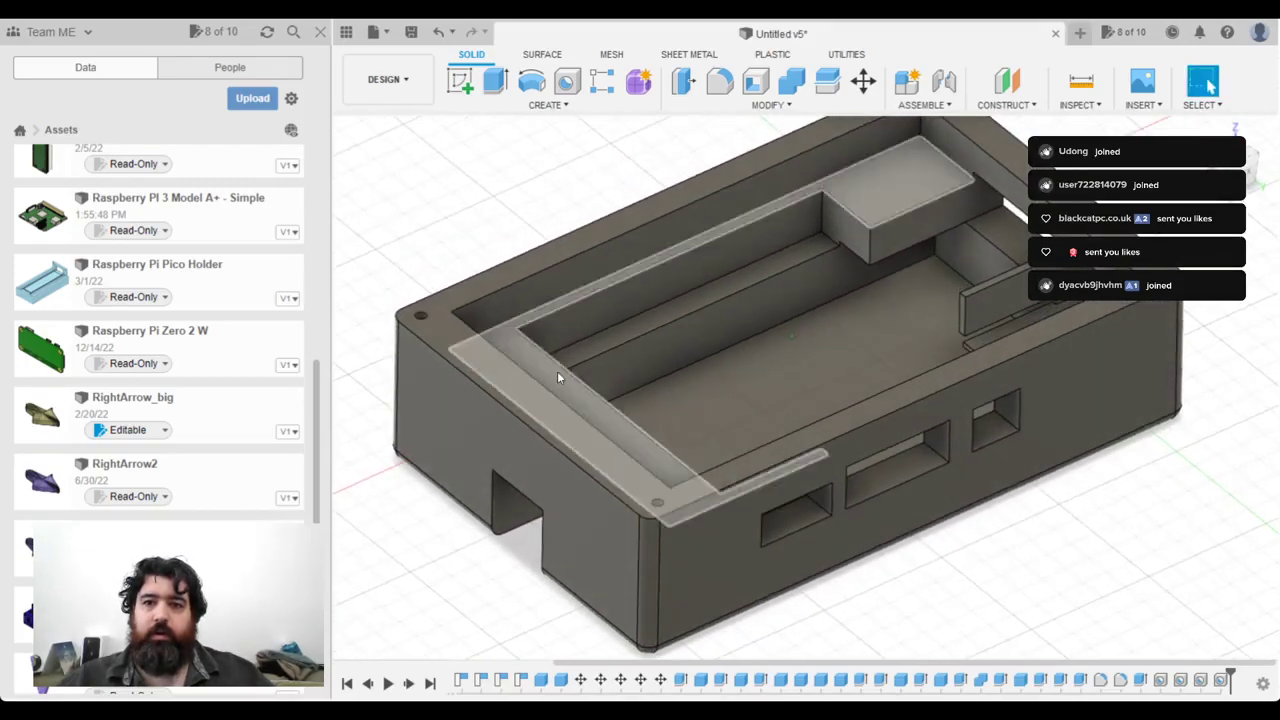
click(835, 80)
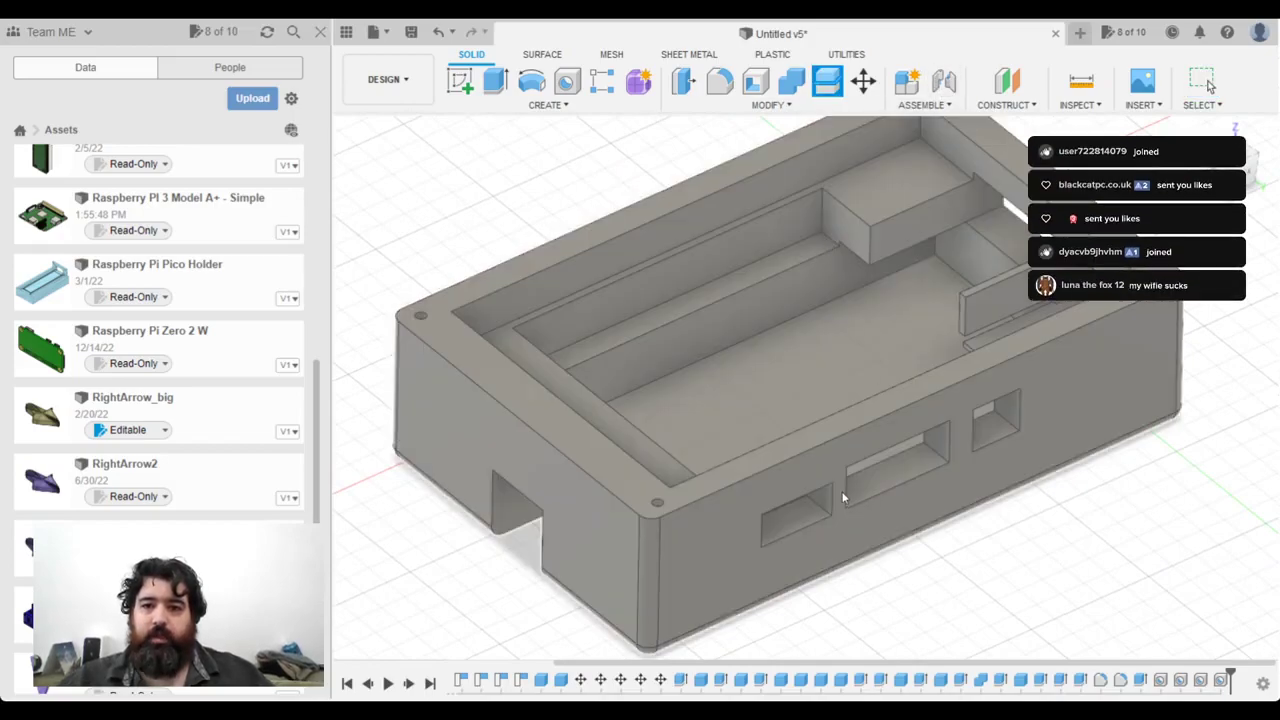
click(841, 426)
key(Escape)
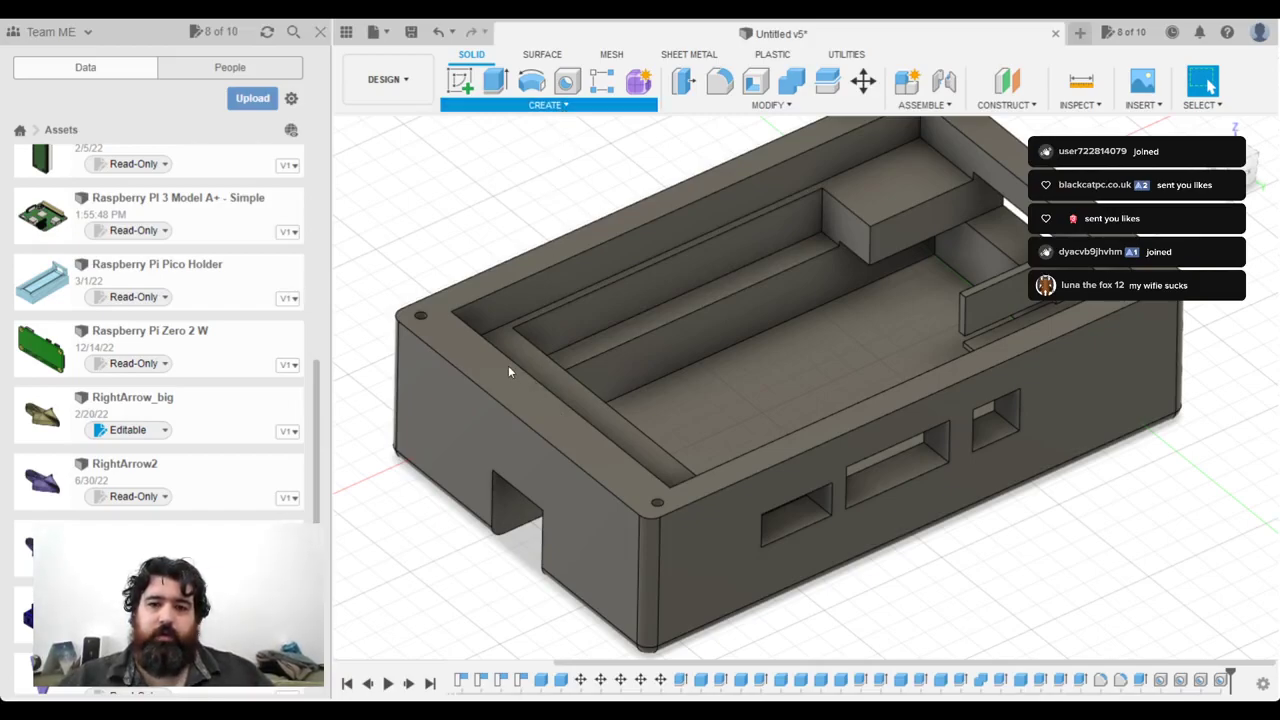
Step: Cut a thin box from the port side across the case's full width just below the rim, separating the rim from the lower case
shift+middle_drag(738, 438, 651, 313)
click(639, 280)
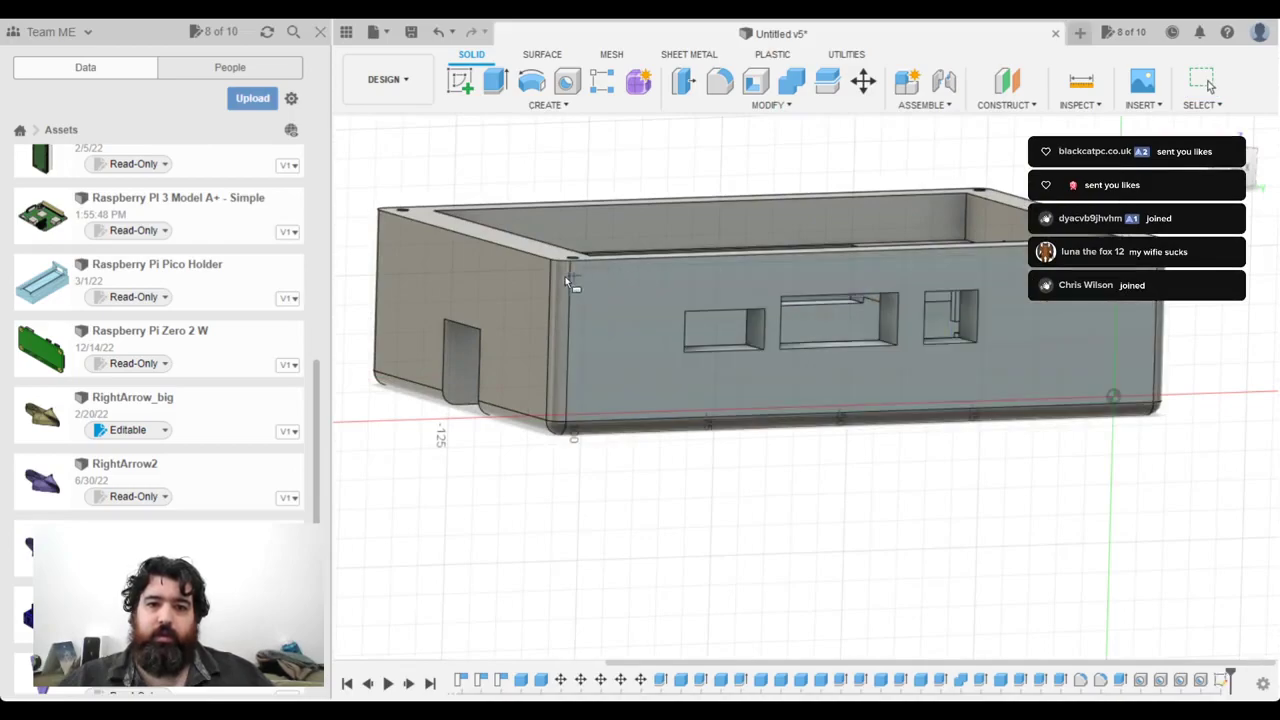
drag(538, 277, 1080, 277)
shift+middle_drag(793, 330, 913, 357)
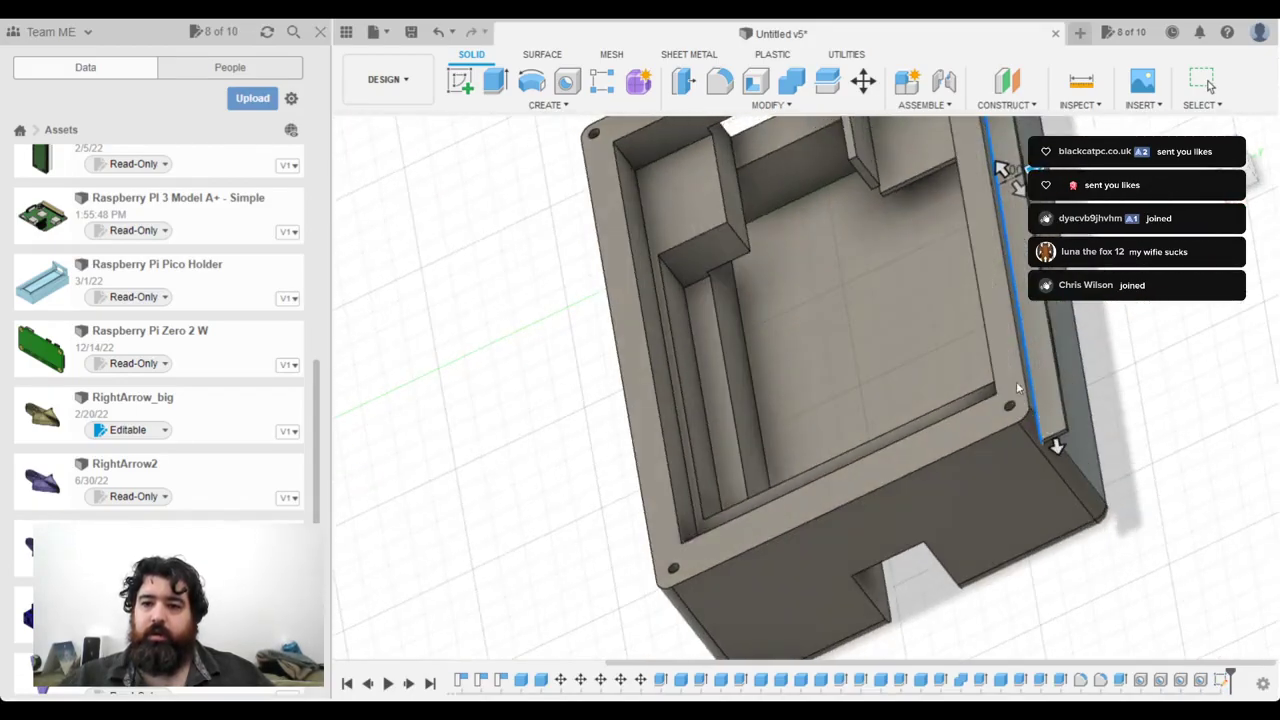
drag(1057, 446, 540, 450)
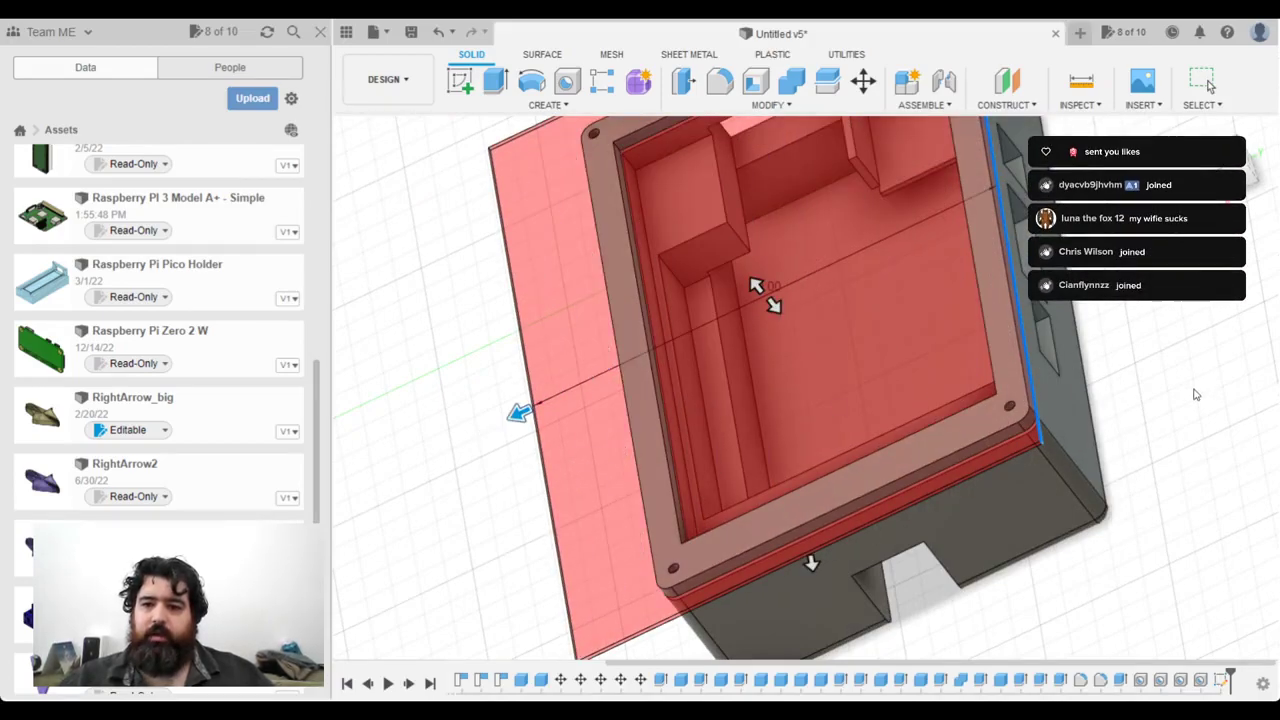
key(Escape)
Step: Select the lower case and the rim in turn to check whether they are separate bodies
shift+middle_drag(1174, 428, 1101, 422)
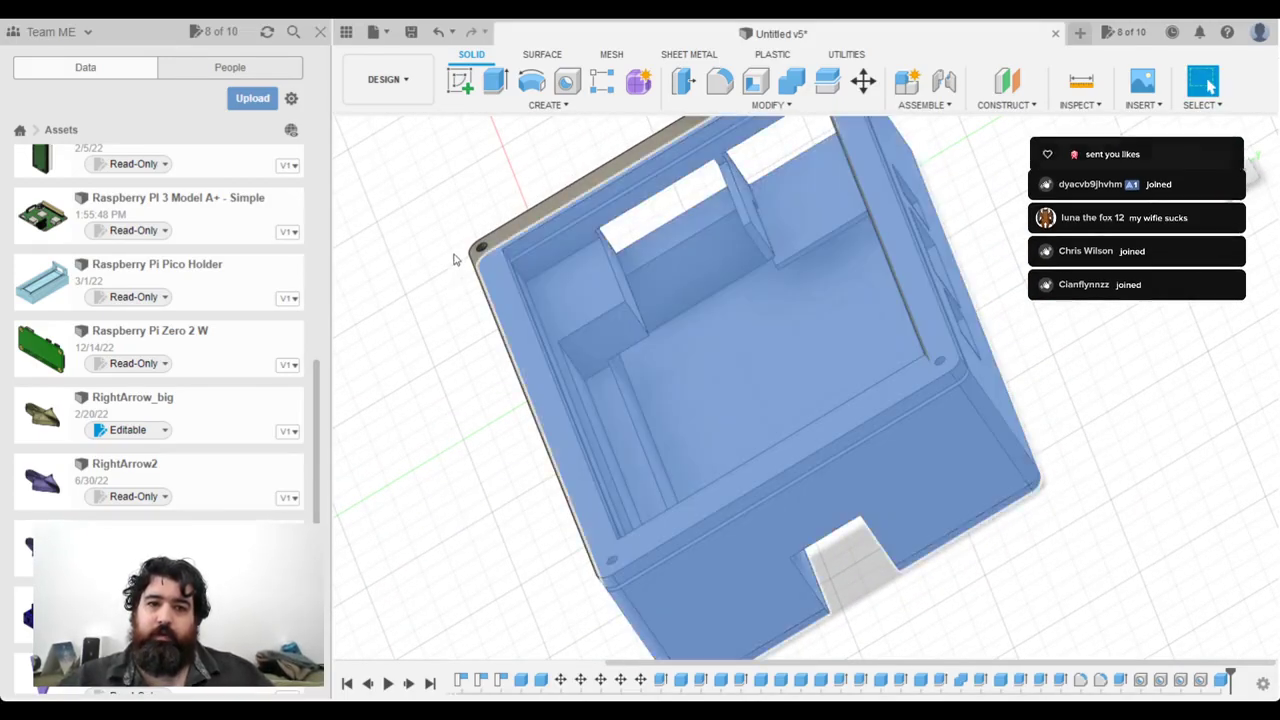
click(457, 256)
click(457, 258)
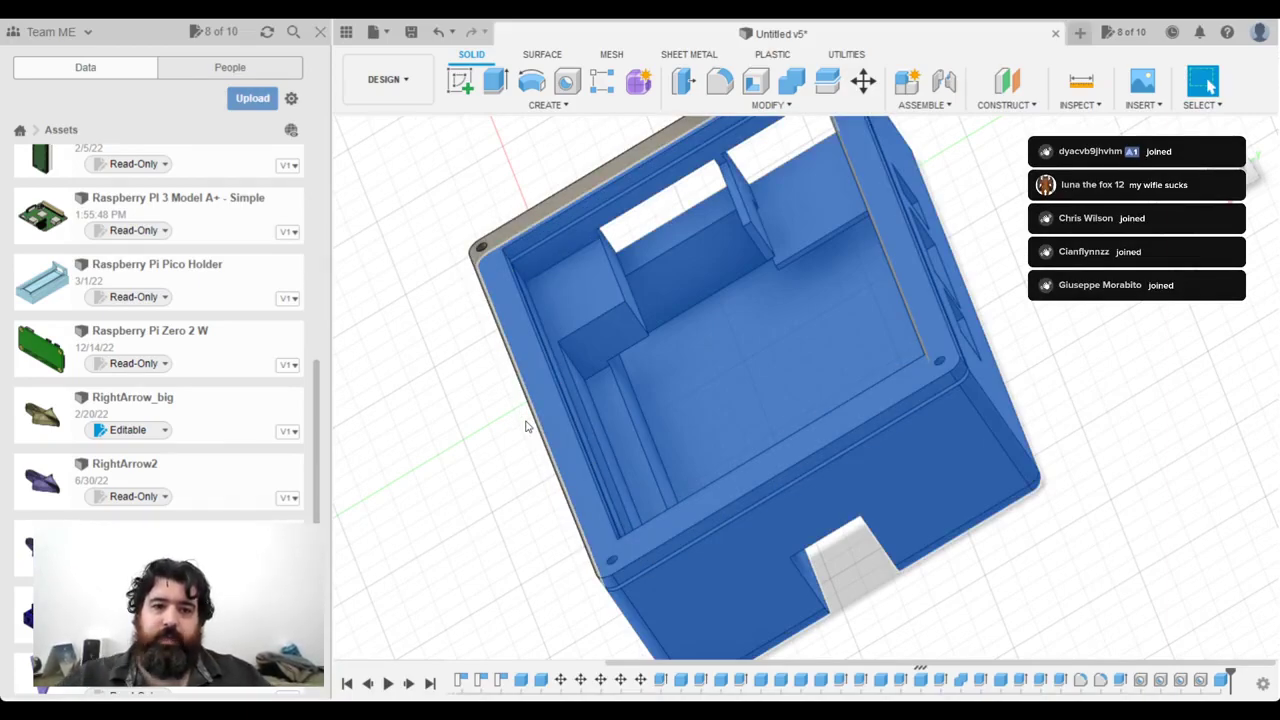
click(468, 284)
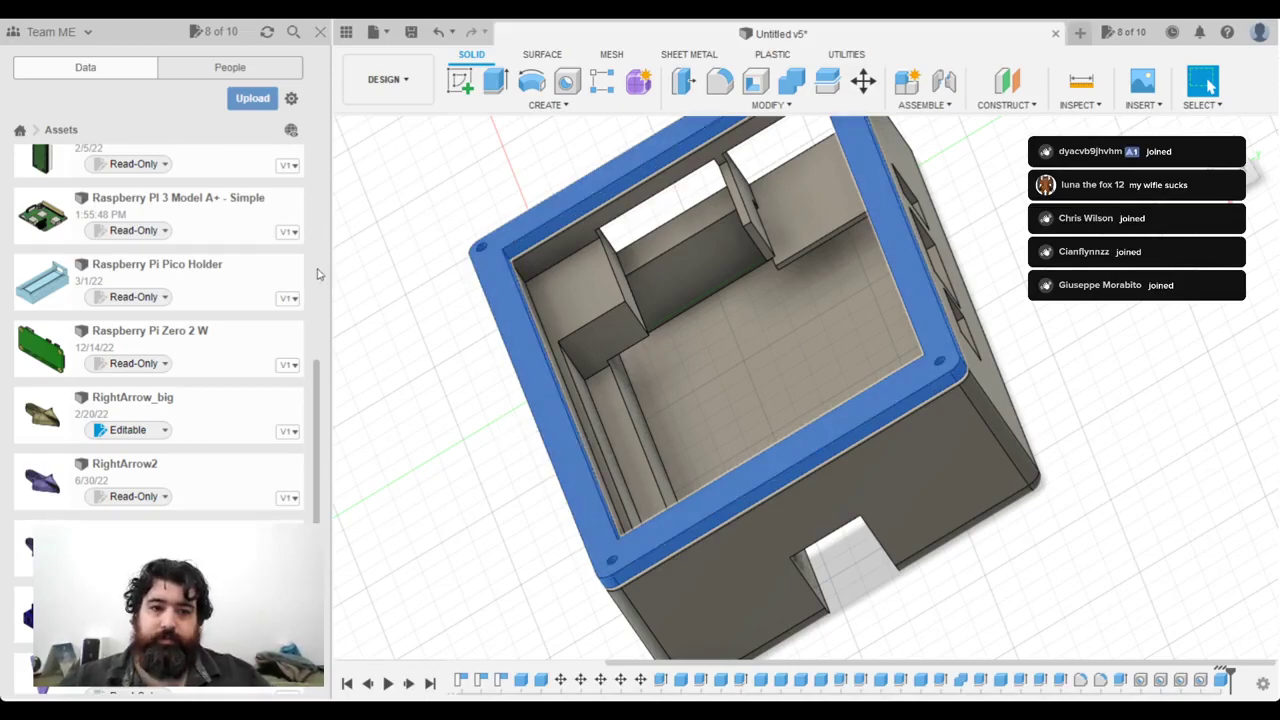
click(450, 453)
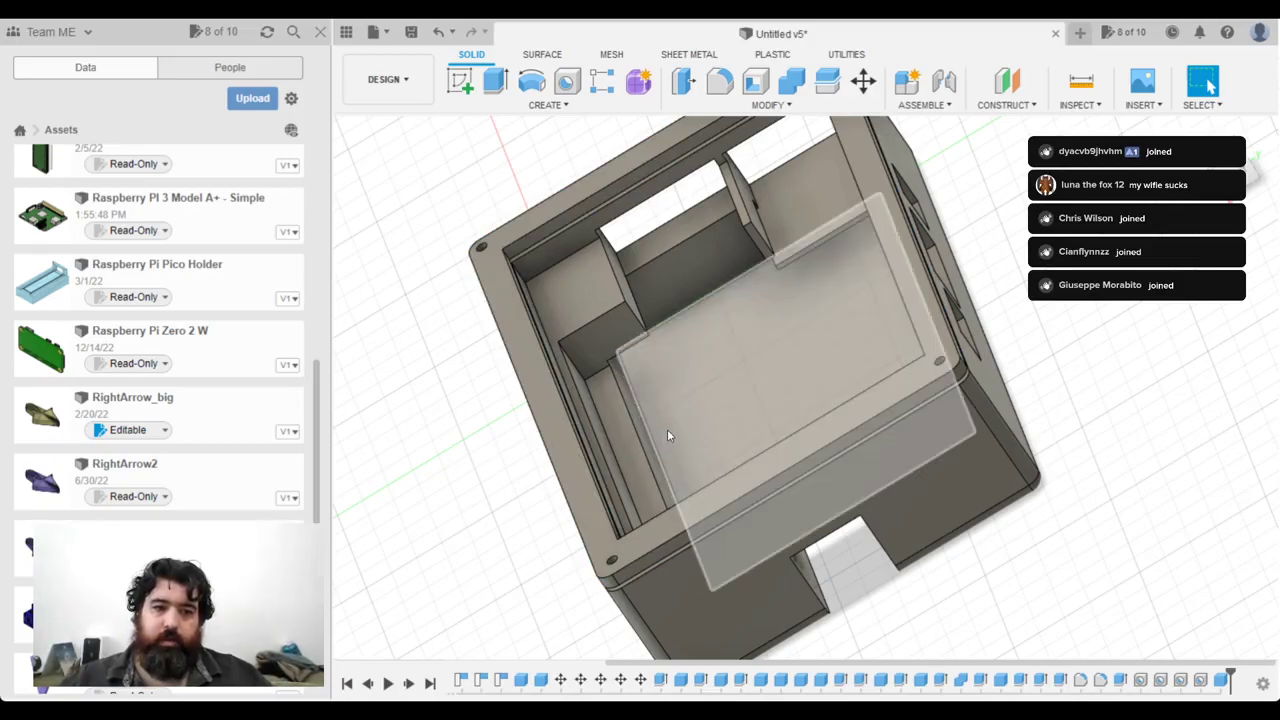
Step: Place a box on the rim face, starting just outside the opening's corner between the port side and the end opposite the notch
shift+middle_drag(668, 429, 835, 440)
middle_drag(773, 410, 782, 444)
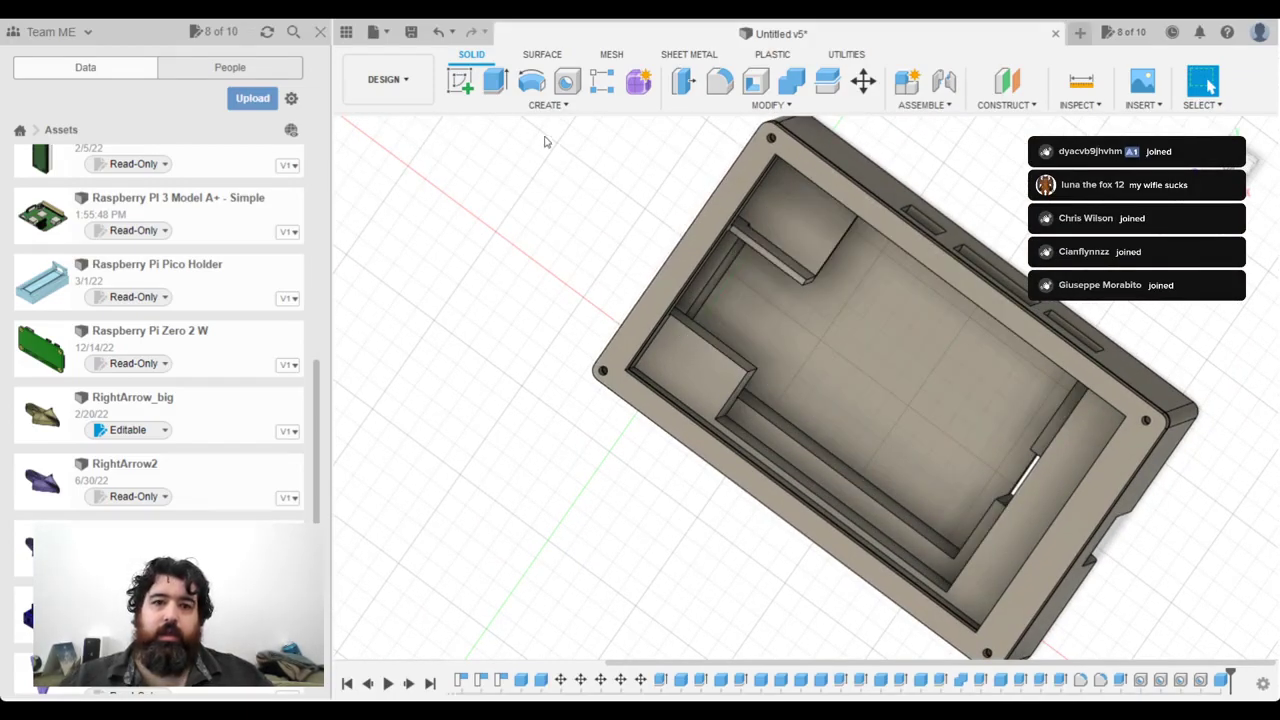
click(567, 106)
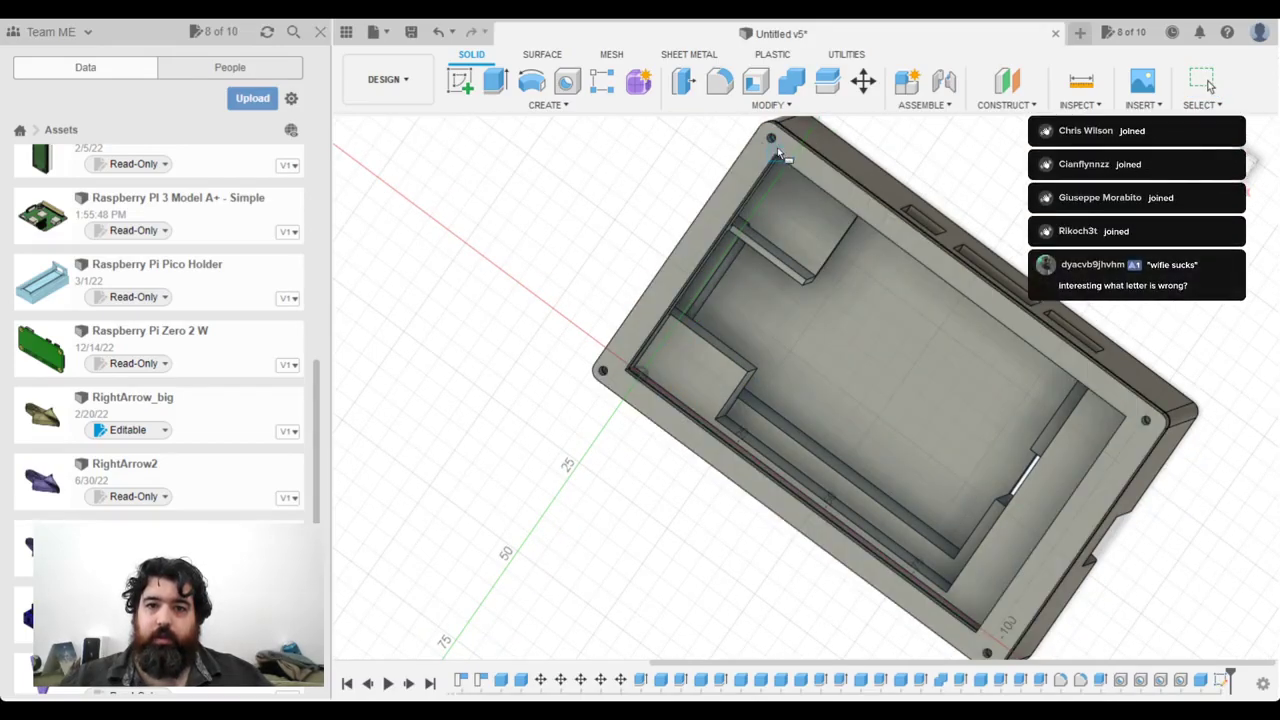
scroll(775, 152, down, 1)
scroll(775, 155, up, 3)
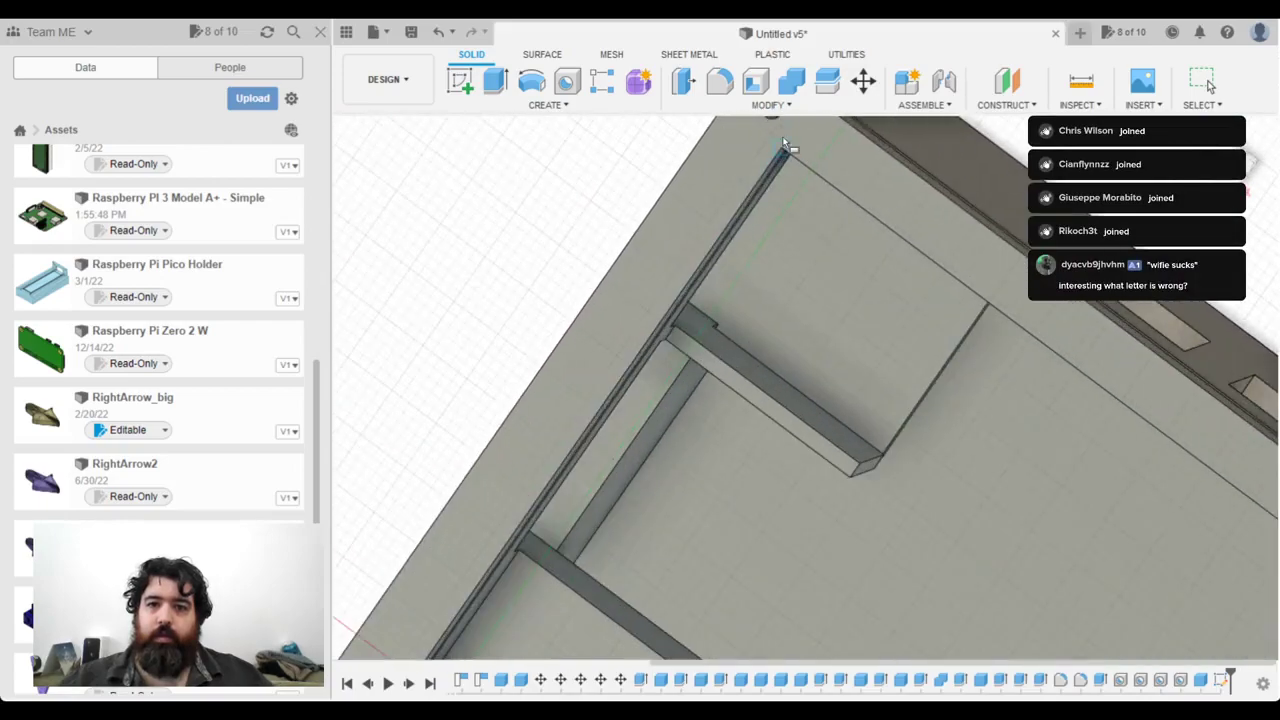
click(774, 126)
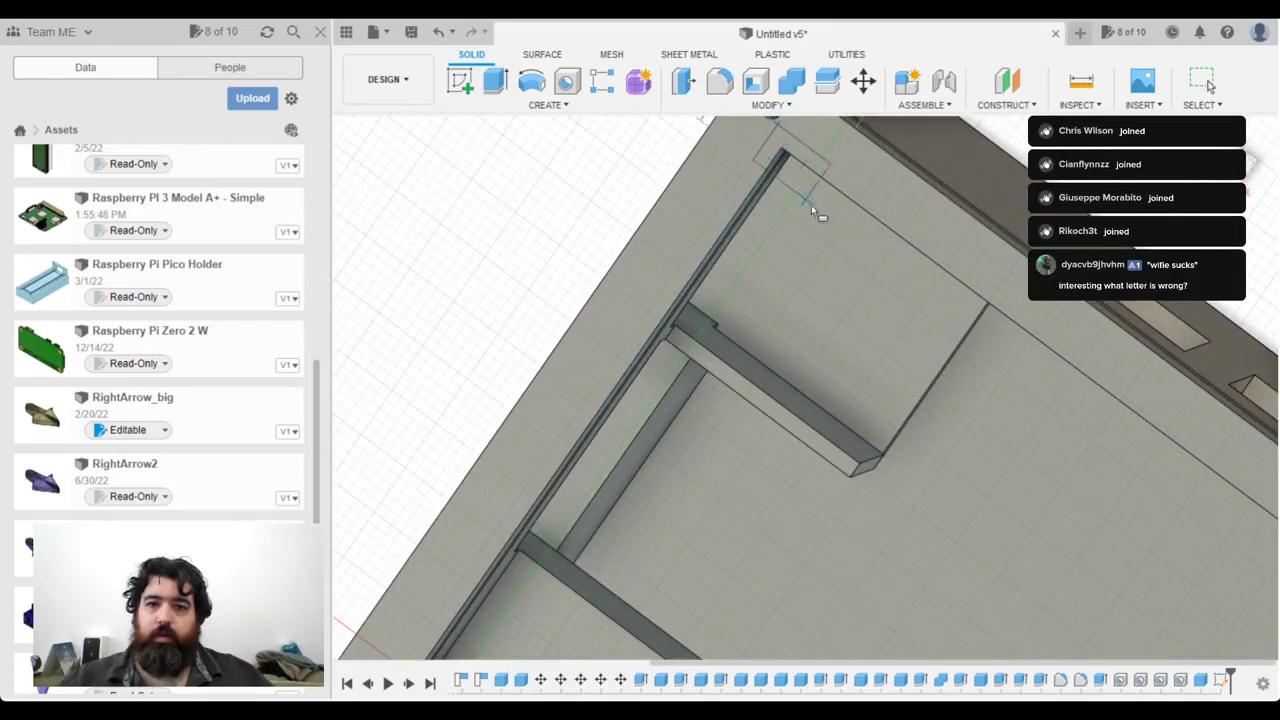
click(847, 408)
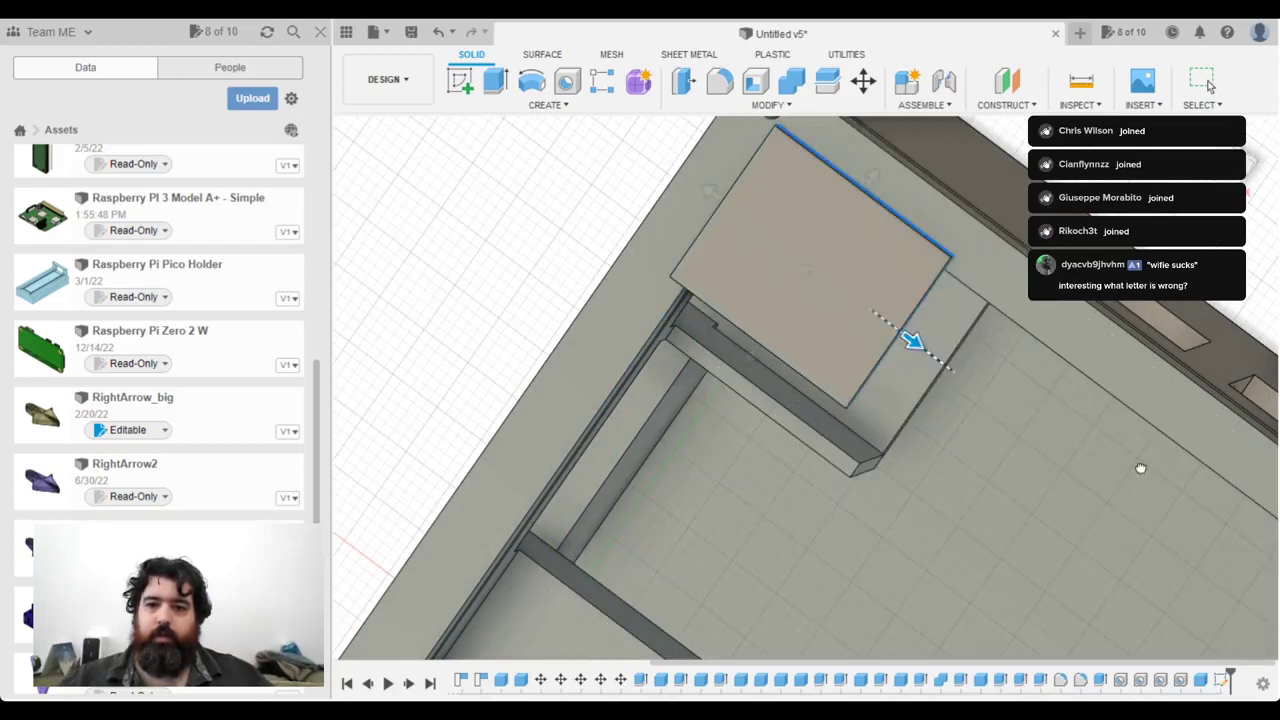
Step: Stretch the box to about 105 mm along the opening's long side so it reaches past the notched end
drag(913, 339, 1081, 503)
scroll(1081, 503, up, 2)
middle_drag(1081, 503, 719, 339)
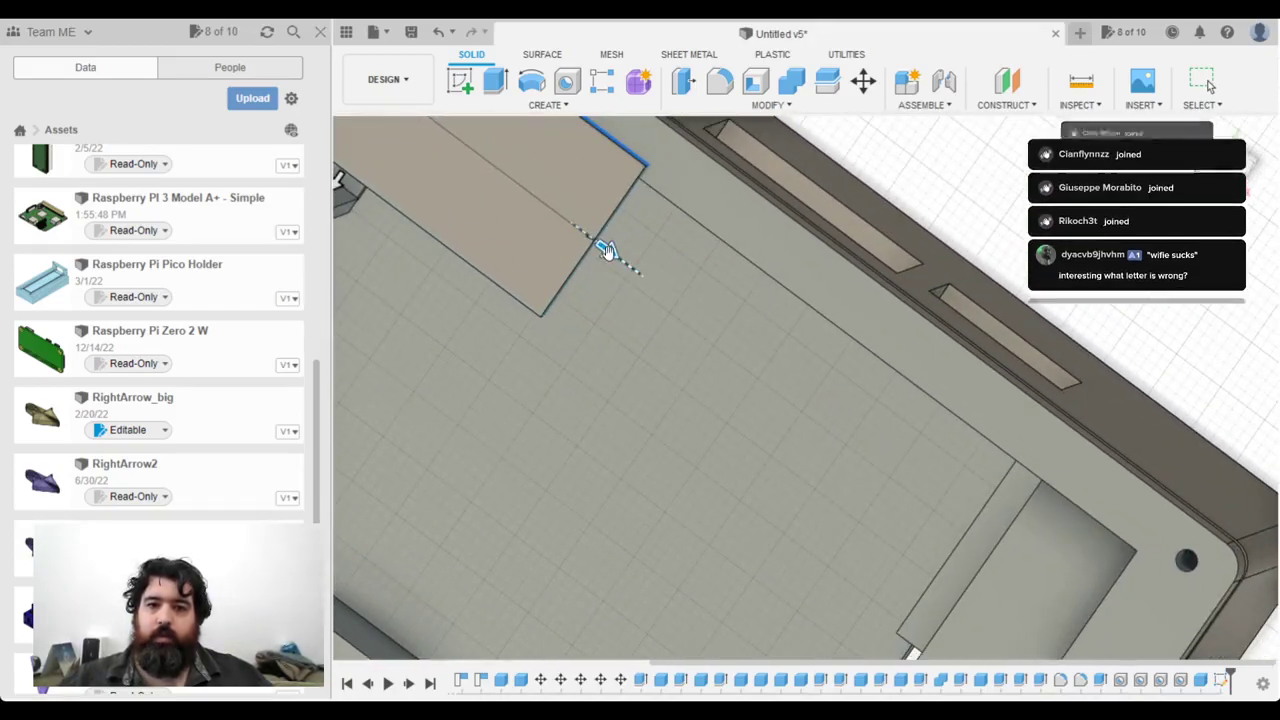
drag(615, 257, 1160, 613)
middle_drag(1116, 490, 940, 346)
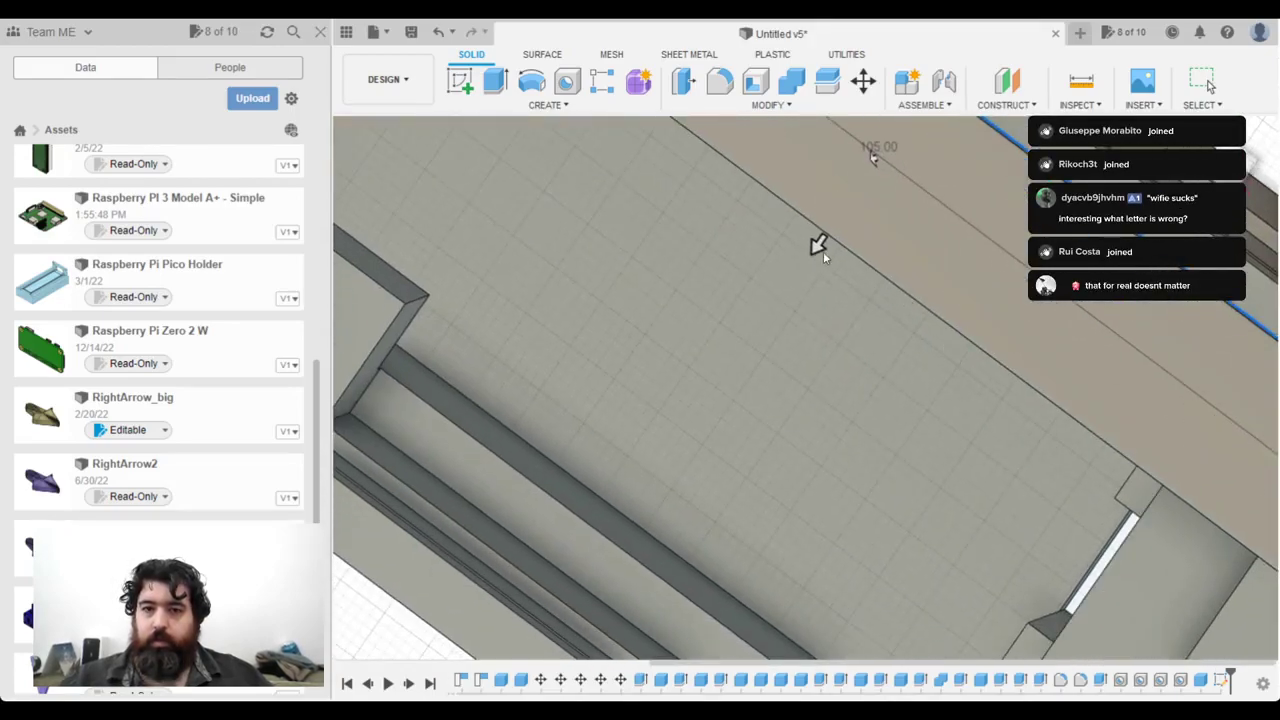
Step: Widen the box to about 65 mm so it covers the whole opening, and create it as a thin plate
scroll(817, 245, up, 4)
middle_drag(599, 587, 828, 420)
drag(828, 420, 752, 505)
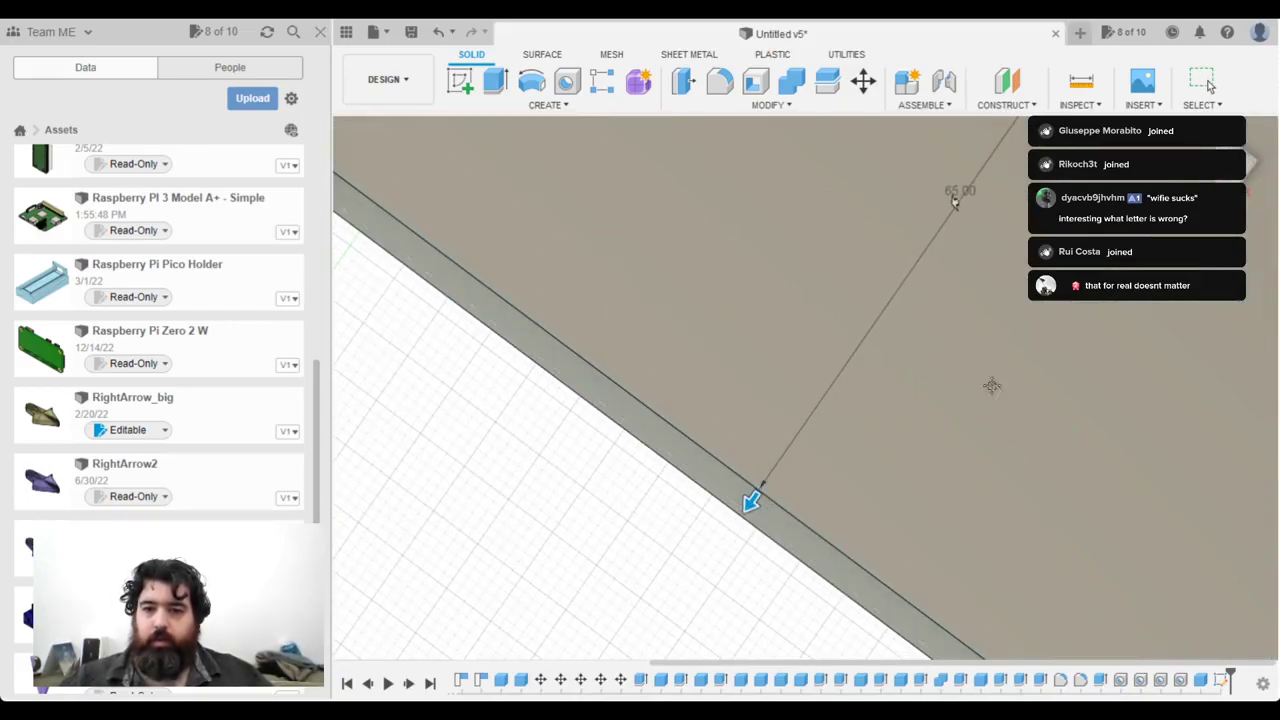
middle_drag(1000, 396, 703, 159)
middle_drag(708, 393, 1260, 650)
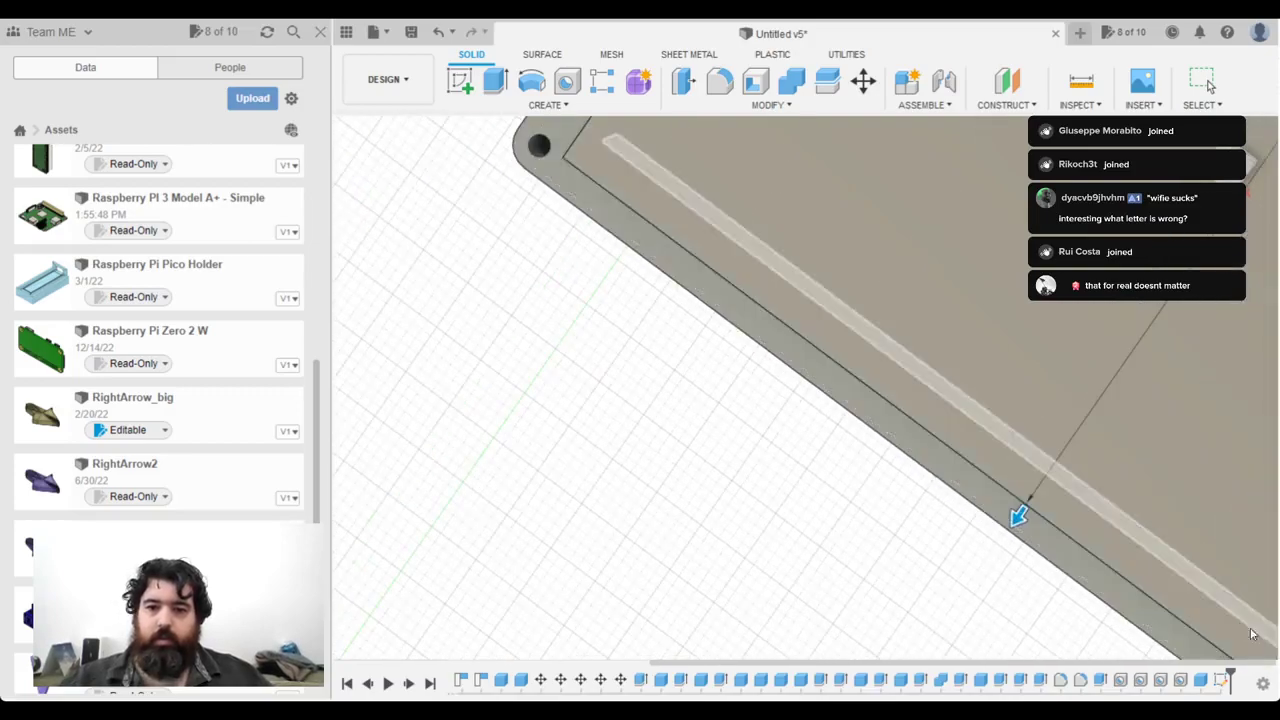
middle_drag(751, 389, 866, 474)
middle_drag(795, 447, 700, 419)
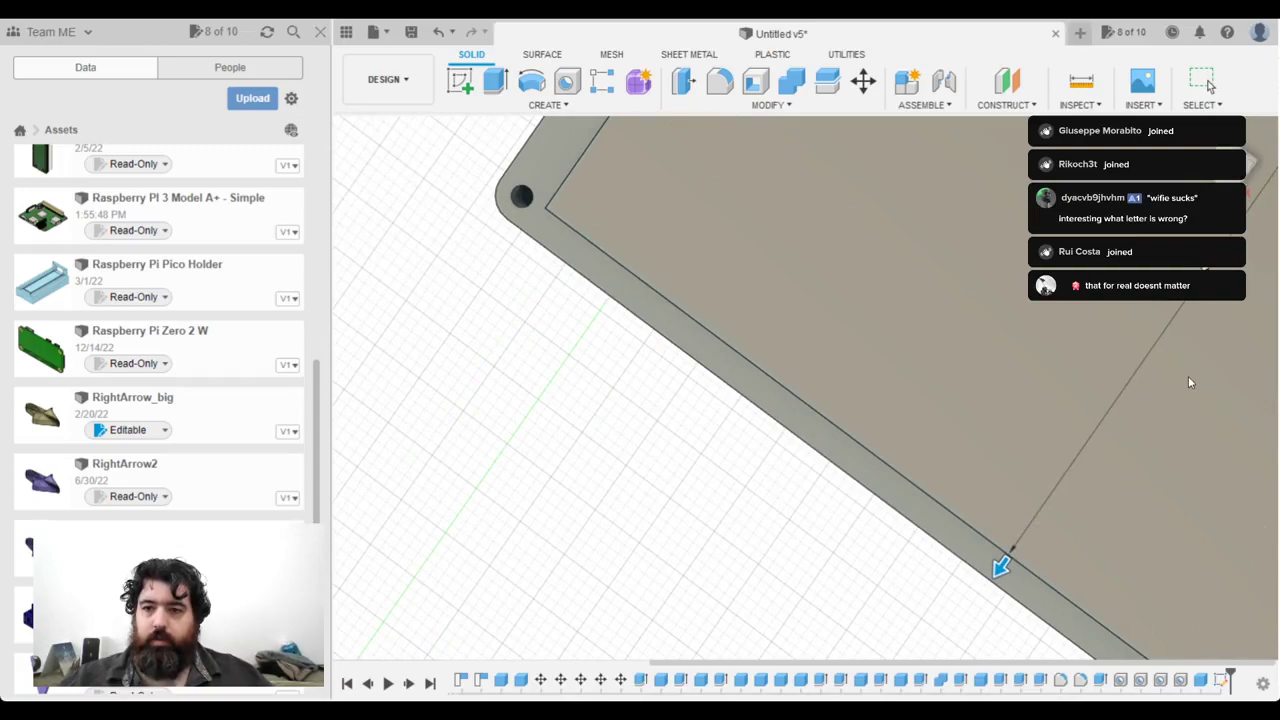
key(Return)
middle_drag(1080, 498, 845, 490)
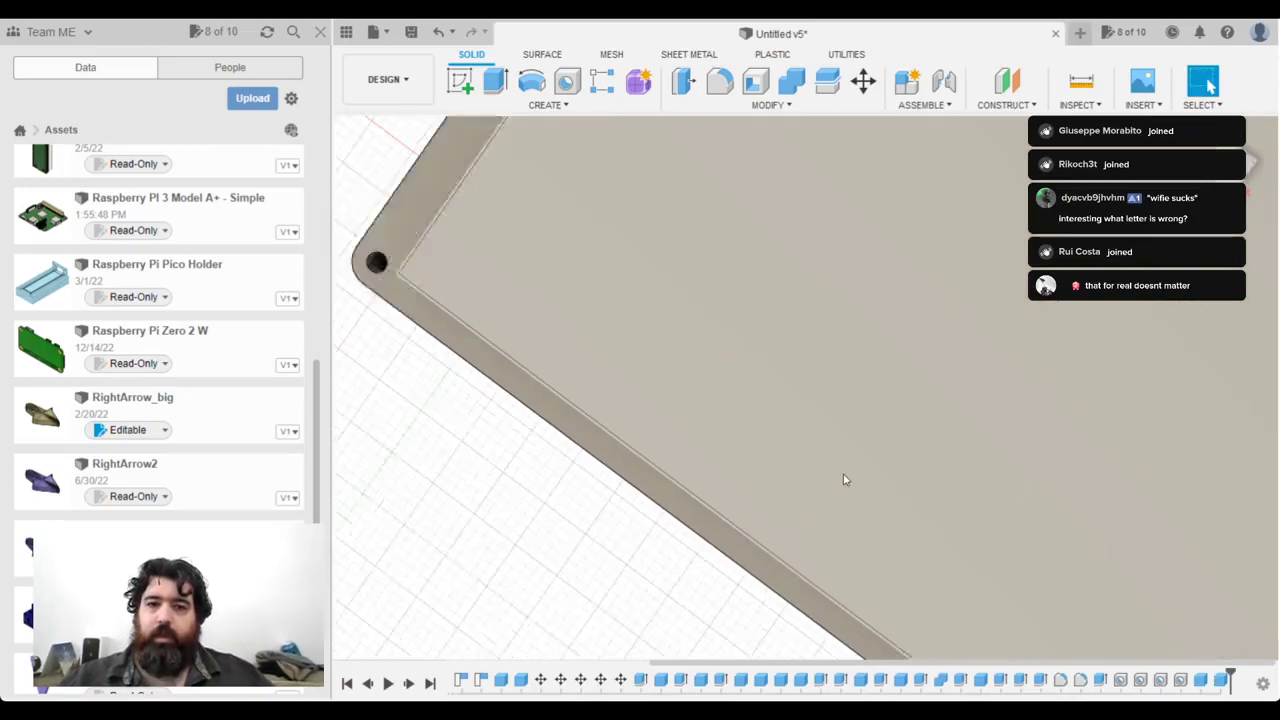
scroll(850, 476, down, 3)
shift+middle_drag(975, 463, 781, 537)
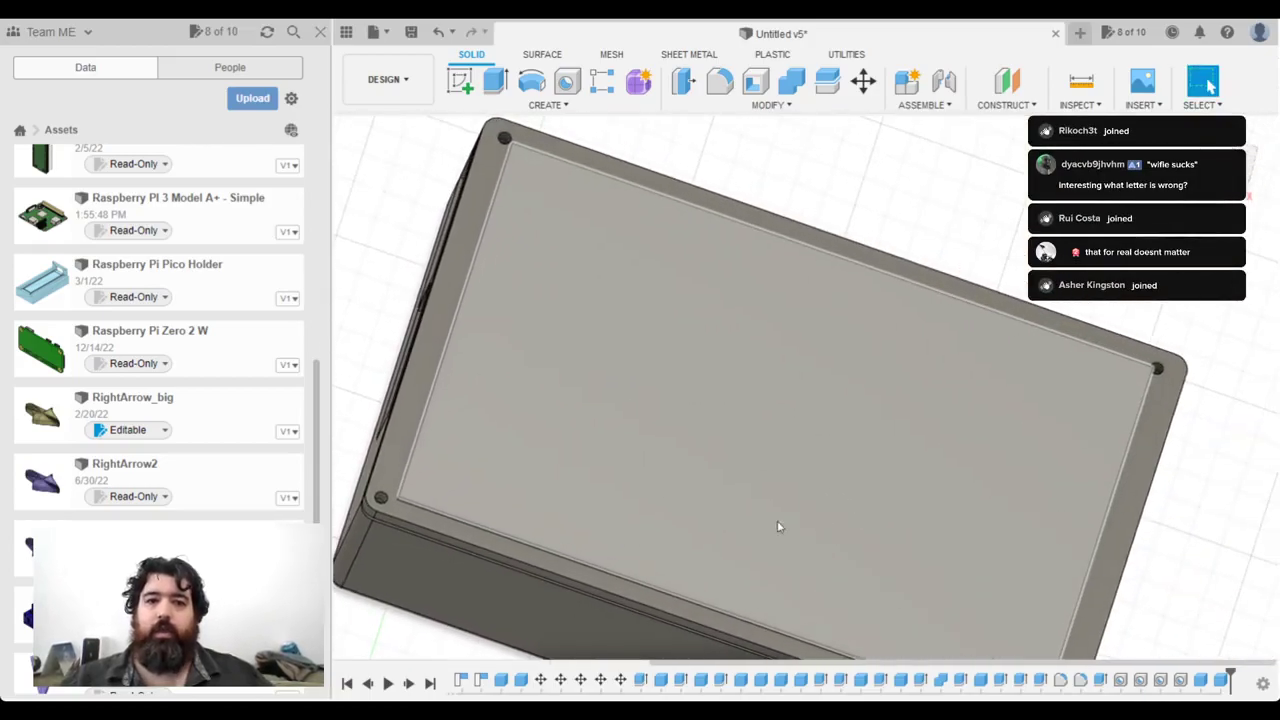
click(570, 105)
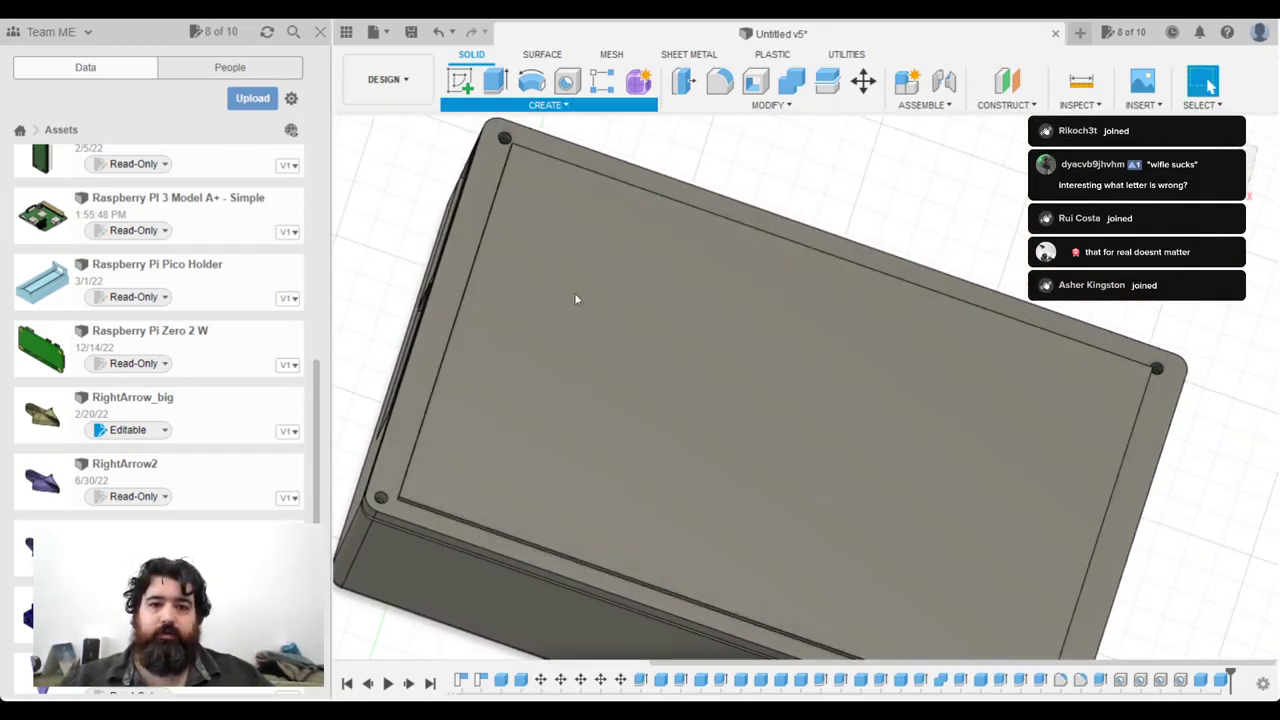
click(522, 370)
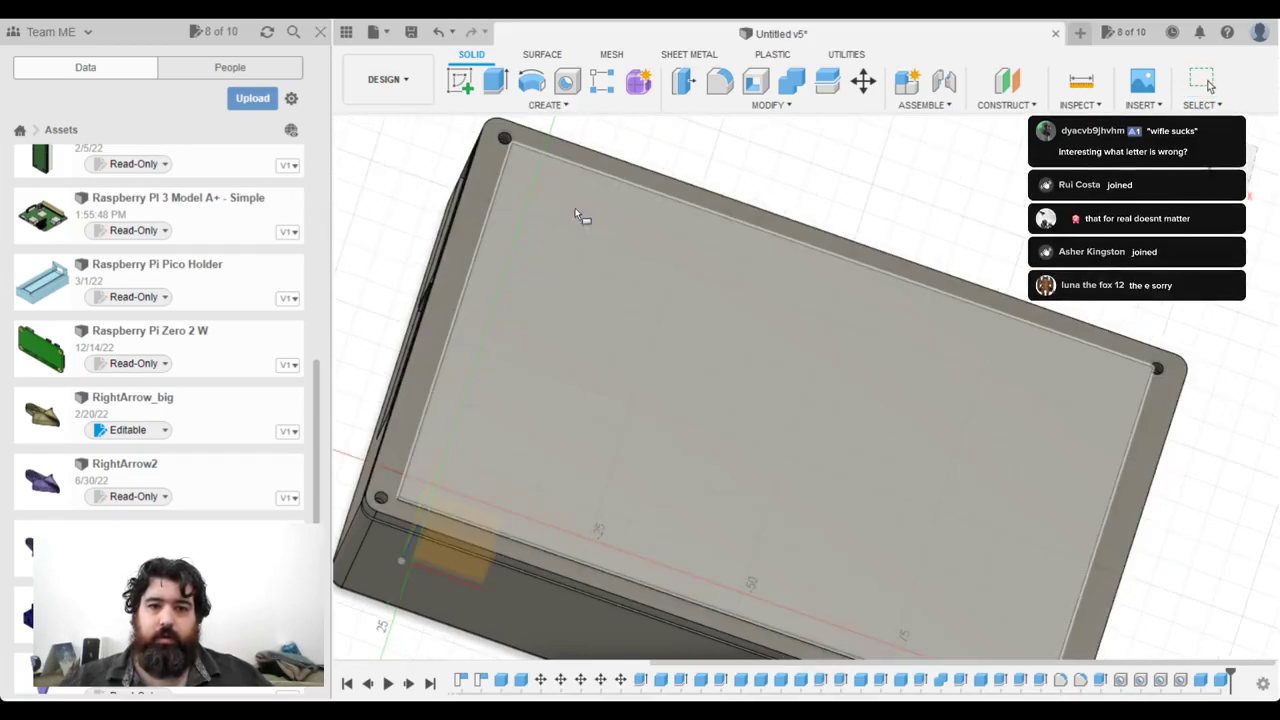
click(531, 175)
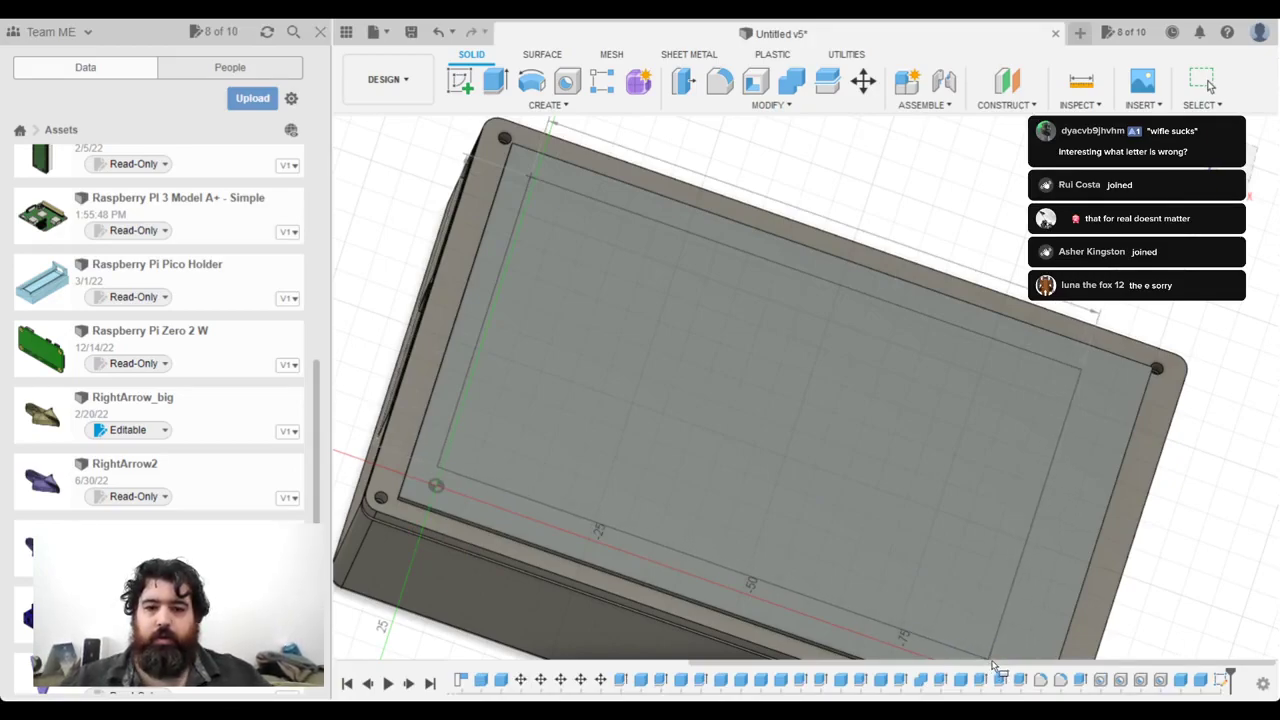
key(Escape)
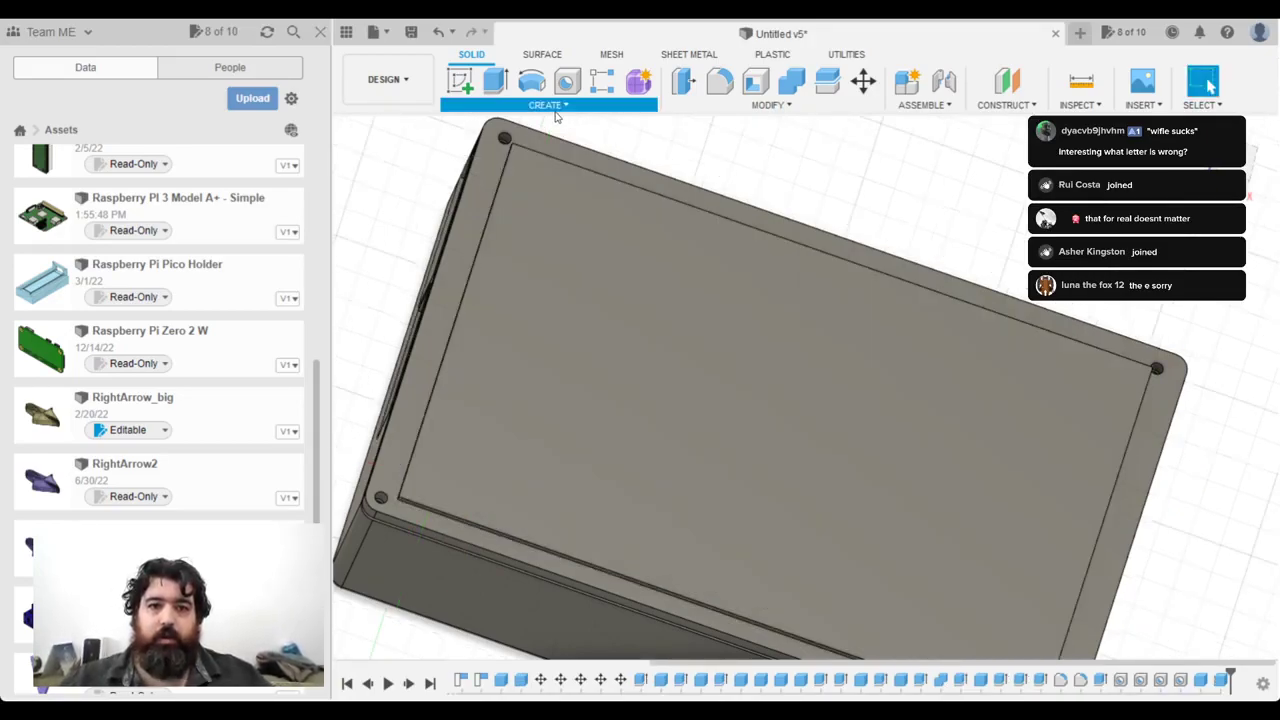
Step: Draw a rectangle inset from the plate's edges and cut it 5 mm deep to reopen the case front
key(r)
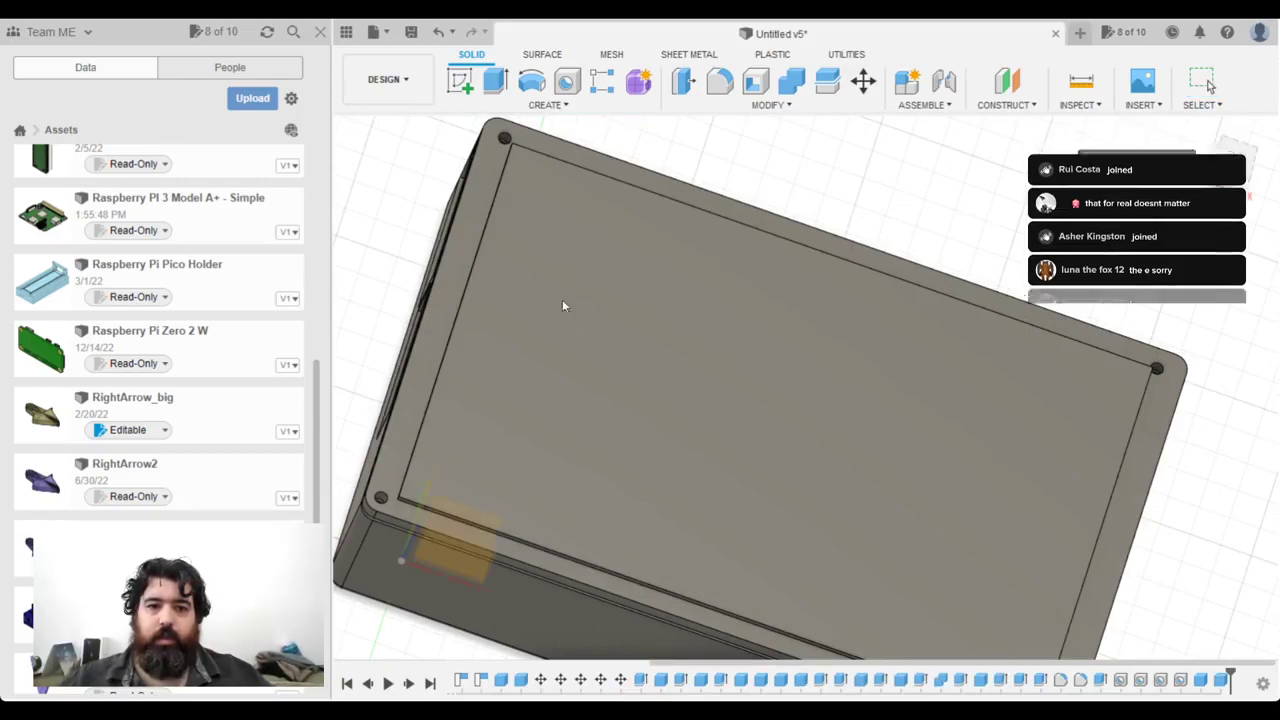
click(539, 191)
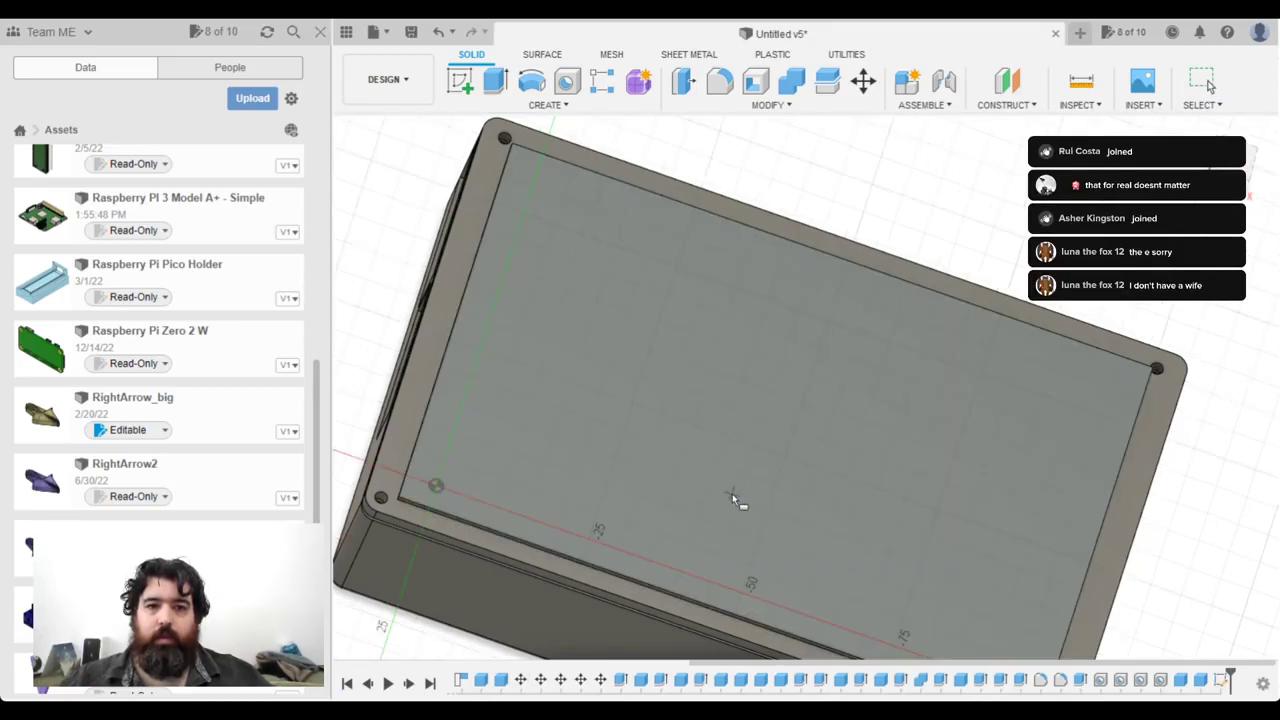
click(538, 183)
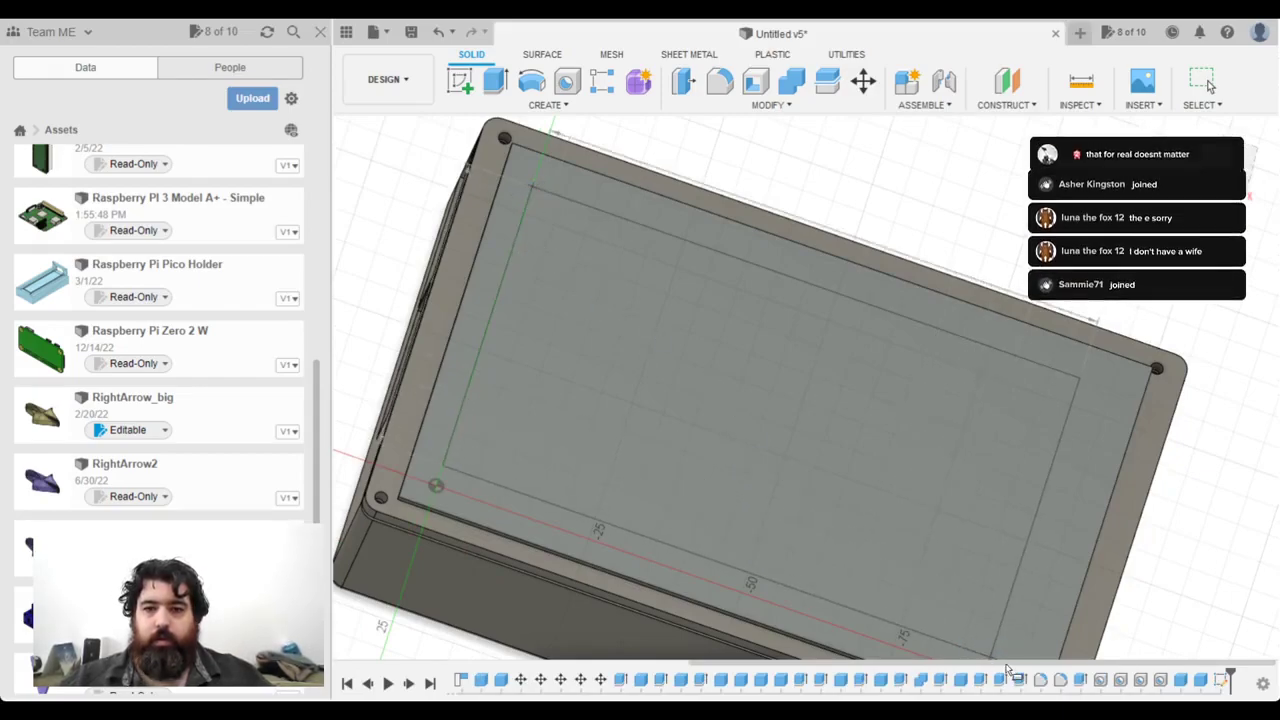
middle_drag(973, 620, 909, 502)
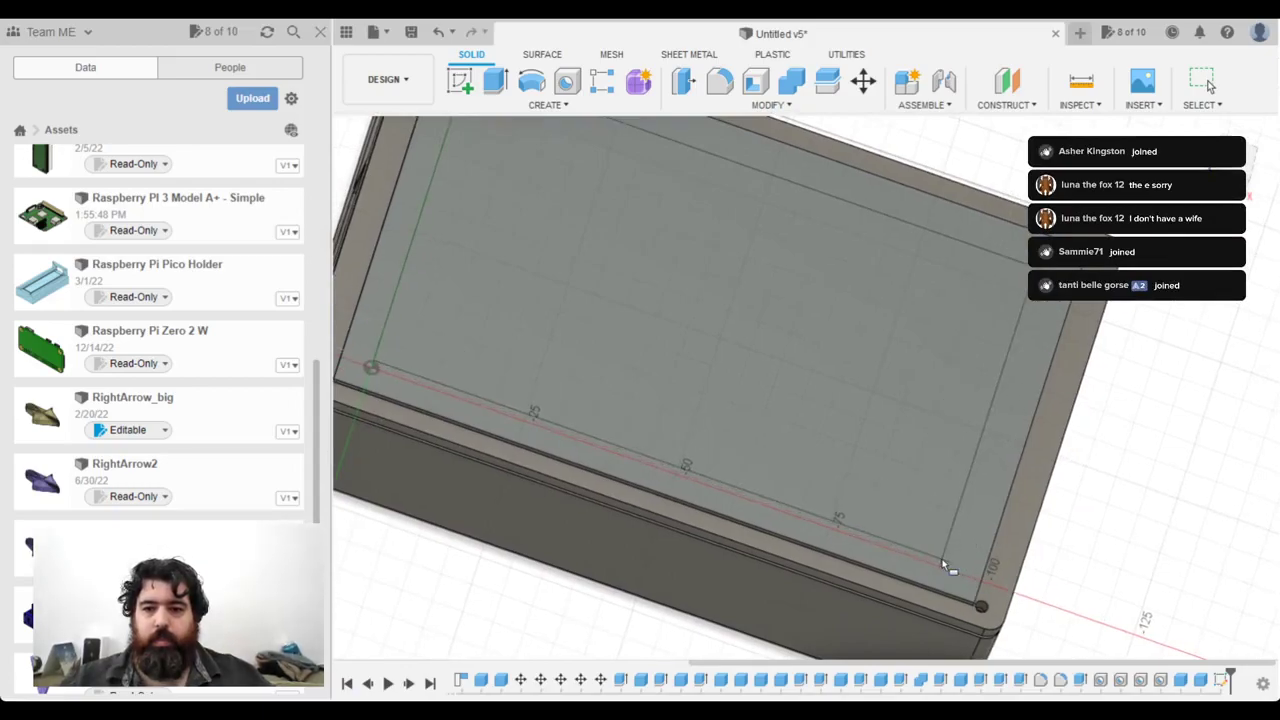
click(953, 558)
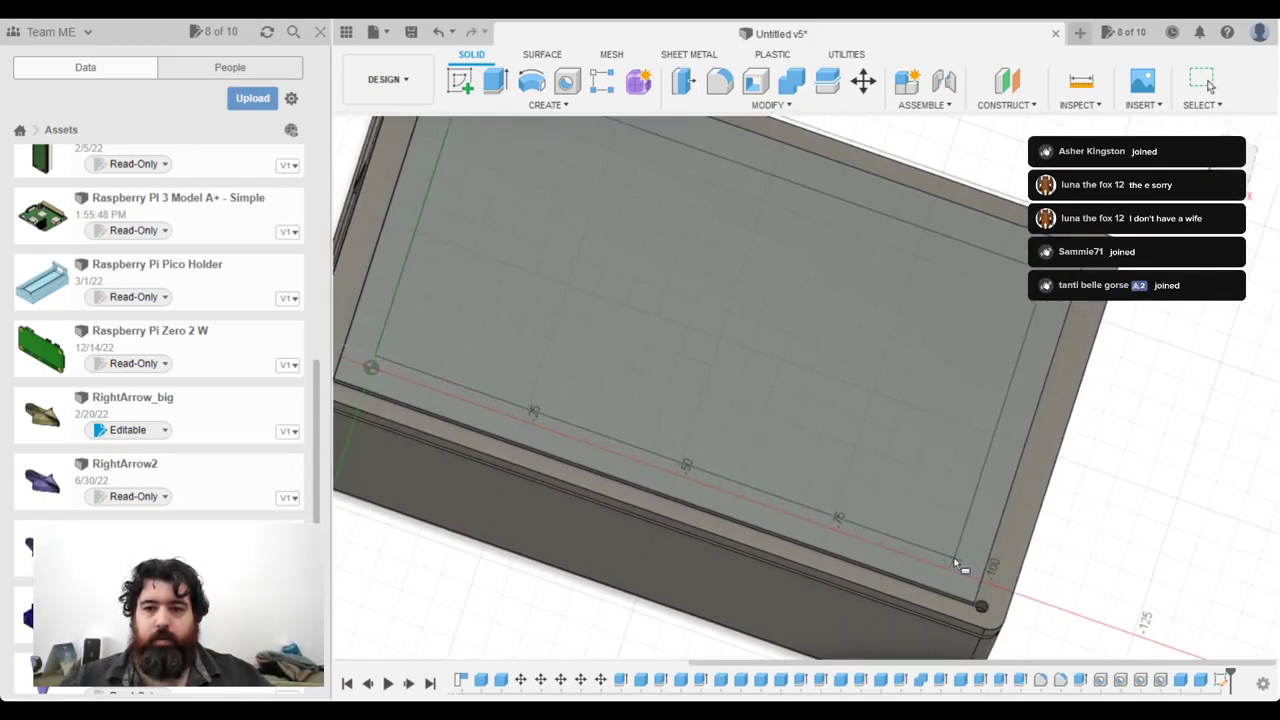
key(e)
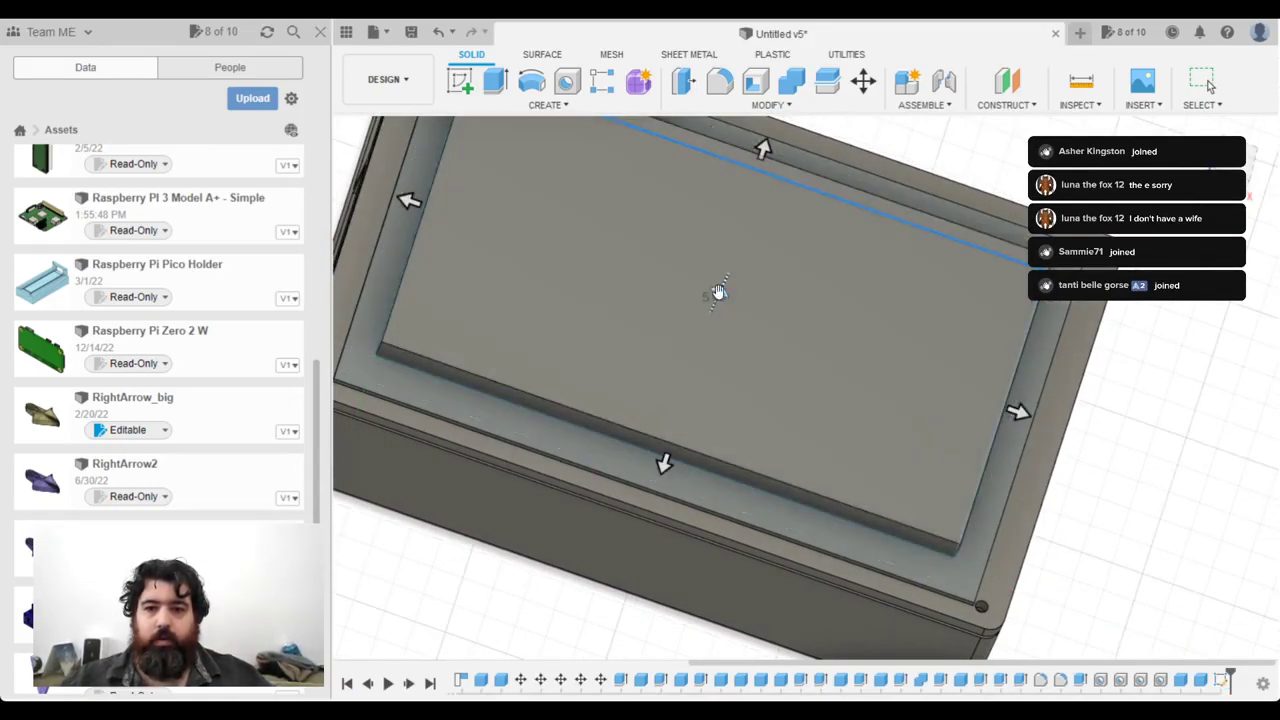
drag(717, 290, 717, 326)
shift+middle_drag(811, 459, 858, 397)
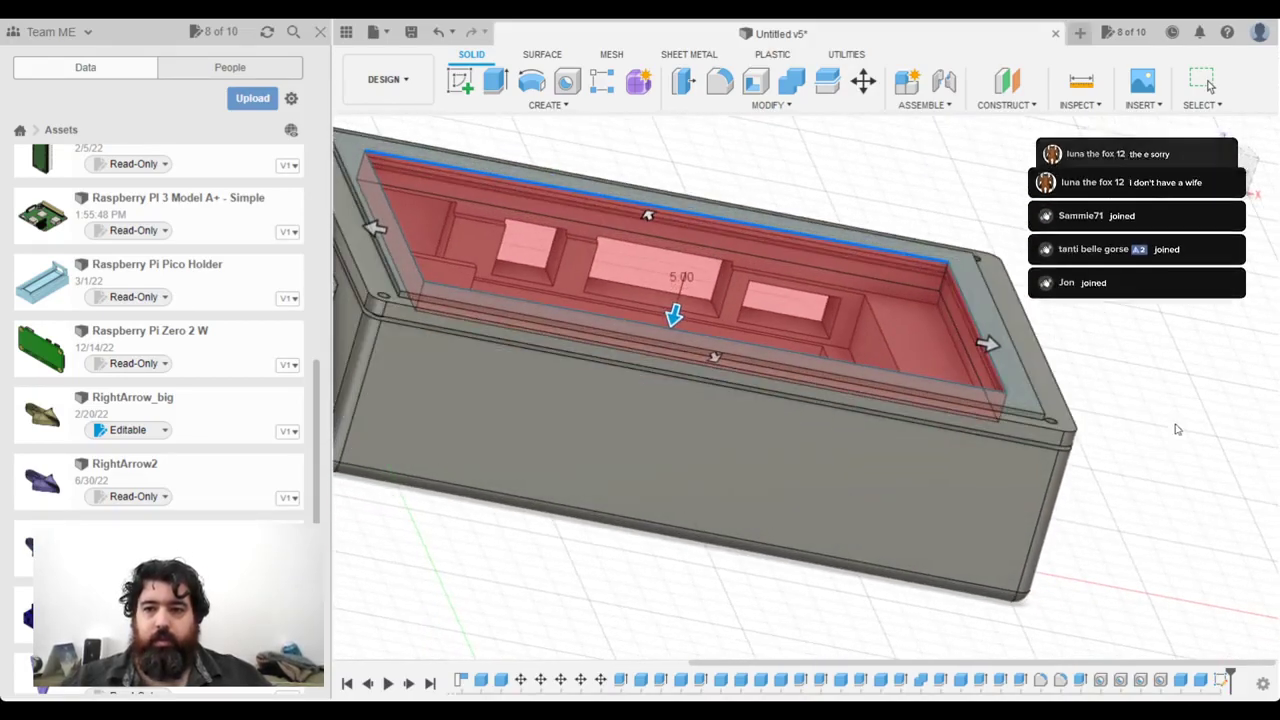
key(Return)
Step: Extrude the outer rim face upward until it is flush with the raised inner frame
shift+middle_drag(1062, 347, 1030, 403)
click(1015, 398)
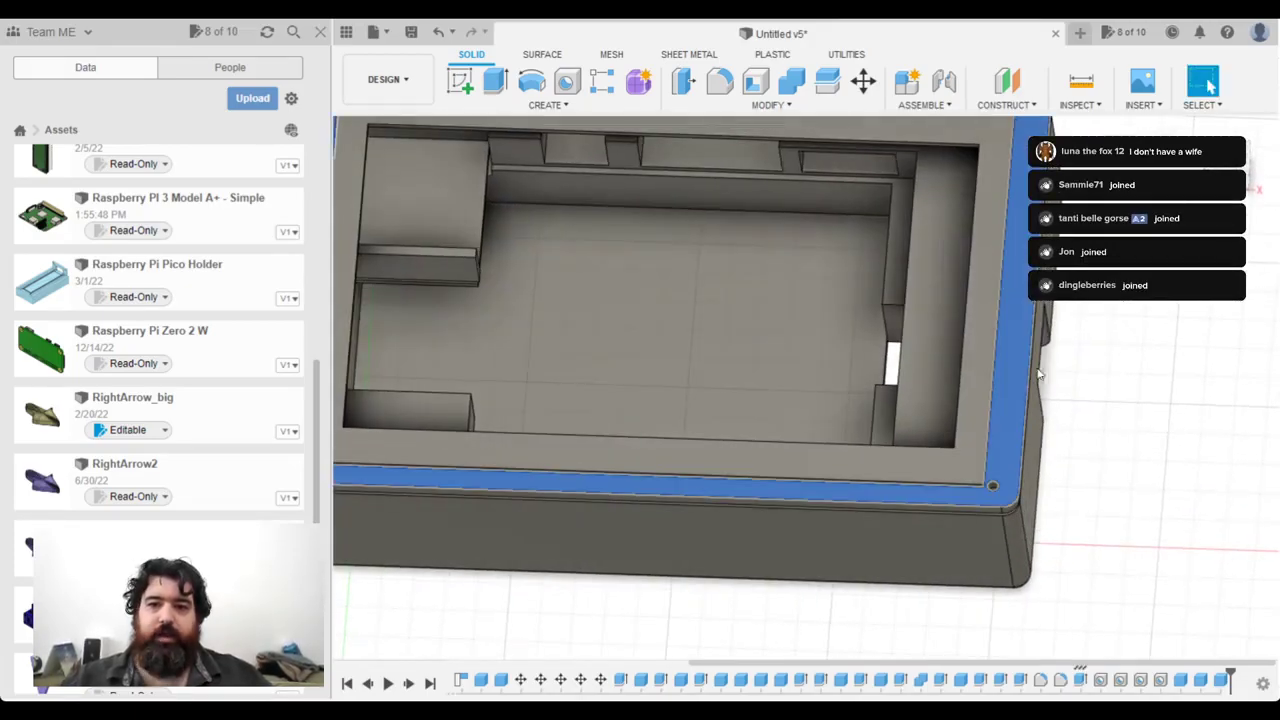
click(497, 80)
shift+middle_drag(998, 427, 1007, 262)
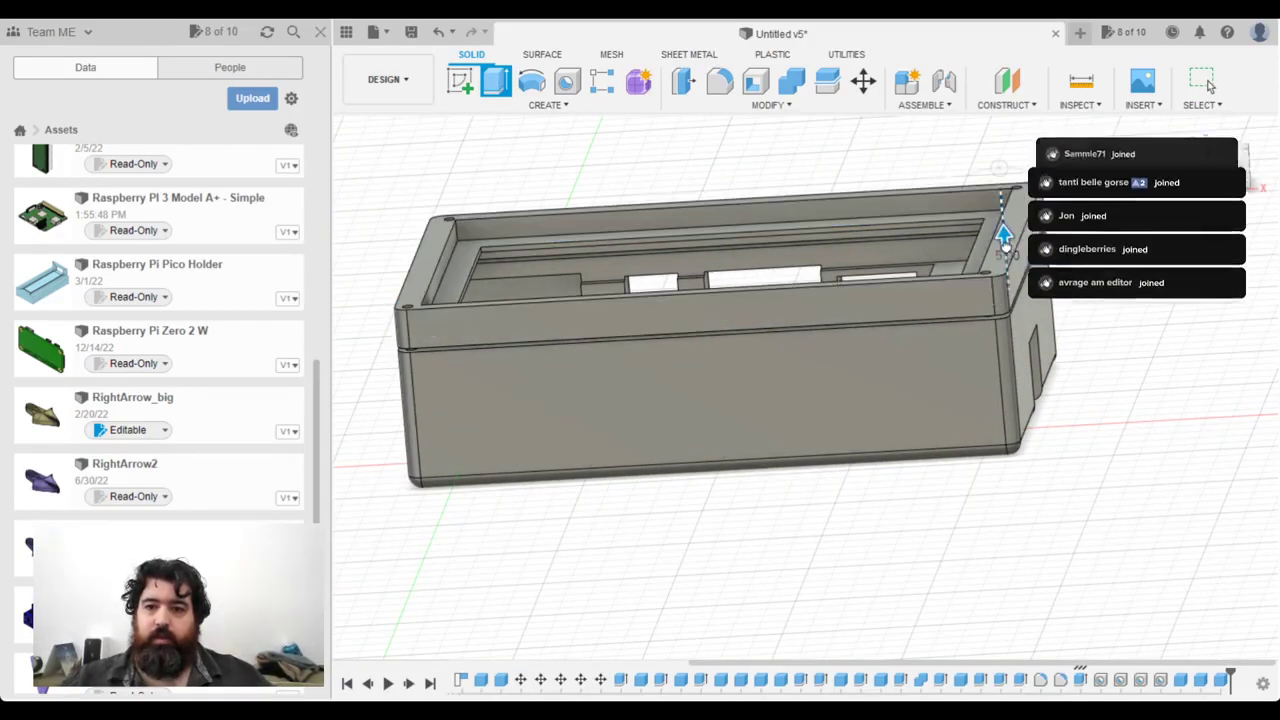
scroll(995, 262, down, 2)
scroll(985, 268, up, 6)
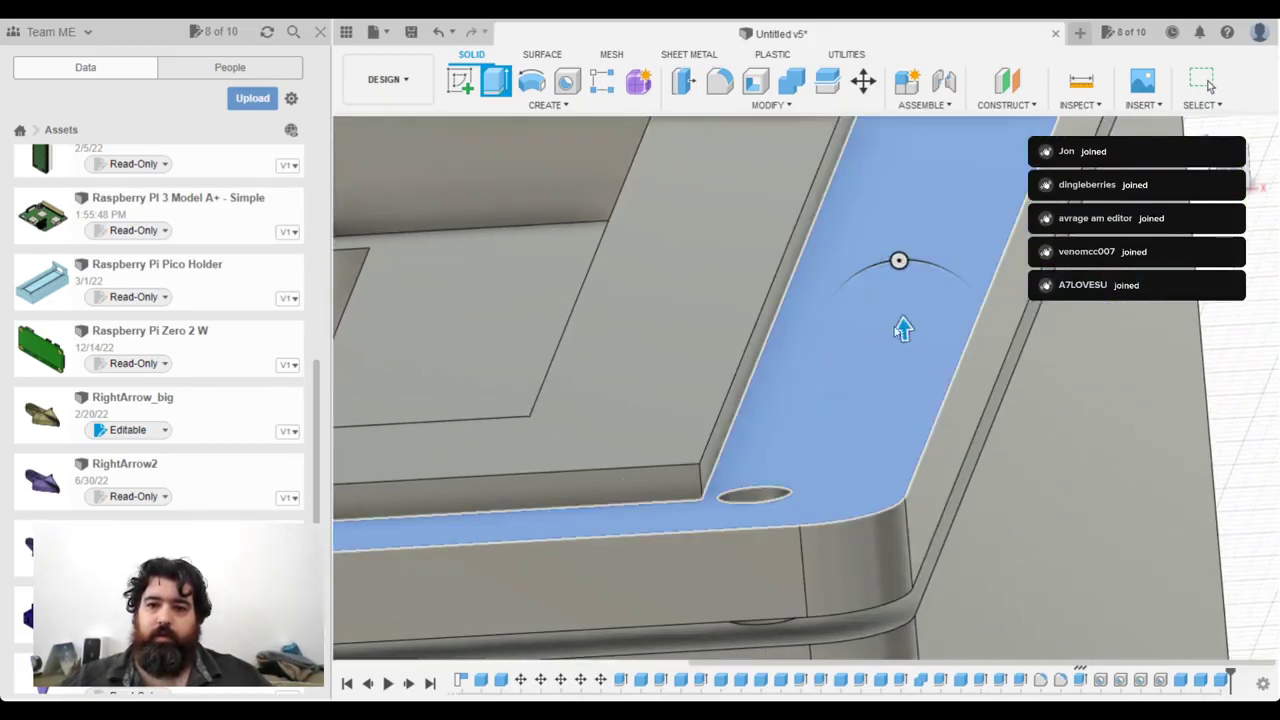
drag(903, 330, 903, 286)
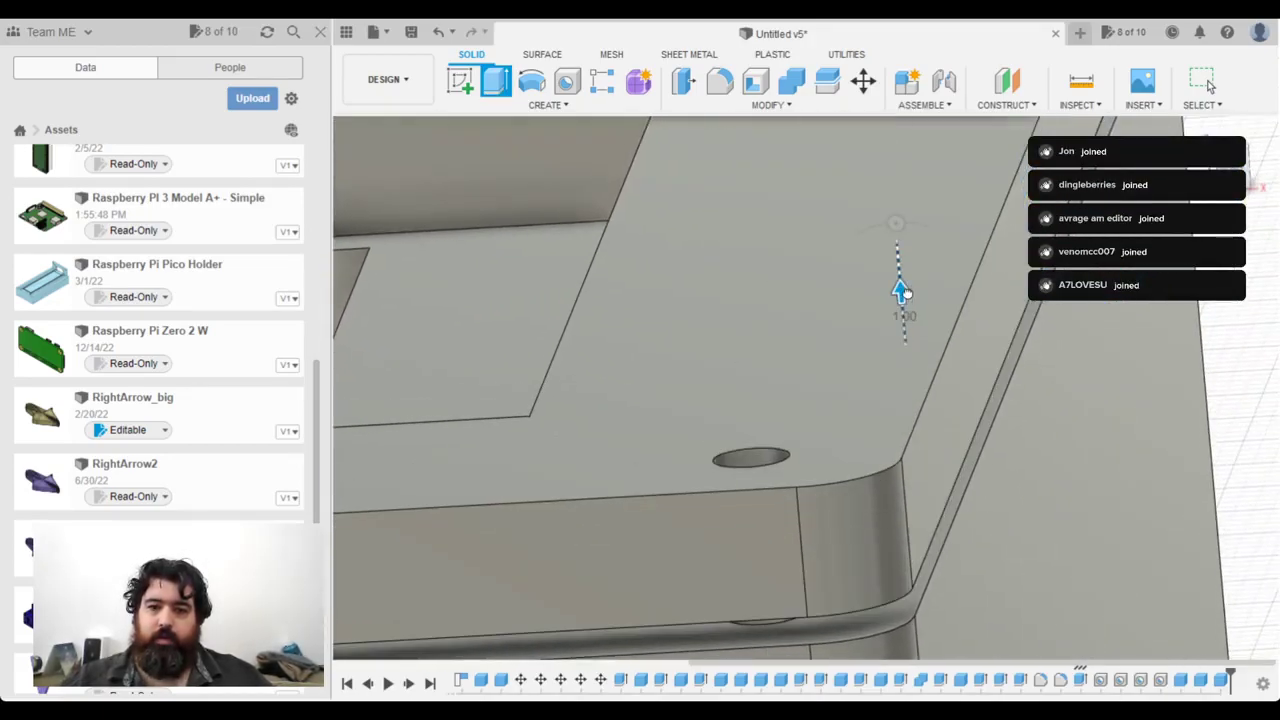
key(Return)
Step: Examine the extended rim, its corner screw holes and the case interior from several distances and angles
scroll(775, 343, up, 3)
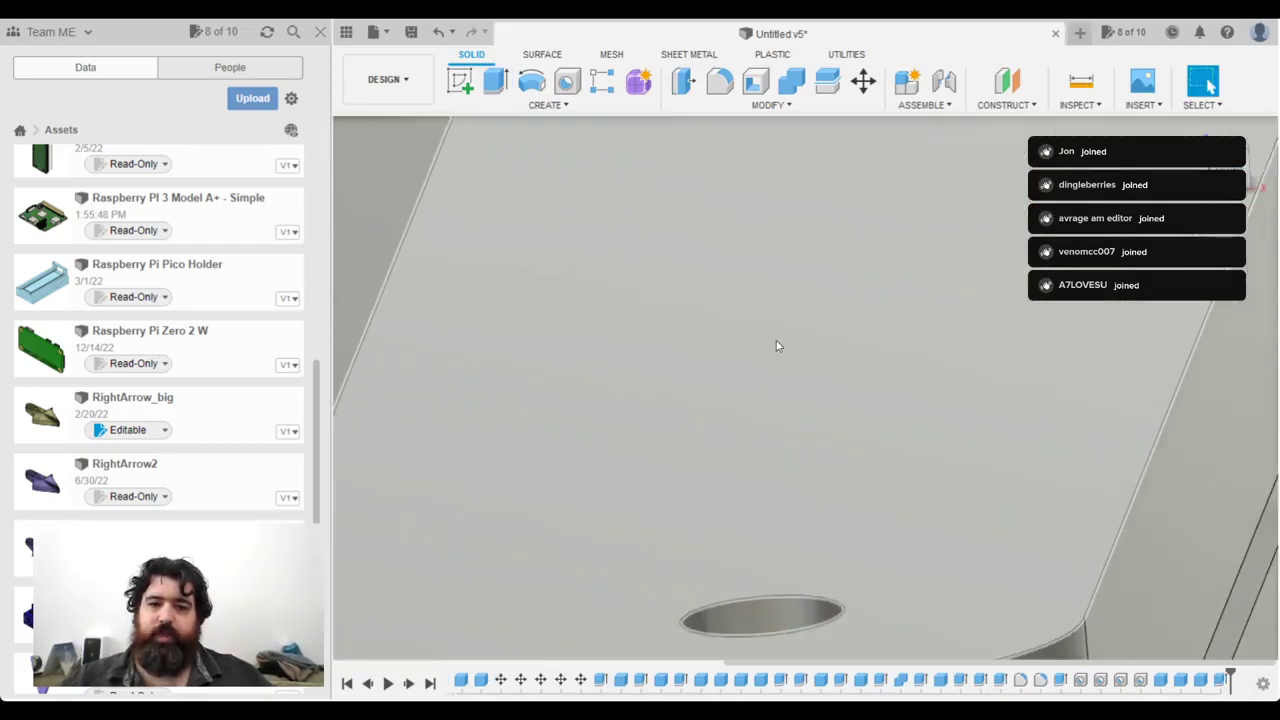
scroll(790, 360, down, 6)
shift+middle_drag(807, 380, 1063, 385)
shift+middle_drag(860, 397, 863, 455)
scroll(875, 405, up, 3)
scroll(902, 428, down, 5)
scroll(863, 455, down, 3)
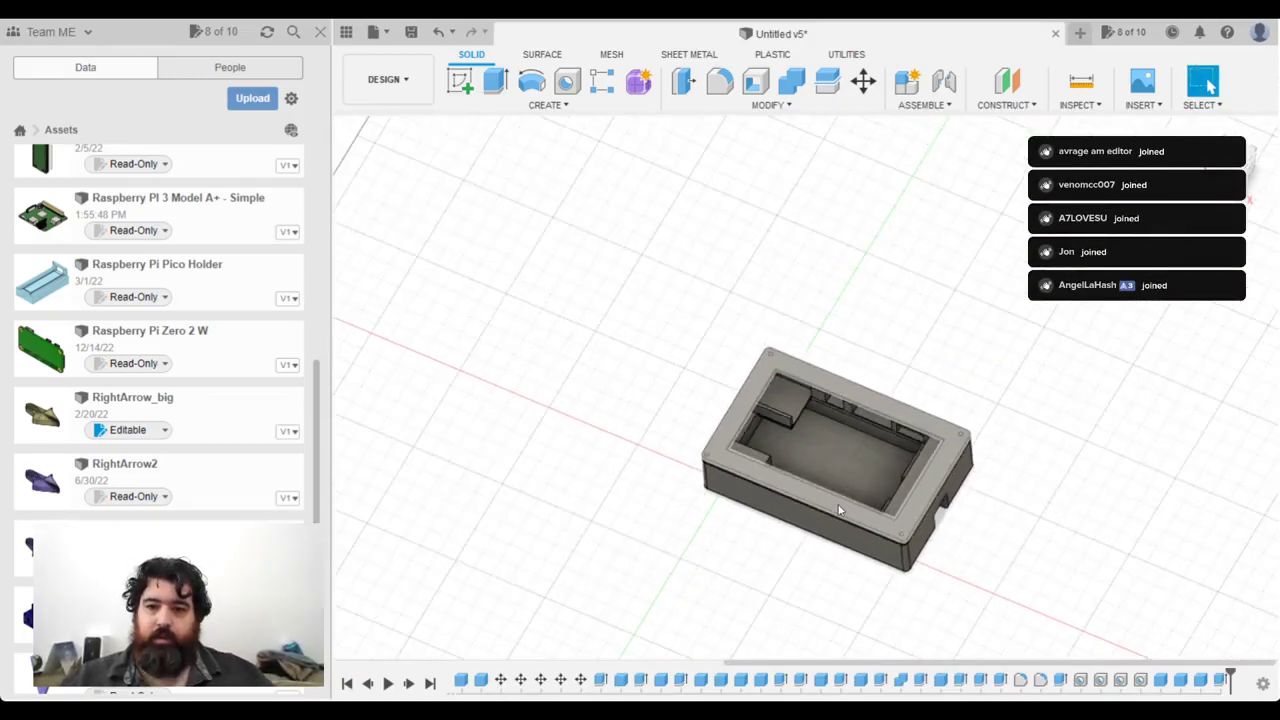
scroll(834, 493, up, 4)
Step: Try to fillet the four outer edges of the rim's front face
shift+middle_drag(838, 497, 1208, 86)
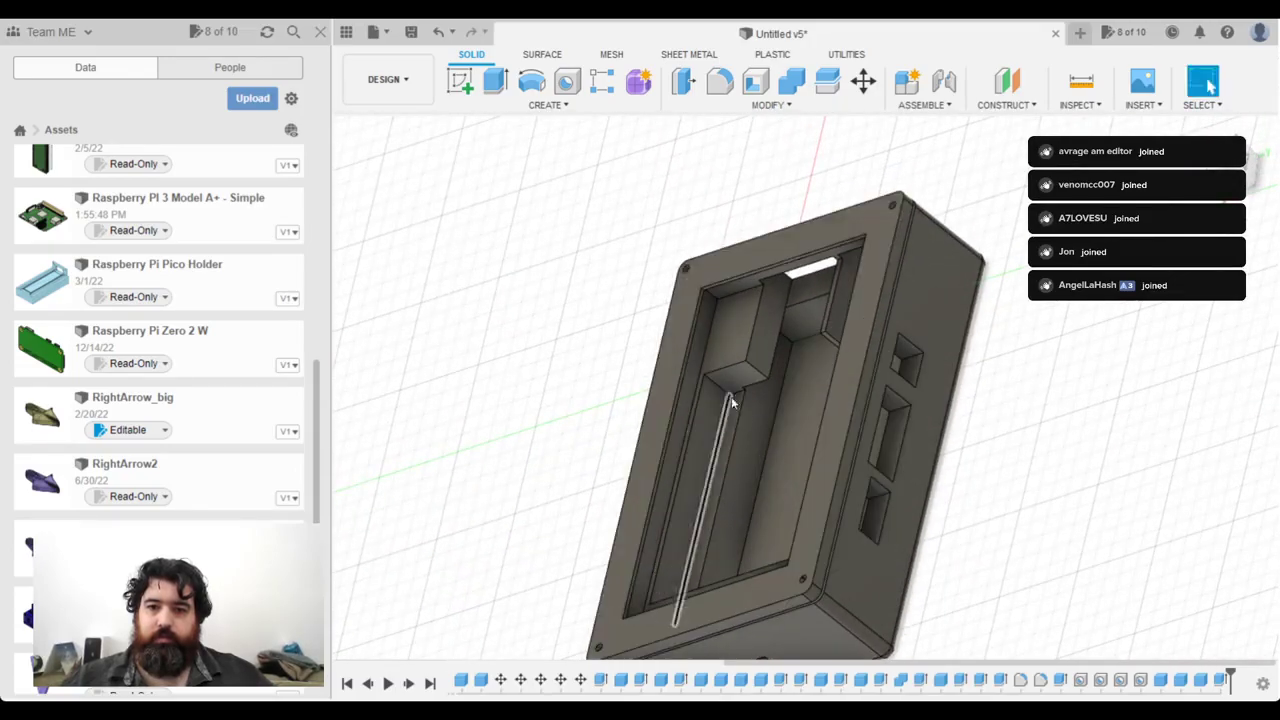
click(847, 430)
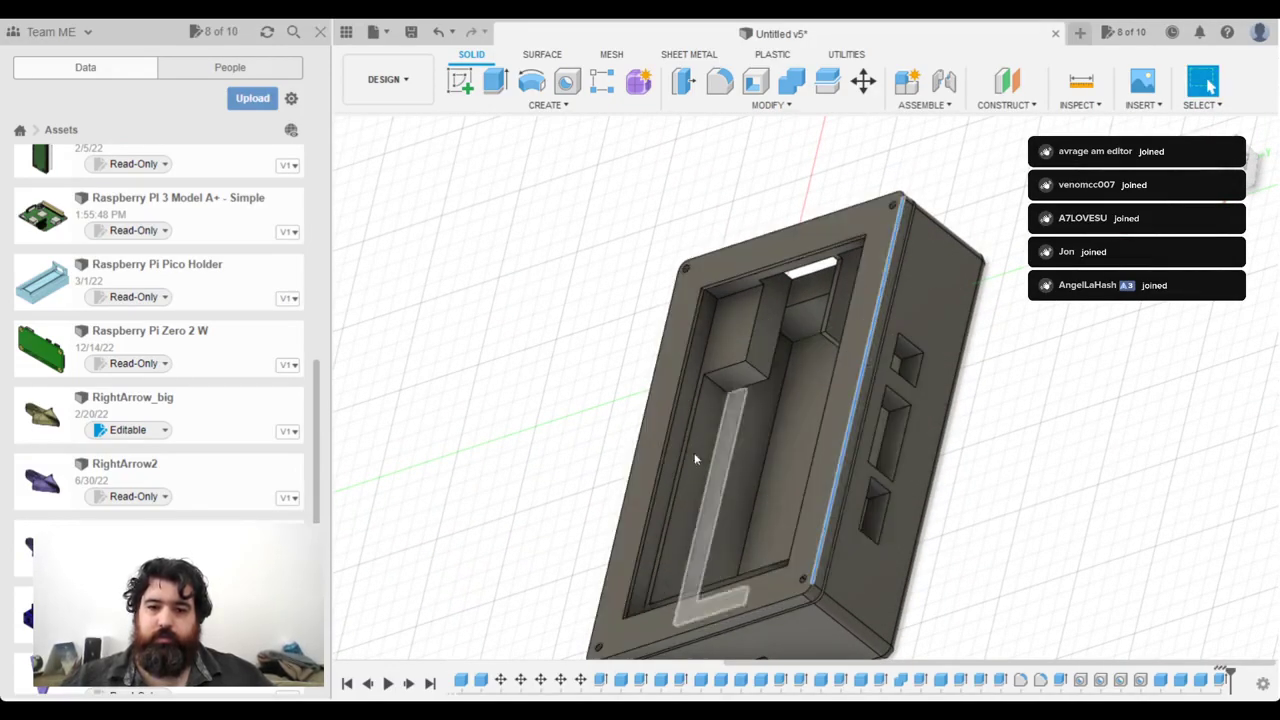
shift+click(624, 499)
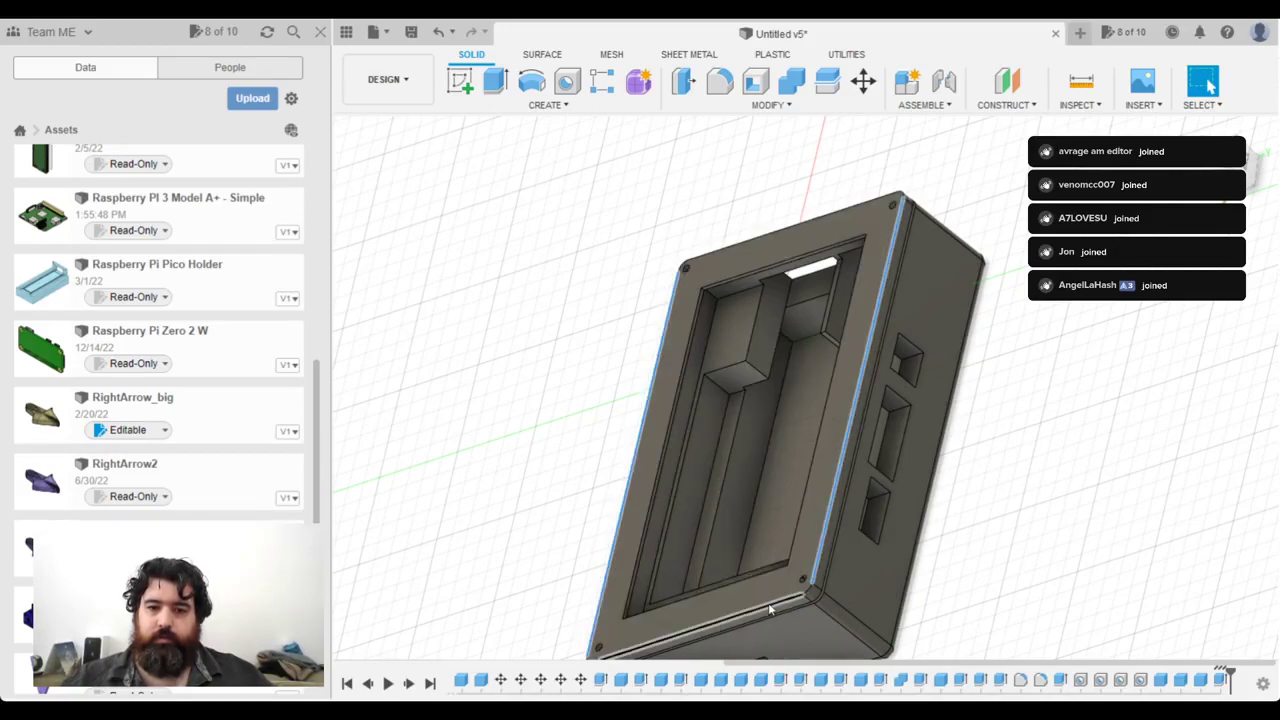
shift+click(770, 608)
shift+click(797, 232)
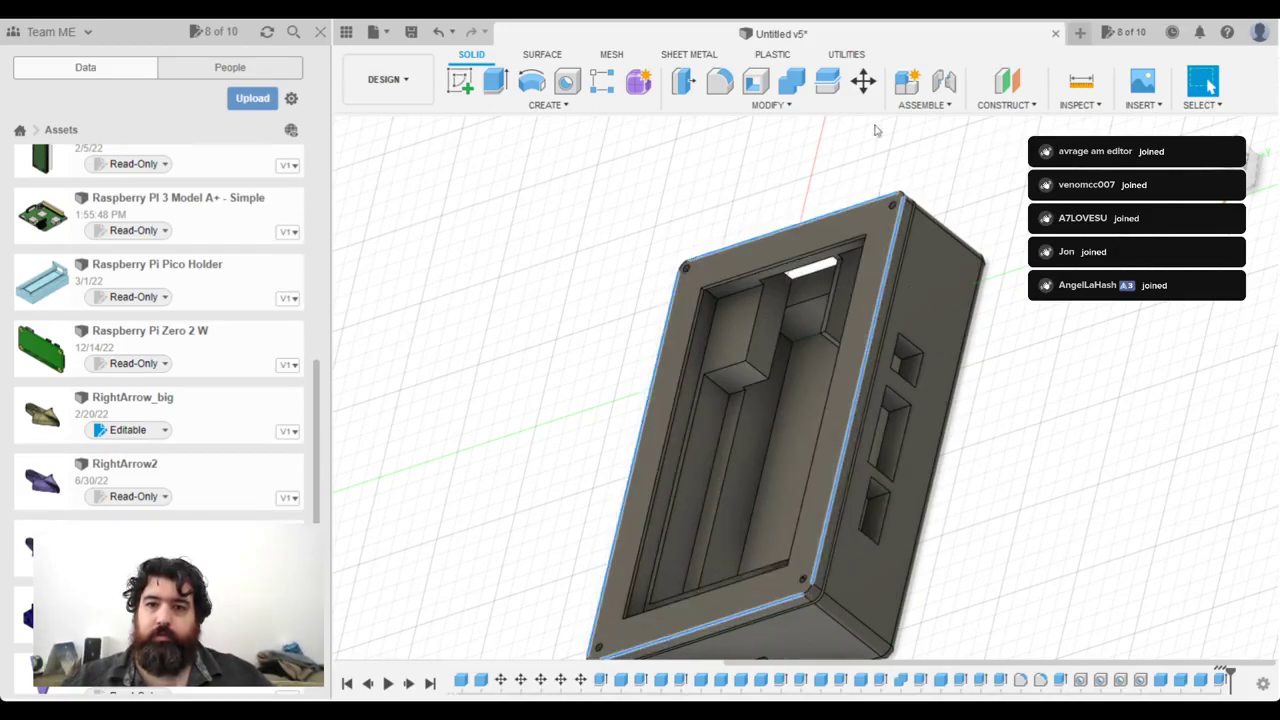
click(720, 80)
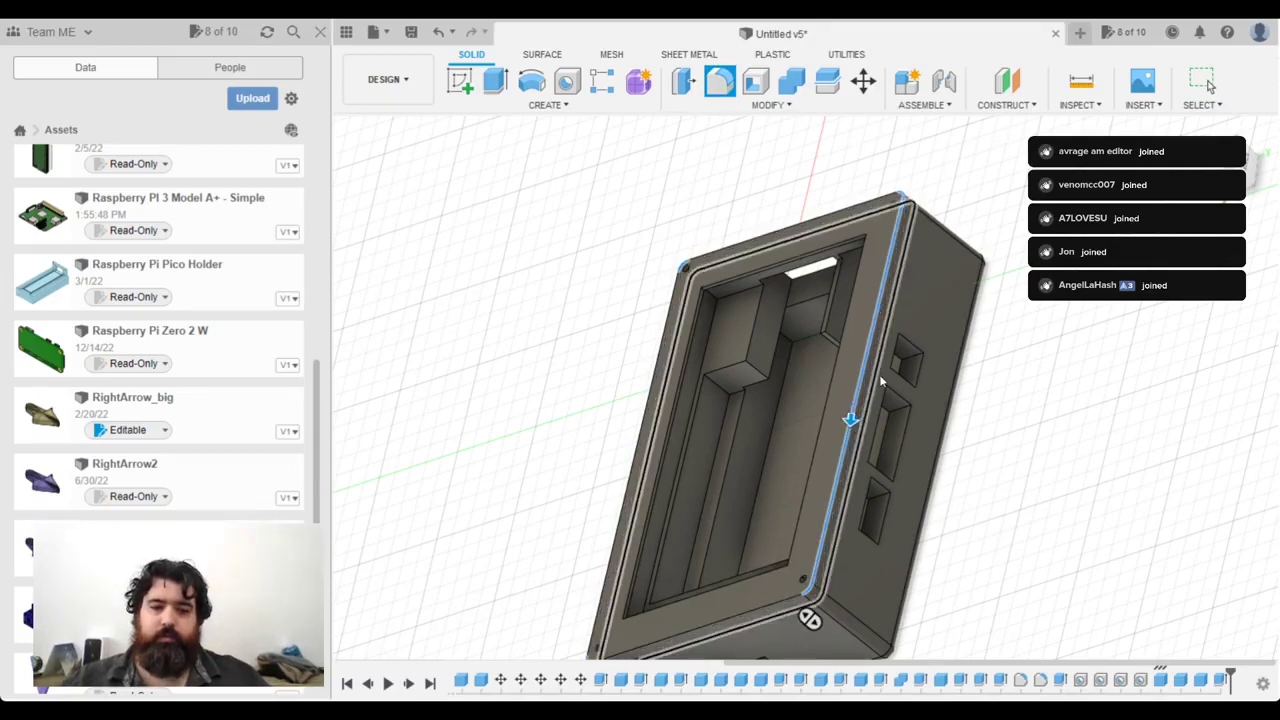
key(Return)
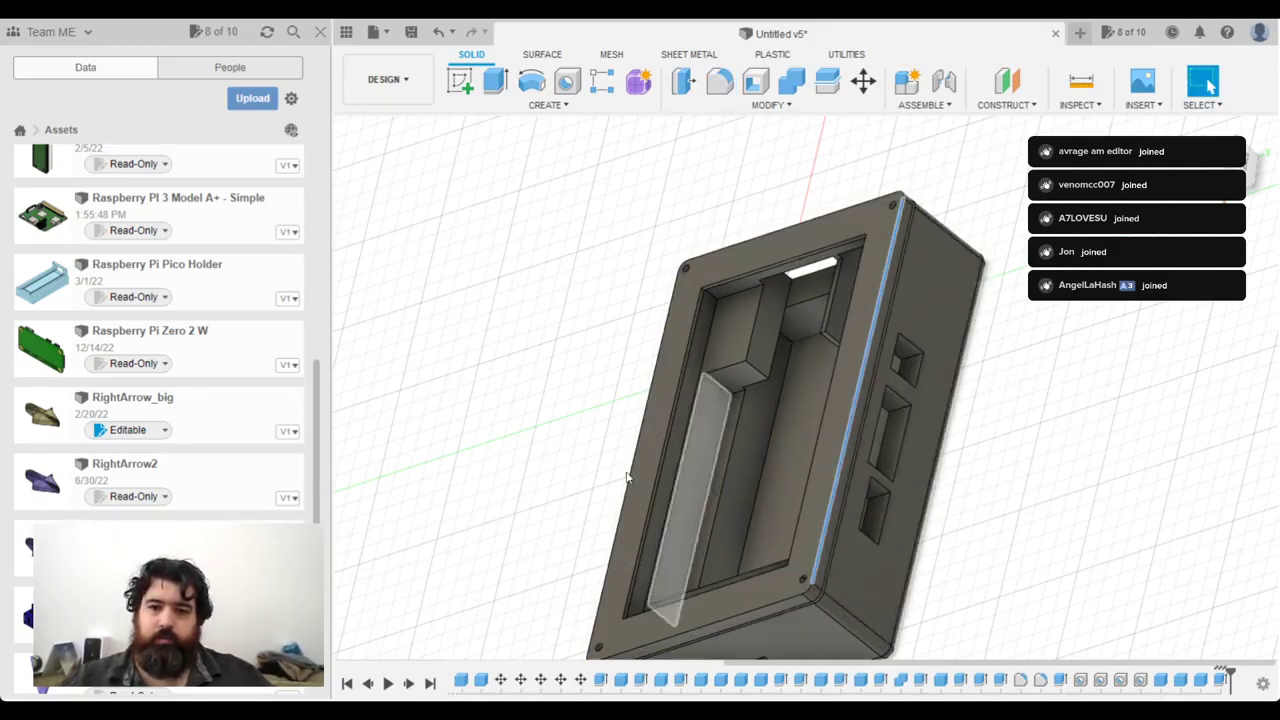
click(624, 512)
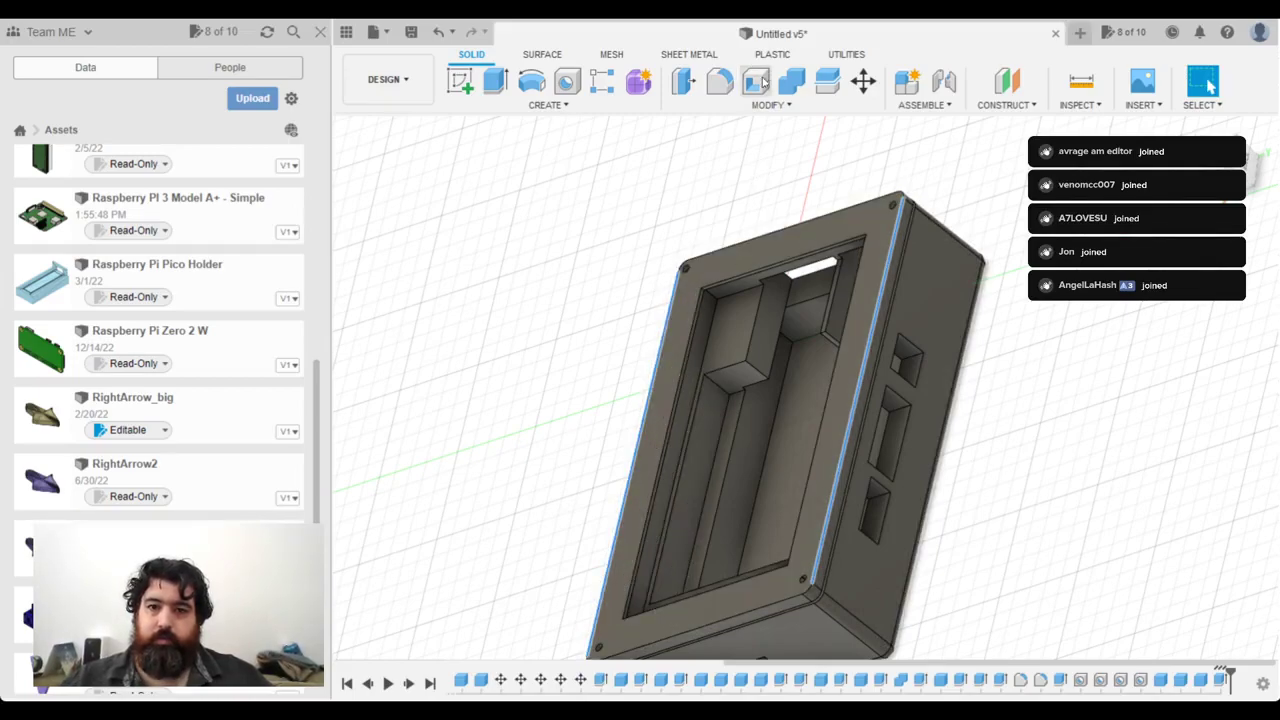
click(720, 80)
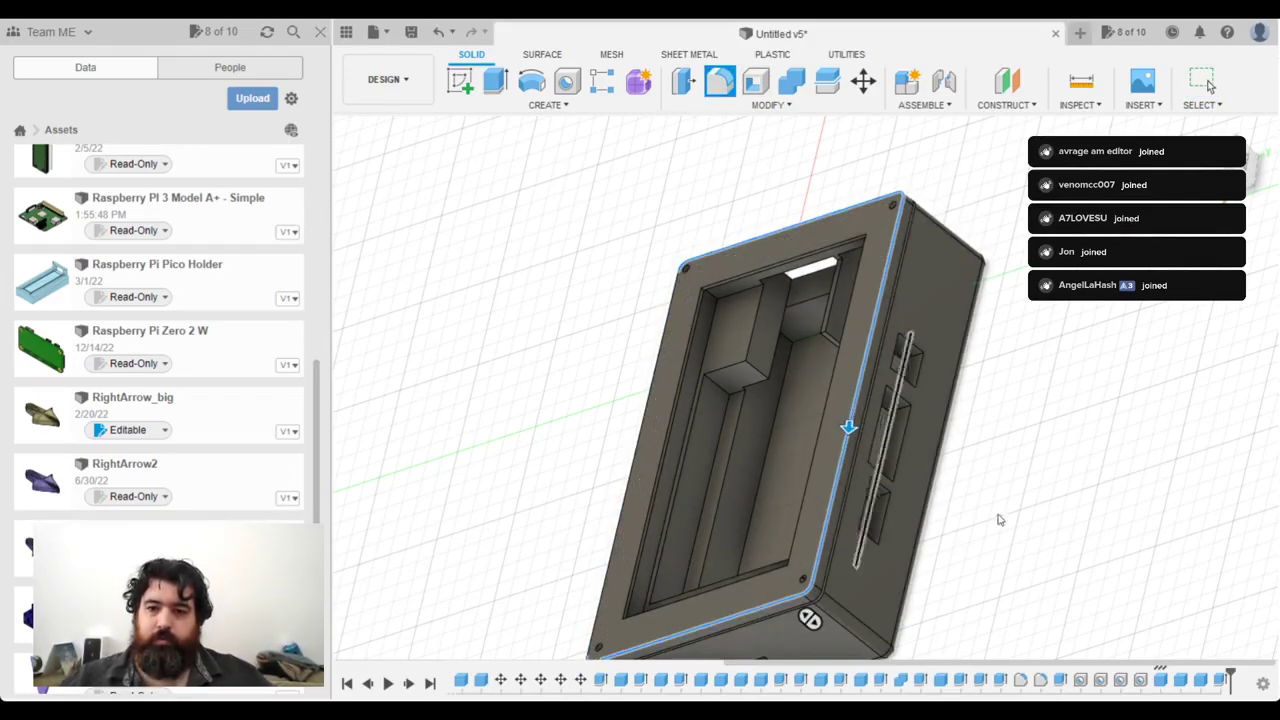
key(Return)
click(852, 437)
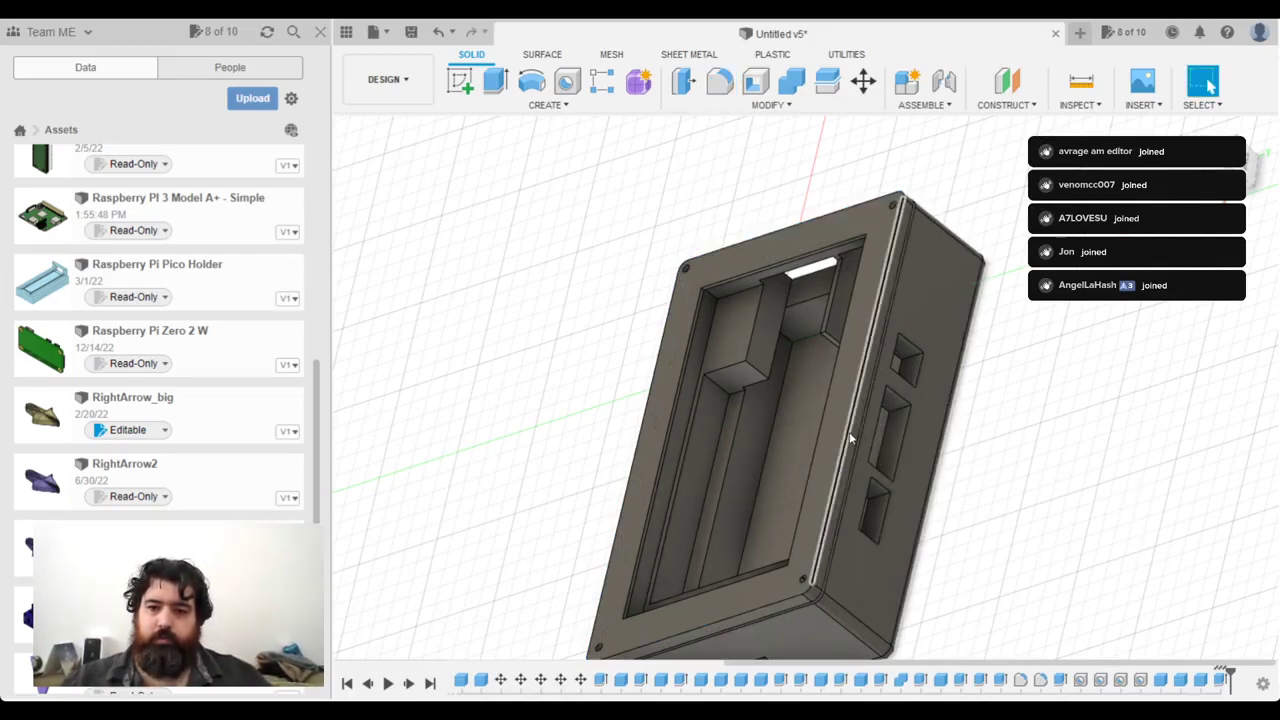
click(720, 82)
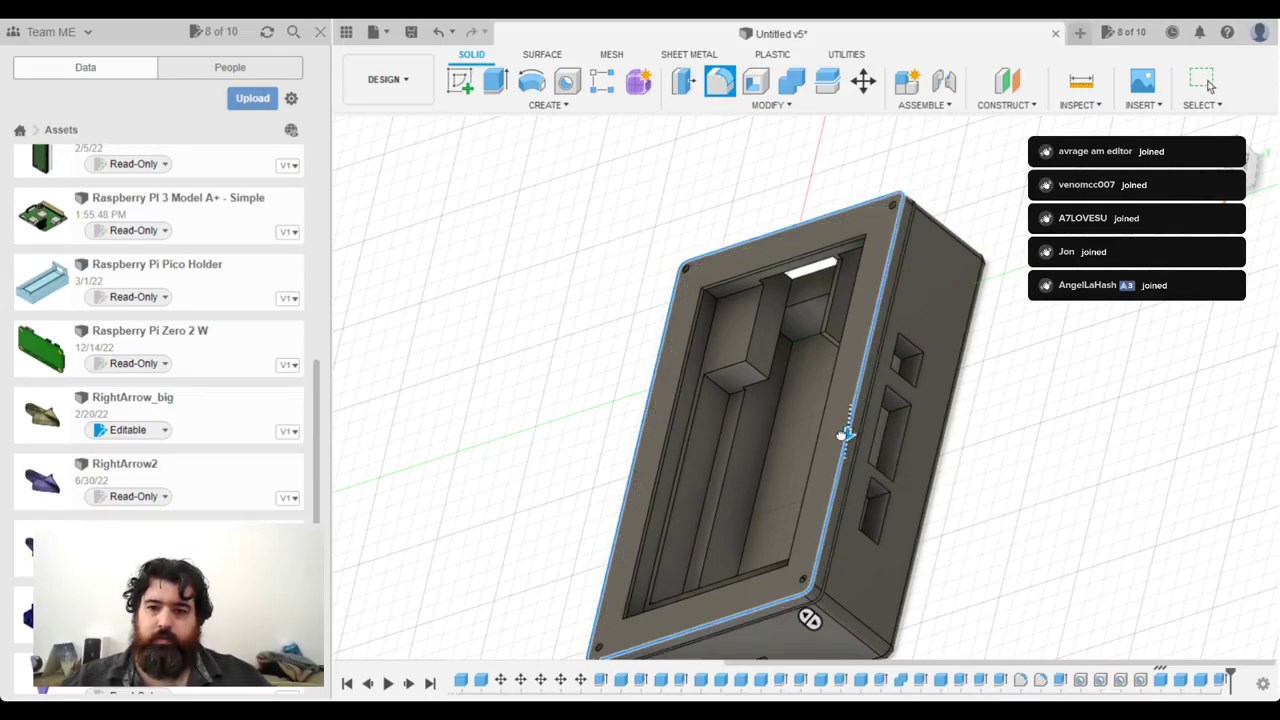
key(Escape)
Step: Look over the assembled case from the front and the port side, and save the design
shift+middle_drag(895, 395, 1210, 87)
shift+middle_drag(915, 307, 995, 440)
shift+middle_drag(925, 419, 780, 410)
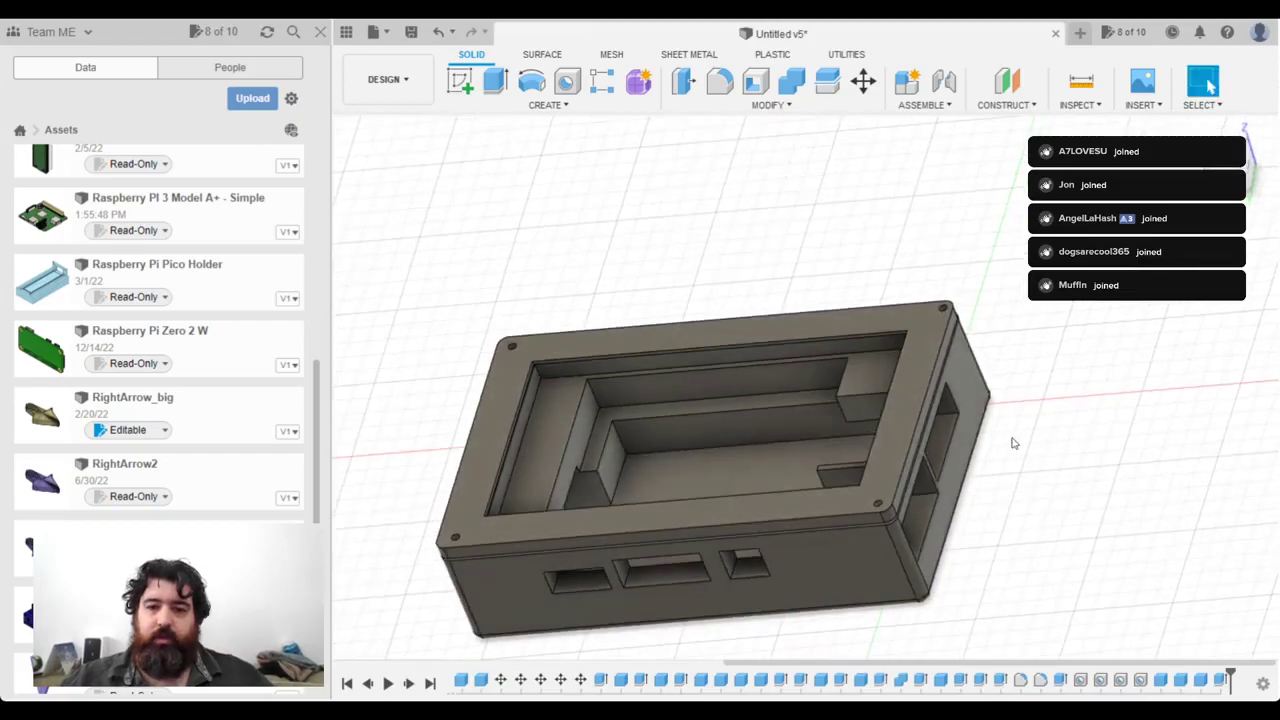
shift+middle_drag(1009, 443, 1054, 423)
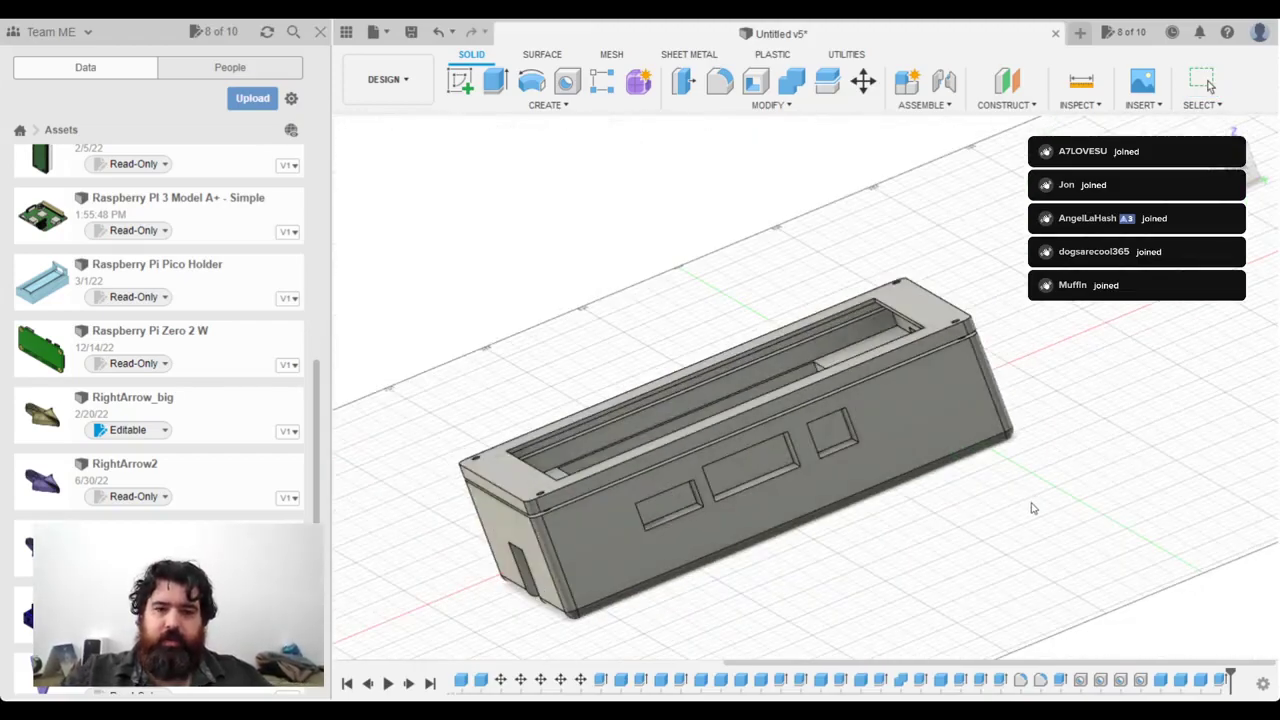
key(ctrl+s)
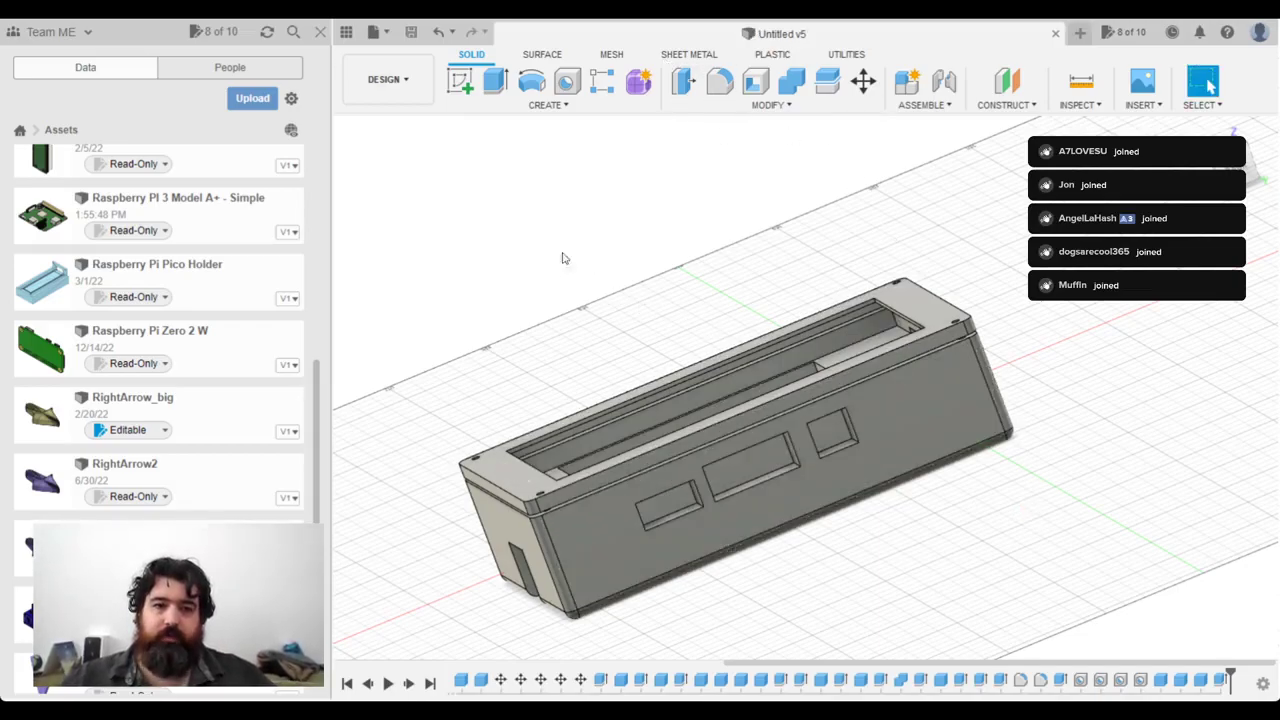
Step: Hide the front rim and select the lower case body to examine its interior and port openings
click(412, 279)
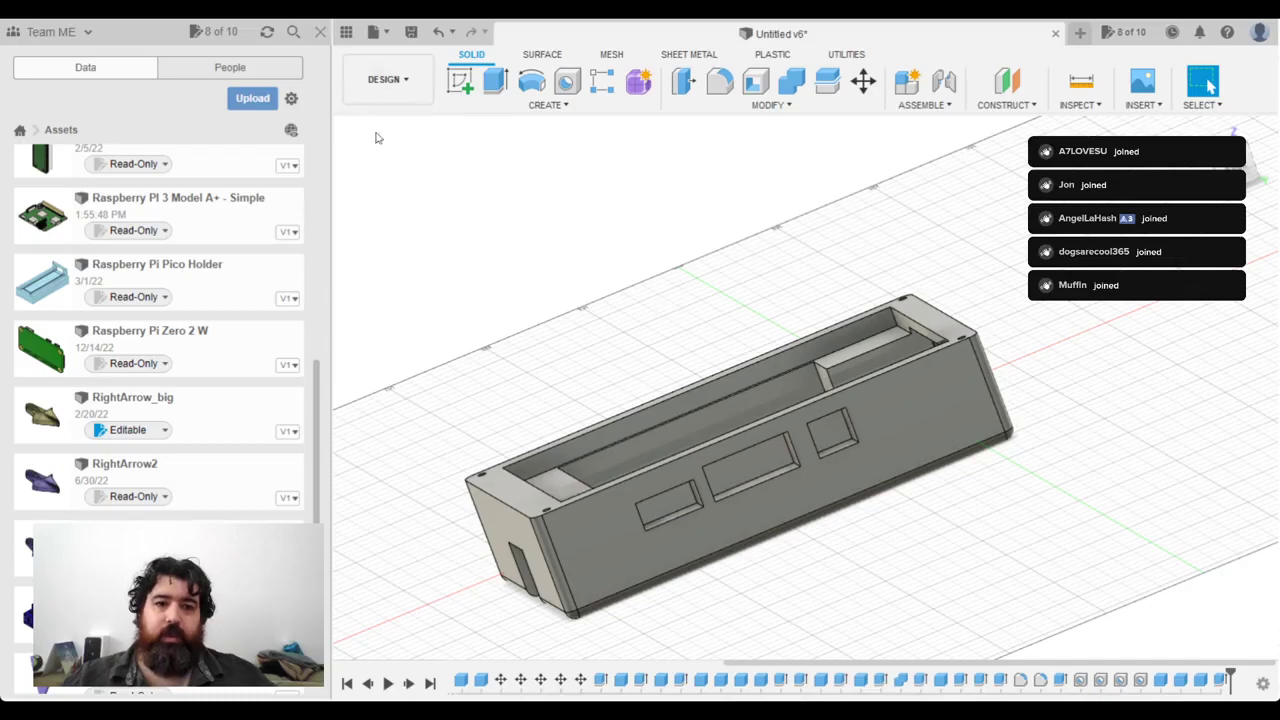
click(480, 258)
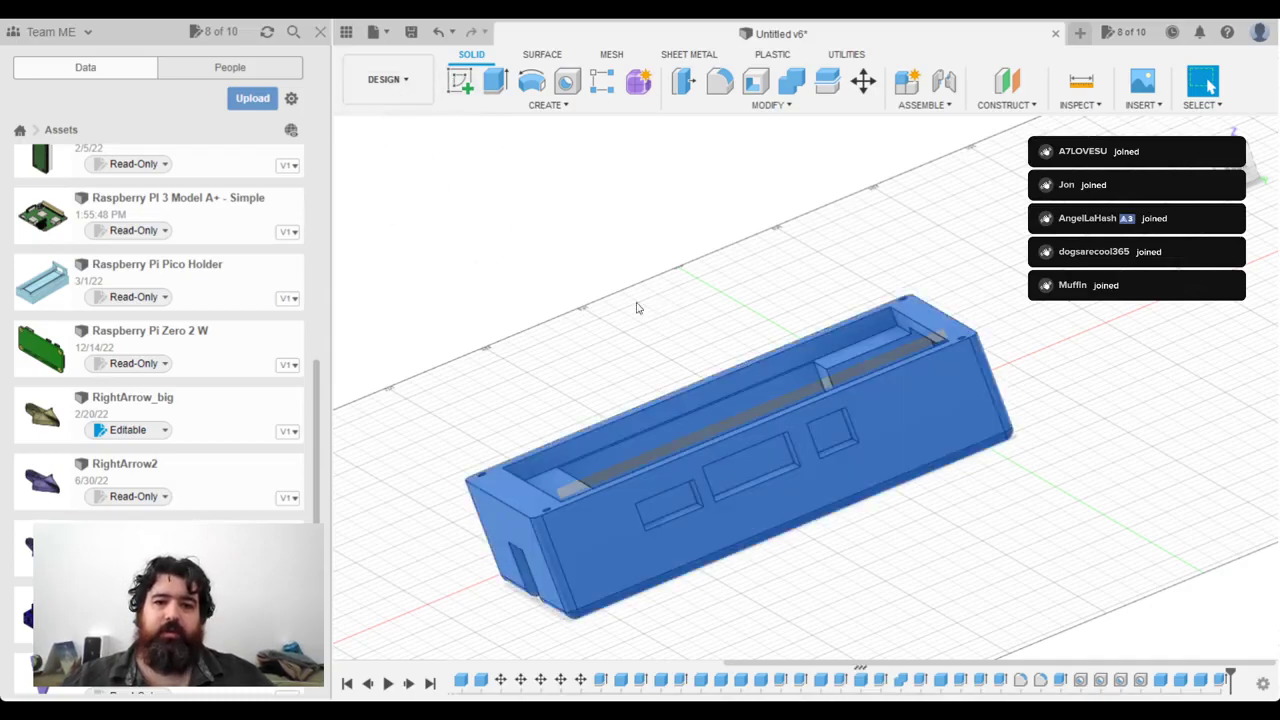
mouse_move(666, 331)
shift+middle_down()
mouse_move(1210, 85)
mouse_move(1000, 300)
shift+middle_up()
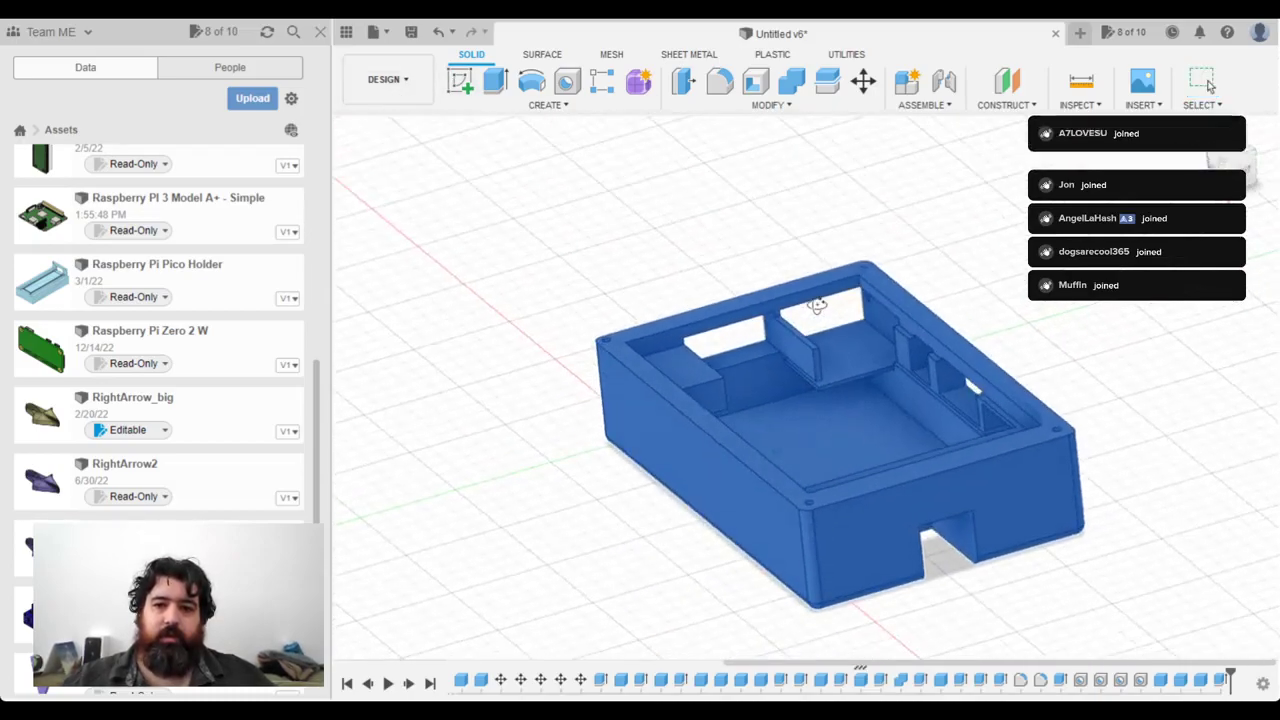